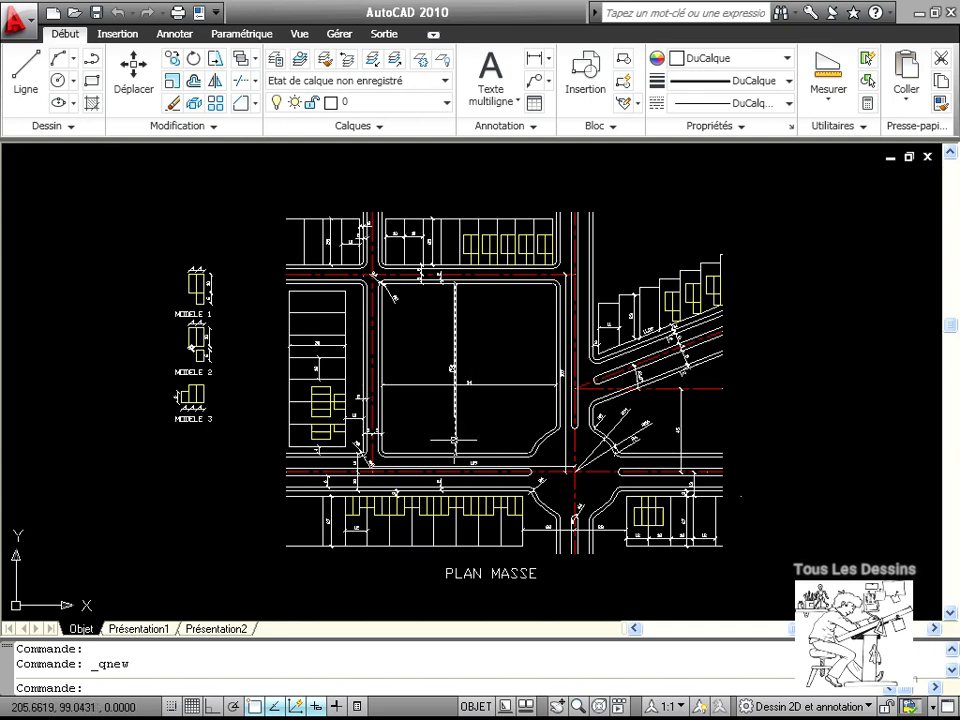
Examine the dimensions and radii of the central block and the adjacent road intersection on the site plan
{"action": "left_click", "coordinate": [446, 421]}
{"action": "scroll", "coordinate": [446, 422], "scroll_direction": "up", "scroll_amount": 3}
{"action": "mouse_move", "coordinate": [446, 422]}
{"action": "middle_mouse_down"}
{"action": "mouse_move", "coordinate": [431, 566]}
{"action": "mouse_move", "coordinate": [412, 521]}
{"action": "middle_mouse_up"}
{"action": "scroll", "coordinate": [412, 521], "scroll_direction": "down", "scroll_amount": 2}
{"action": "left_click", "coordinate": [412, 425]}
{"action": "key", "text": "Escape"}
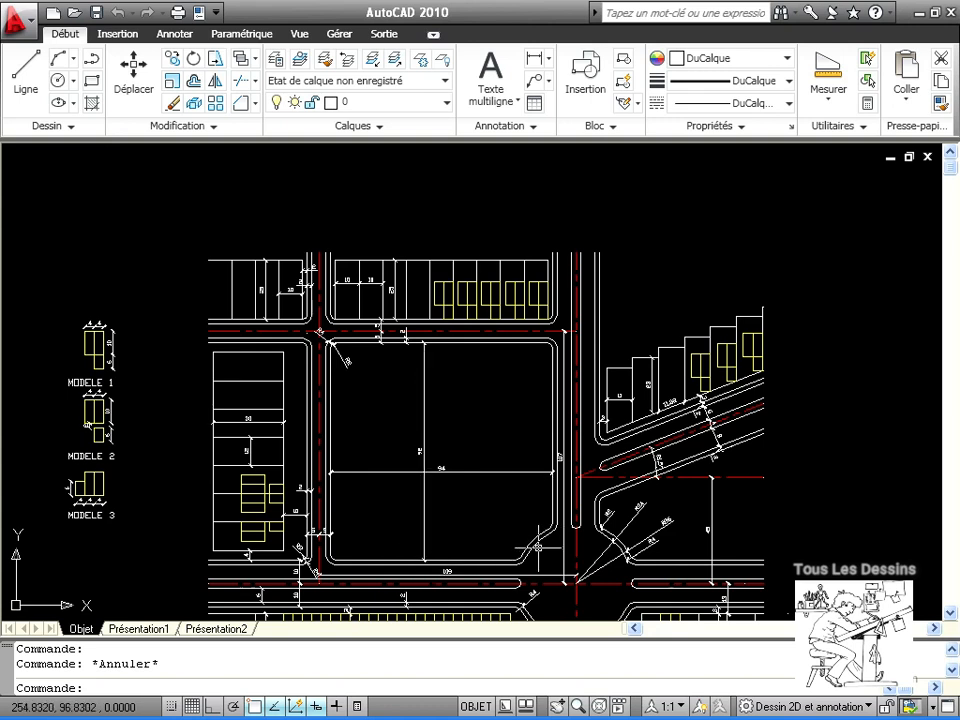
{"action": "middle_click_drag", "start_coordinate": [596, 606], "coordinate": [523, 470]}
{"action": "scroll", "coordinate": [577, 425], "scroll_direction": "up", "scroll_amount": 2}
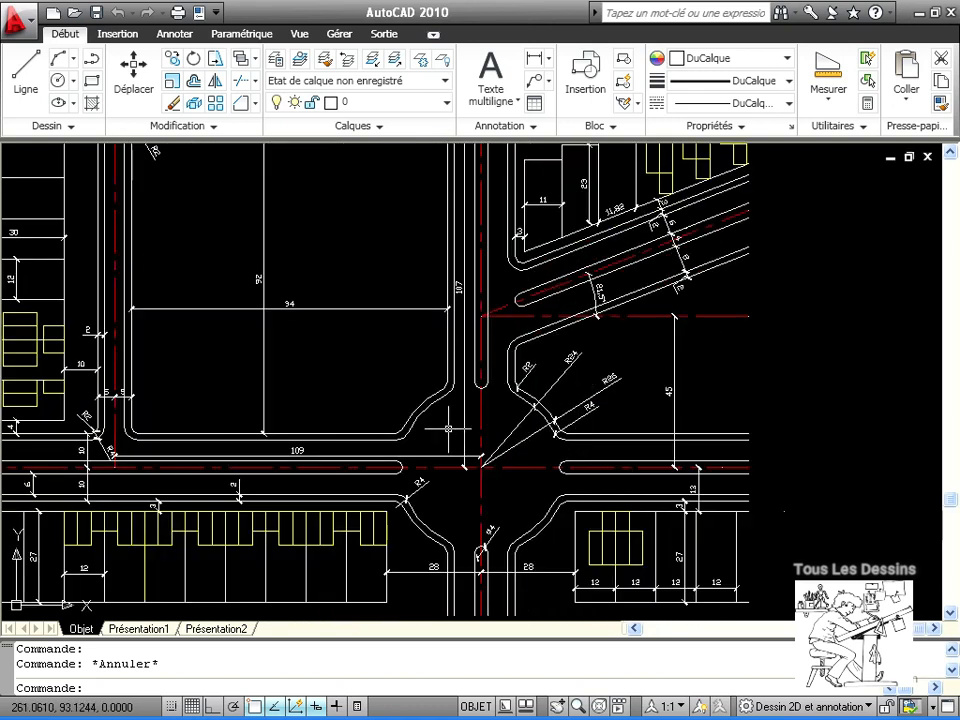
{"action": "scroll", "coordinate": [448, 428], "scroll_direction": "down", "scroll_amount": 3}
{"action": "scroll", "coordinate": [491, 452], "scroll_direction": "up", "scroll_amount": 2}
{"action": "left_click", "coordinate": [501, 443]}
{"action": "key", "text": "Escape"}
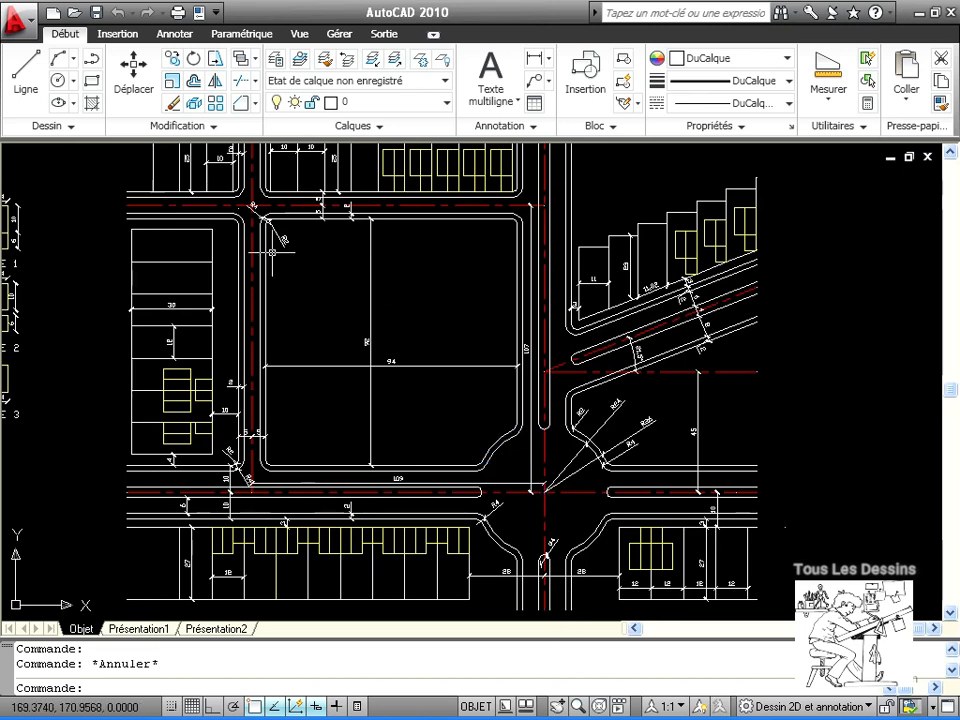
Colour the central block's double outline yellow, including its rounded corners and cut corner, leaving out the 94 and 92 dimensions
{"action": "scroll", "coordinate": [262, 215], "scroll_direction": "up", "scroll_amount": 3}
{"action": "scroll", "coordinate": [243, 219], "scroll_direction": "up", "scroll_amount": 1}
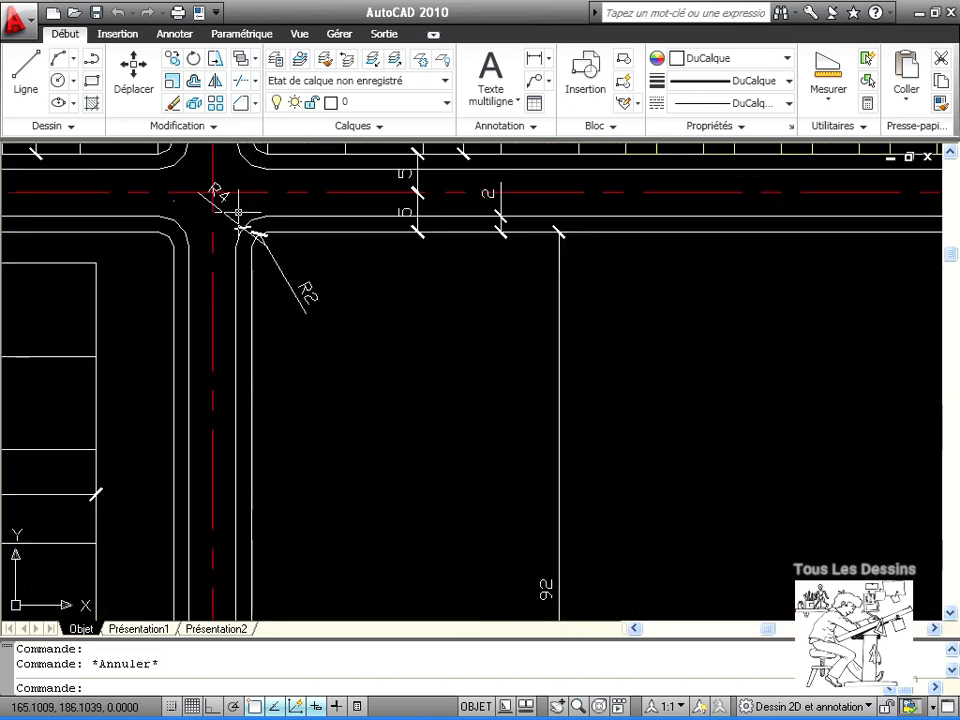
{"action": "left_click", "coordinate": [243, 222]}
{"action": "mouse_move", "coordinate": [852, 589]}
{"action": "middle_mouse_down"}
{"action": "mouse_move", "coordinate": [652, 387]}
{"action": "mouse_move", "coordinate": [587, 297]}
{"action": "middle_mouse_up"}
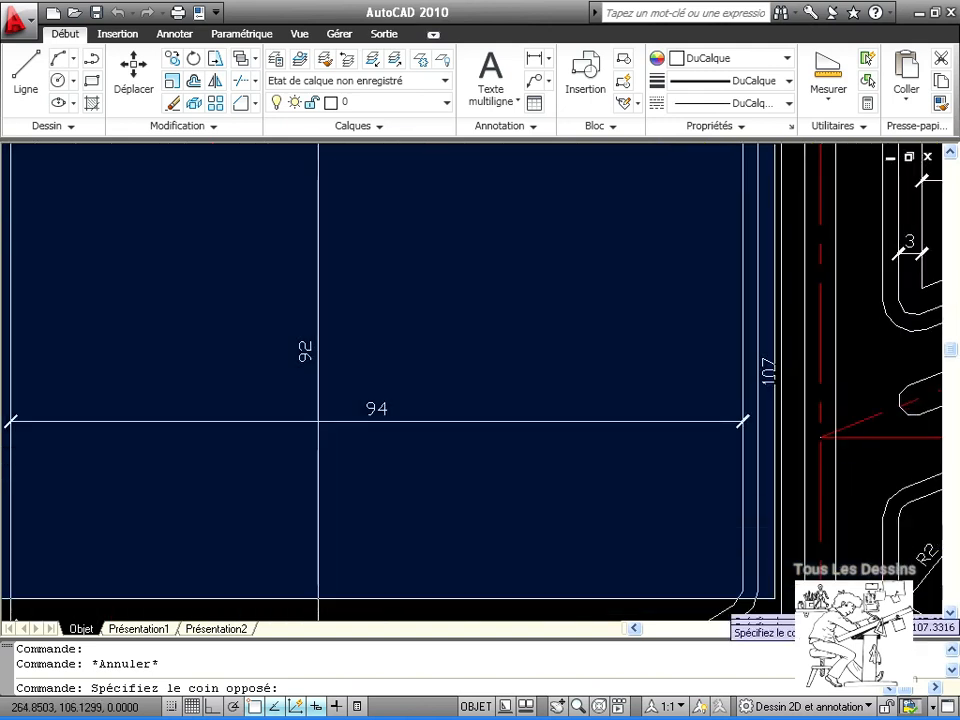
{"action": "middle_click_drag", "start_coordinate": [745, 608], "coordinate": [763, 391]}
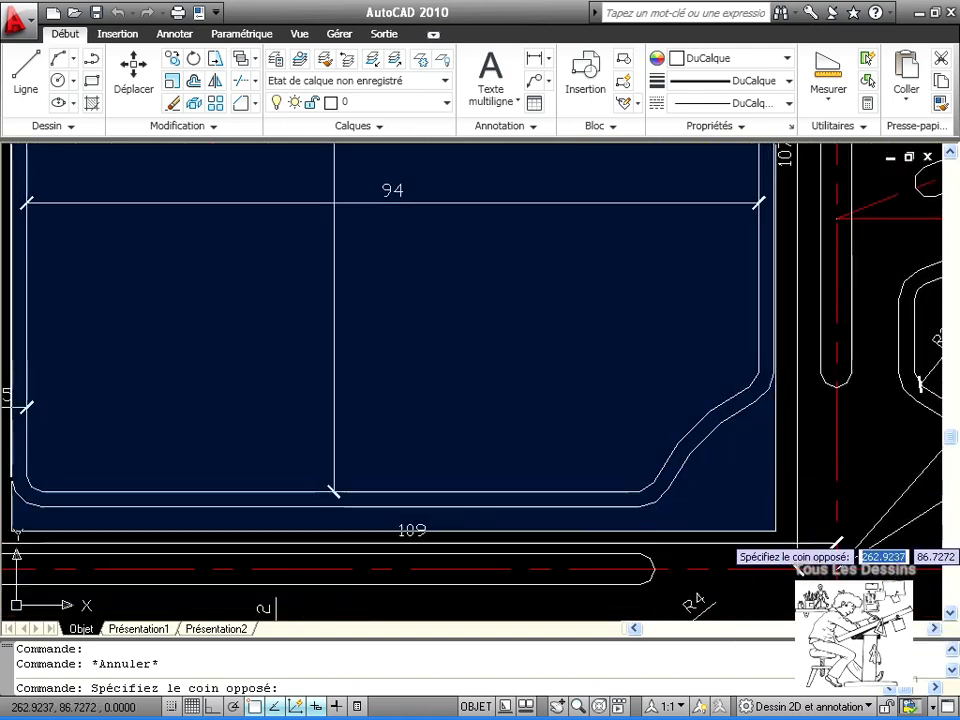
{"action": "left_click", "coordinate": [789, 525]}
{"action": "scroll", "coordinate": [697, 507], "scroll_direction": "down", "scroll_amount": 2}
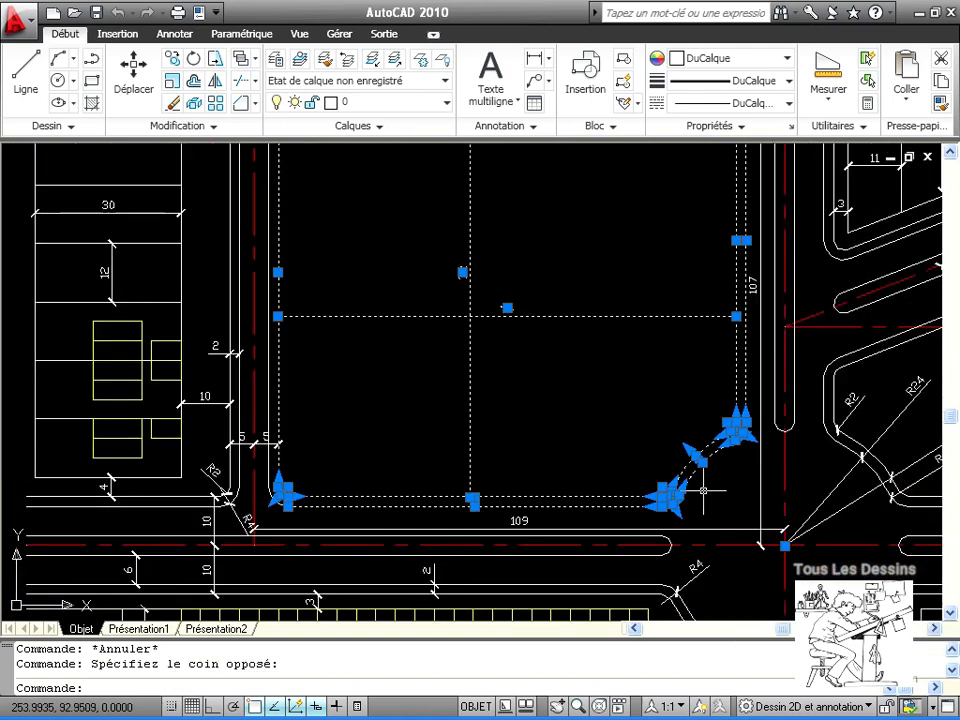
{"action": "left_click", "coordinate": [530, 354], "text": "shift"}
{"action": "left_click", "coordinate": [403, 261], "text": "shift"}
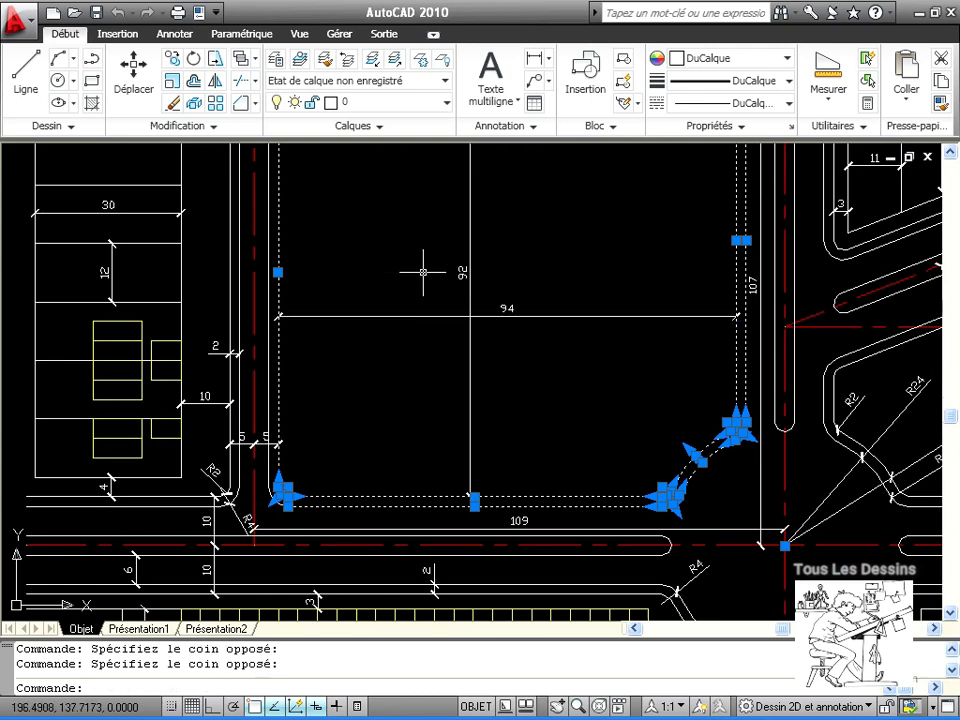
{"action": "scroll", "coordinate": [703, 443], "scroll_direction": "down", "scroll_amount": 2}
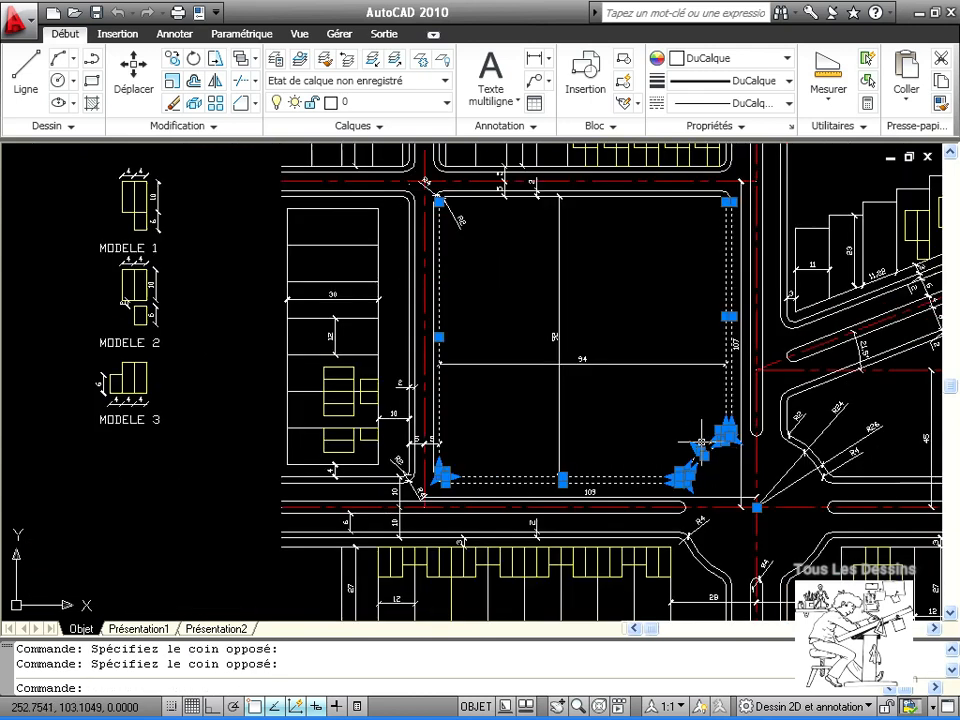
{"action": "left_click", "coordinate": [479, 228], "text": "shift"}
{"action": "left_click", "coordinate": [461, 211], "text": "shift"}
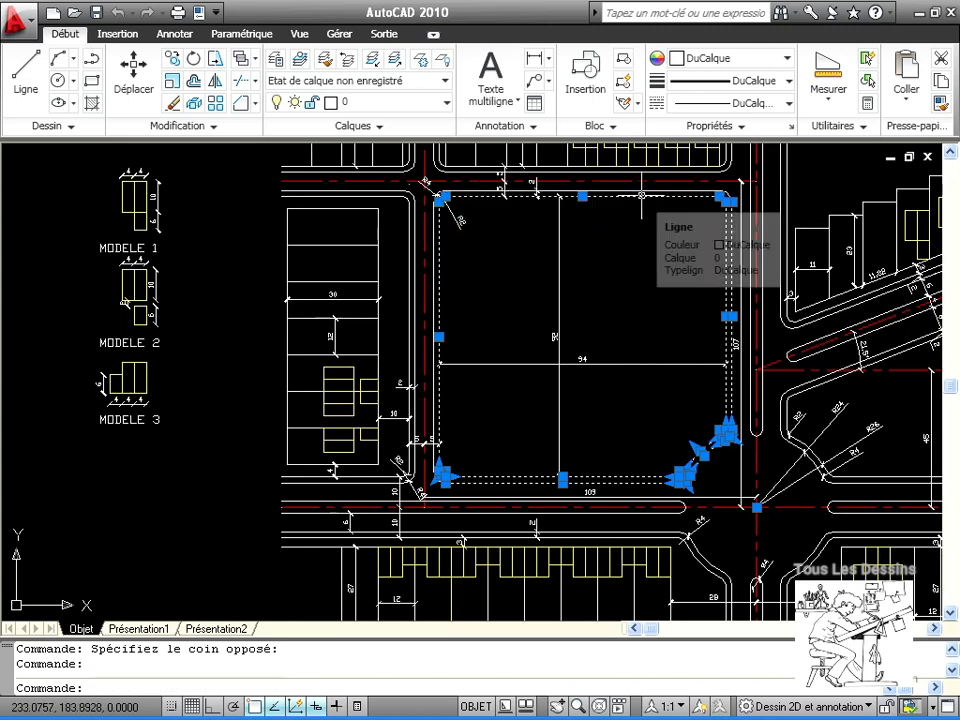
{"action": "left_click", "coordinate": [665, 218], "text": "shift"}
{"action": "left_click", "coordinate": [633, 191], "text": "shift"}
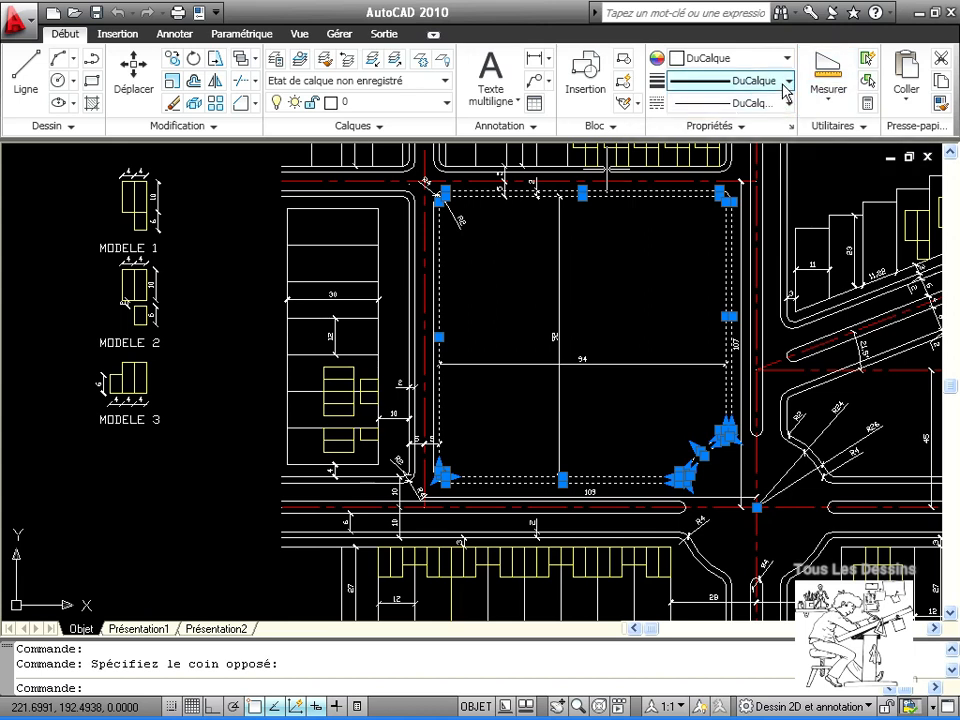
{"action": "left_click", "coordinate": [760, 58]}
{"action": "left_click", "coordinate": [683, 152]}
{"action": "key", "text": "Escape"}
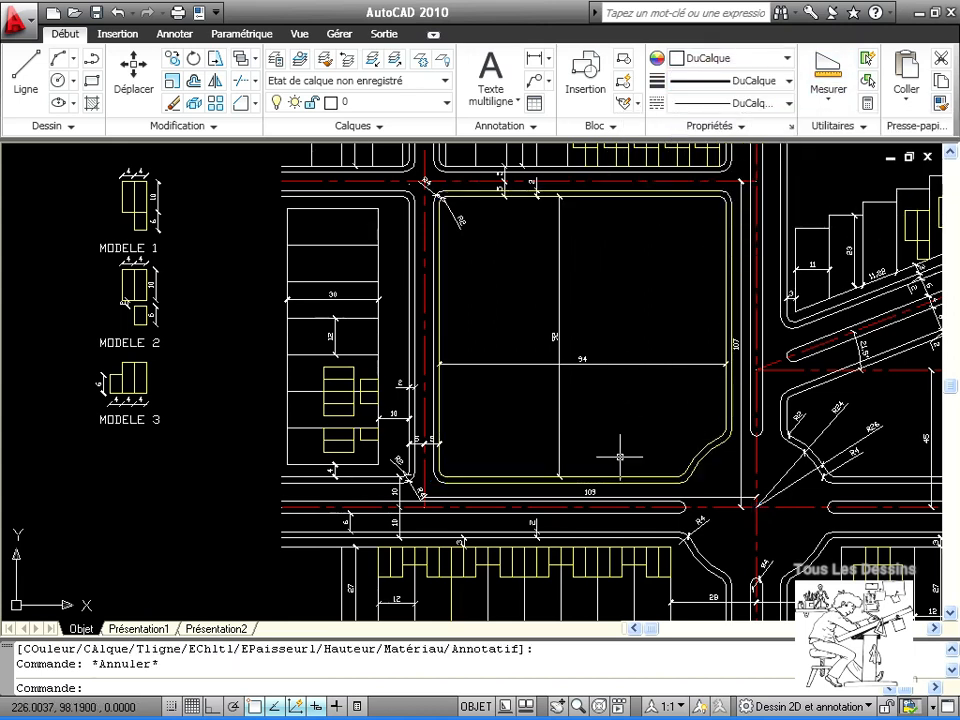
Create a new drawing without a template, using the metric system
{"action": "middle_click_drag", "start_coordinate": [680, 462], "coordinate": [593, 354]}
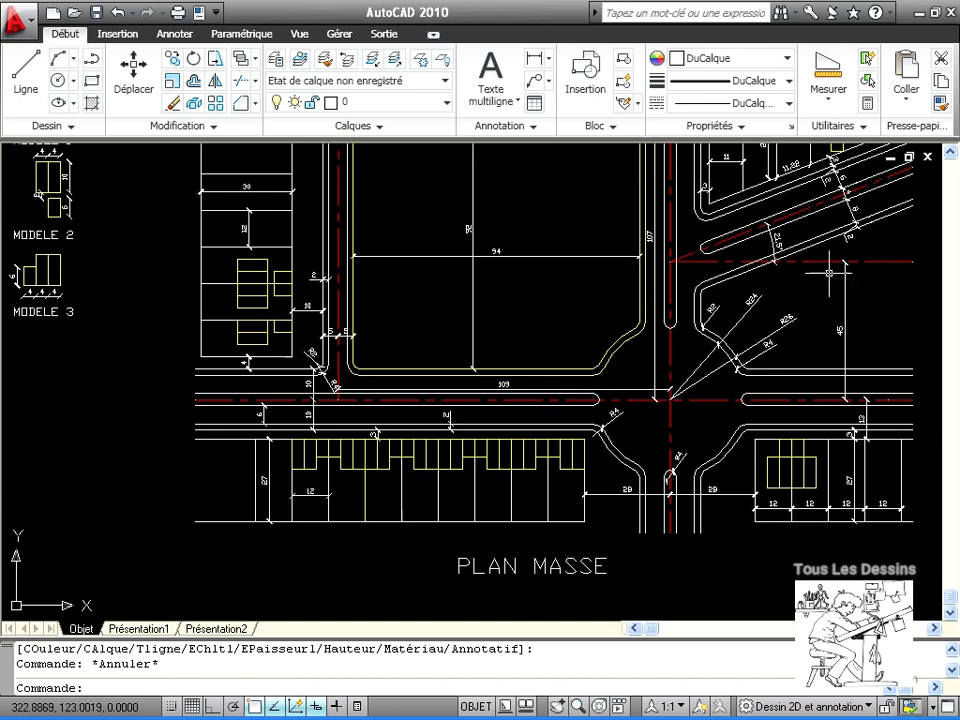
{"action": "middle_click_drag", "start_coordinate": [537, 341], "coordinate": [541, 458]}
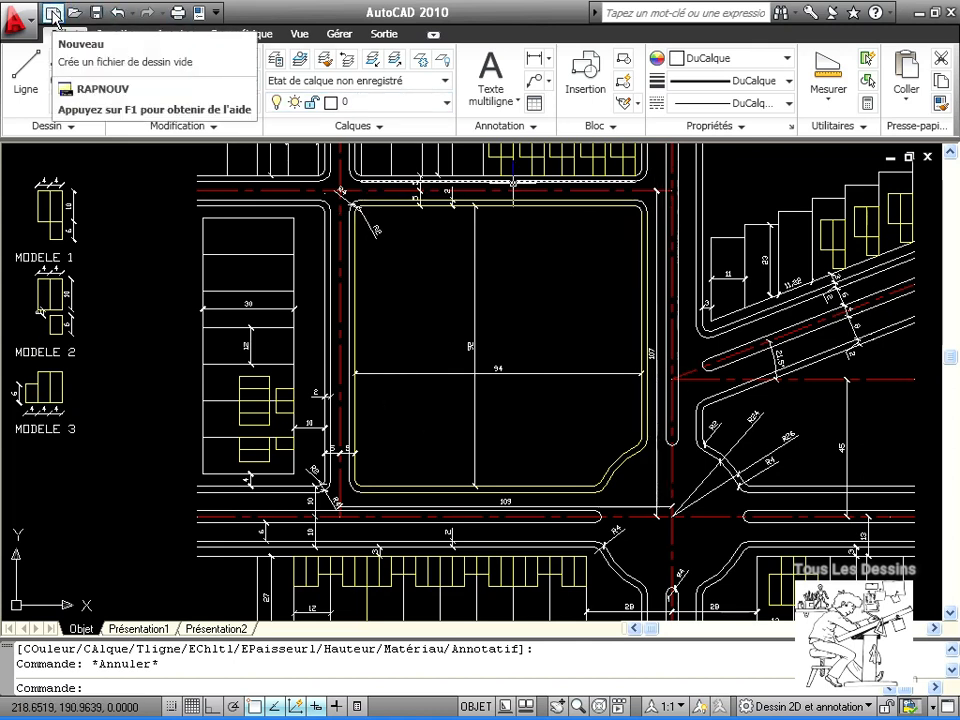
{"action": "left_click", "coordinate": [52, 14]}
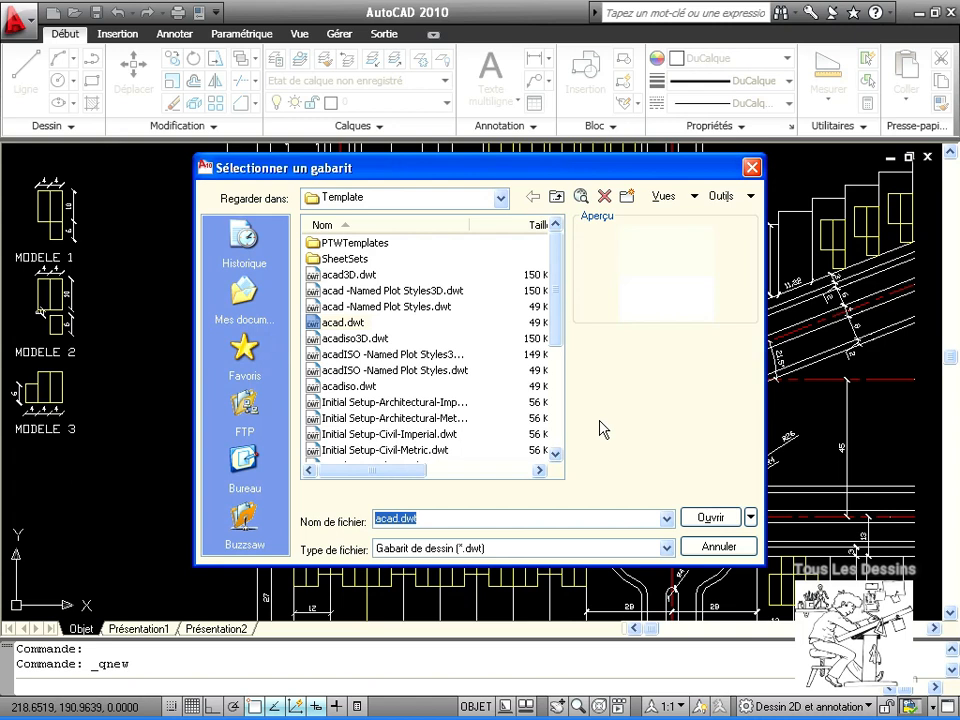
{"action": "left_click", "coordinate": [750, 518]}
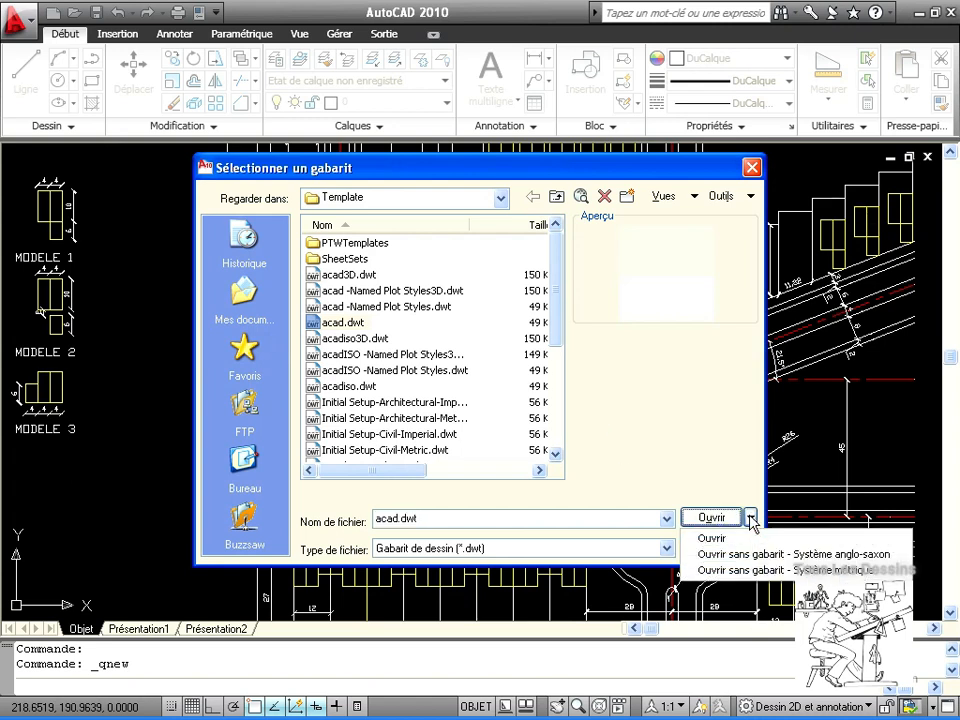
{"action": "left_click", "coordinate": [770, 572]}
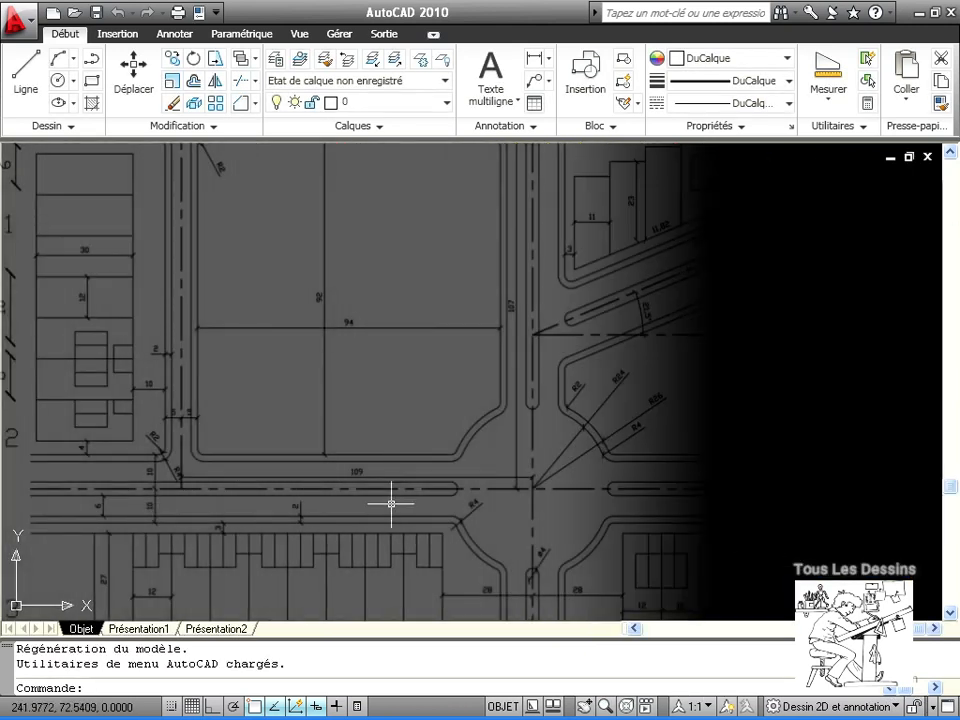
Draw a rectangle 94 long and 92 wide for the central block
{"action": "middle_click_drag", "start_coordinate": [453, 493], "coordinate": [450, 490]}
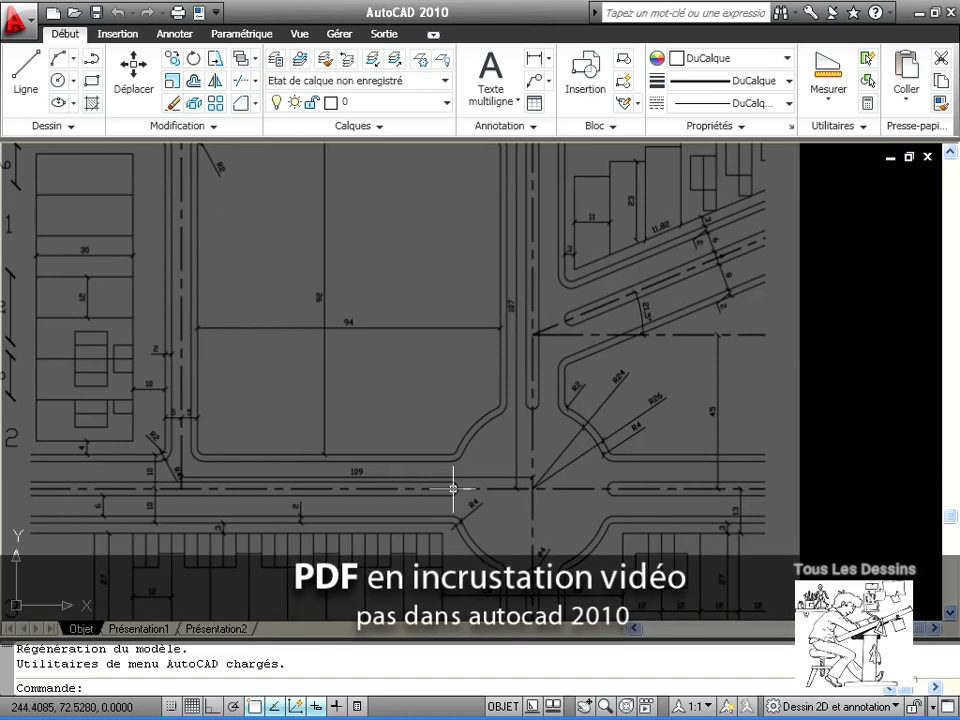
{"action": "left_click", "coordinate": [92, 80]}
{"action": "left_click", "coordinate": [268, 500]}
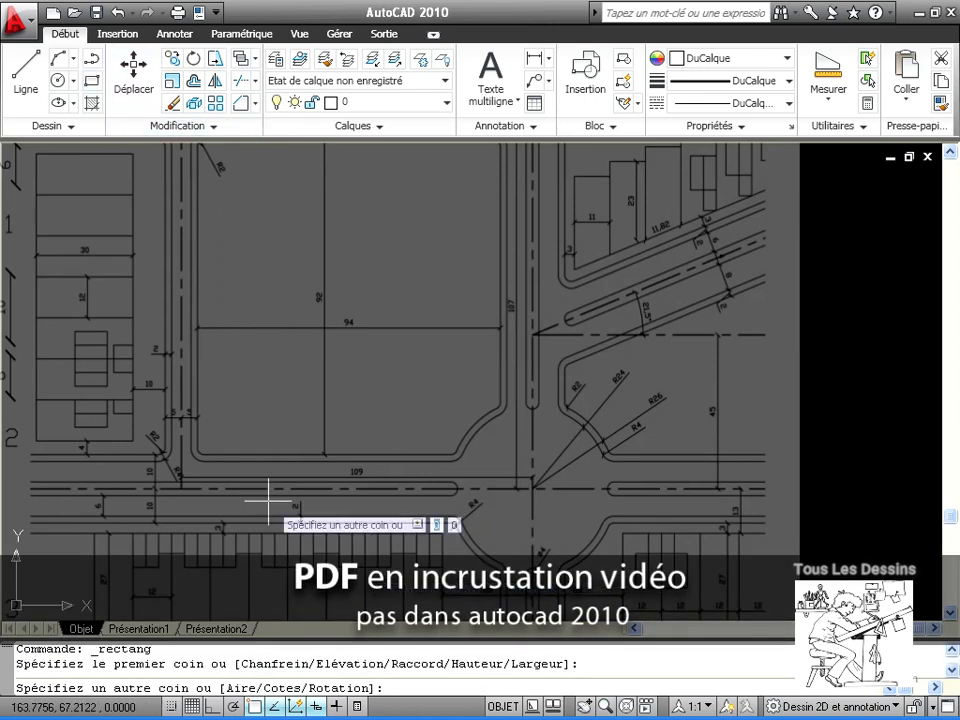
{"action": "type", "text": "c"}
{"action": "key", "text": "Return"}
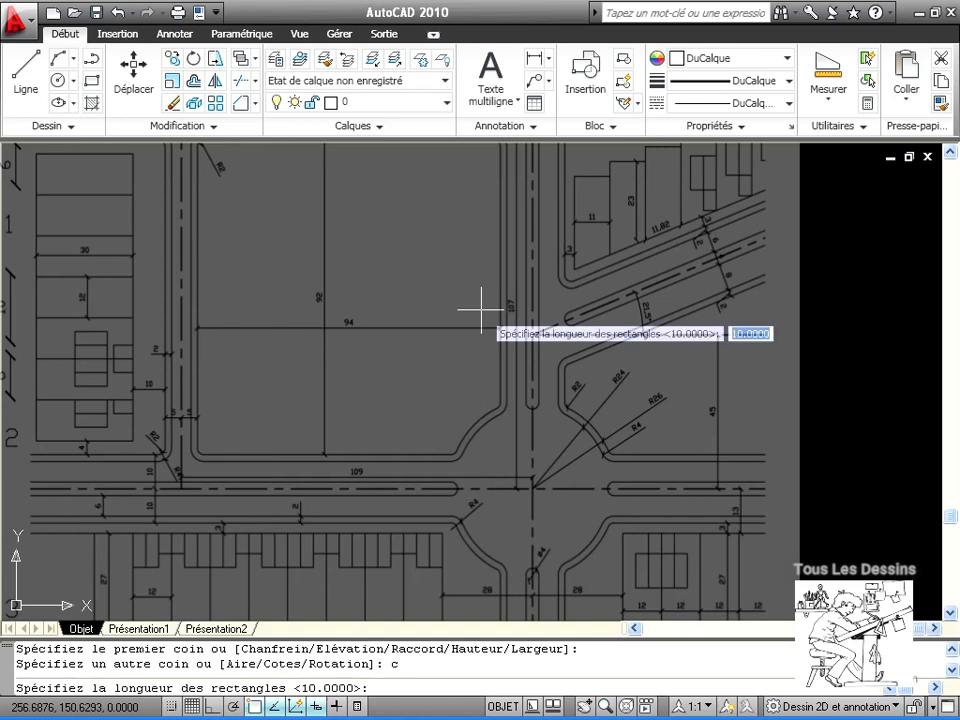
{"action": "type", "text": "9"}
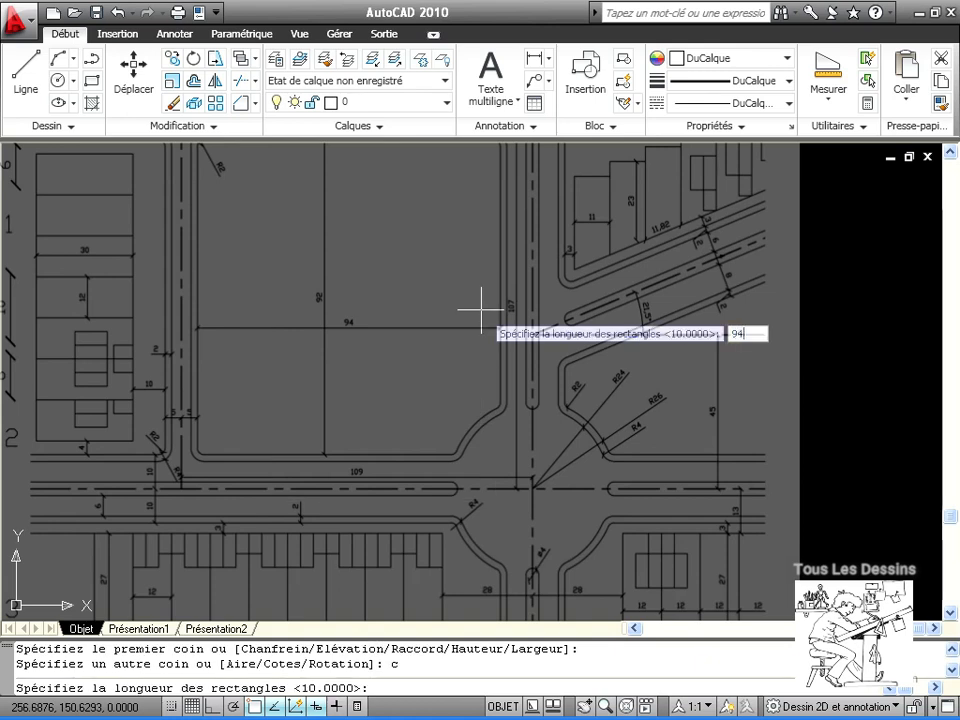
{"action": "type", "text": "4"}
{"action": "key", "text": "Return"}
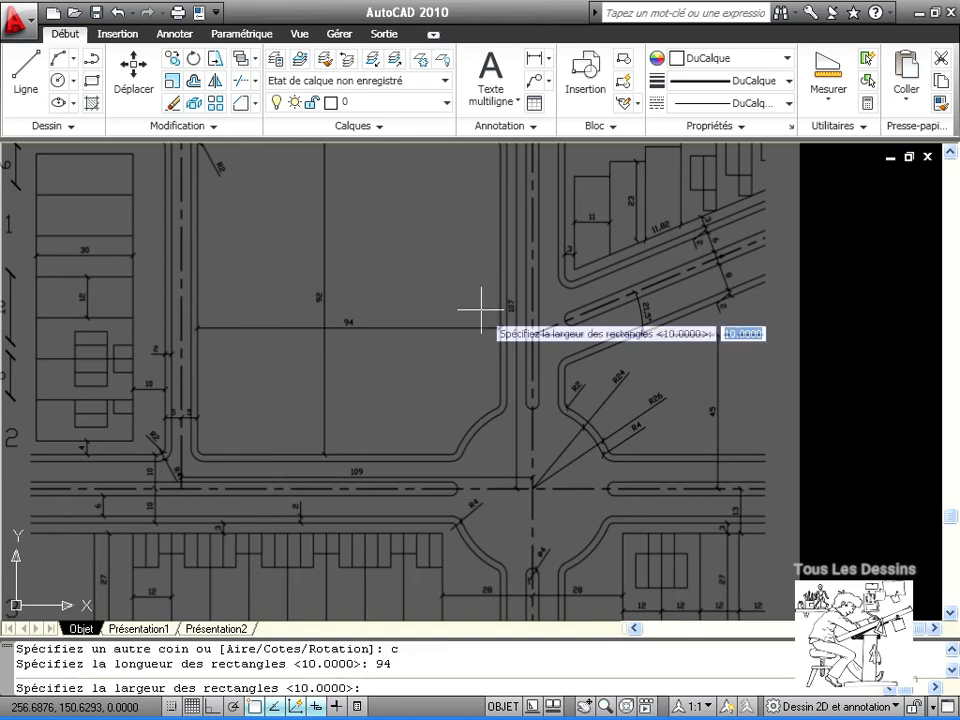
{"action": "type", "text": "92"}
{"action": "key", "text": "Return"}
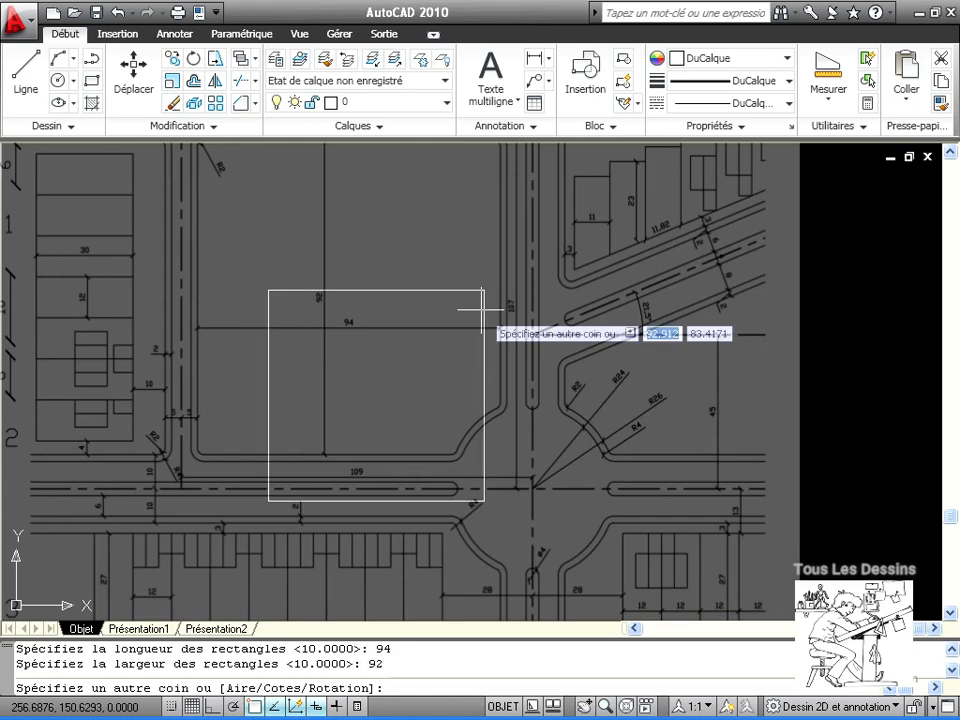
{"action": "left_click", "coordinate": [482, 311]}
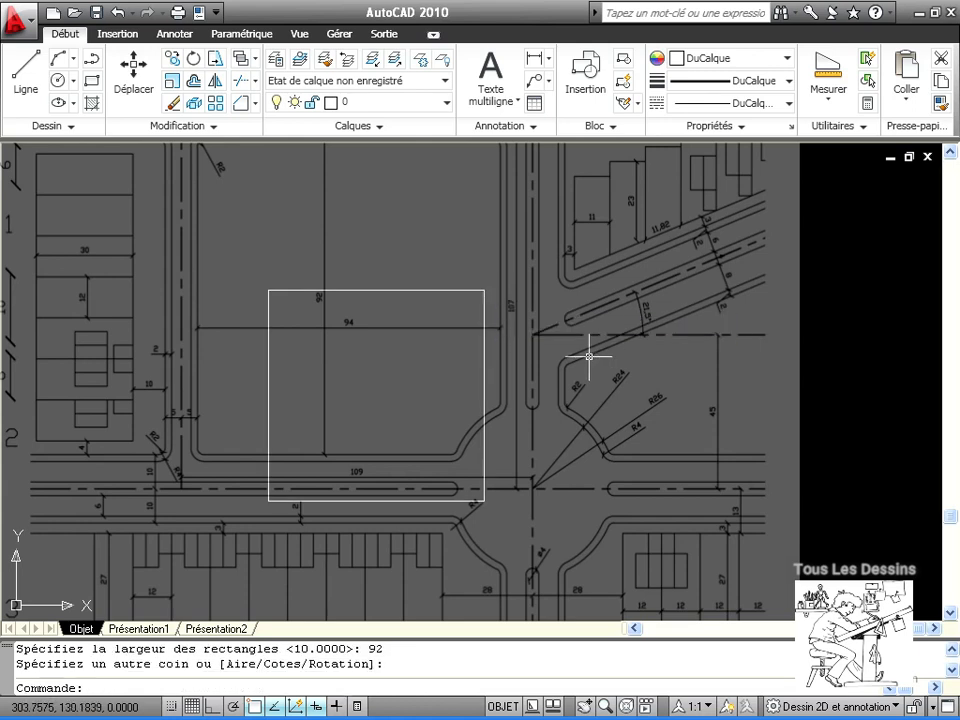
Explode the 94 by 92 rectangle into separate lines
{"action": "scroll", "coordinate": [394, 441], "scroll_direction": "up", "scroll_amount": 2}
{"action": "middle_click_drag", "start_coordinate": [437, 484], "coordinate": [535, 496]}
{"action": "left_click", "coordinate": [514, 238]}
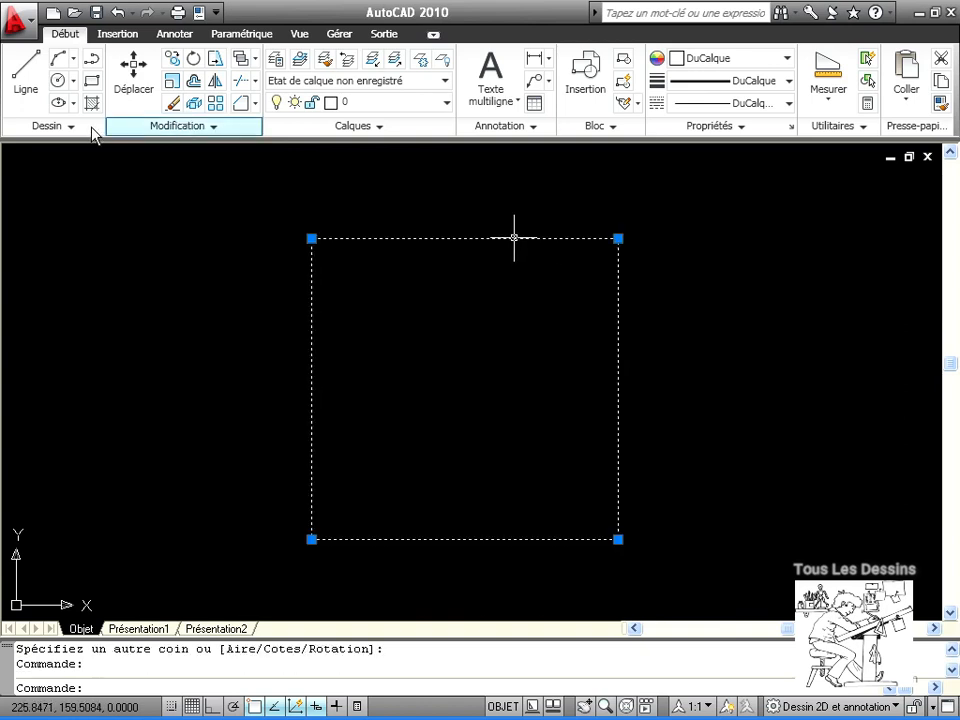
{"action": "left_click", "coordinate": [195, 104]}
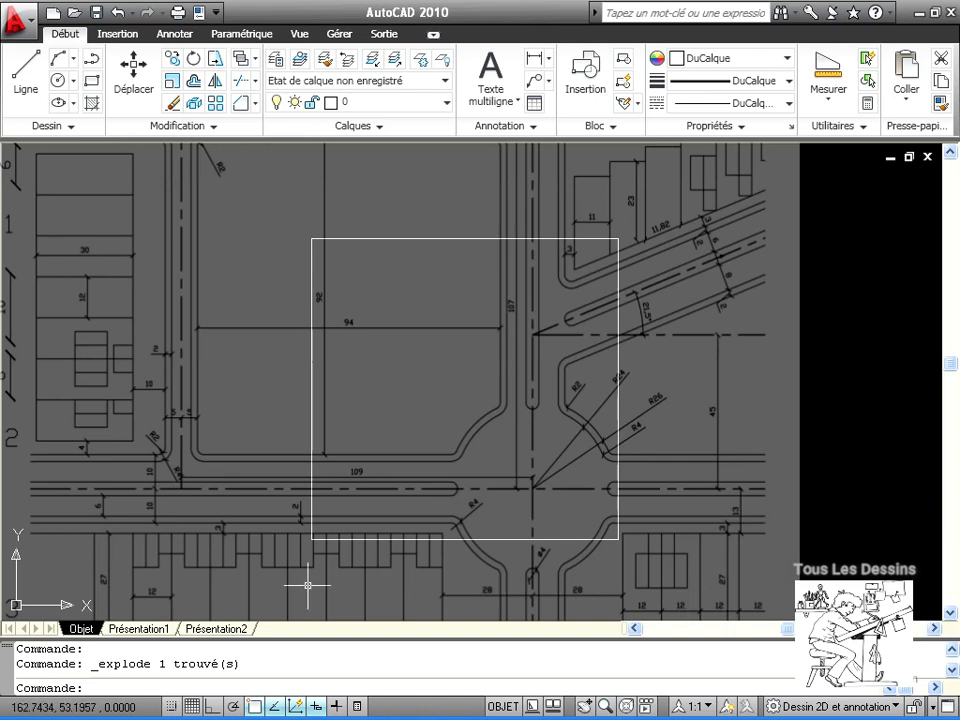
Add construction lines offset 10 outward from the rectangle's right and bottom edges
{"action": "left_click", "coordinate": [71, 126]}
{"action": "left_click", "coordinate": [64, 133]}
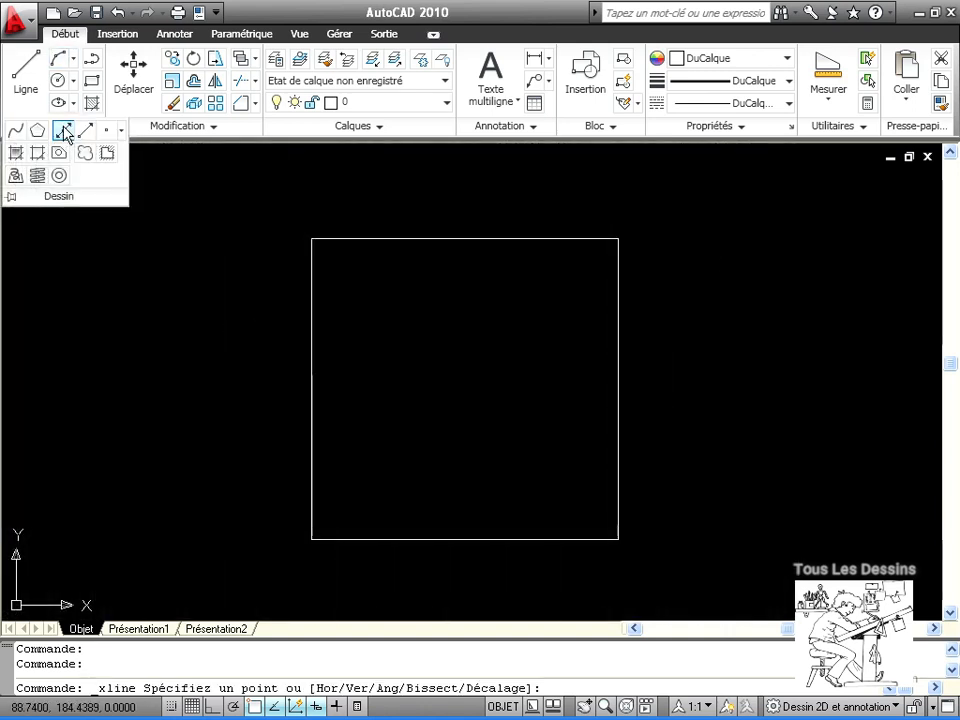
{"action": "type", "text": "d"}
{"action": "key", "text": "Return"}
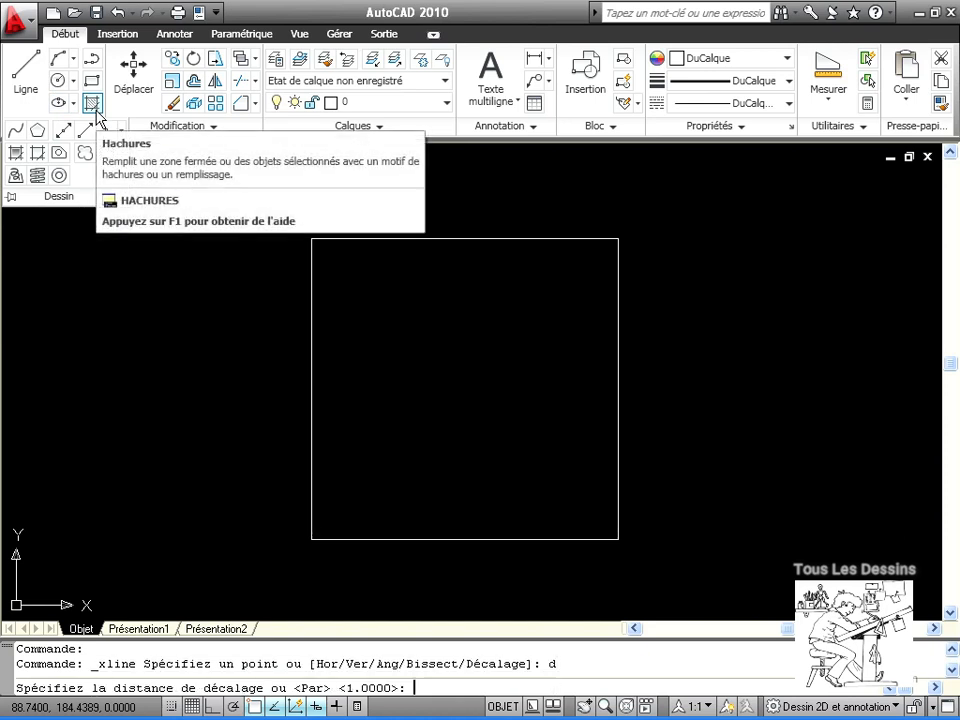
{"action": "type", "text": "10"}
{"action": "key", "text": "Return"}
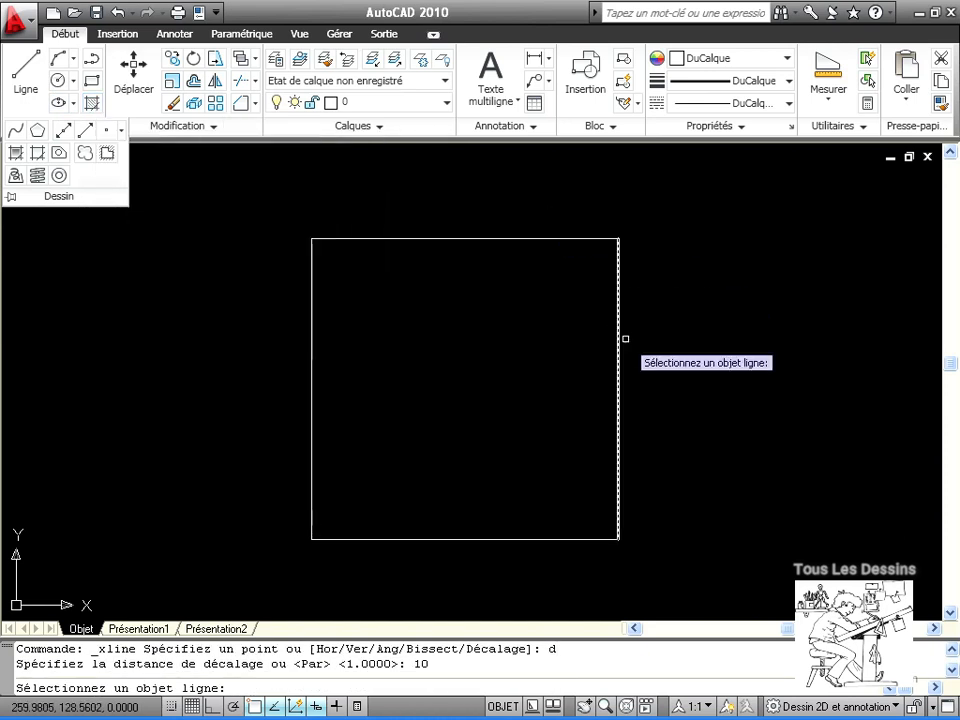
{"action": "left_click", "coordinate": [618, 340]}
{"action": "left_click", "coordinate": [628, 339]}
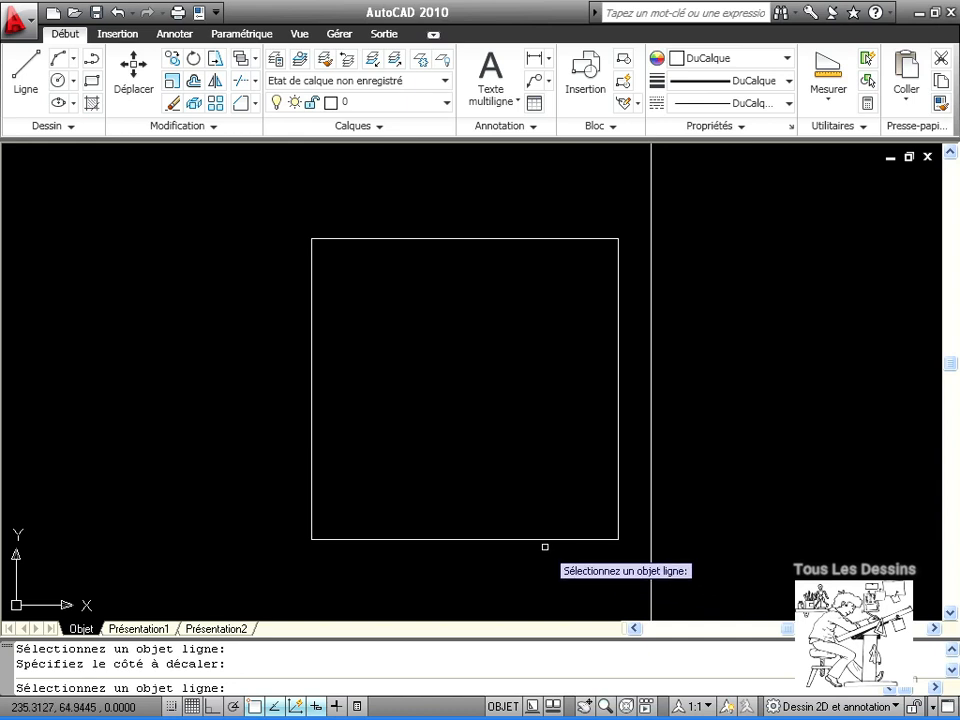
{"action": "left_click", "coordinate": [545, 539]}
{"action": "left_click", "coordinate": [545, 565]}
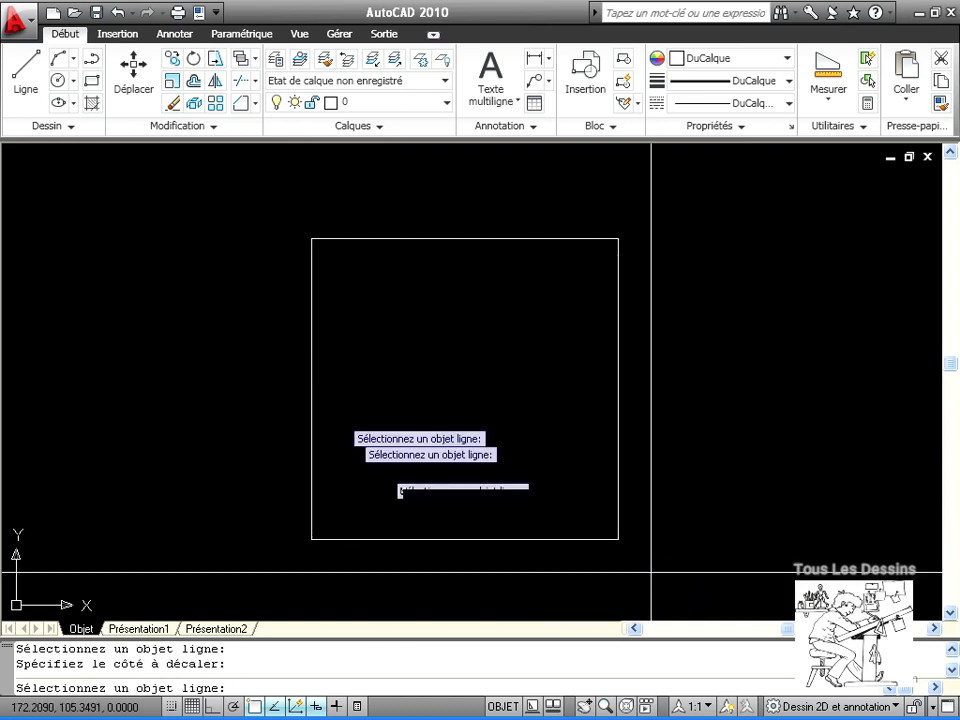
Draw a circle of radius 26 centred on the intersection of the two construction lines
{"action": "left_click", "coordinate": [58, 79]}
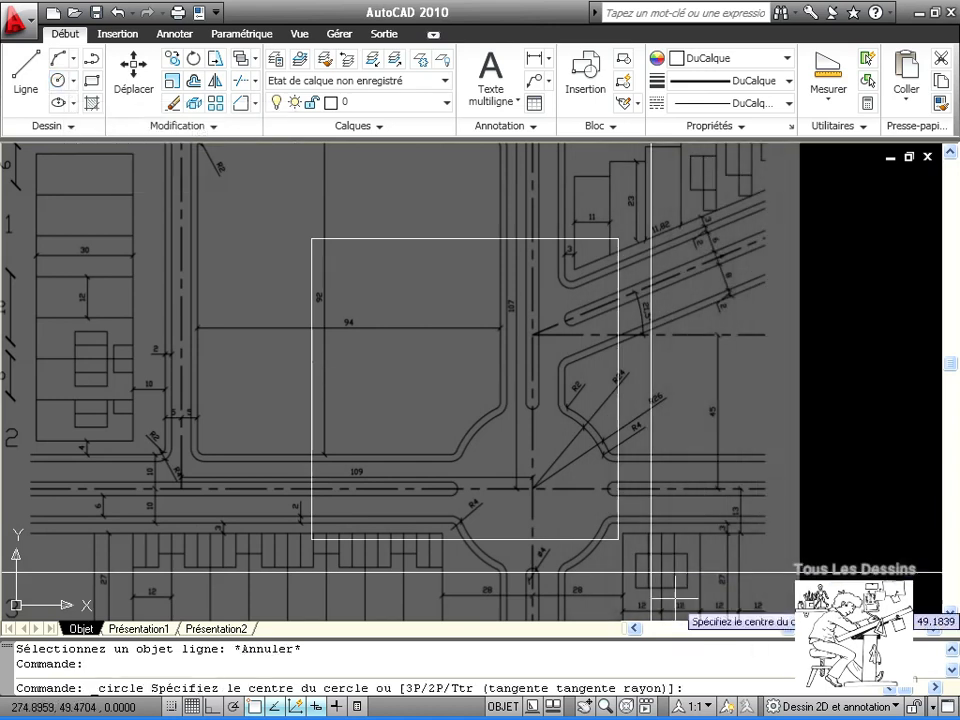
{"action": "left_click", "coordinate": [651, 572]}
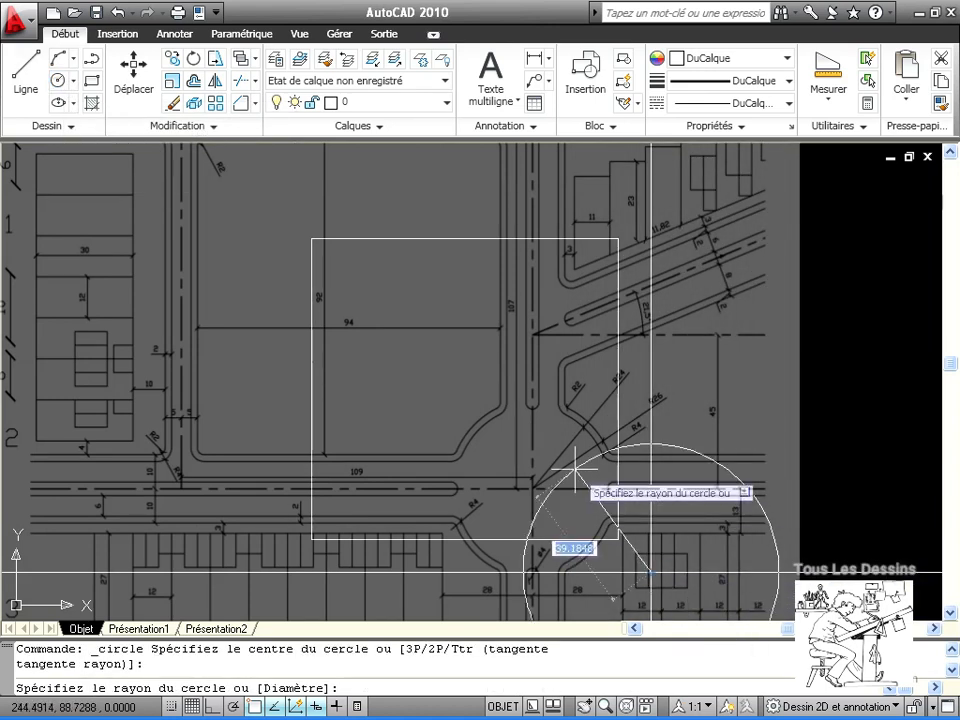
{"action": "type", "text": "26"}
{"action": "key", "text": "Return"}
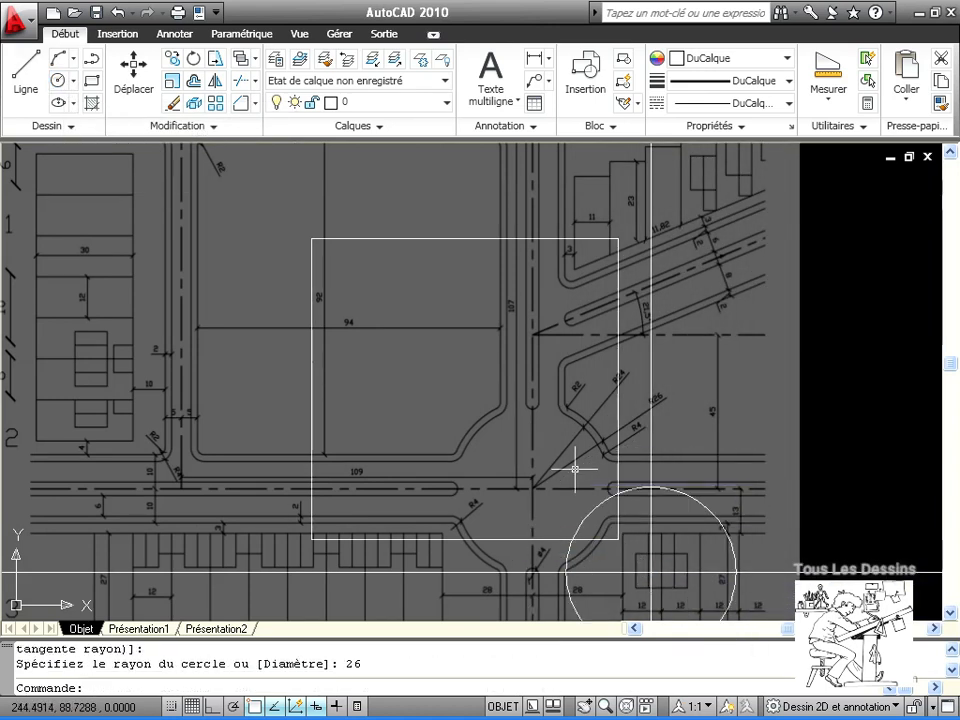
{"action": "mouse_move", "coordinate": [658, 556]}
{"action": "middle_mouse_down"}
{"action": "mouse_move", "coordinate": [578, 480]}
{"action": "mouse_move", "coordinate": [614, 518]}
{"action": "middle_mouse_up"}
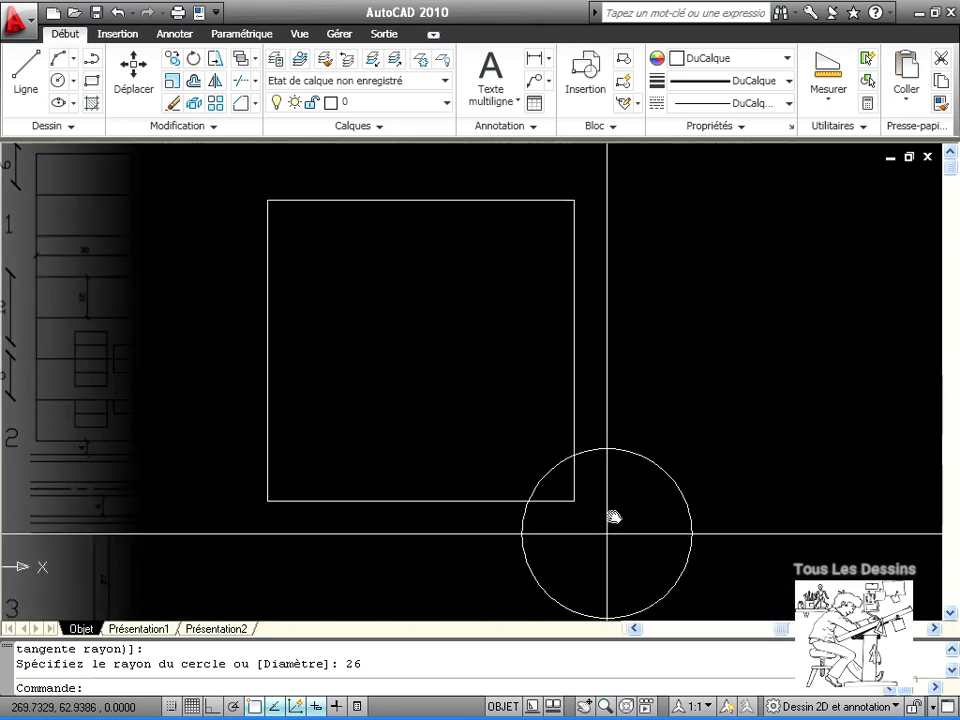
Trim the block's lower-right corner and the radius 26 circle against each other, keeping only the concave arc that joins the two edges
{"action": "left_click", "coordinate": [247, 83]}
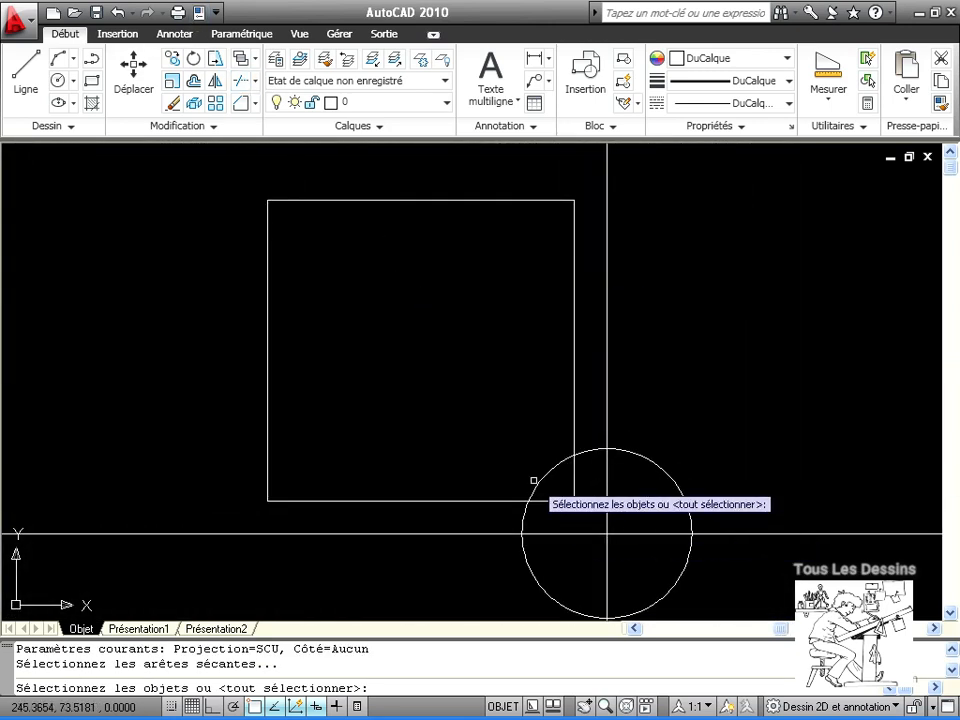
{"action": "left_click", "coordinate": [584, 508]}
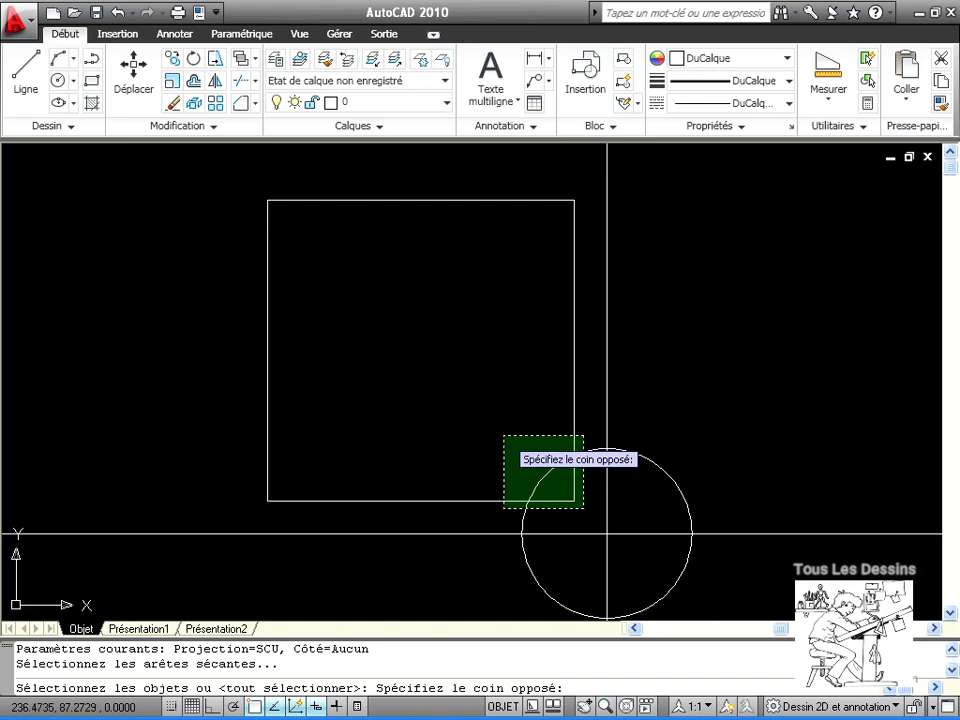
{"action": "left_click", "coordinate": [503, 436]}
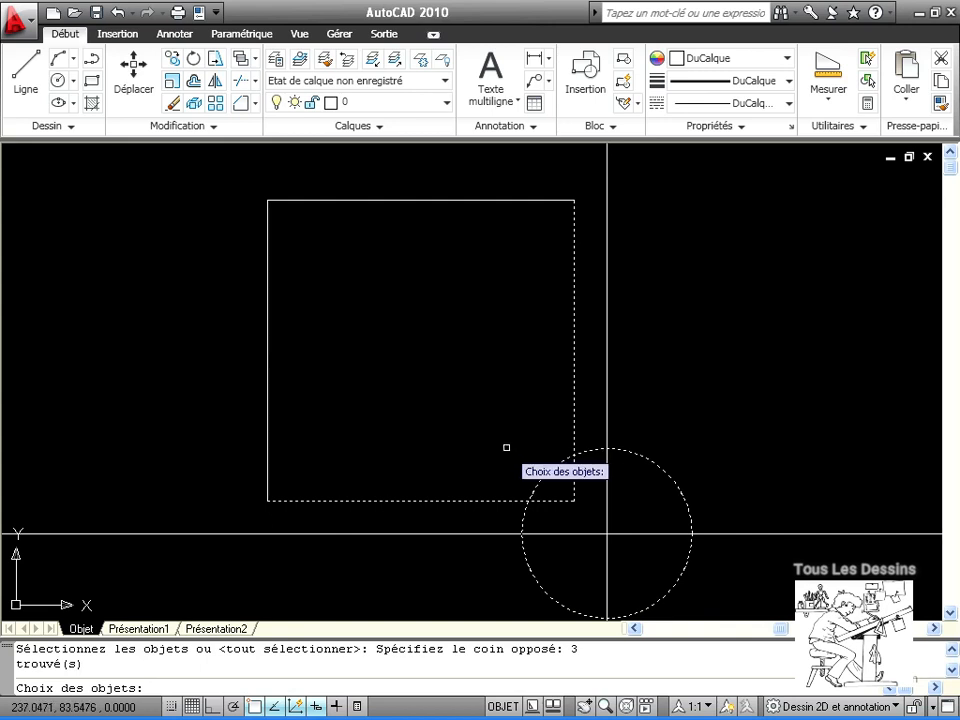
{"action": "key", "text": "Return"}
{"action": "left_click", "coordinate": [587, 514]}
{"action": "left_click", "coordinate": [562, 488]}
{"action": "left_click", "coordinate": [700, 473]}
{"action": "left_click", "coordinate": [607, 534]}
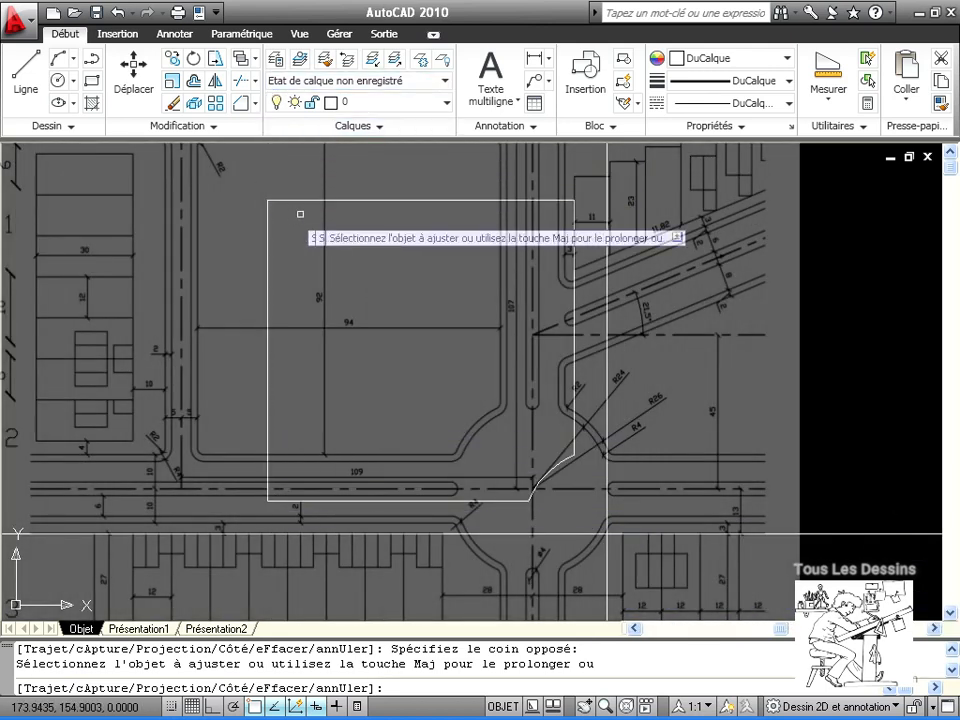
Start a multiple fillet with radius 2 and round the block's upper-right corner
{"action": "left_click", "coordinate": [255, 104]}
{"action": "left_click", "coordinate": [257, 136]}
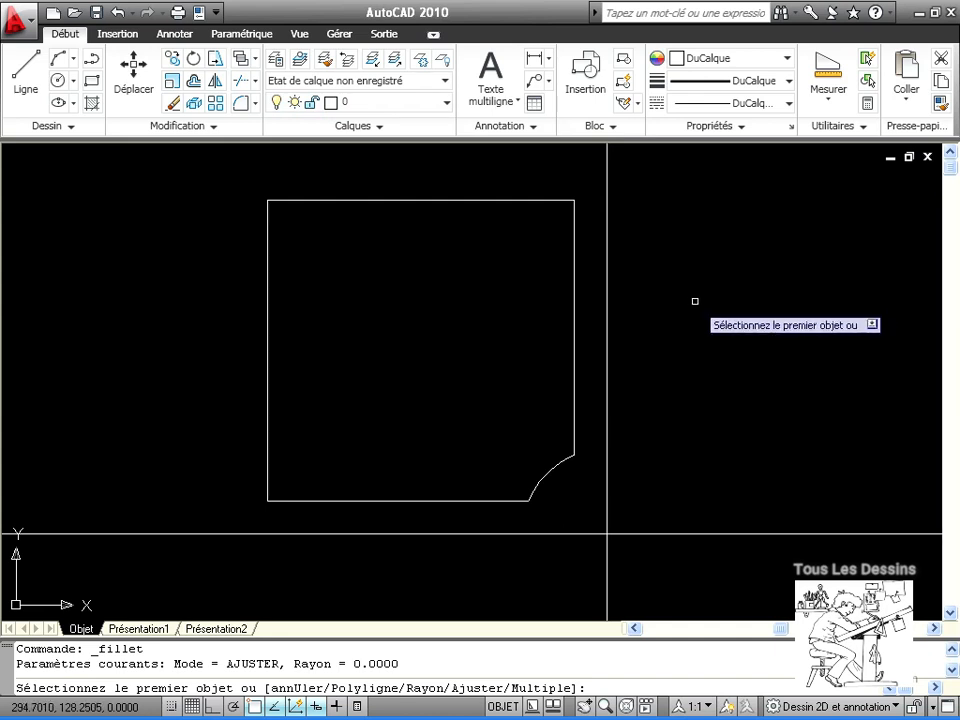
{"action": "key", "text": "Down"}
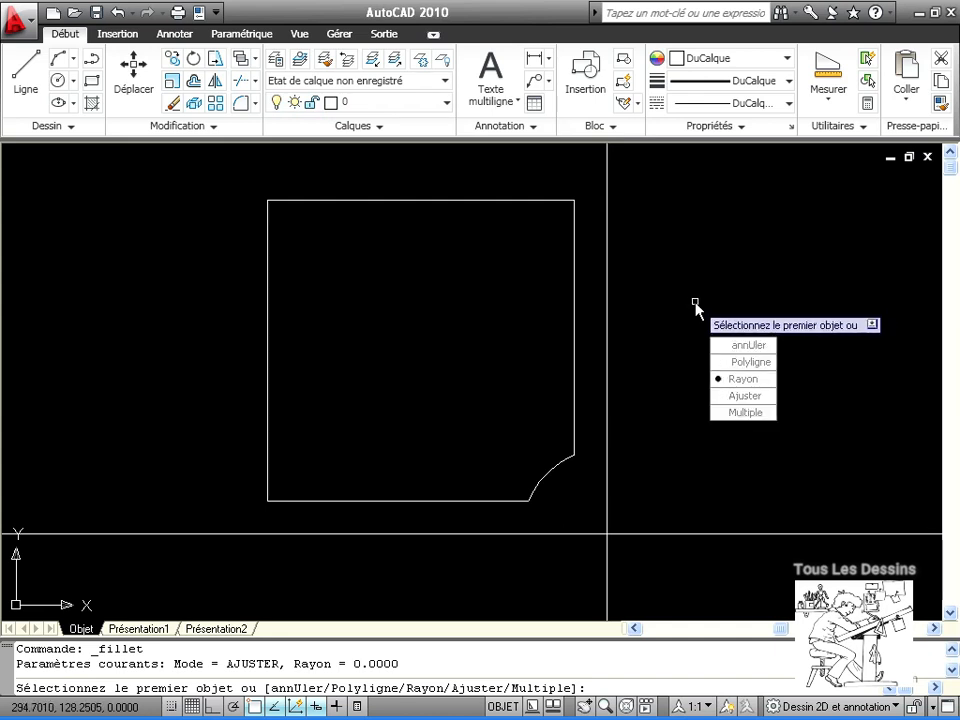
{"action": "key", "text": "Return"}
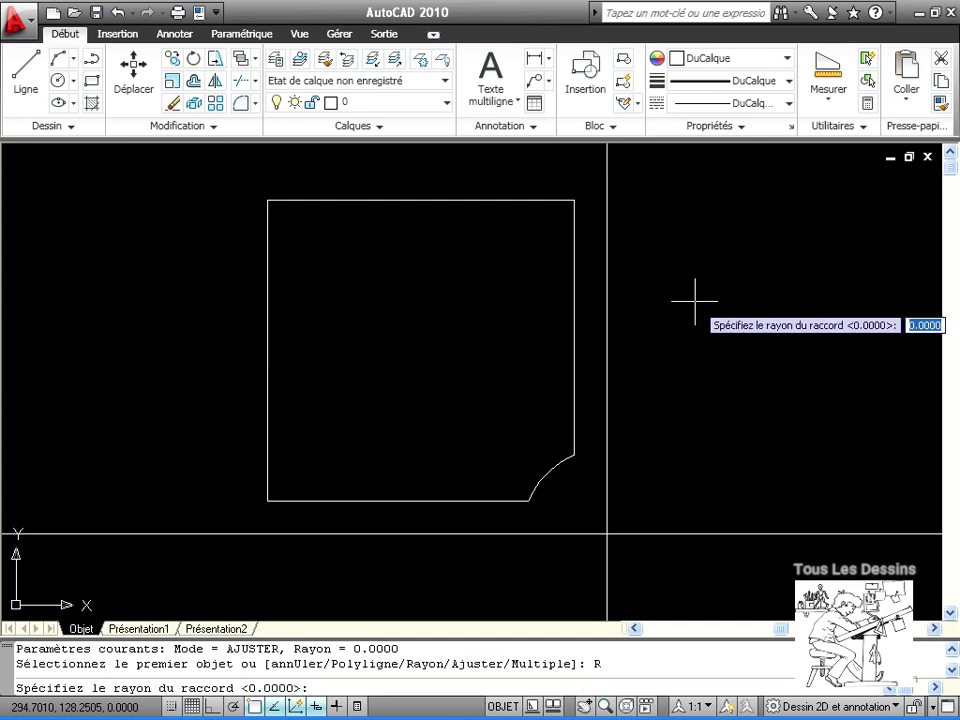
{"action": "key", "text": "Return"}
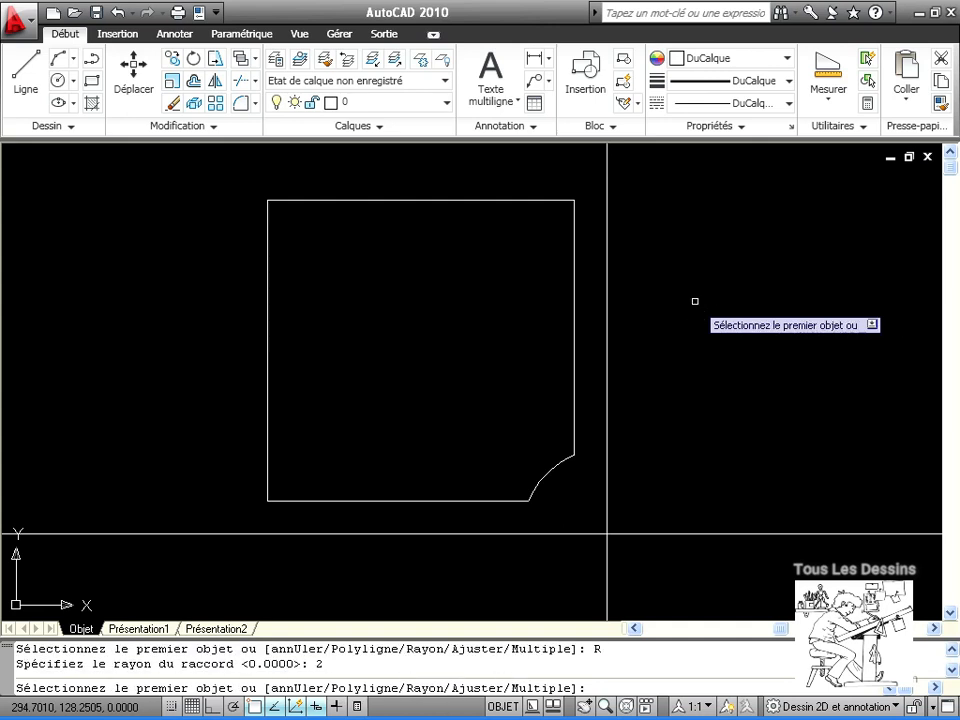
{"action": "key", "text": "Down"}
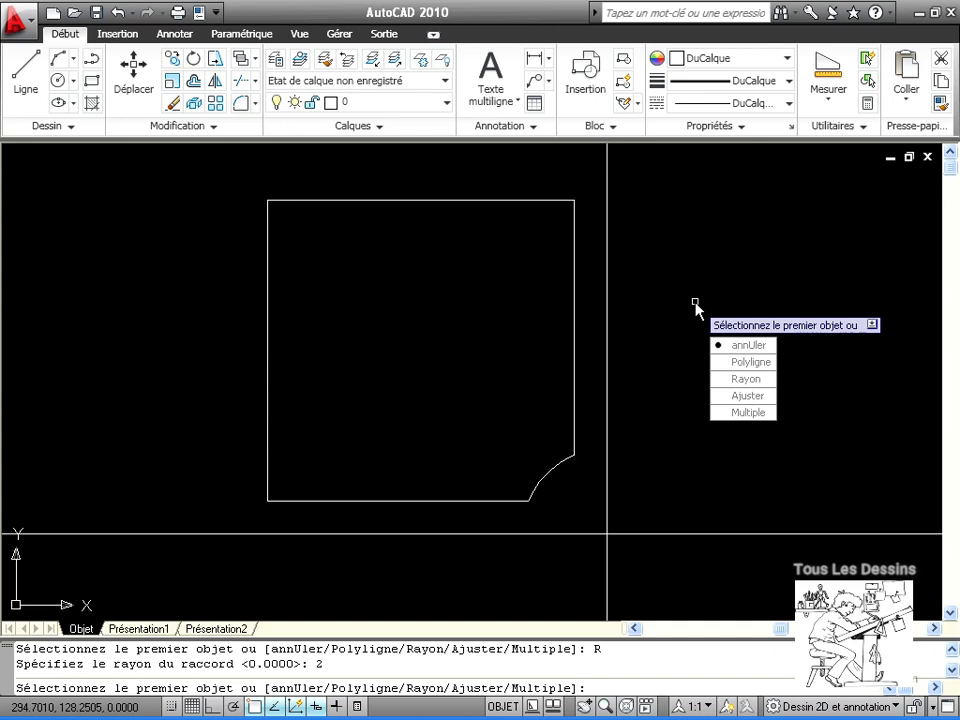
{"action": "key", "text": "Return"}
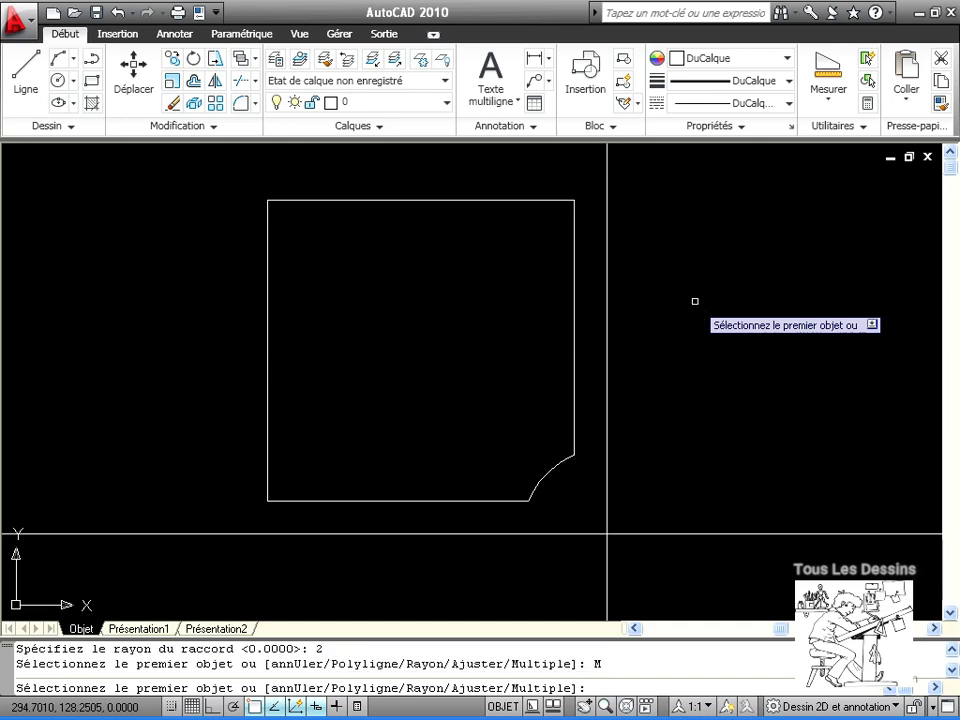
{"action": "left_click", "coordinate": [542, 200]}
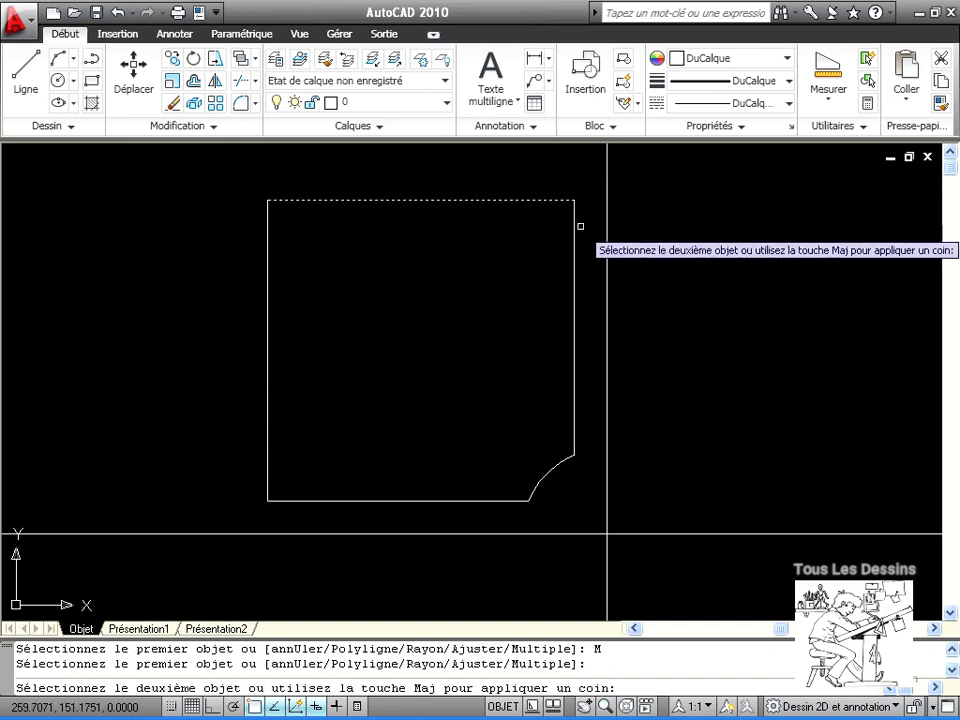
{"action": "left_click", "coordinate": [574, 257]}
Fillet both ends of the concave arc with radius 2 where it meets the block's right and bottom edges
{"action": "left_click", "coordinate": [576, 405]}
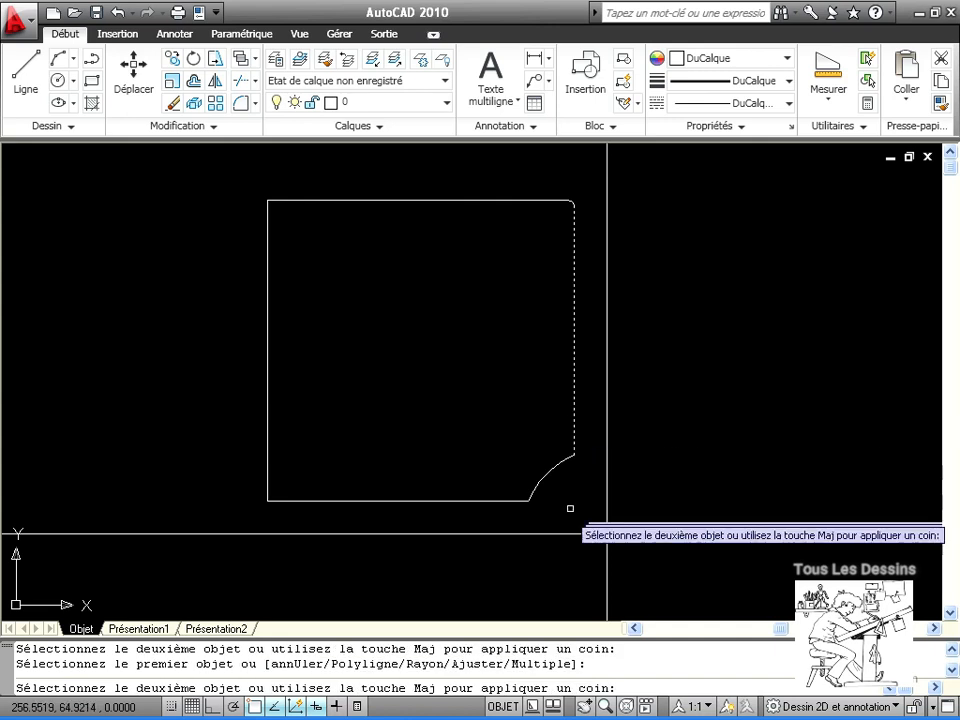
{"action": "left_click", "coordinate": [556, 461]}
{"action": "left_click", "coordinate": [535, 491]}
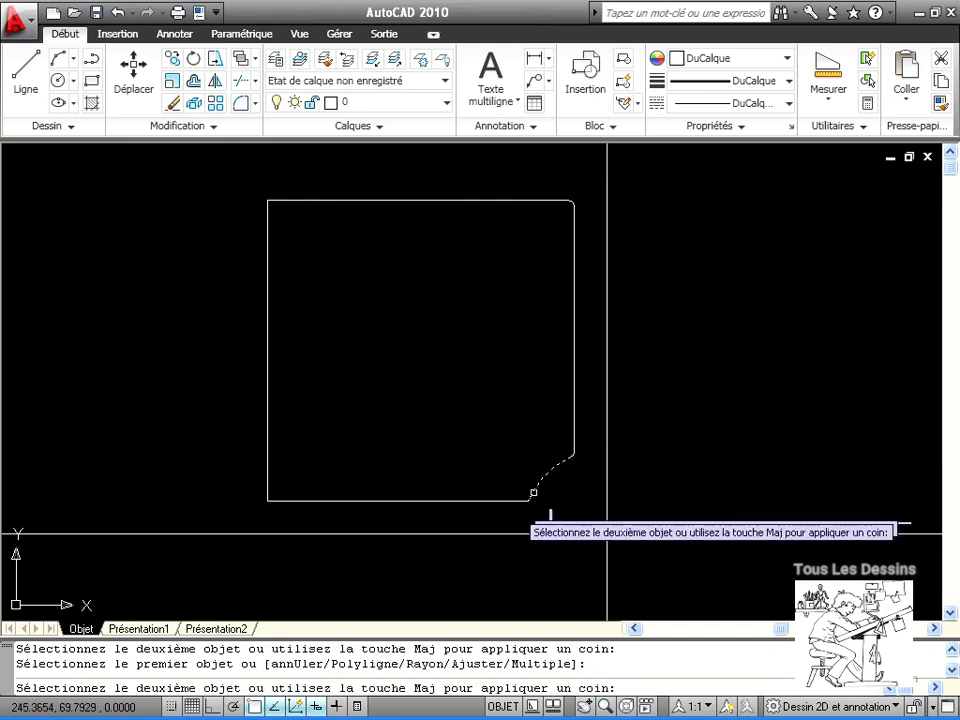
{"action": "left_click", "coordinate": [335, 499]}
Round the block's lower-left and upper-left corners with the same radius 2 fillet
{"action": "left_click", "coordinate": [305, 499]}
{"action": "left_click", "coordinate": [269, 471]}
{"action": "left_click", "coordinate": [268, 300]}
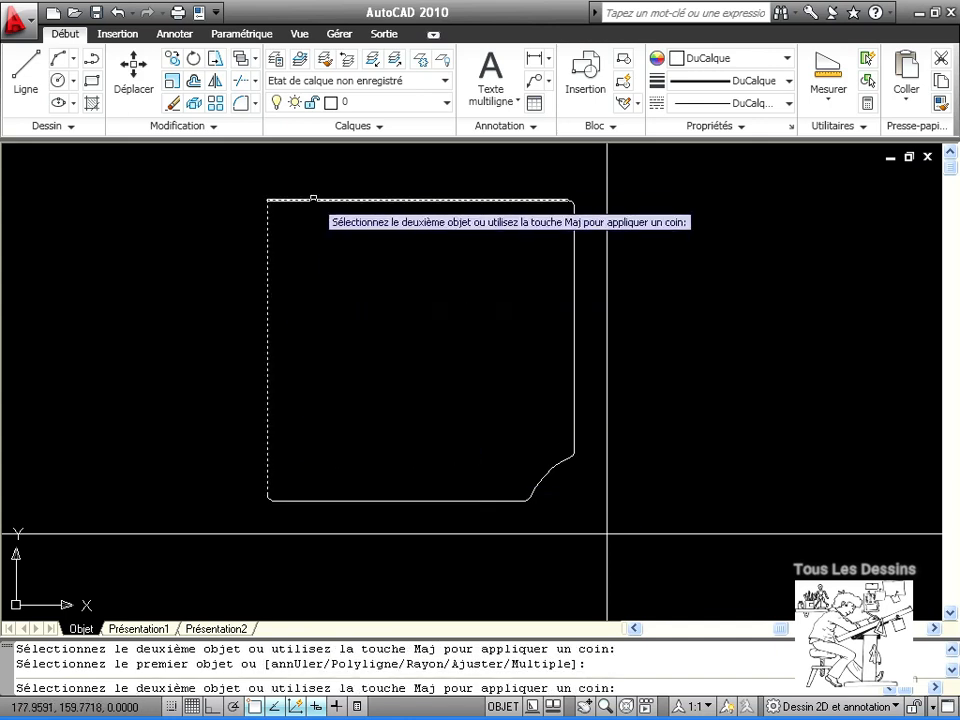
{"action": "left_click", "coordinate": [335, 220]}
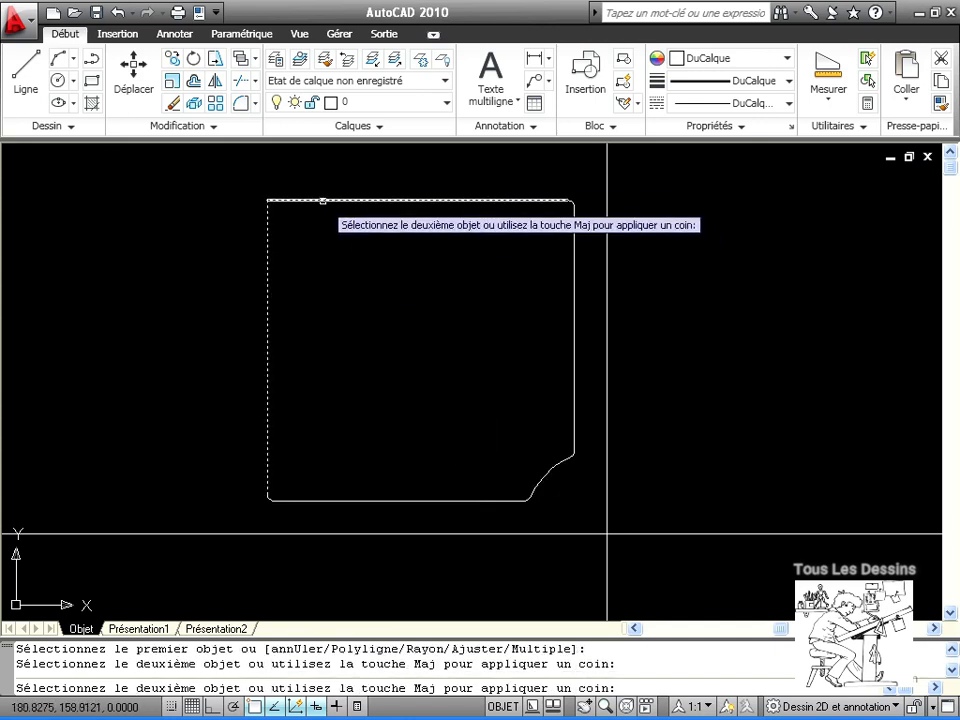
{"action": "left_click", "coordinate": [322, 201]}
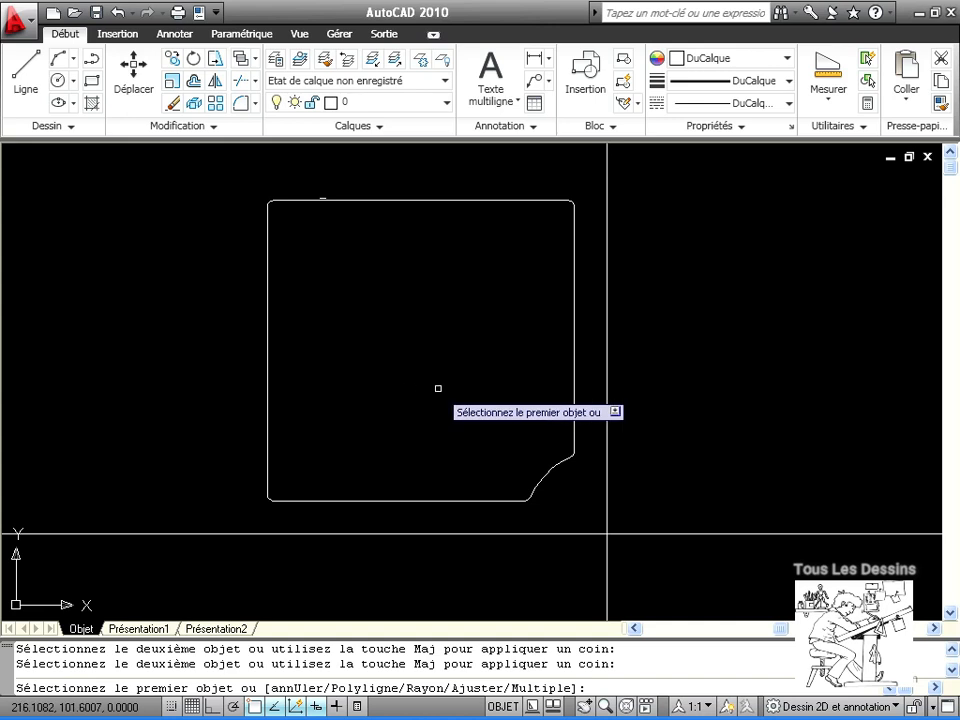
{"action": "key", "text": "Return"}
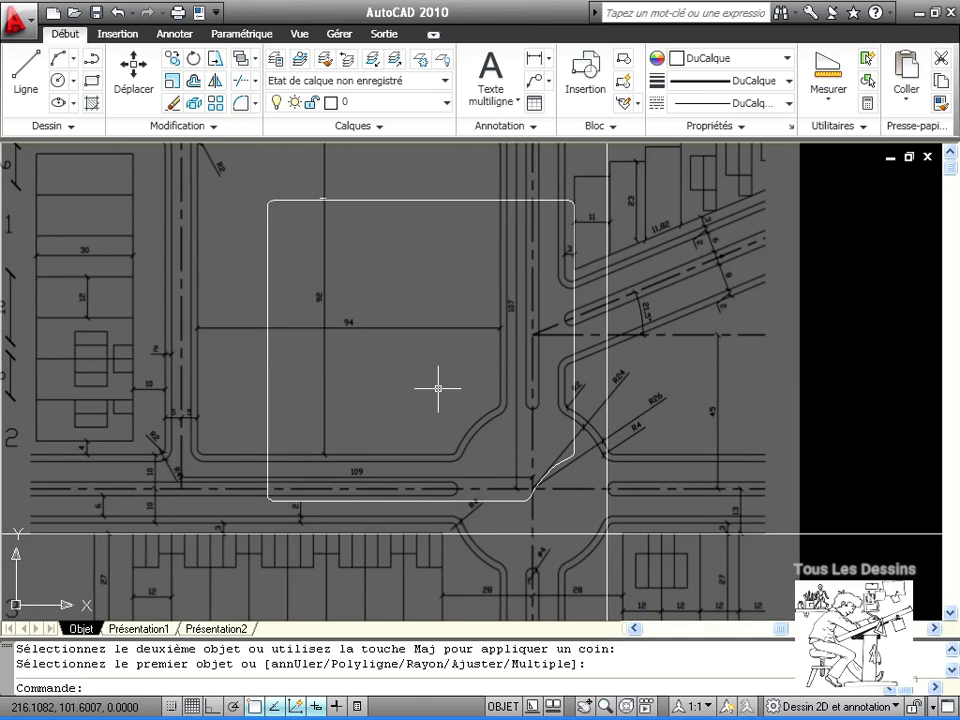
Offset the block's top edge, upper-left fillet and left edge outward by 2
{"action": "left_click", "coordinate": [195, 81]}
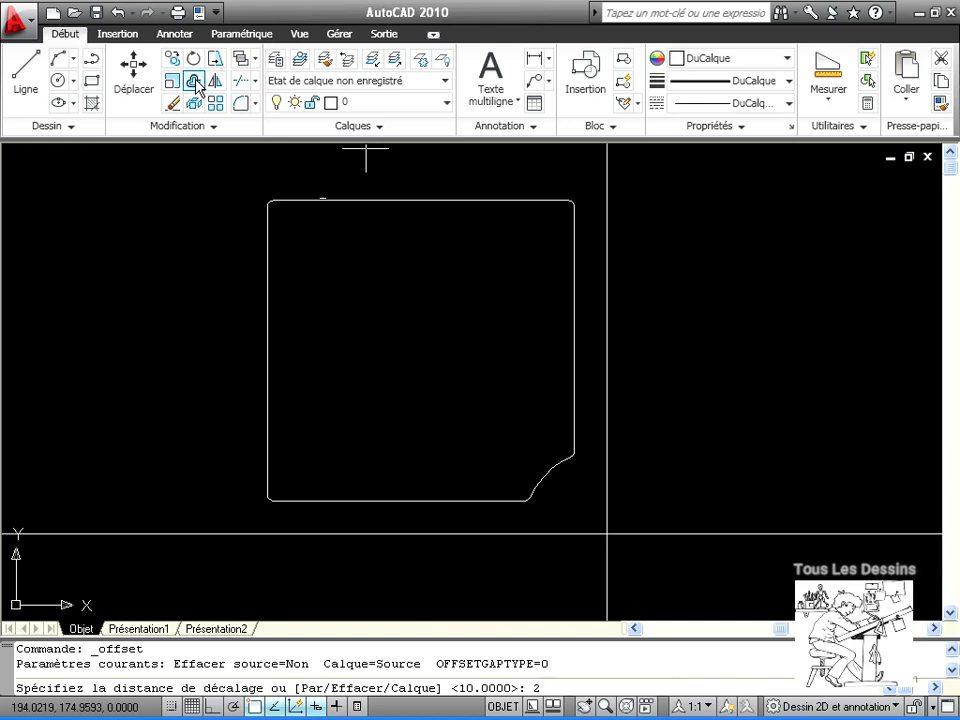
{"action": "key", "text": "Return"}
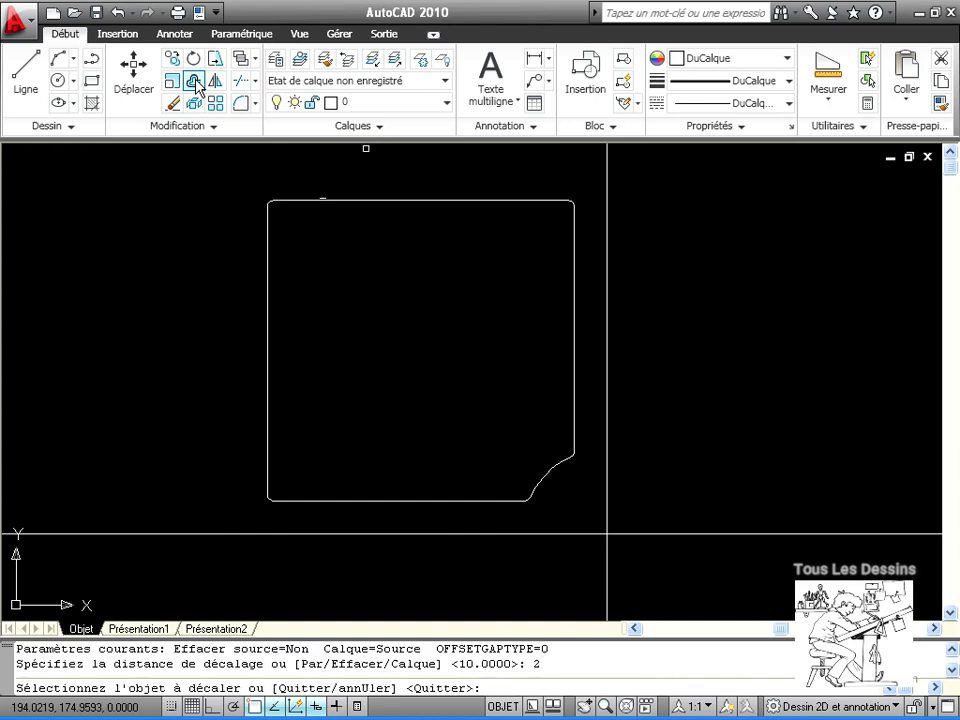
{"action": "left_click", "coordinate": [321, 199]}
{"action": "left_click", "coordinate": [318, 189]}
{"action": "left_click", "coordinate": [269, 202]}
{"action": "left_click", "coordinate": [262, 200]}
{"action": "left_click", "coordinate": [266, 238]}
{"action": "left_click", "coordinate": [264, 241]}
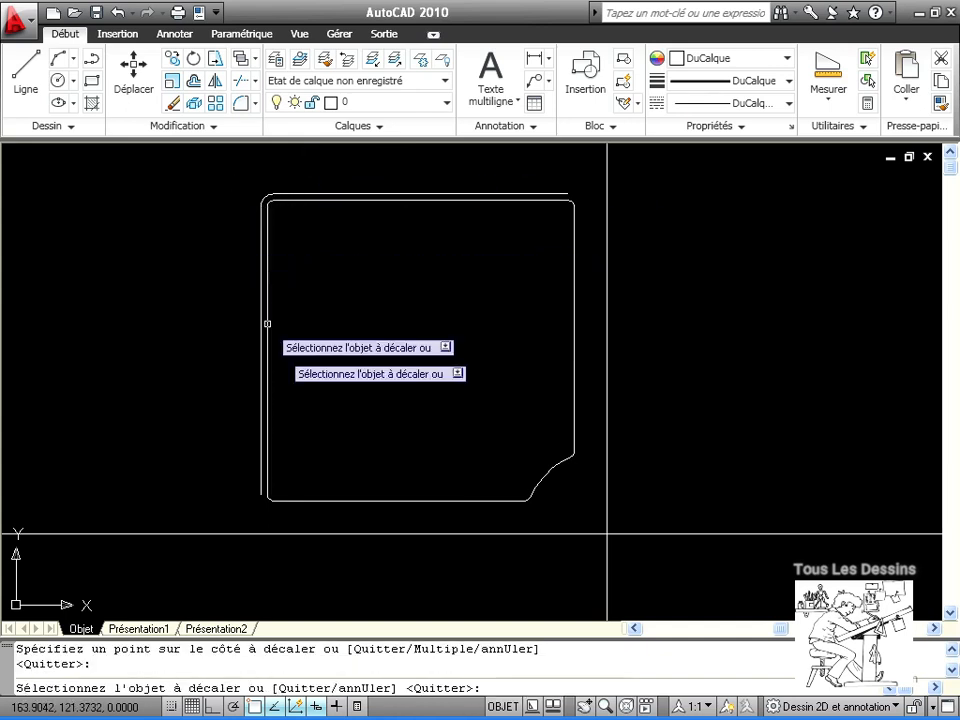
Offset the lower-left fillet, bottom edge, small fillet at the arc's lower end and concave arc outward by 2
{"action": "left_click", "coordinate": [271, 495]}
{"action": "left_click", "coordinate": [265, 515]}
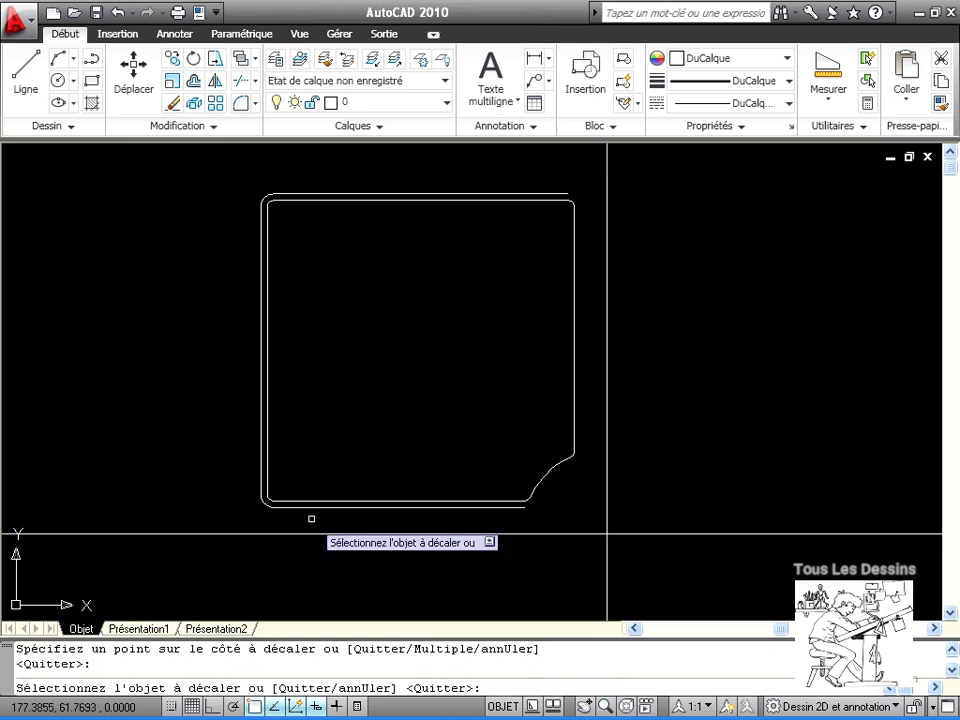
{"action": "left_click", "coordinate": [530, 502]}
{"action": "left_click", "coordinate": [540, 506]}
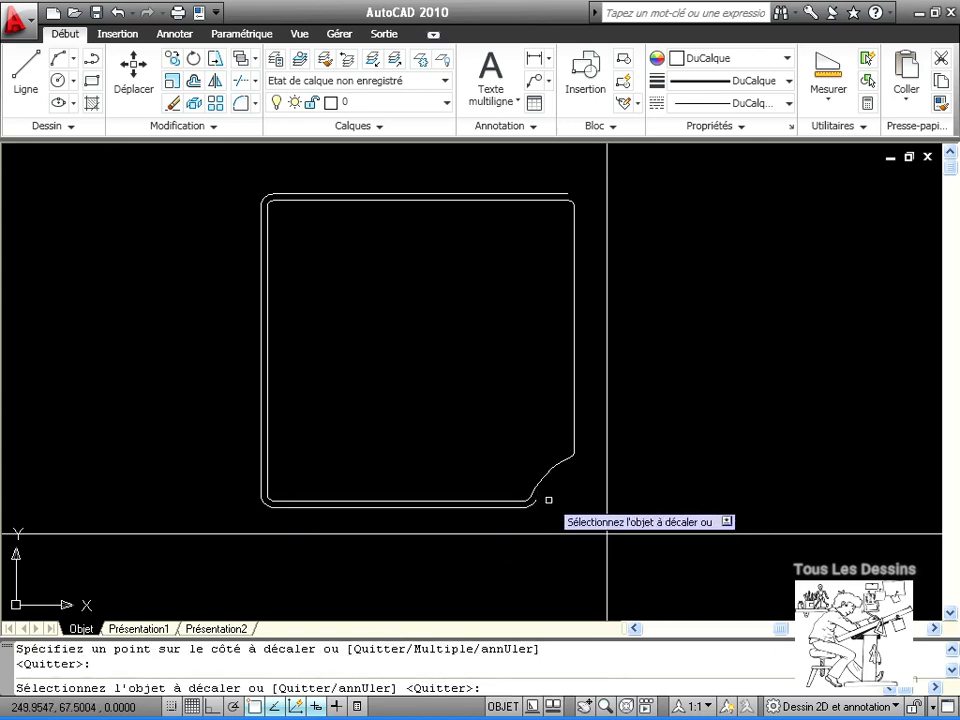
{"action": "left_click", "coordinate": [545, 486]}
{"action": "left_click", "coordinate": [573, 492]}
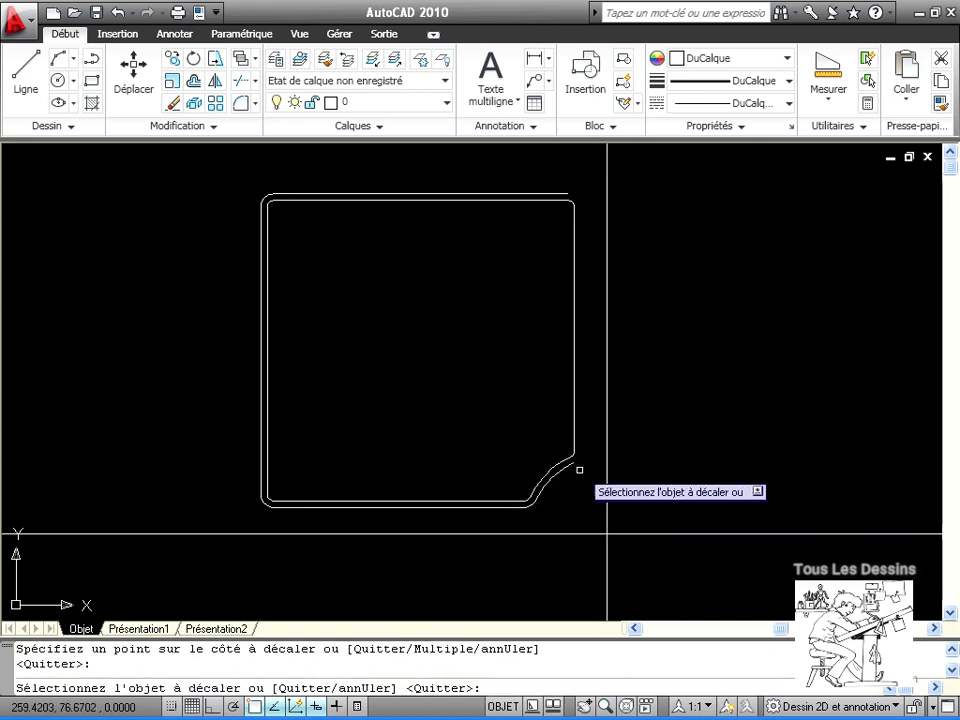
Offset the fillet at the arc's upper end, the right edge and the upper-right fillet outward by 2 to close the outer outline
{"action": "left_click", "coordinate": [575, 455]}
{"action": "left_click", "coordinate": [584, 466]}
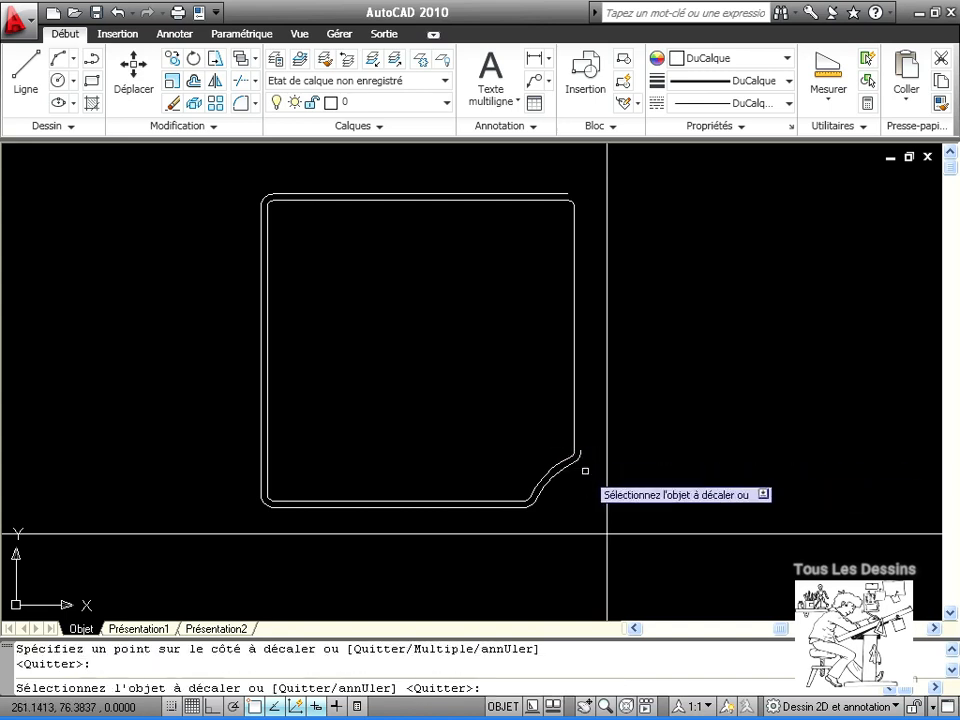
{"action": "left_click", "coordinate": [576, 411]}
{"action": "left_click", "coordinate": [600, 403]}
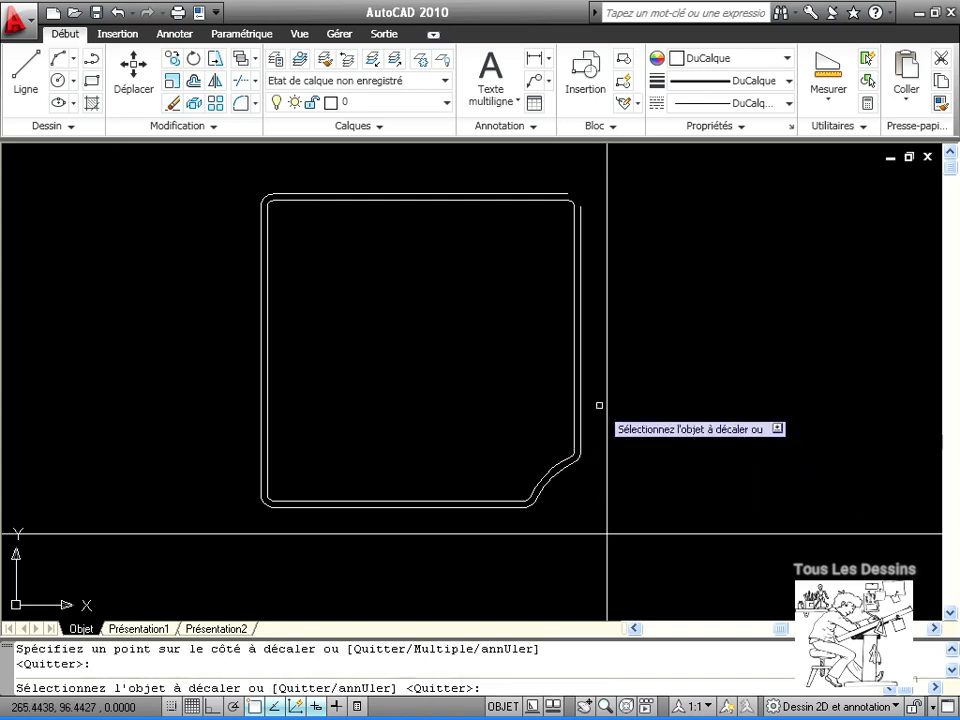
{"action": "left_click", "coordinate": [571, 200]}
{"action": "left_click", "coordinate": [576, 184]}
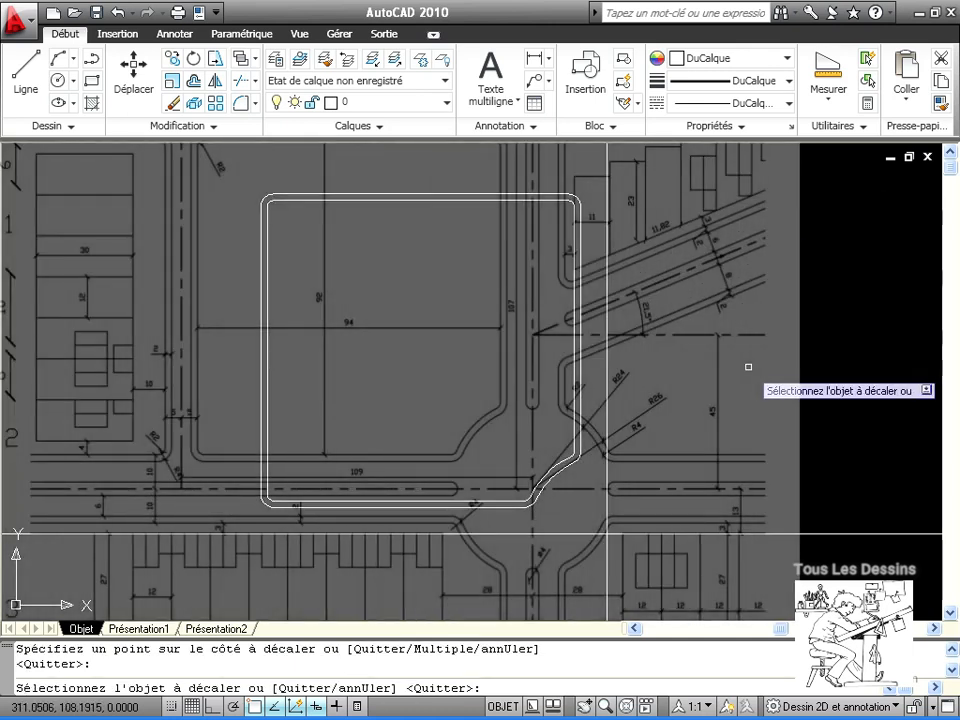
{"action": "key", "text": "Return"}
Try to mirror the double block outline about the horizontal construction line, starting from the intersection of the construction lines
{"action": "mouse_move", "coordinate": [567, 566]}
{"action": "middle_mouse_down"}
{"action": "mouse_move", "coordinate": [581, 526]}
{"action": "mouse_move", "coordinate": [579, 554]}
{"action": "middle_mouse_up"}
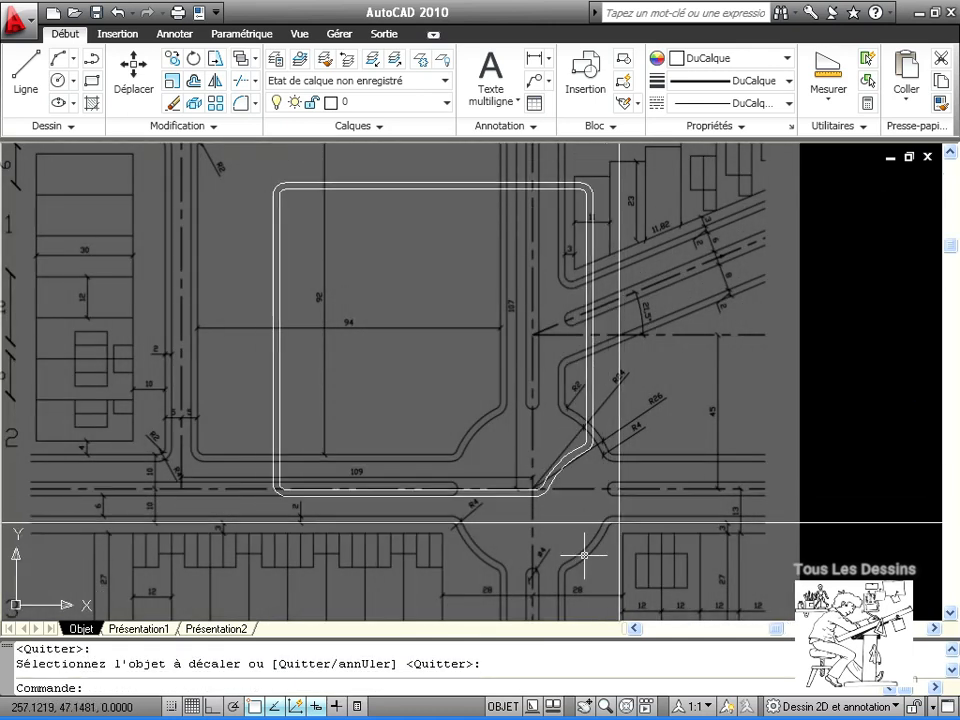
{"action": "left_click", "coordinate": [216, 84]}
{"action": "left_click", "coordinate": [257, 157]}
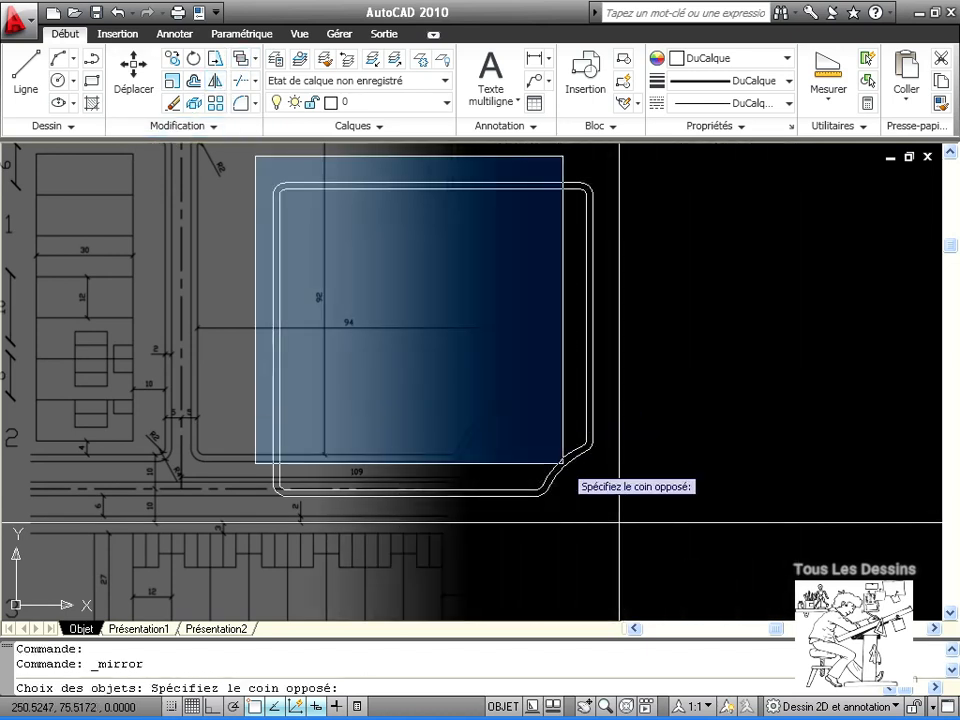
{"action": "left_click", "coordinate": [614, 516]}
{"action": "key", "text": "Return"}
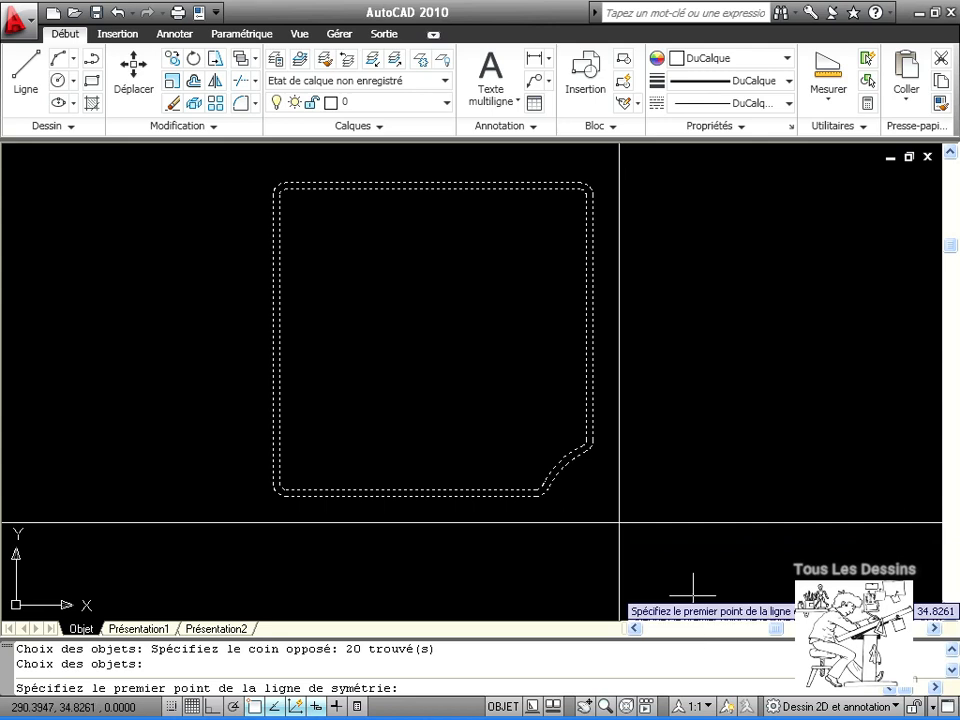
{"action": "left_click", "coordinate": [618, 522]}
{"action": "left_click", "coordinate": [82, 522]}
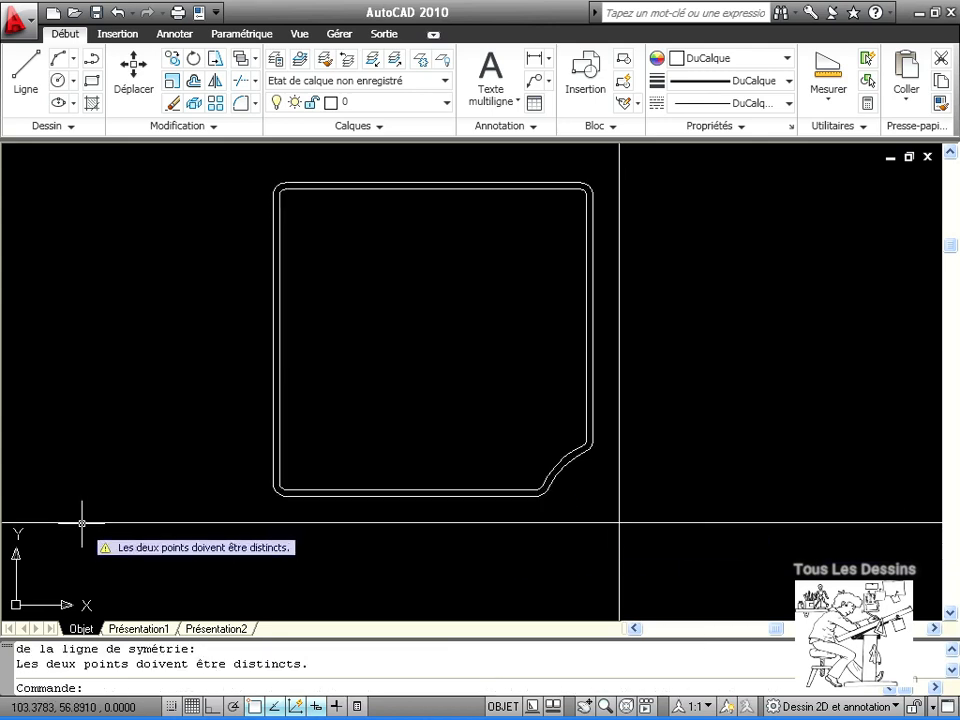
Mirror the double block outline below the horizontal construction line with object snap off and ortho on, keeping the source objects
{"action": "key", "text": "F3"}
{"action": "key", "text": "F8"}
{"action": "left_click", "coordinate": [86, 512]}
{"action": "middle_click_drag", "start_coordinate": [630, 575], "coordinate": [624, 428]}
{"action": "scroll", "coordinate": [625, 430], "scroll_direction": "down", "scroll_amount": 8}
{"action": "scroll", "coordinate": [634, 482], "scroll_direction": "up", "scroll_amount": 2}
{"action": "middle_click_drag", "start_coordinate": [628, 476], "coordinate": [522, 501]}
{"action": "scroll", "coordinate": [475, 488], "scroll_direction": "up", "scroll_amount": 2}
{"action": "middle_click_drag", "start_coordinate": [493, 461], "coordinate": [467, 521]}
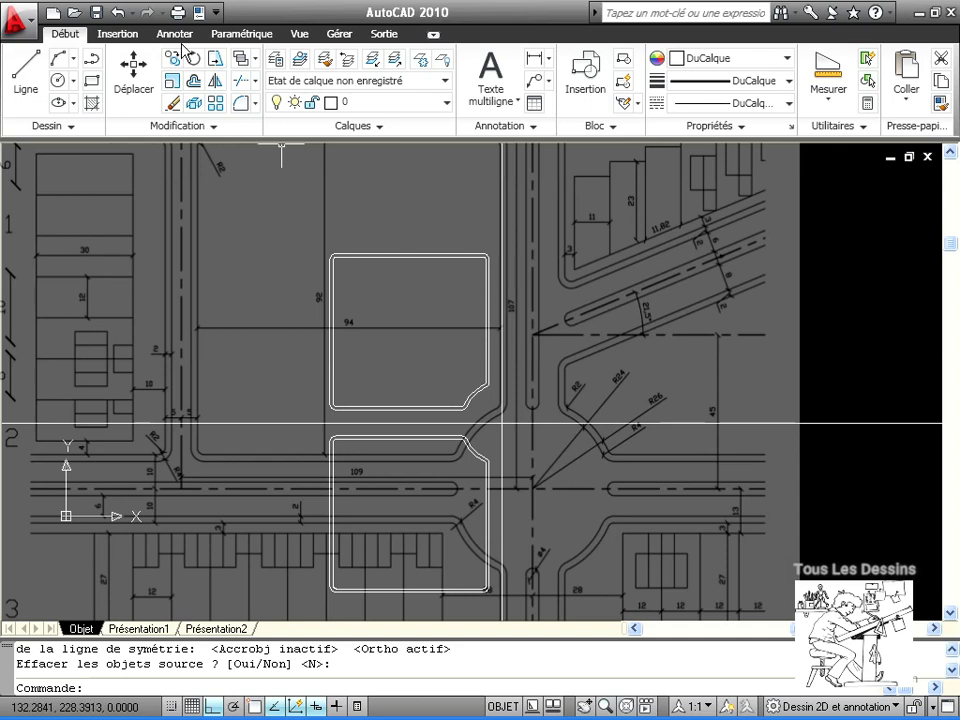
Offset the horizontal construction line downward by 45
{"action": "left_click", "coordinate": [194, 82]}
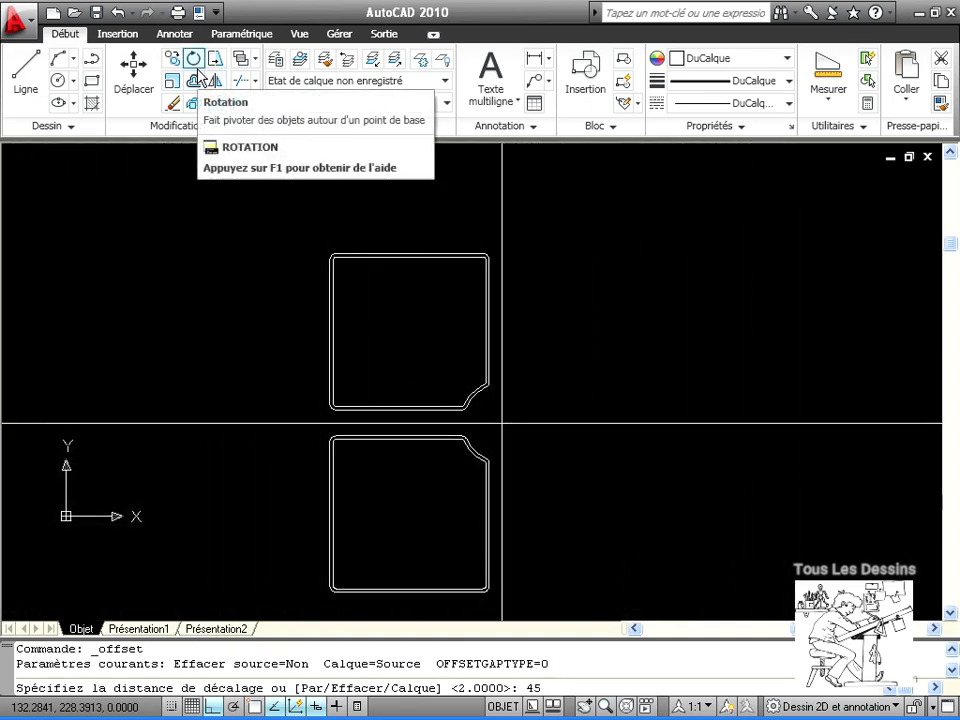
{"action": "key", "text": "Return"}
{"action": "left_click", "coordinate": [536, 423]}
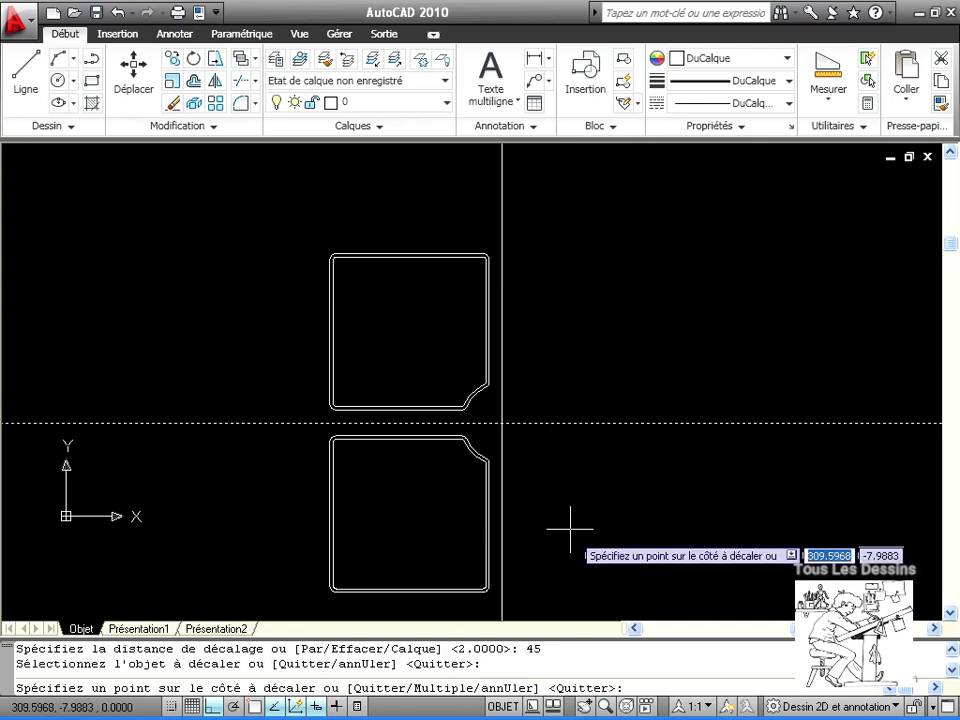
{"action": "left_click", "coordinate": [570, 528]}
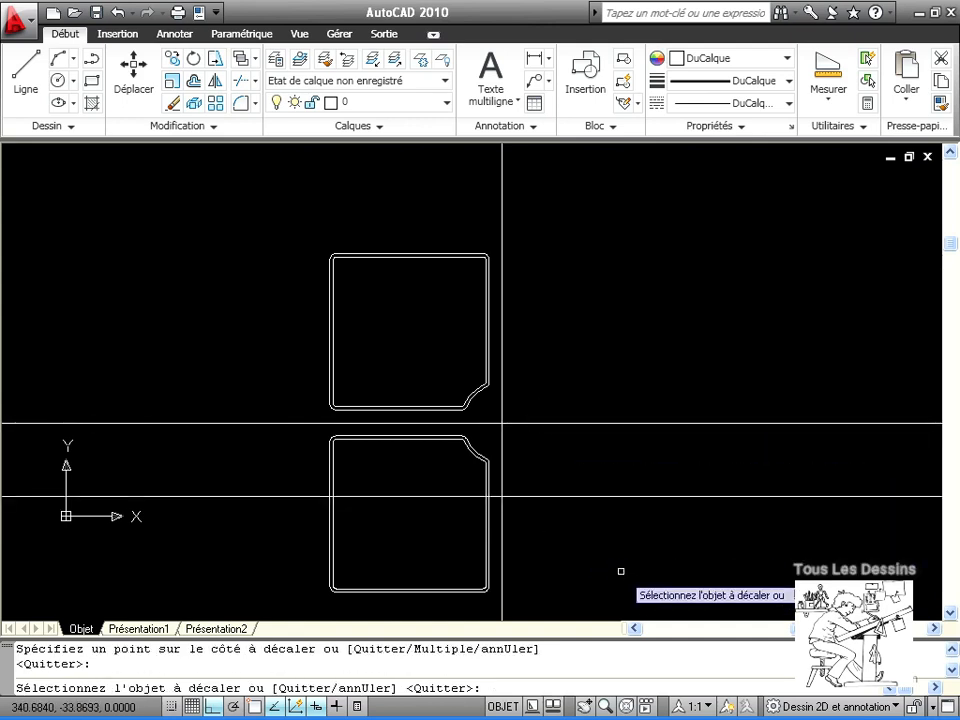
{"action": "key", "text": "Return"}
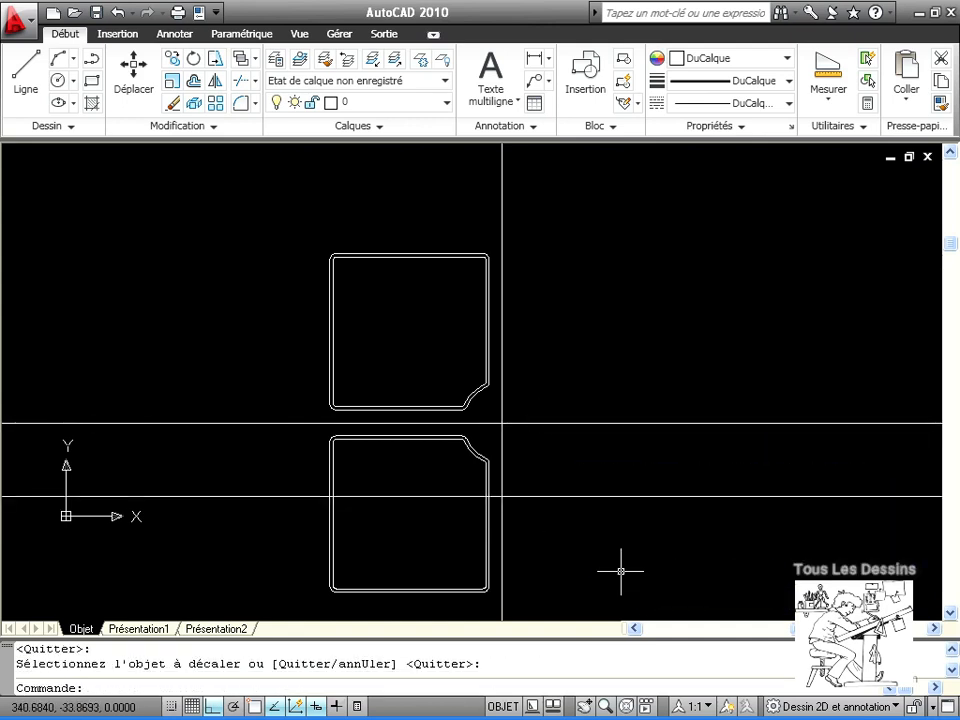
Trim the lower block and the vertical construction line below the lowest horizontal construction line, and delete the leftover bottom outline pieces
{"action": "left_click", "coordinate": [240, 84]}
{"action": "key", "text": "Return"}
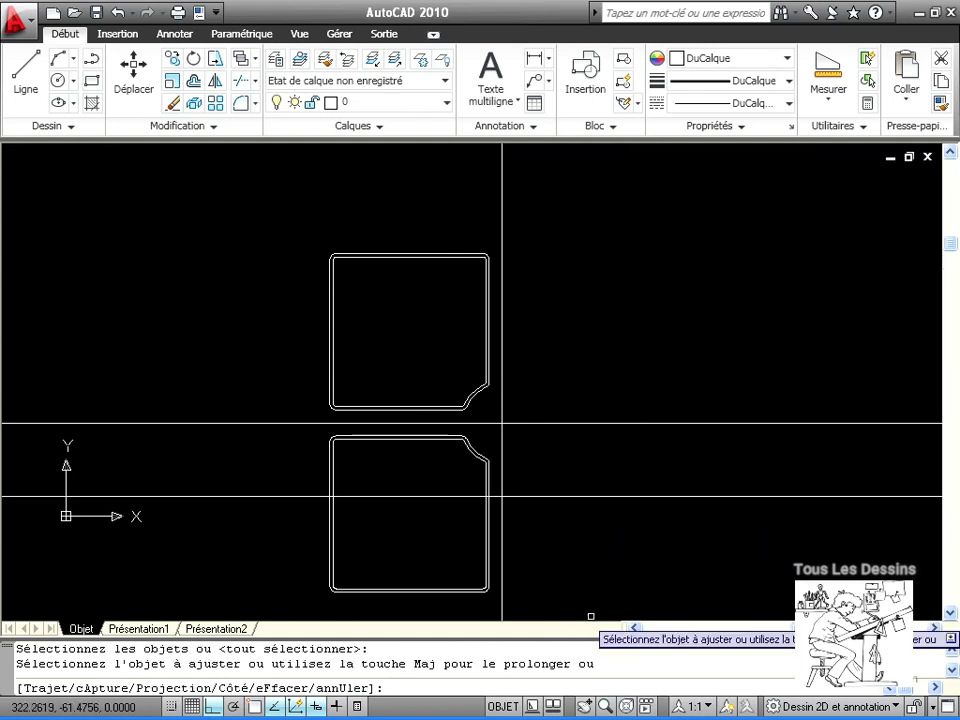
{"action": "left_click", "coordinate": [619, 596]}
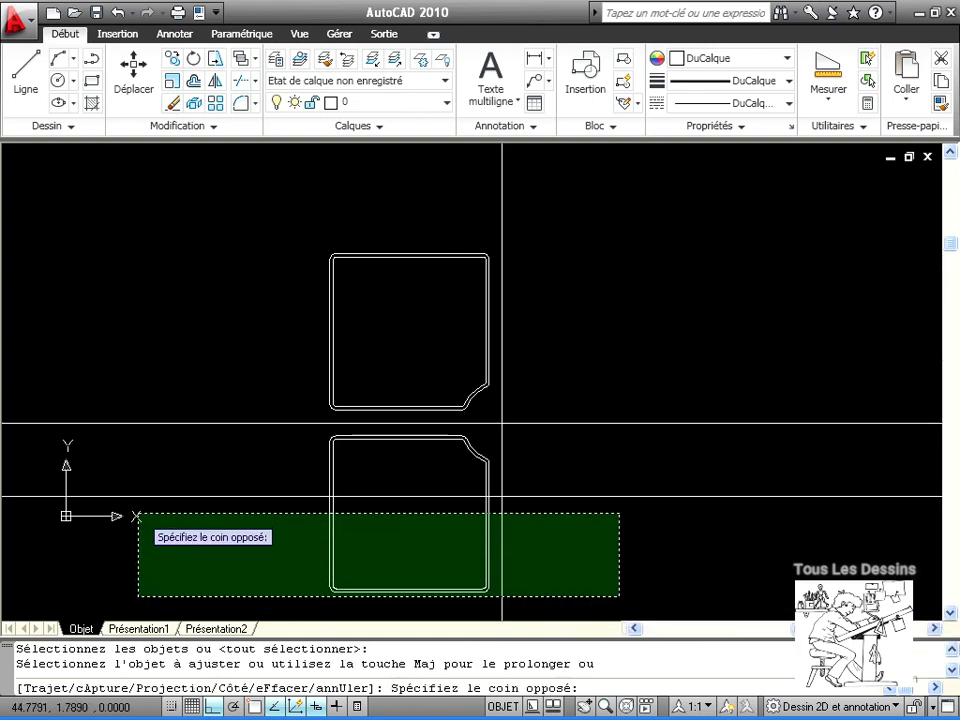
{"action": "left_click", "coordinate": [138, 516]}
{"action": "key", "text": "Return"}
{"action": "left_click", "coordinate": [495, 606]}
{"action": "left_click", "coordinate": [222, 584]}
{"action": "key", "text": "Delete"}
Stretch the left end of the trimmed lower block horizontally far to the left, using its lower-left corner as base point
{"action": "middle_click_drag", "start_coordinate": [430, 564], "coordinate": [681, 544]}
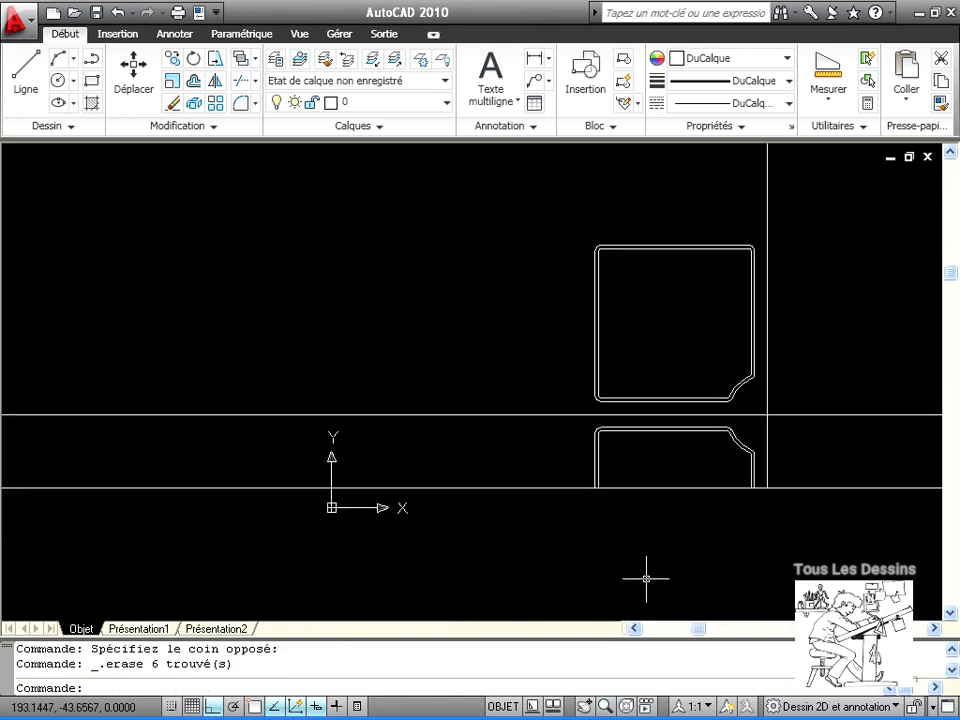
{"action": "left_click", "coordinate": [216, 60]}
{"action": "left_click", "coordinate": [643, 512]}
{"action": "left_click", "coordinate": [560, 419]}
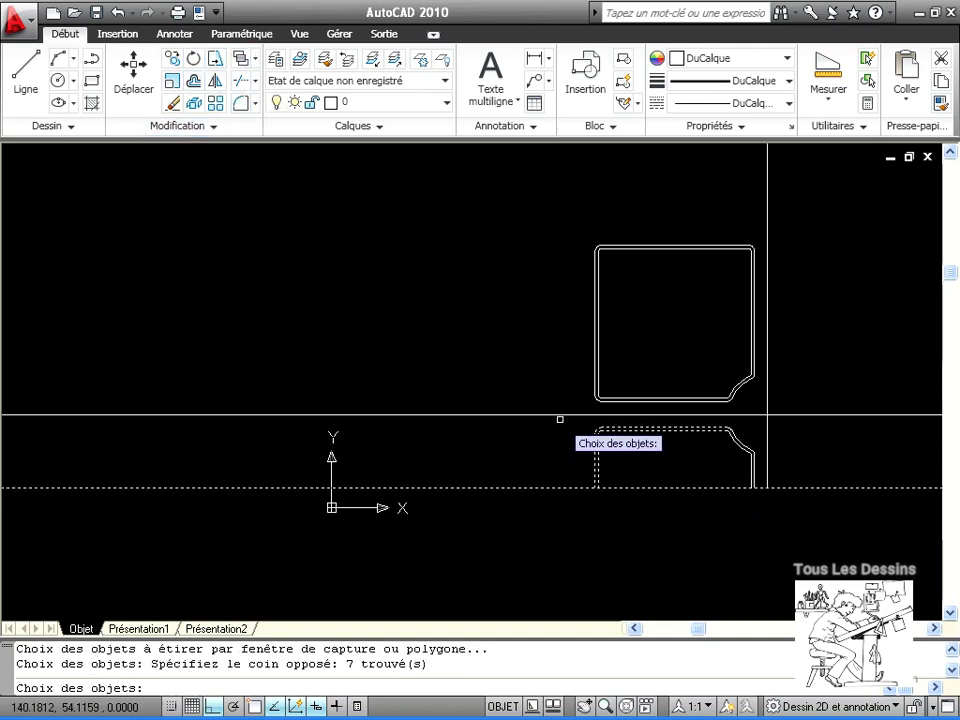
{"action": "key", "text": "Return"}
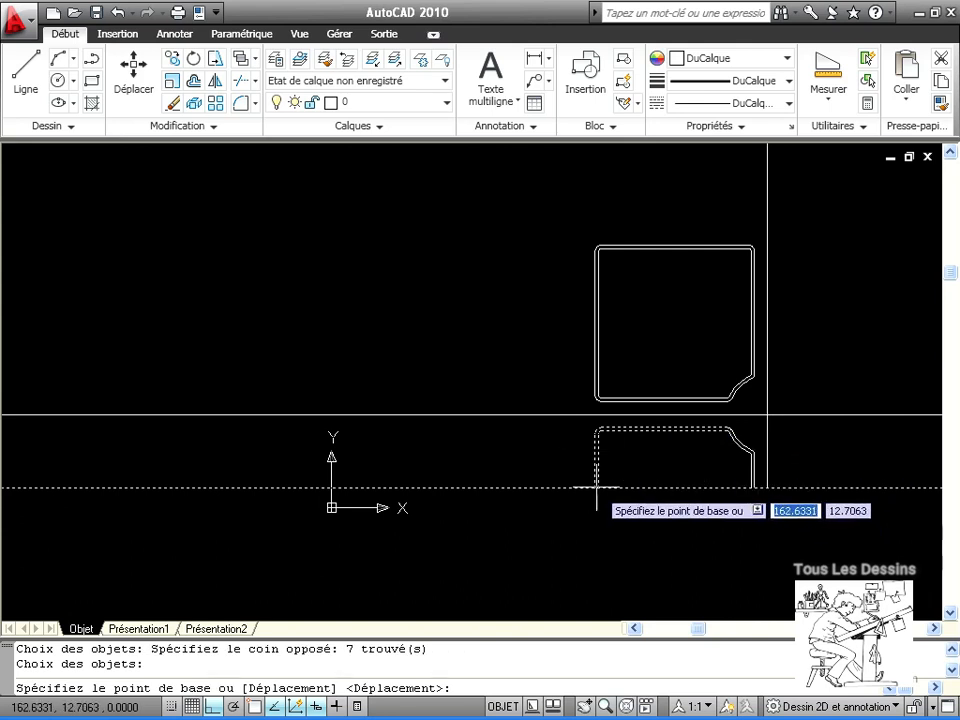
{"action": "left_click", "coordinate": [596, 488]}
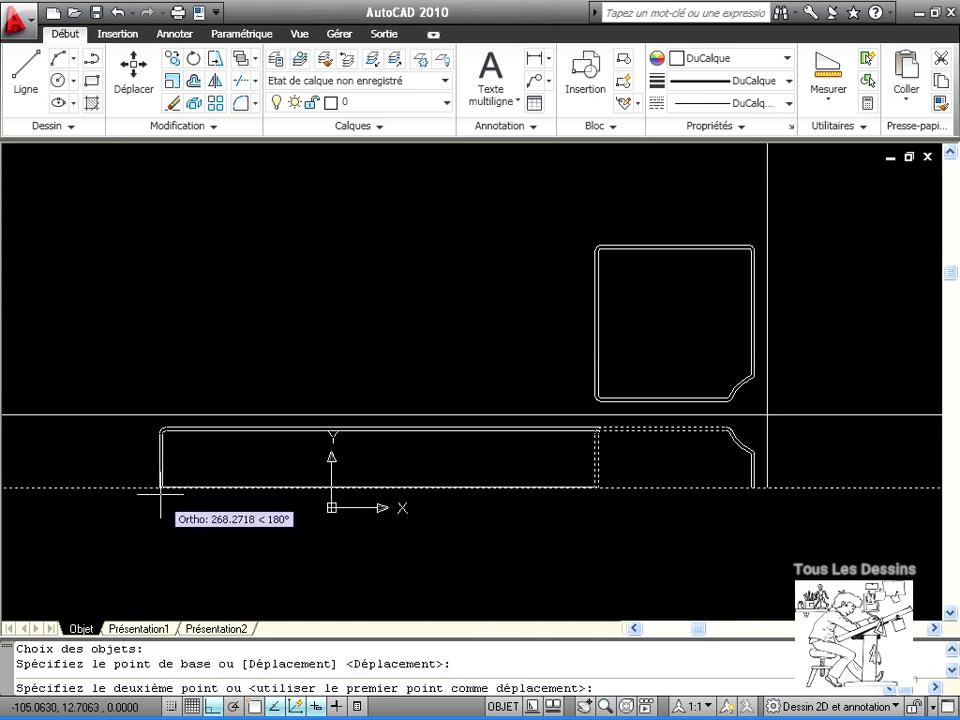
{"action": "left_click", "coordinate": [88, 490]}
Offset the vertical construction line to the left by 109
{"action": "middle_click_drag", "start_coordinate": [842, 539], "coordinate": [688, 557]}
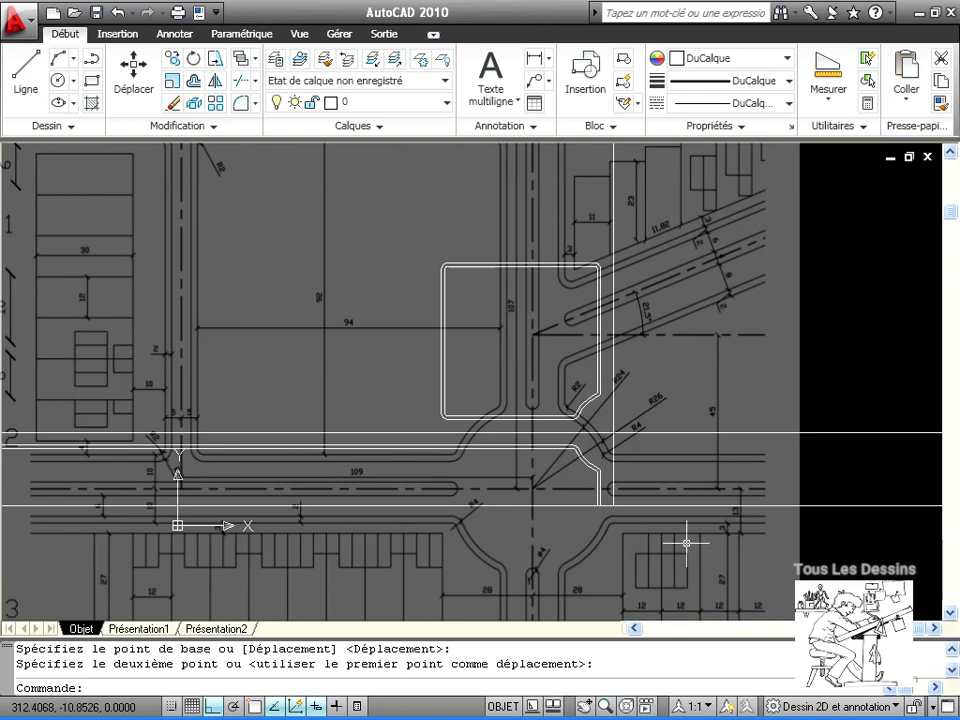
{"action": "left_click", "coordinate": [194, 81]}
{"action": "type", "text": "10"}
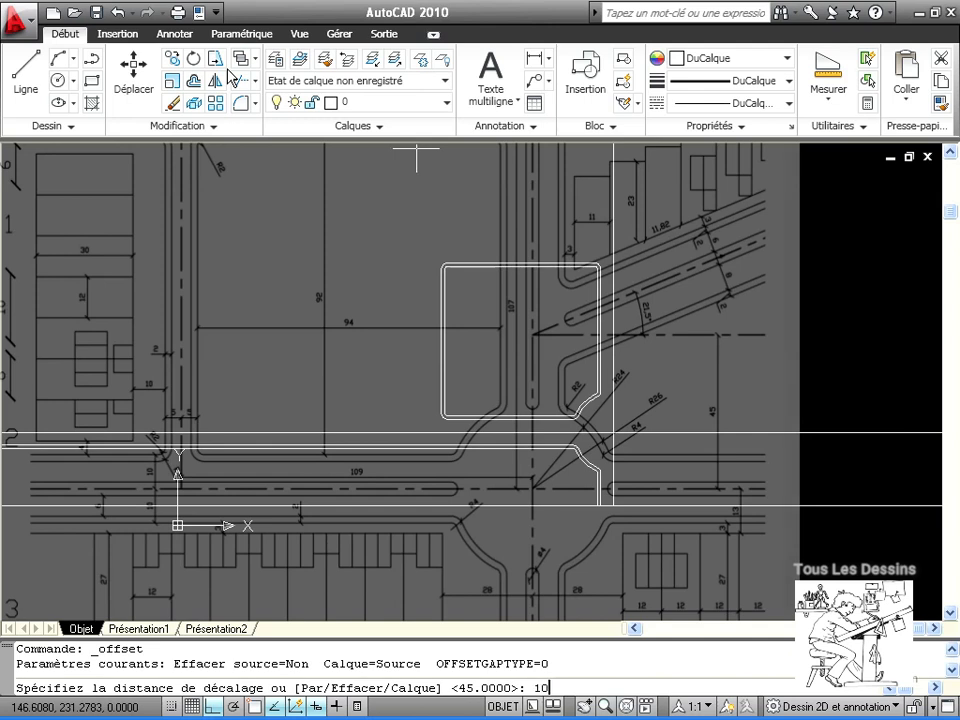
{"action": "type", "text": "9"}
{"action": "key", "text": "Return"}
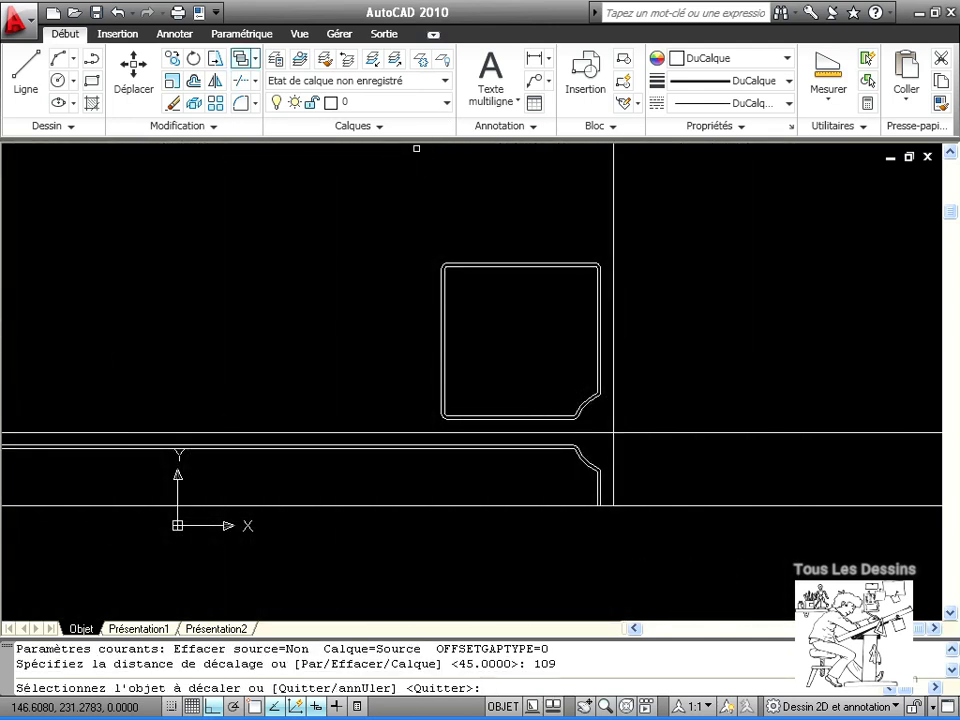
{"action": "left_click", "coordinate": [613, 178]}
{"action": "left_click", "coordinate": [351, 181]}
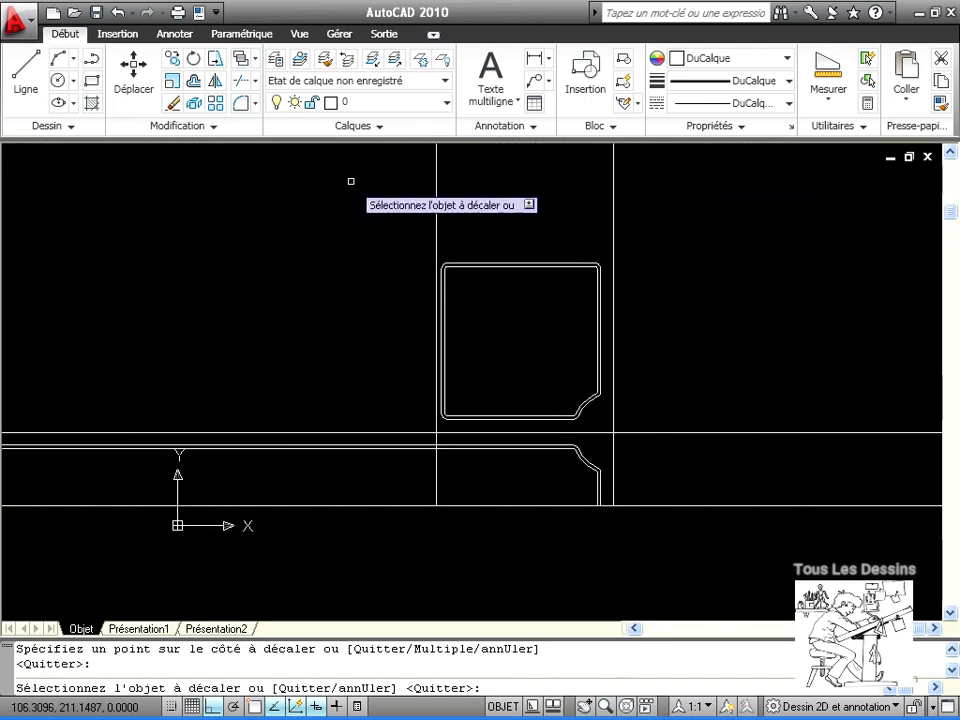
Mirror the upper double block outline about the left vertical construction line, starting from its intersection with the horizontal line and keeping the source
{"action": "left_click", "coordinate": [216, 83]}
{"action": "left_click", "coordinate": [363, 194]}
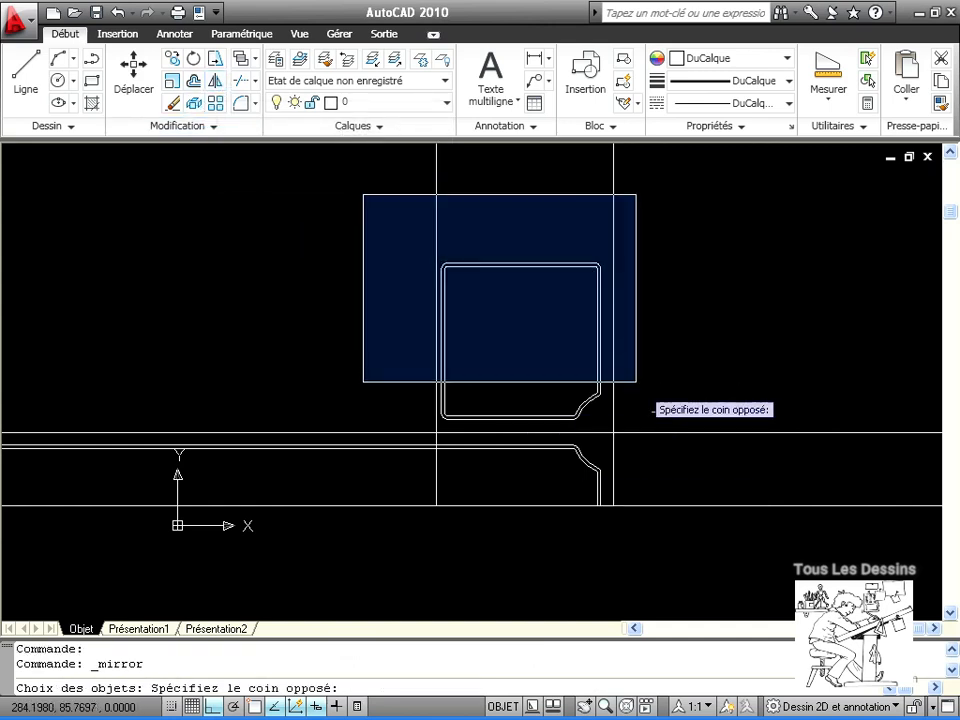
{"action": "left_click", "coordinate": [669, 431]}
{"action": "key", "text": "Return"}
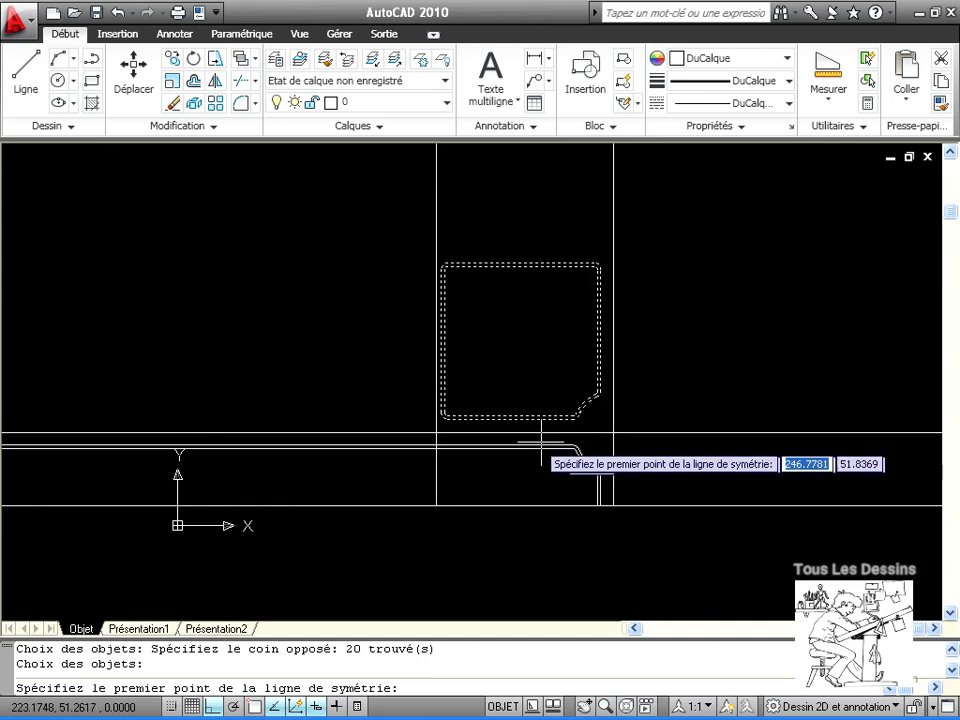
{"action": "key", "text": "F3"}
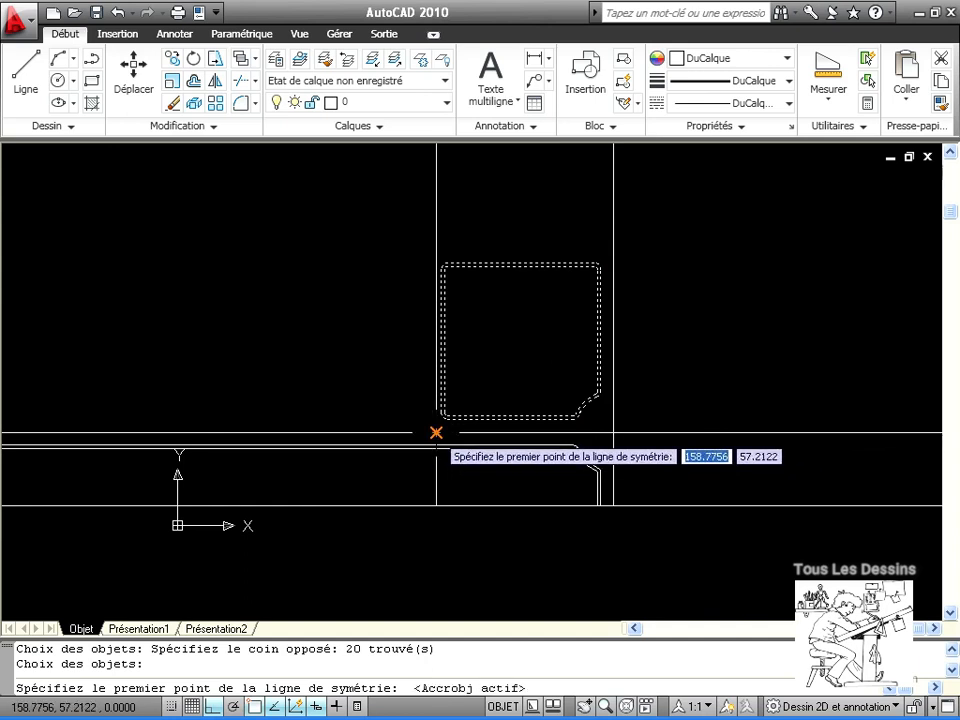
{"action": "left_click", "coordinate": [436, 432]}
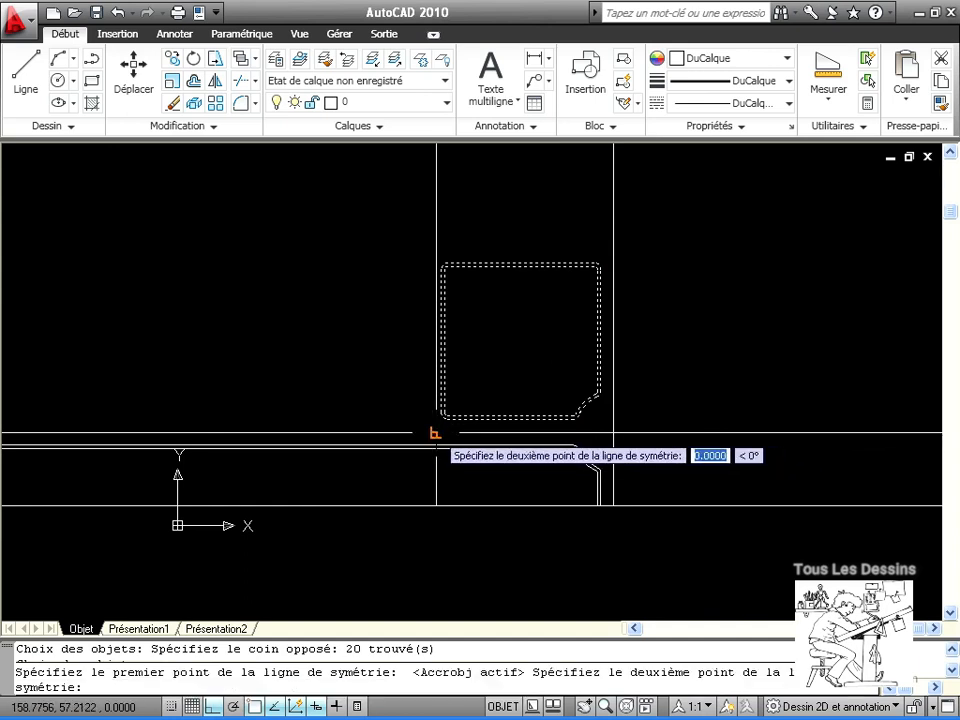
{"action": "key", "text": "F3"}
{"action": "middle_click_drag", "start_coordinate": [441, 154], "coordinate": [442, 245]}
{"action": "left_click", "coordinate": [442, 174]}
{"action": "key", "text": "Return"}
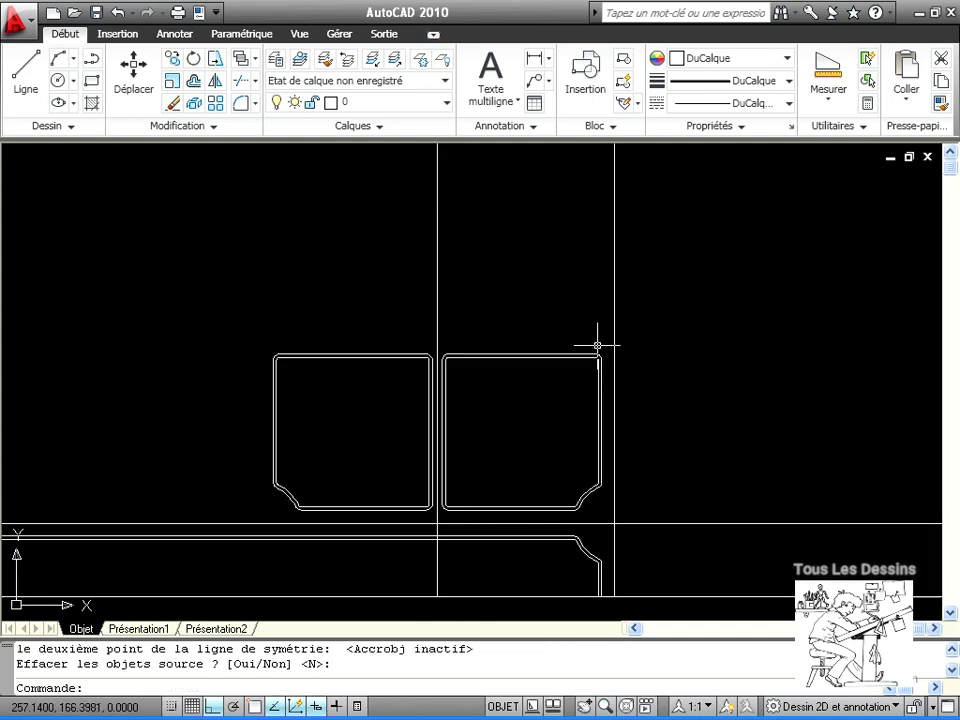
{"action": "left_click", "coordinate": [216, 84]}
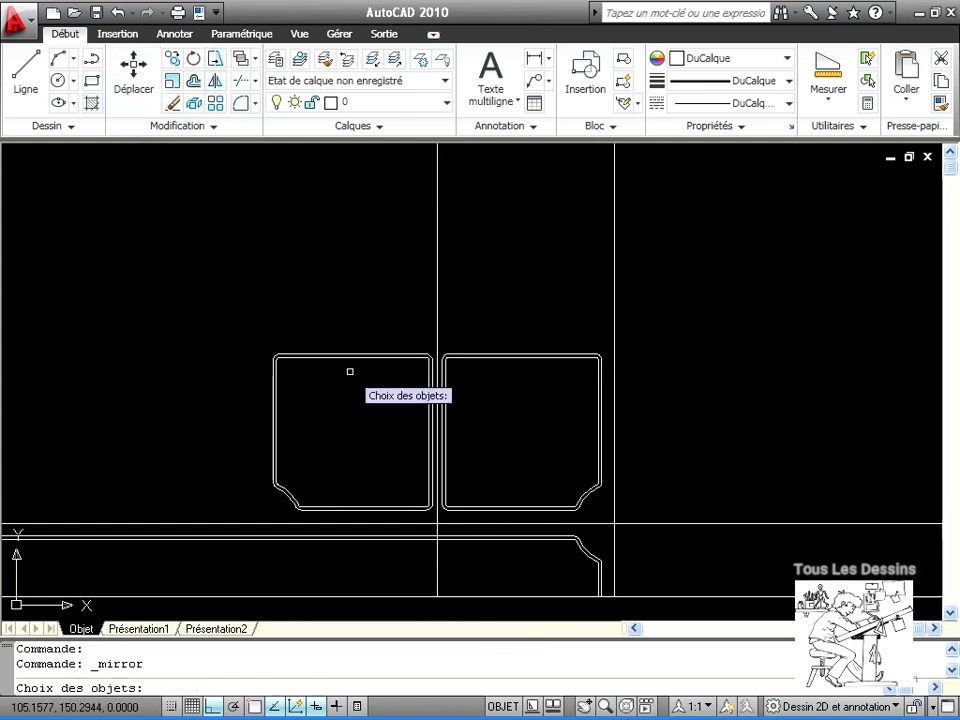
{"action": "left_click", "coordinate": [198, 297]}
{"action": "left_click", "coordinate": [706, 518]}
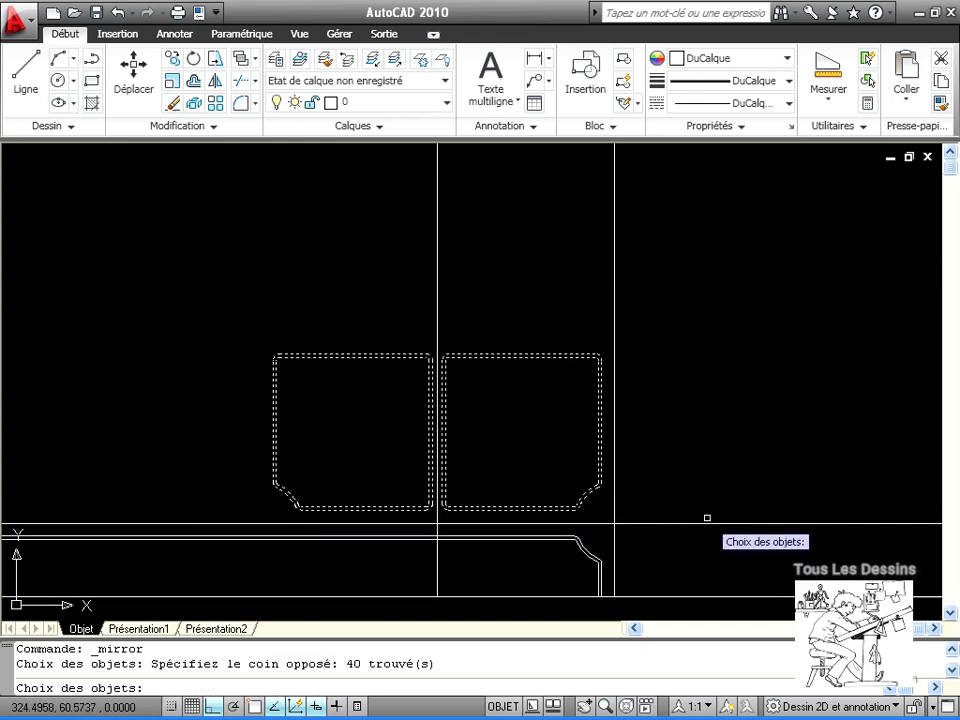
{"action": "key", "text": "Return"}
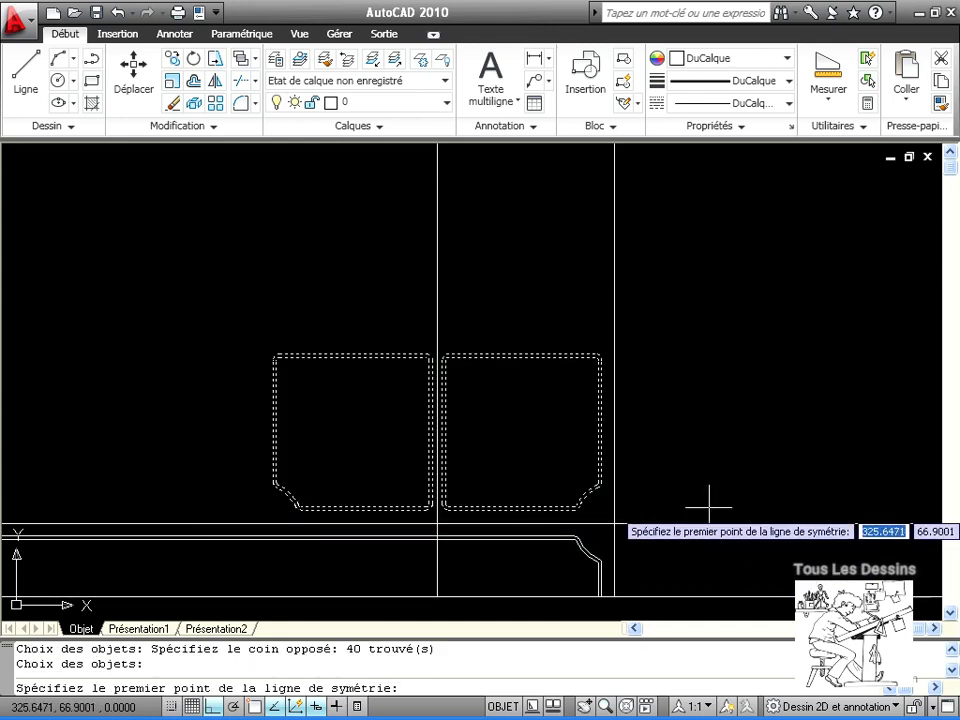
{"action": "key", "text": "Escape"}
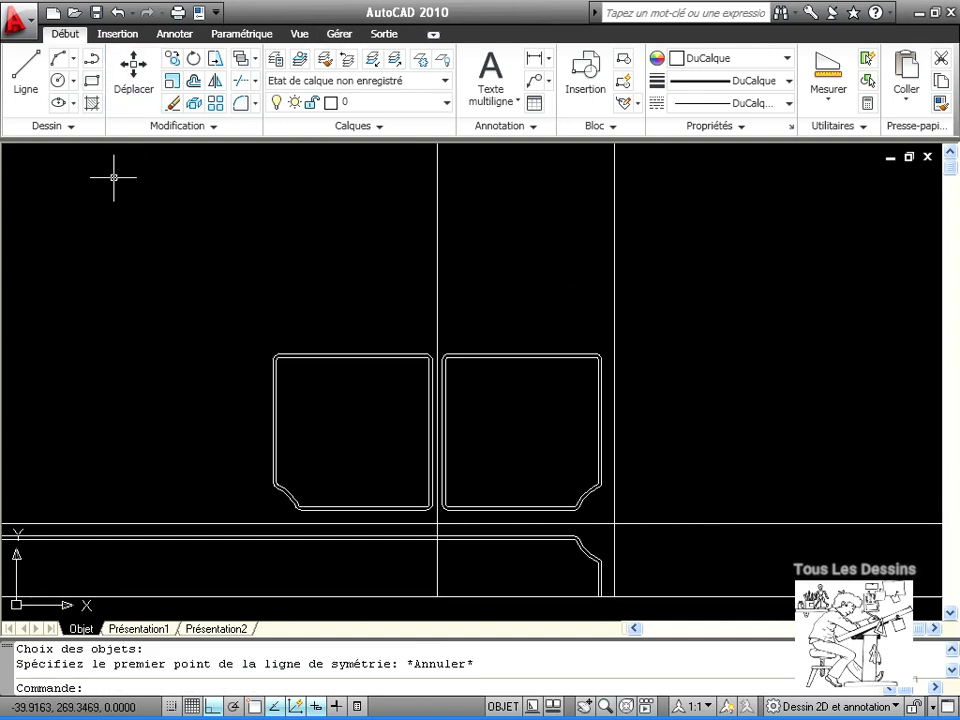
Offset the horizontal construction line between the upper blocks and the stretched block upward by 107
{"action": "left_click", "coordinate": [194, 84]}
{"action": "type", "text": "107"}
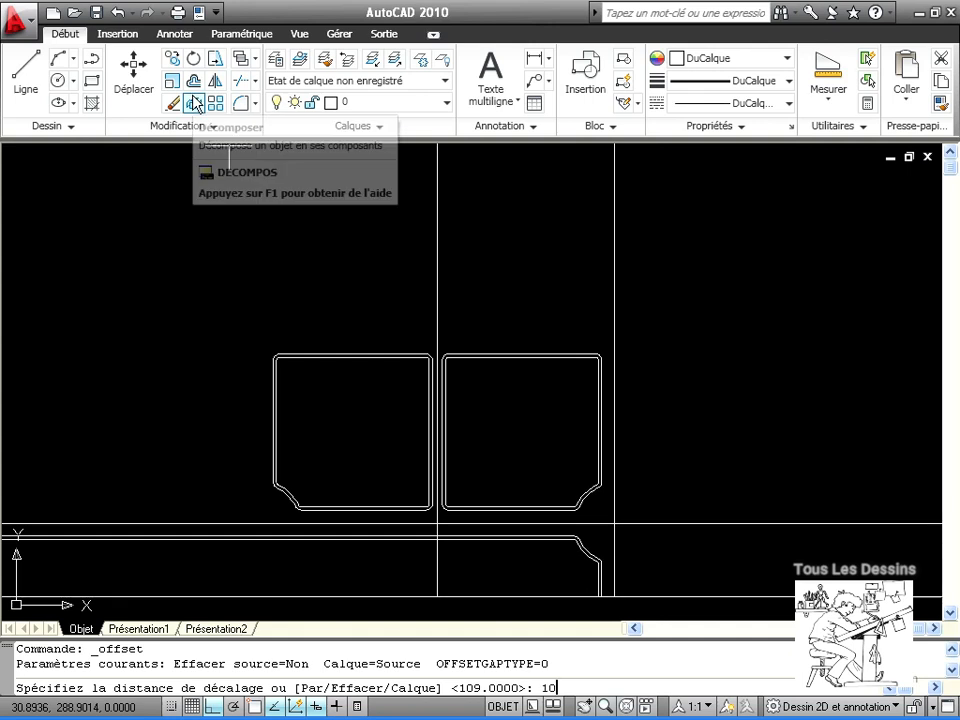
{"action": "key", "text": "Return"}
{"action": "left_click", "coordinate": [656, 521]}
{"action": "left_click", "coordinate": [647, 330]}
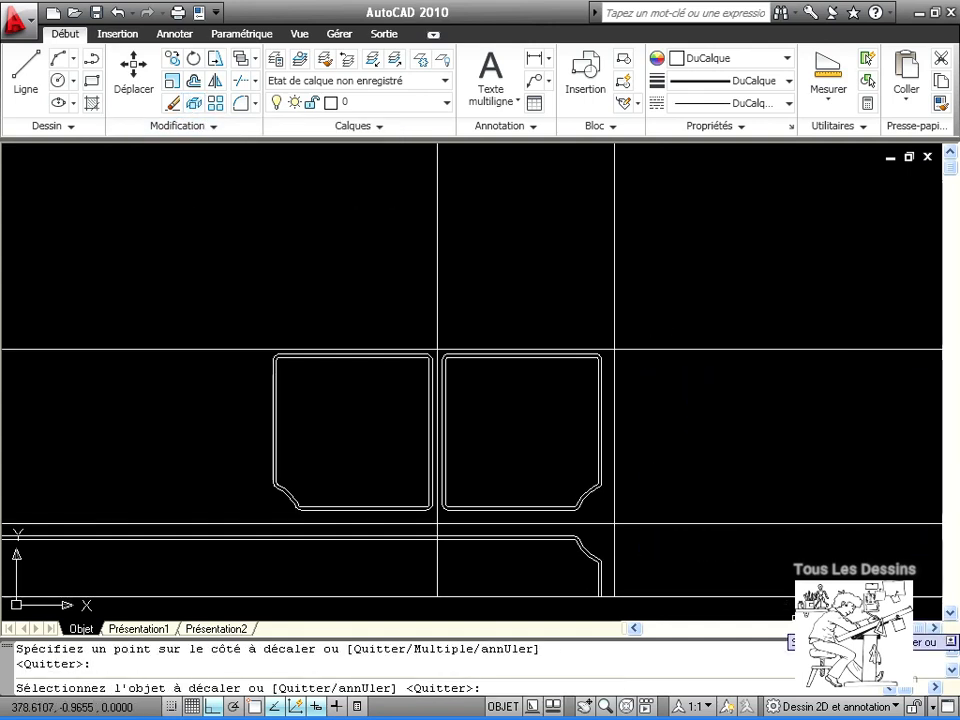
Try to mirror both upper blocks about the top horizontal construction line from the right intersection, and check the command history
{"action": "left_click", "coordinate": [220, 85]}
{"action": "left_click", "coordinate": [239, 297]}
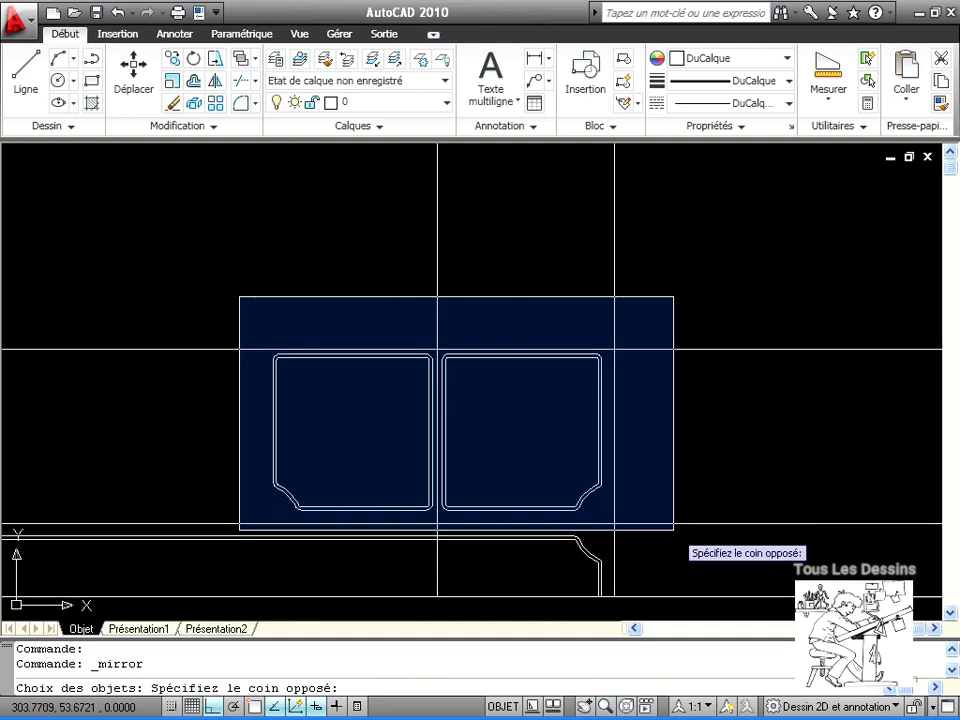
{"action": "left_click", "coordinate": [673, 528]}
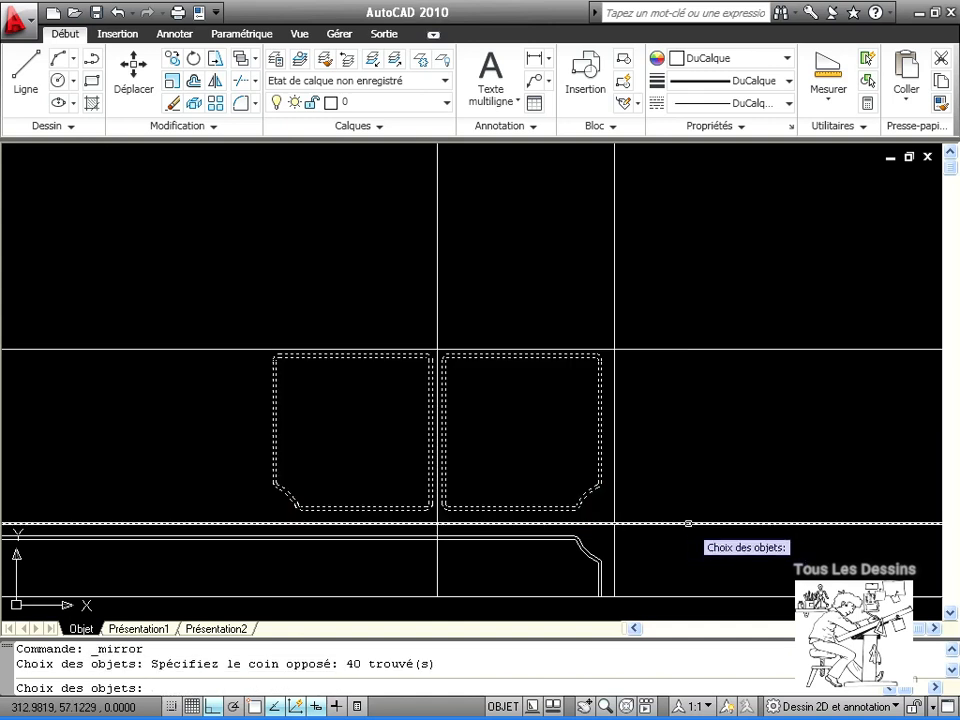
{"action": "key", "text": "Return"}
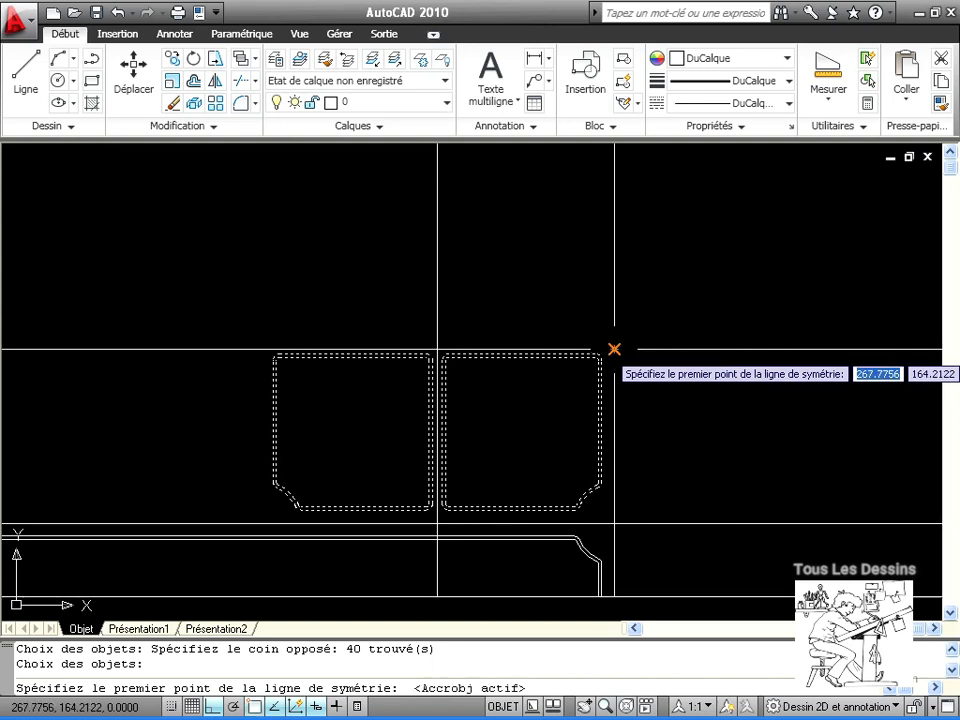
{"action": "left_click", "coordinate": [614, 349]}
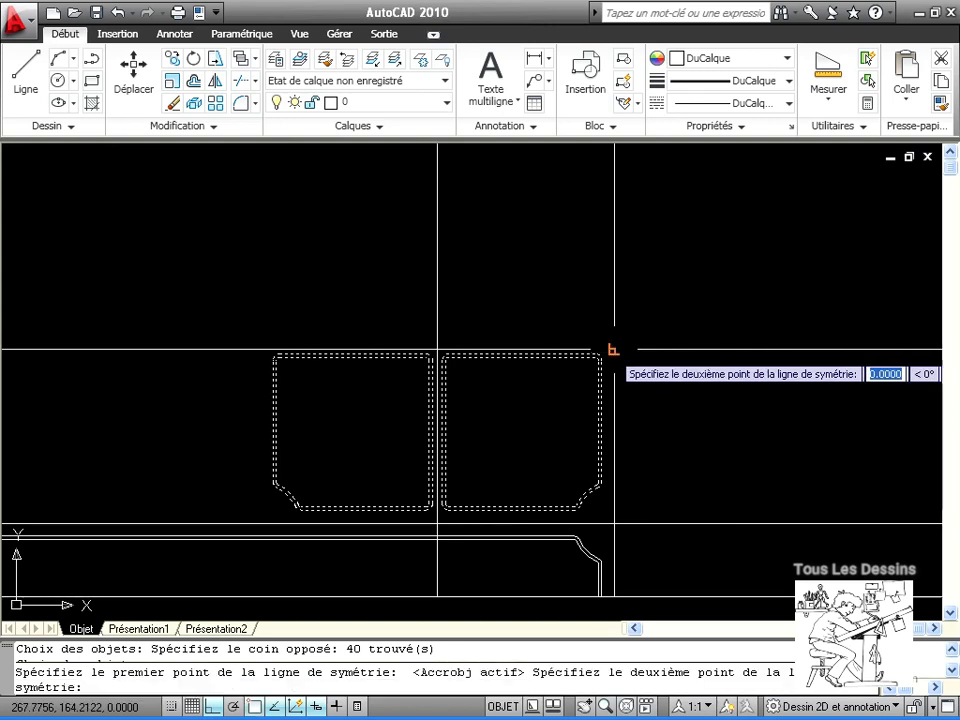
{"action": "left_click", "coordinate": [79, 343]}
{"action": "key", "text": "Return"}
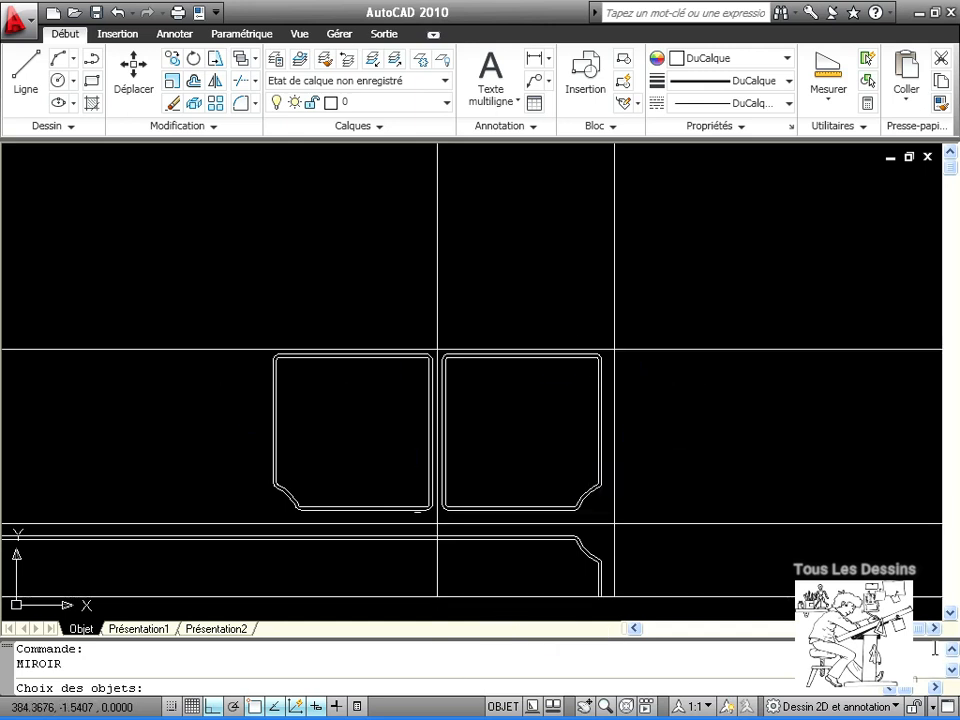
{"action": "left_click", "coordinate": [951, 649]}
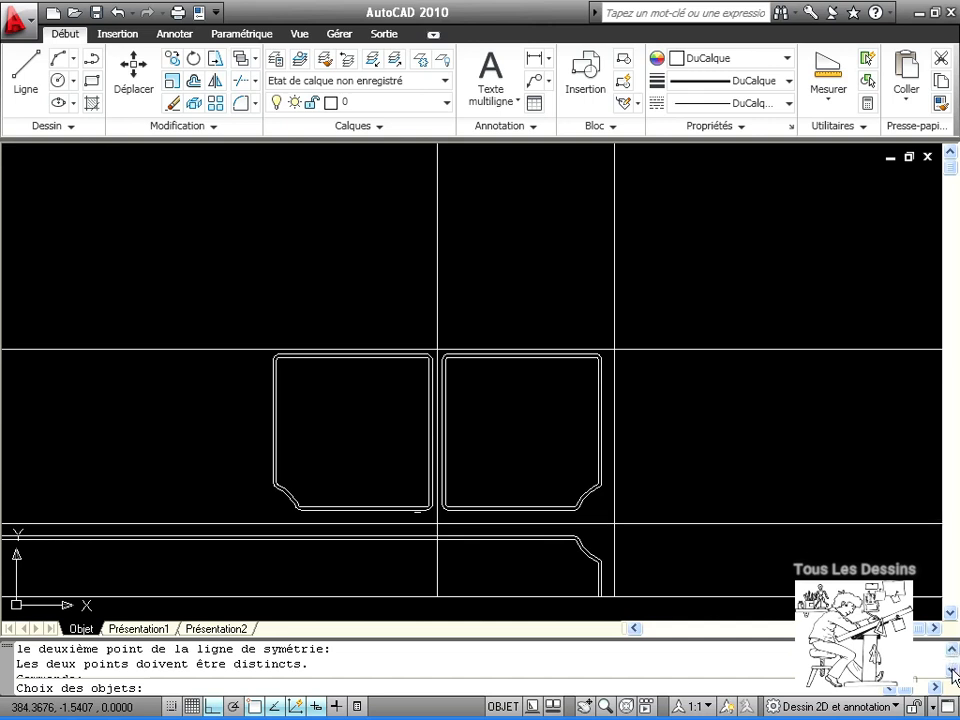
{"action": "left_click", "coordinate": [952, 671]}
{"action": "left_click", "coordinate": [952, 671]}
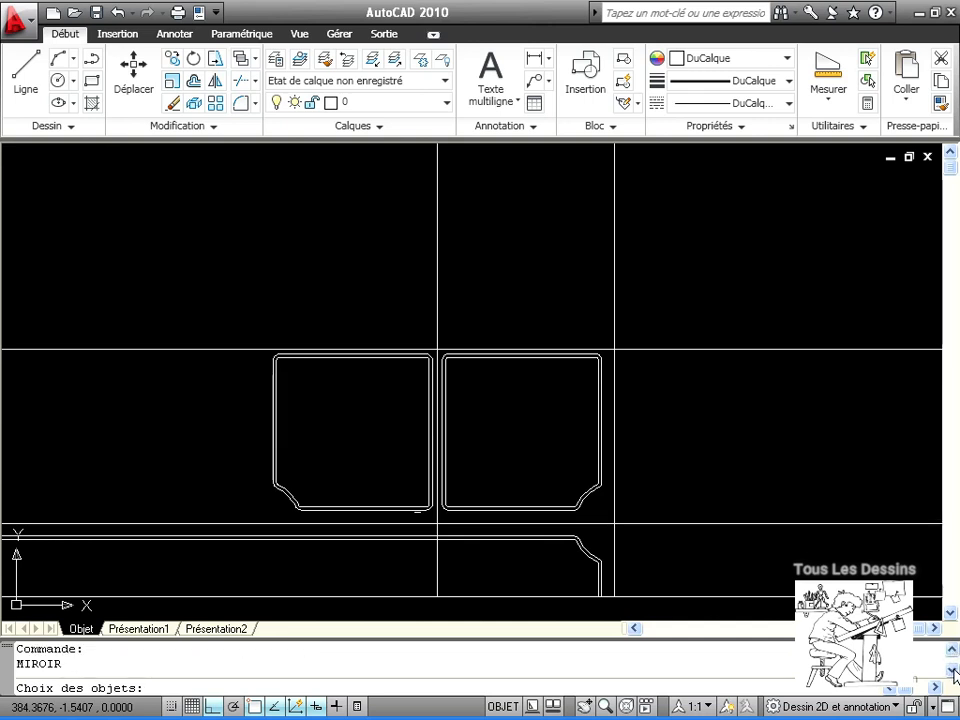
Mirror both upper blocks about the top horizontal construction line through its two intersections with the vertical lines, keeping the source objects
{"action": "left_click", "coordinate": [202, 318]}
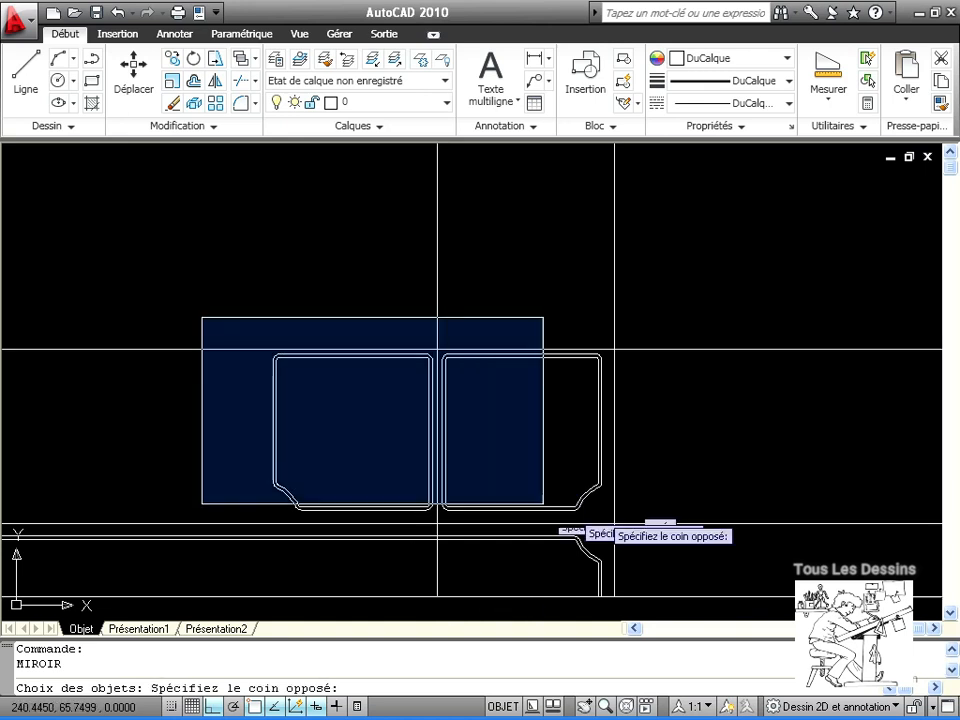
{"action": "left_click", "coordinate": [745, 514]}
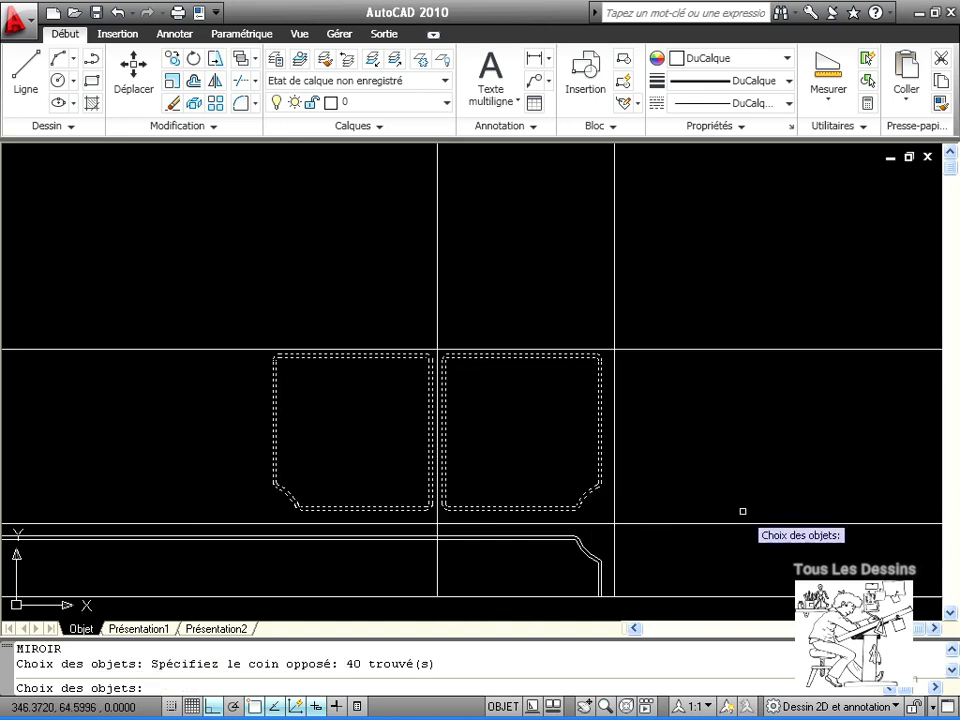
{"action": "key", "text": "Return"}
{"action": "left_click", "coordinate": [613, 347]}
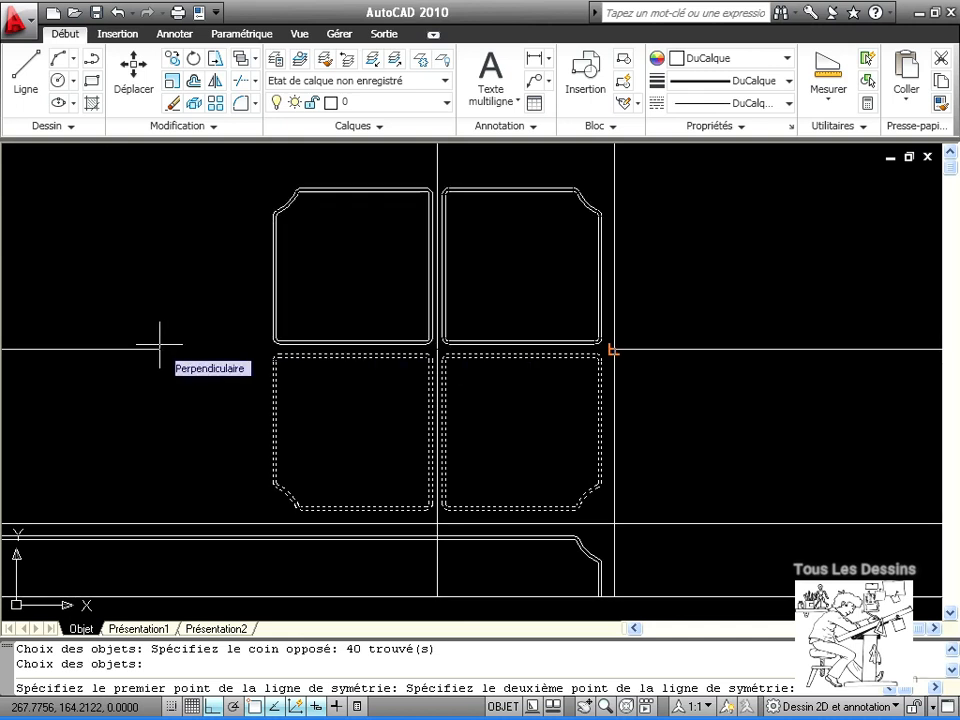
{"action": "scroll", "coordinate": [439, 343], "scroll_direction": "up", "scroll_amount": 5}
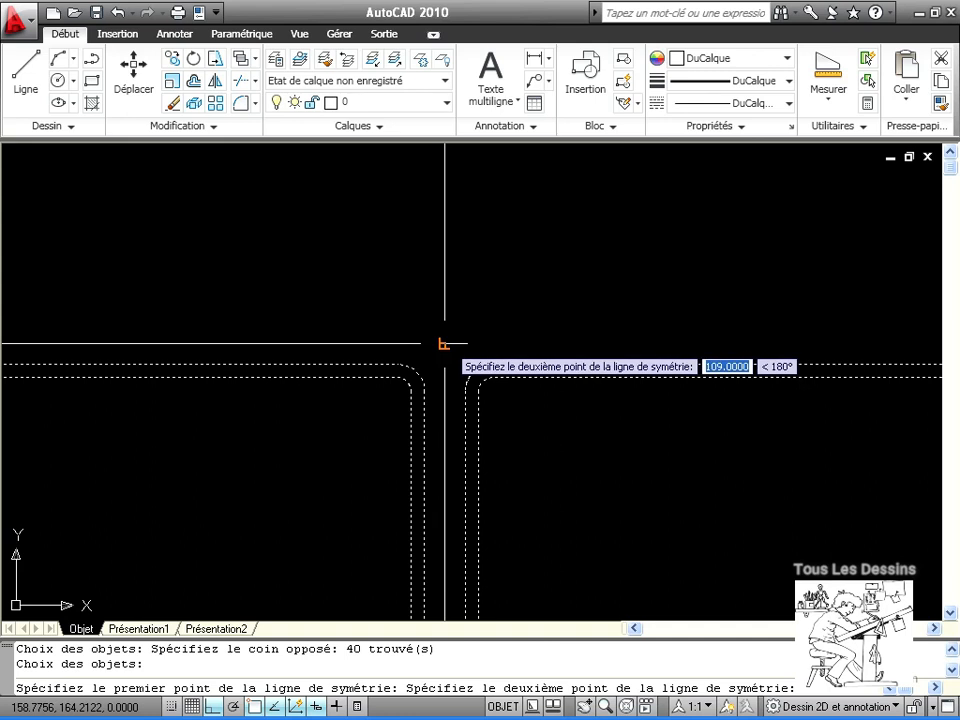
{"action": "left_click", "coordinate": [444, 343]}
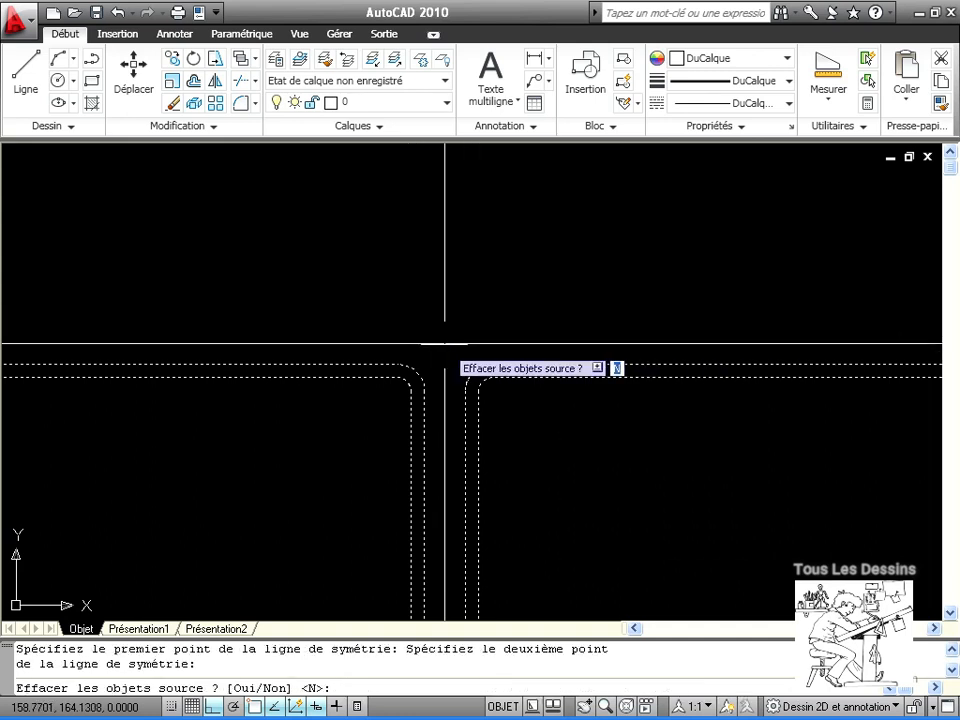
{"action": "key", "text": "Return"}
Offset the vertical construction line between the four mirrored blocks to the left by 50
{"action": "scroll", "coordinate": [560, 380], "scroll_direction": "down", "scroll_amount": 4}
{"action": "middle_click_drag", "start_coordinate": [568, 392], "coordinate": [491, 409]}
{"action": "scroll", "coordinate": [446, 357], "scroll_direction": "up", "scroll_amount": 2}
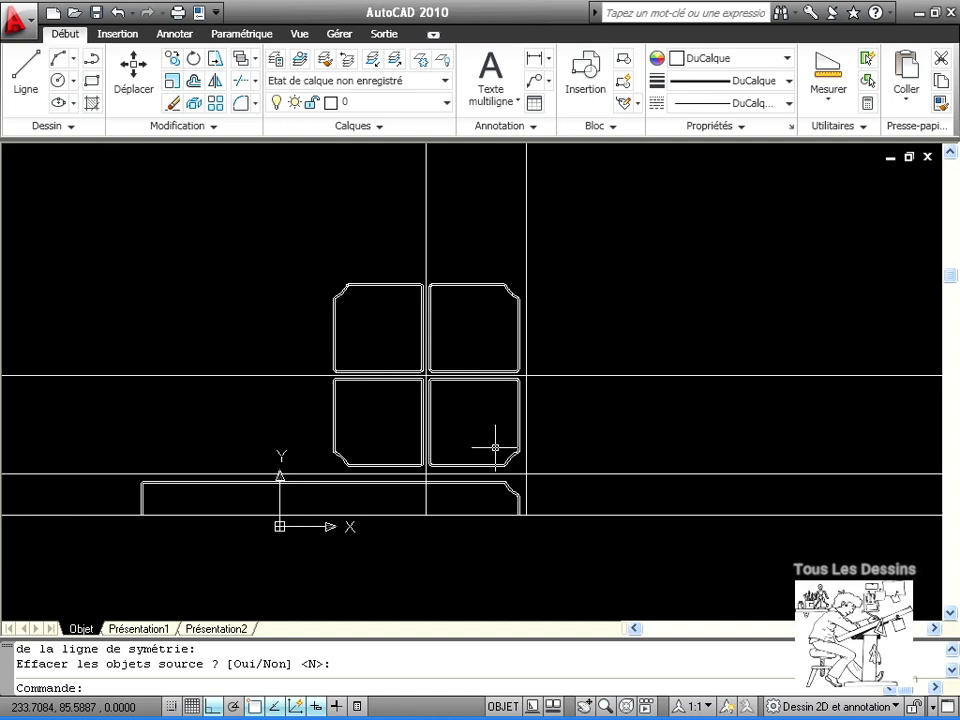
{"action": "left_click", "coordinate": [197, 83]}
{"action": "type", "text": "50"}
{"action": "key", "text": "Return"}
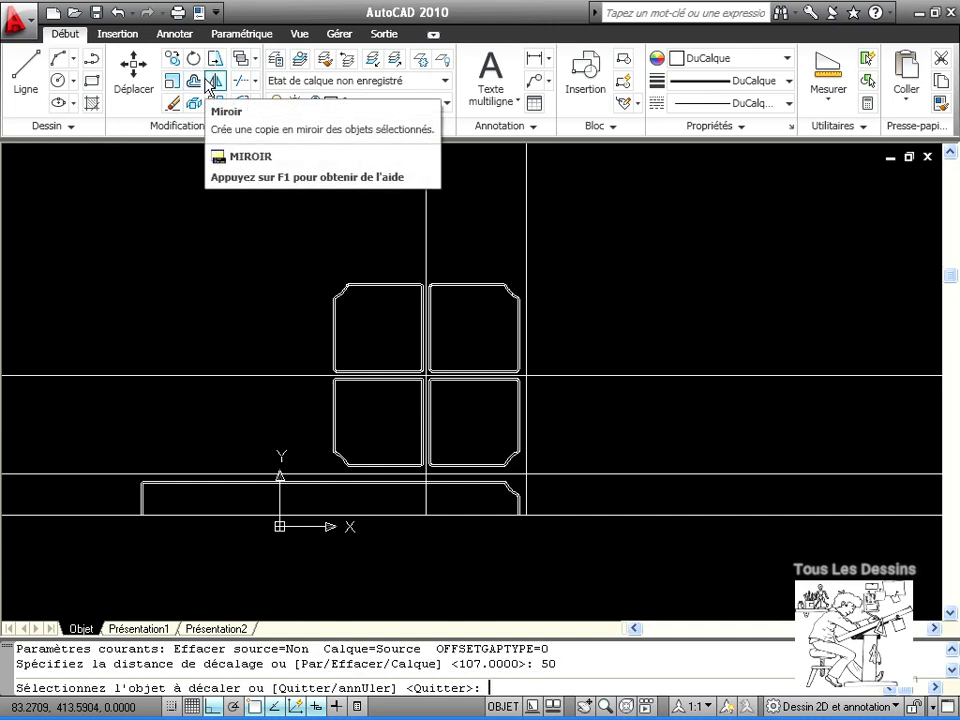
{"action": "left_click", "coordinate": [427, 221]}
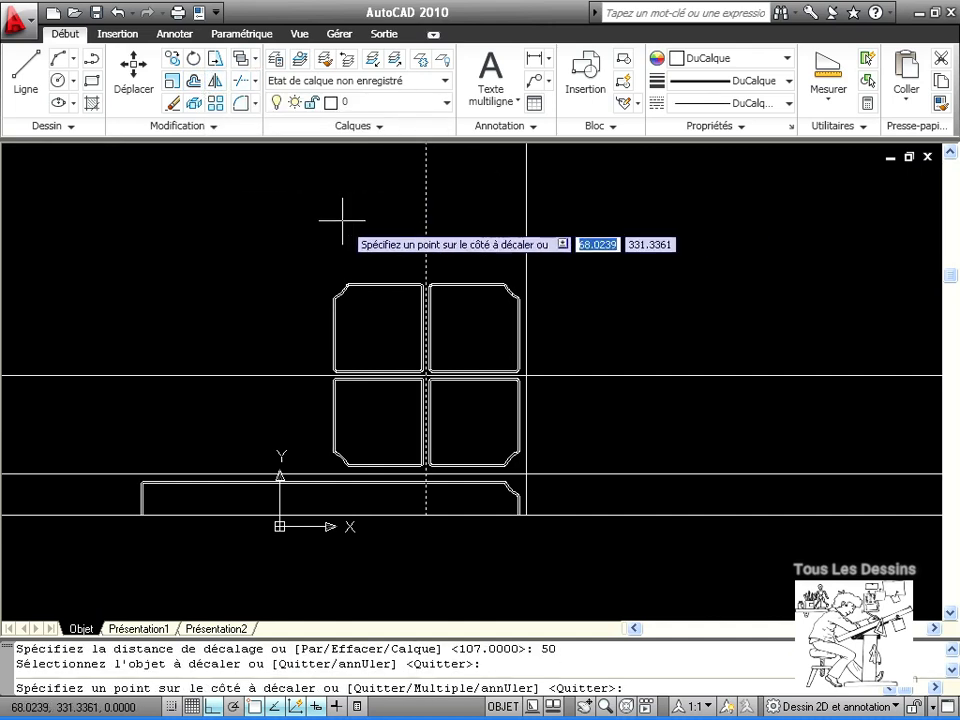
{"action": "left_click", "coordinate": [336, 216]}
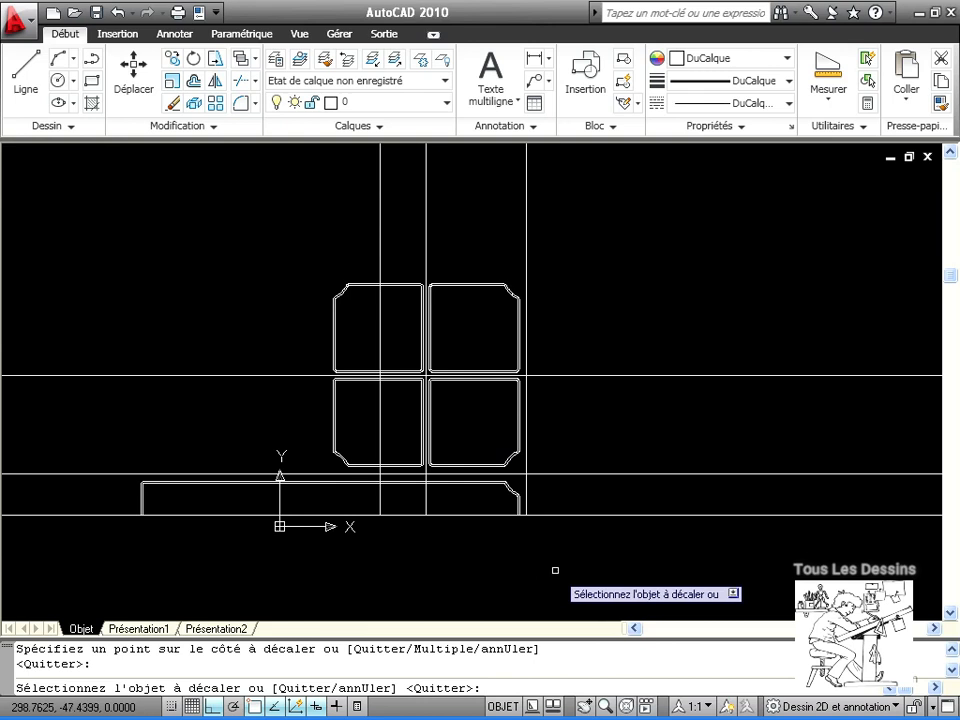
{"action": "key", "text": "Return"}
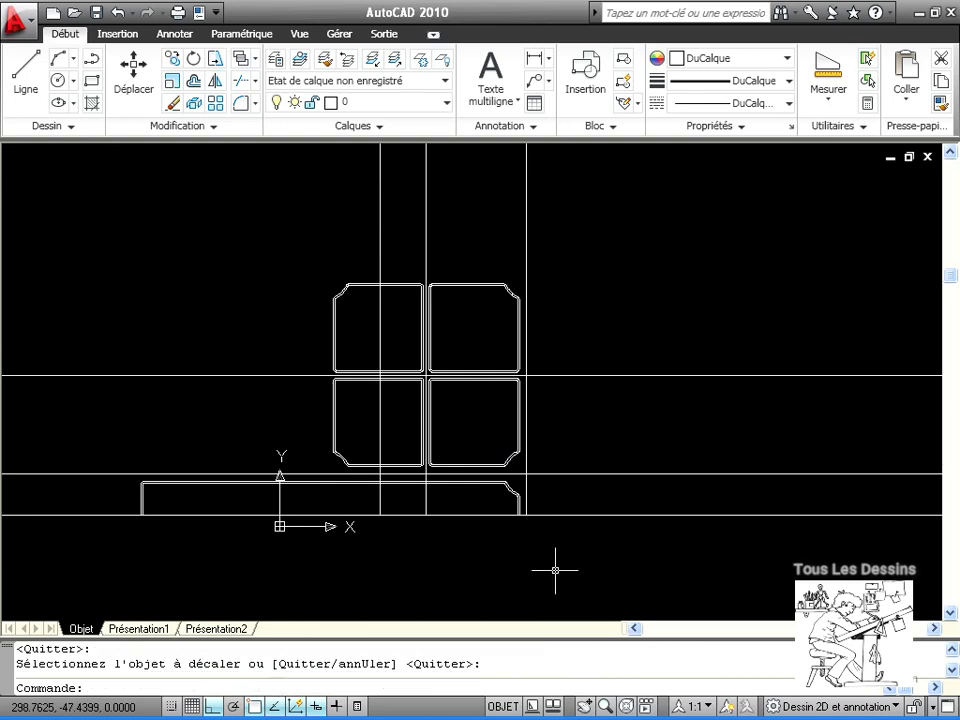
Offset the horizontal construction line between the four mirrored blocks upward by 30
{"action": "key", "text": "Return"}
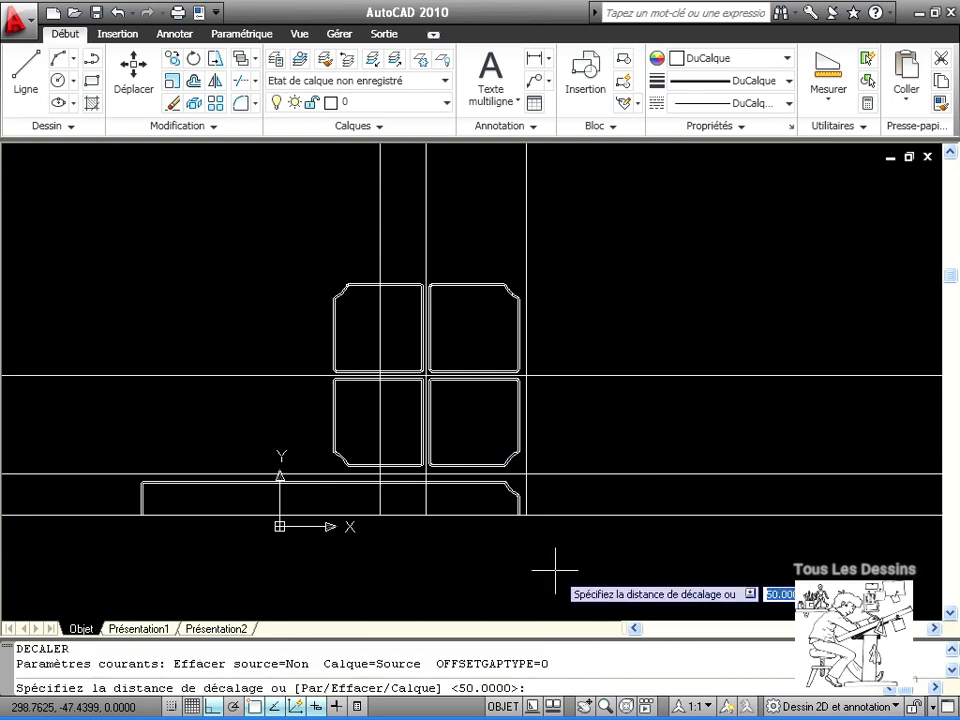
{"action": "type", "text": "30"}
{"action": "key", "text": "Return"}
{"action": "left_click", "coordinate": [585, 375]}
{"action": "left_click", "coordinate": [566, 302]}
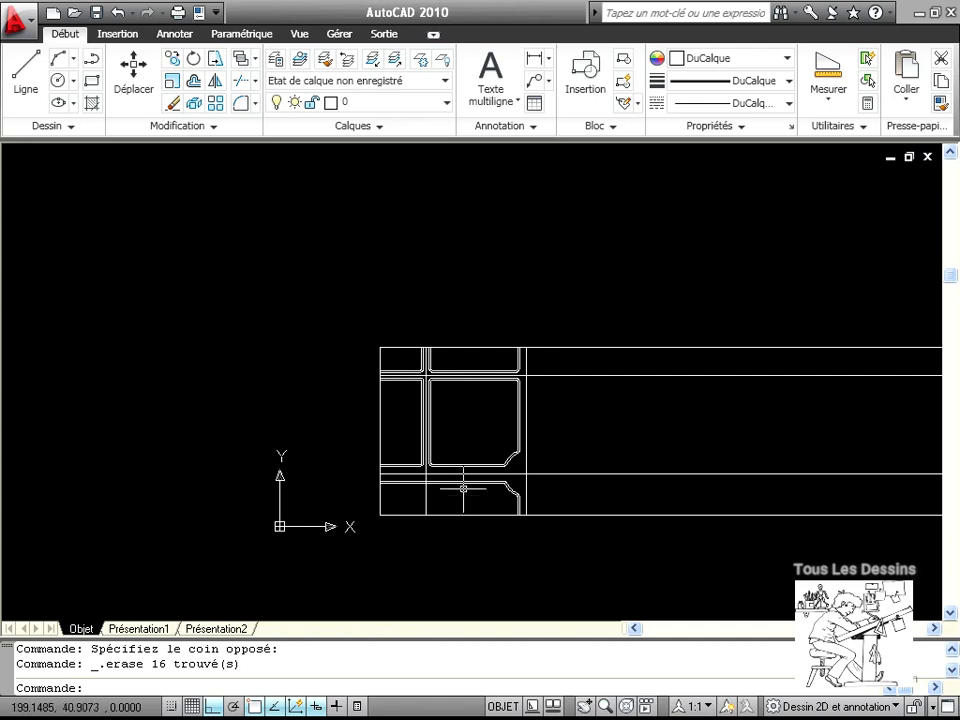
{"action": "left_click", "coordinate": [478, 448]}
{"action": "left_click", "coordinate": [483, 447]}
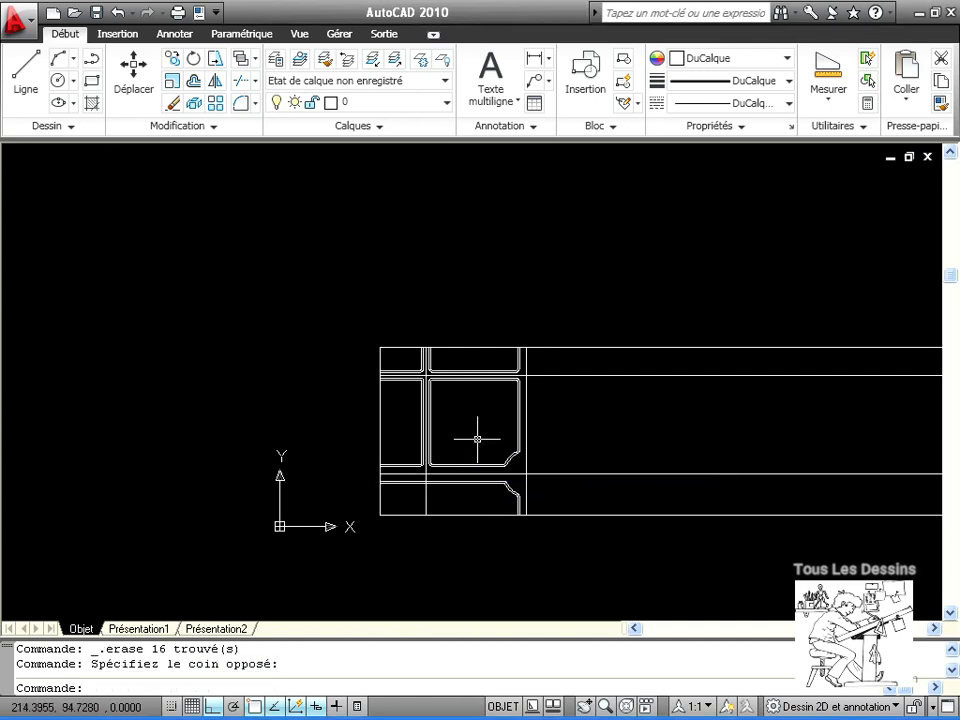
Trim the vertical line between the blocks below the road line that runs above the bottom block
{"action": "scroll", "coordinate": [486, 444], "scroll_direction": "up", "scroll_amount": 4}
{"action": "mouse_move", "coordinate": [489, 450]}
{"action": "middle_mouse_down"}
{"action": "mouse_move", "coordinate": [429, 360]}
{"action": "mouse_move", "coordinate": [334, 421]}
{"action": "middle_mouse_up"}
{"action": "scroll", "coordinate": [429, 390], "scroll_direction": "down", "scroll_amount": 3}
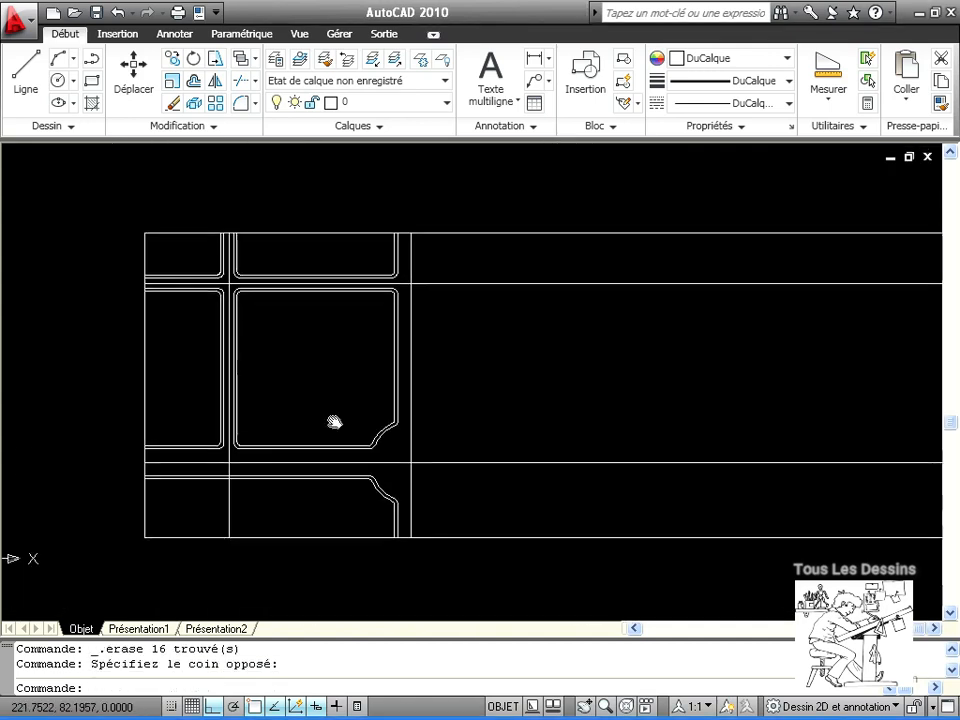
{"action": "left_click", "coordinate": [243, 82]}
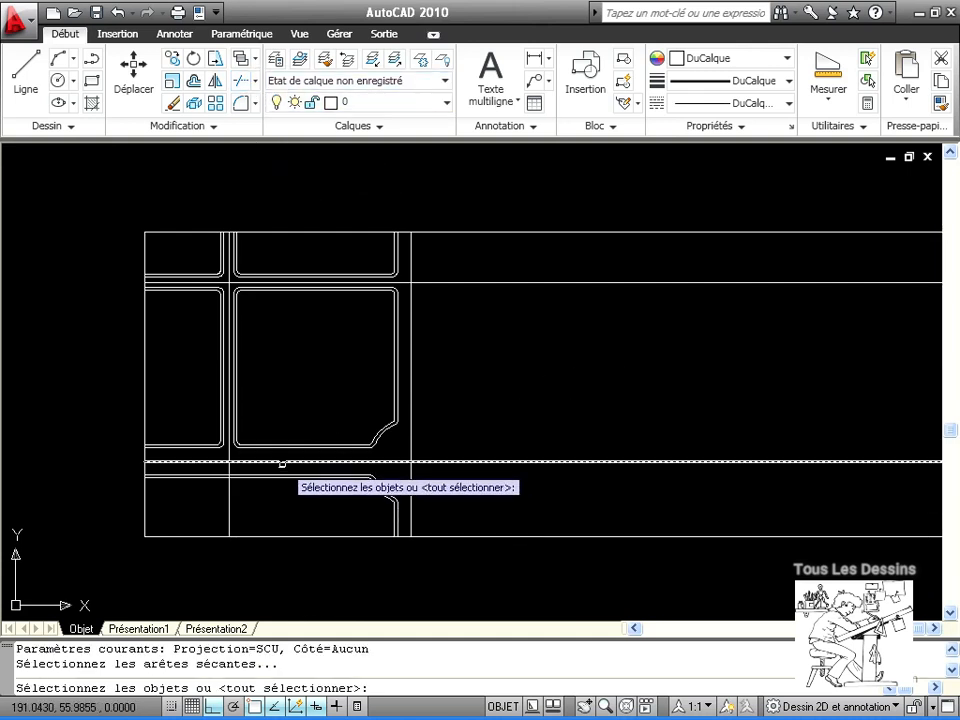
{"action": "left_click", "coordinate": [282, 462]}
{"action": "key", "text": "Return"}
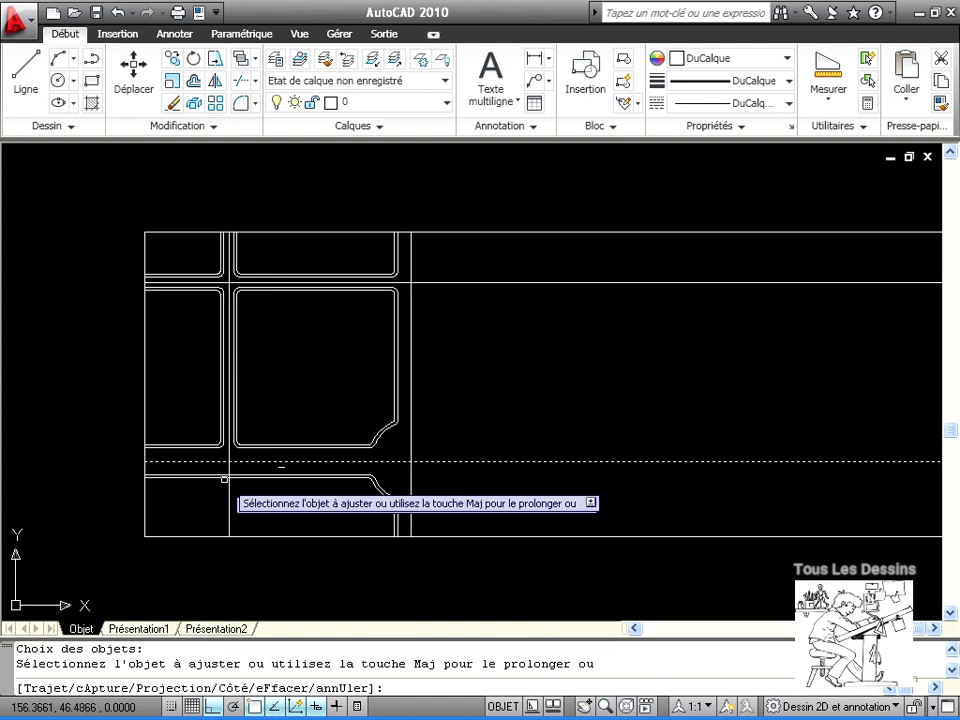
{"action": "left_click", "coordinate": [230, 485]}
{"action": "key", "text": "Return"}
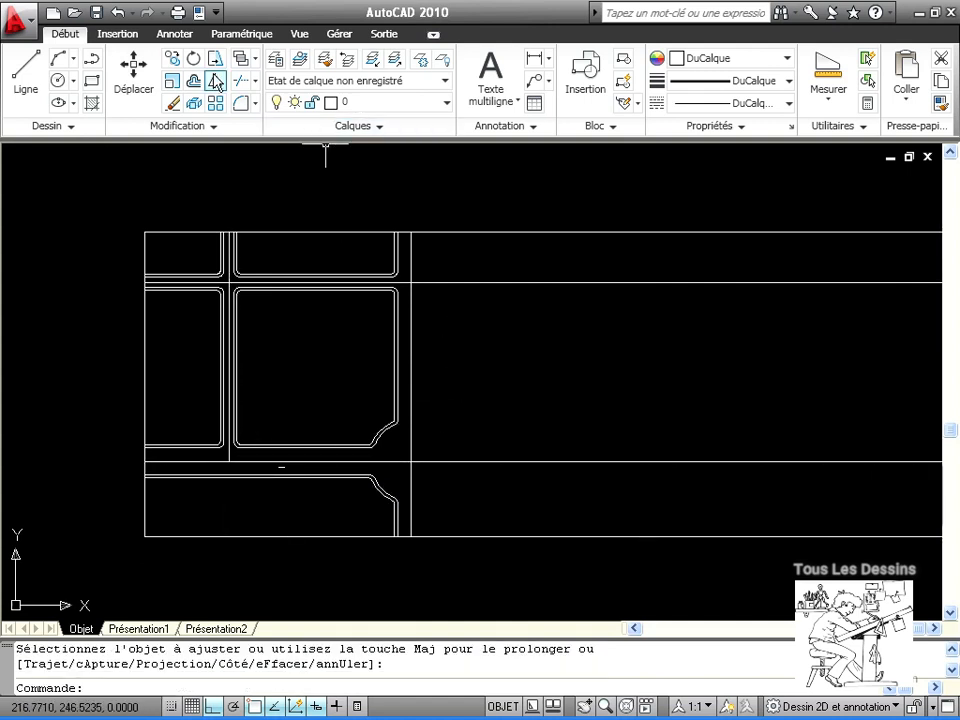
Trim the upper horizontal road line beyond the vertical construction line on the blocks' right side
{"action": "left_click", "coordinate": [240, 85]}
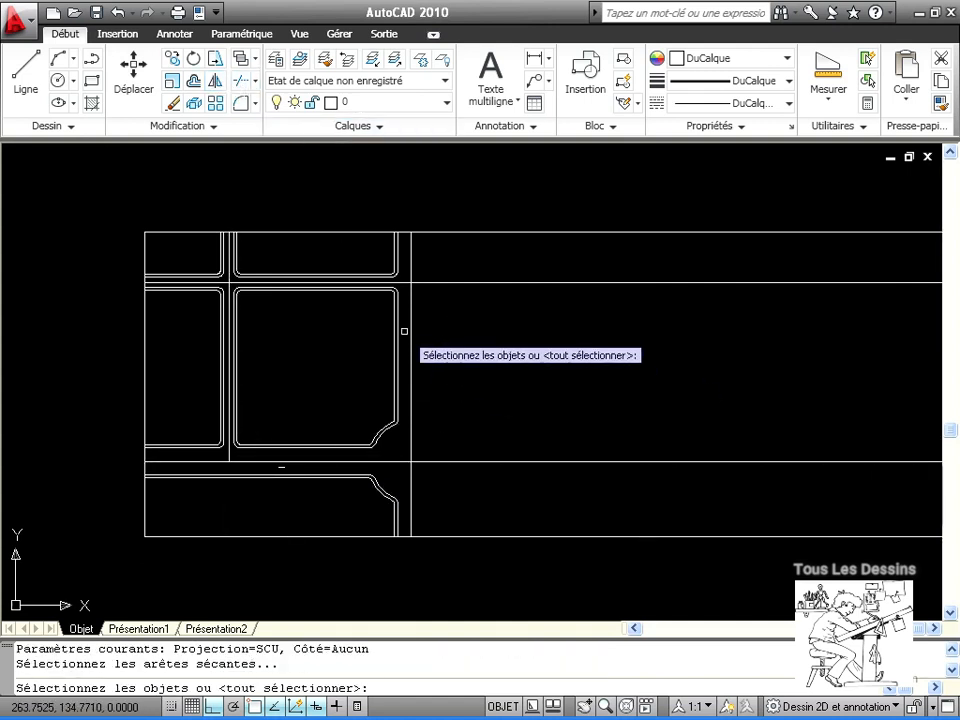
{"action": "left_click", "coordinate": [411, 332]}
{"action": "key", "text": "Return"}
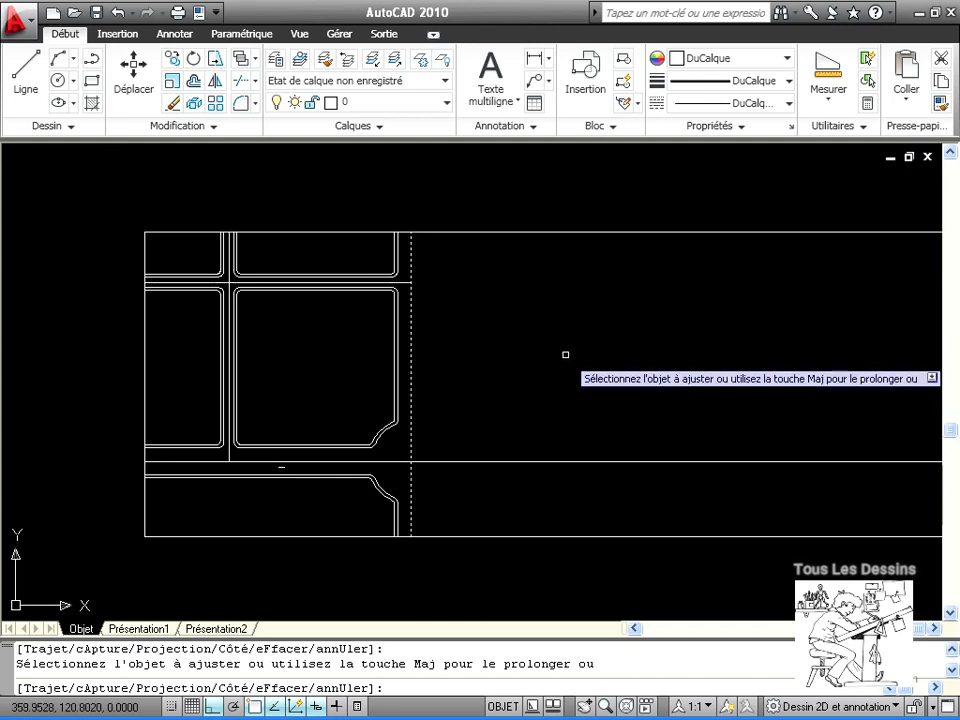
{"action": "key", "text": "Escape"}
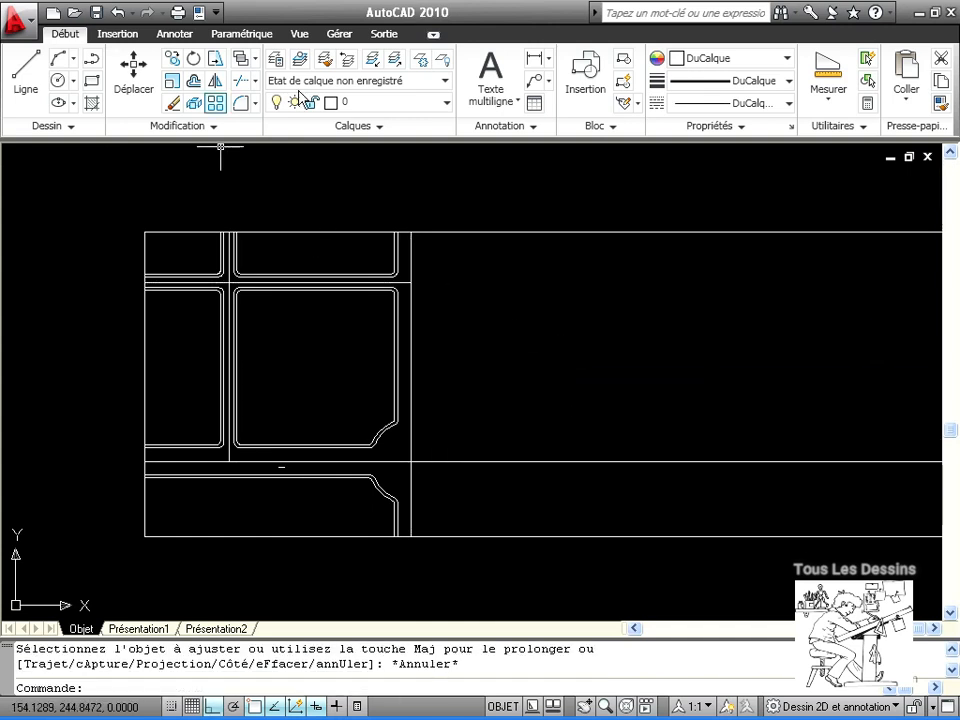
Mirror the bottom block's double outline about the vertical construction line on its right, keeping the source objects
{"action": "left_click", "coordinate": [212, 84]}
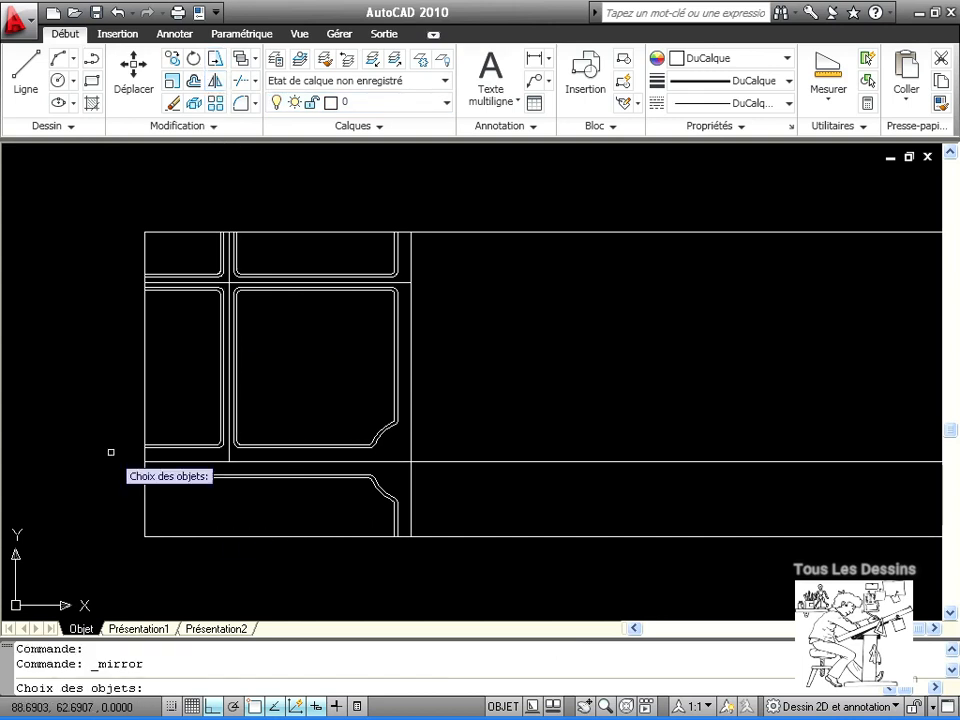
{"action": "left_click", "coordinate": [125, 479]}
{"action": "left_click", "coordinate": [349, 561]}
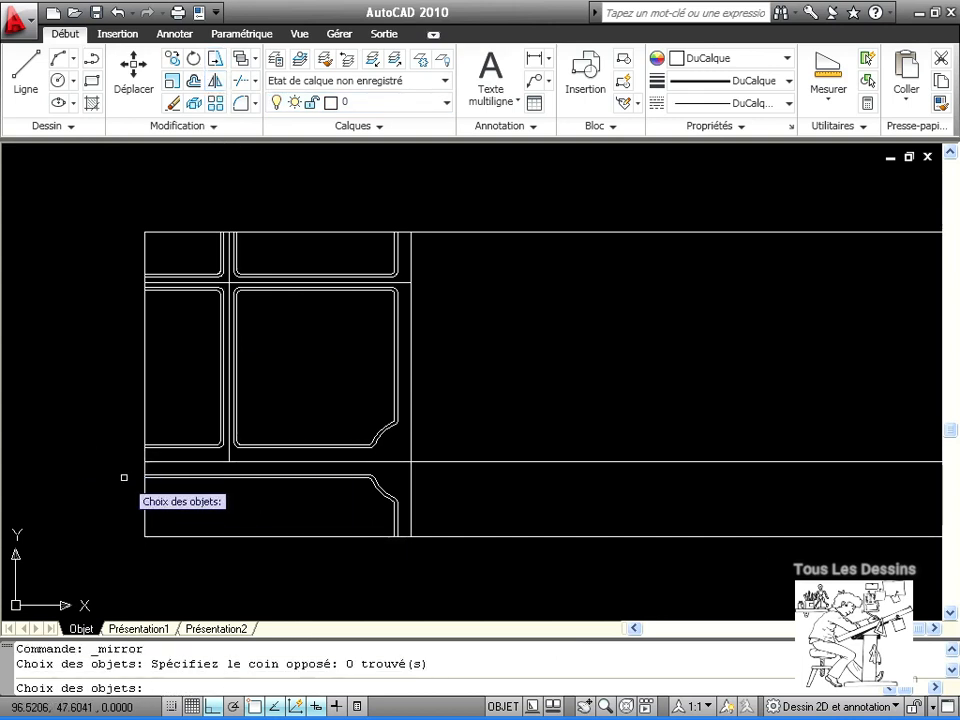
{"action": "left_click", "coordinate": [132, 468]}
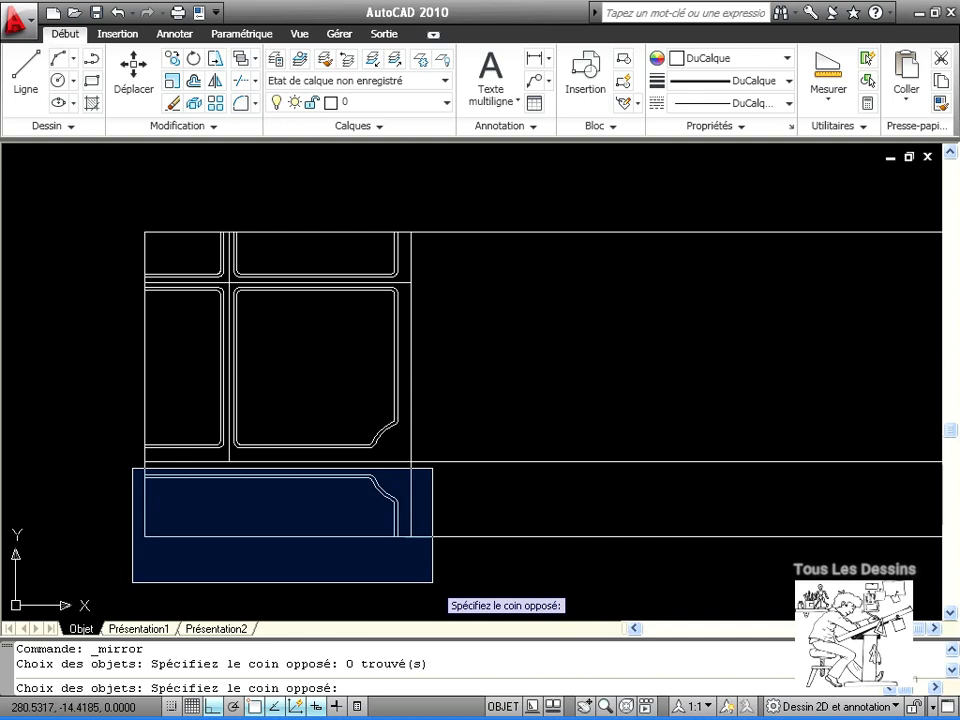
{"action": "left_click", "coordinate": [437, 571]}
{"action": "key", "text": "Return"}
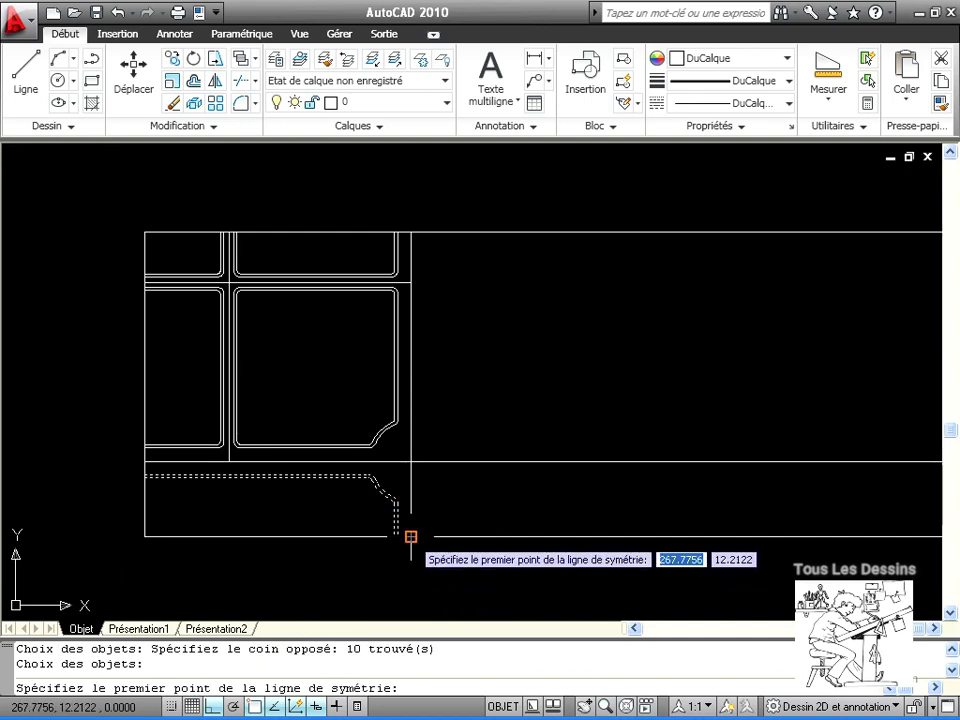
{"action": "left_click", "coordinate": [410, 536]}
{"action": "left_click", "coordinate": [410, 232]}
{"action": "key", "text": "Return"}
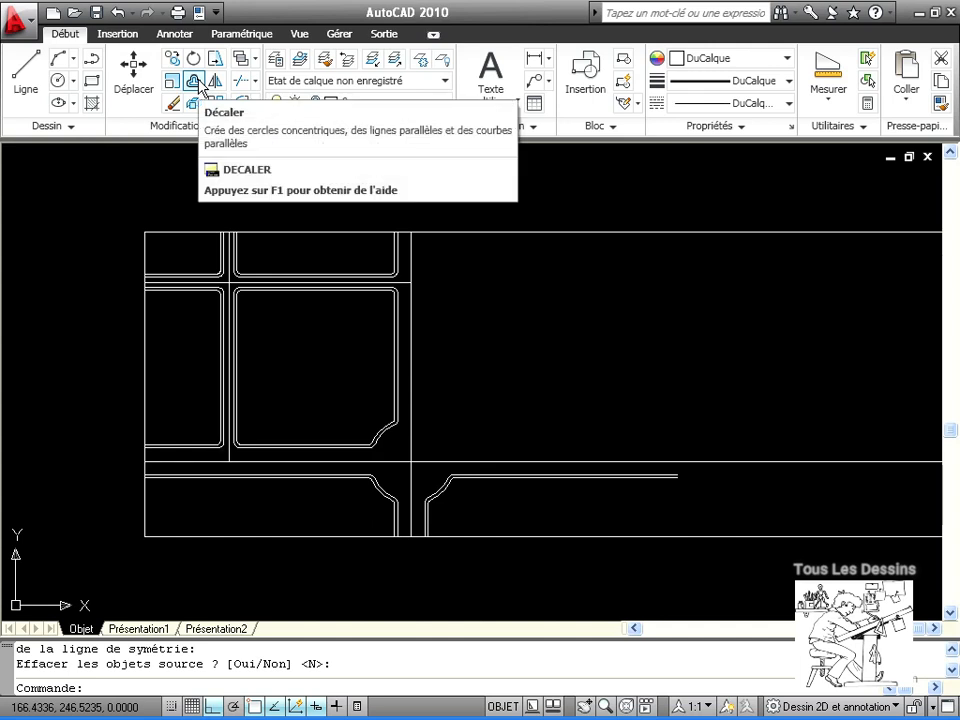
Offset the horizontal road line above the bottom blocks upward by 45
{"action": "left_click", "coordinate": [193, 82]}
{"action": "type", "text": "45"}
{"action": "key", "text": "Return"}
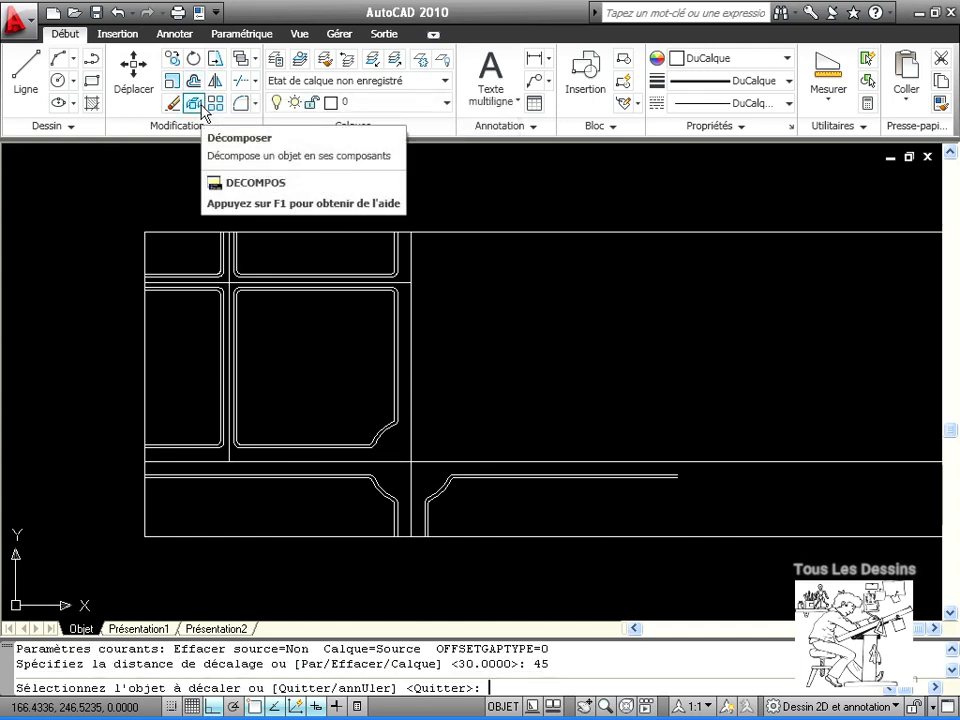
{"action": "left_click", "coordinate": [510, 461]}
{"action": "left_click", "coordinate": [500, 368]}
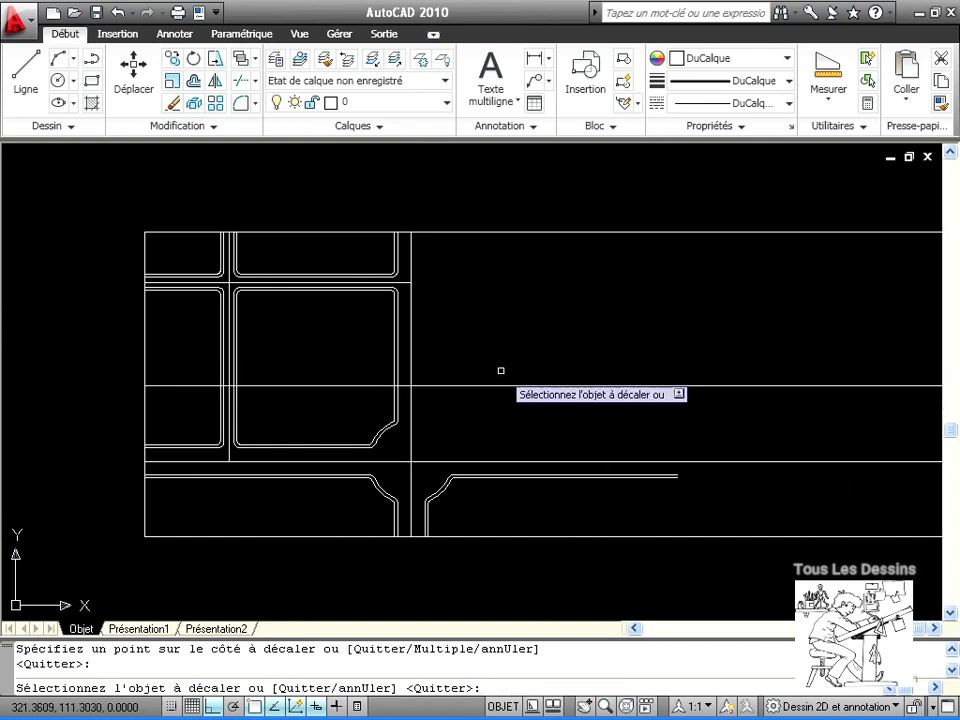
With ortho off, draw a line at 21.5° up to the right from where the new horizontal line crosses the right vertical construction line
{"action": "left_click", "coordinate": [31, 79]}
{"action": "left_click", "coordinate": [409, 386]}
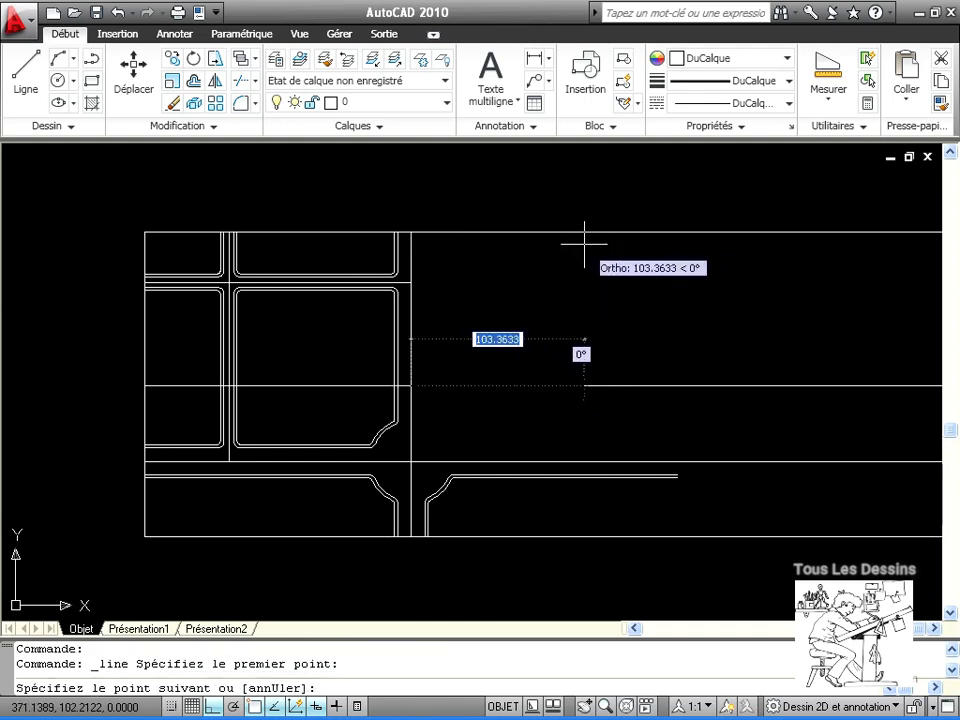
{"action": "key", "text": "F8"}
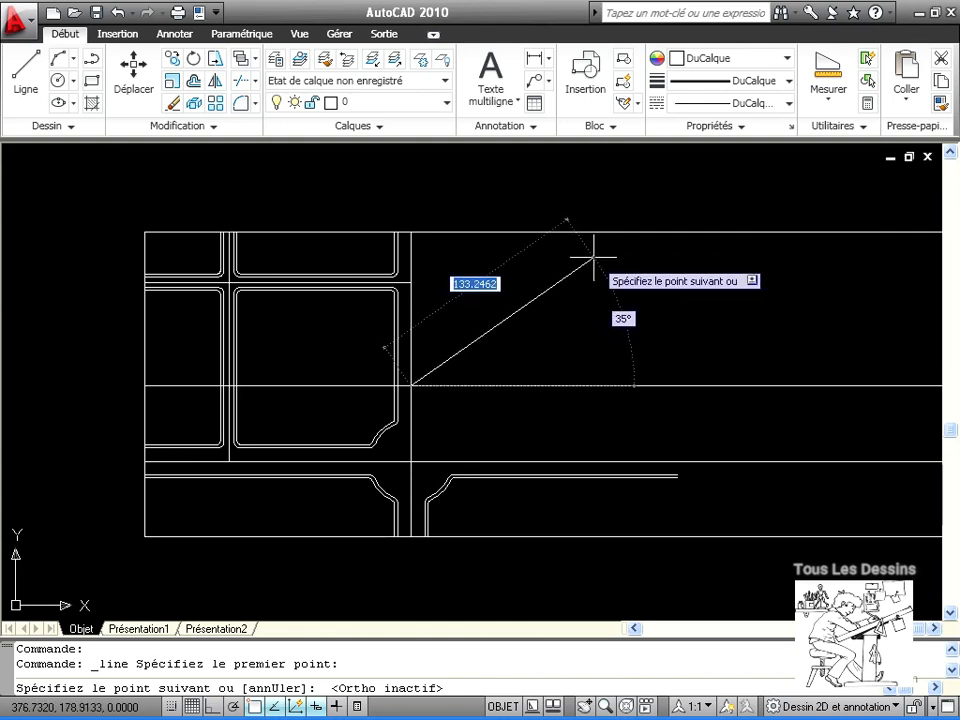
{"action": "key", "text": "Tab"}
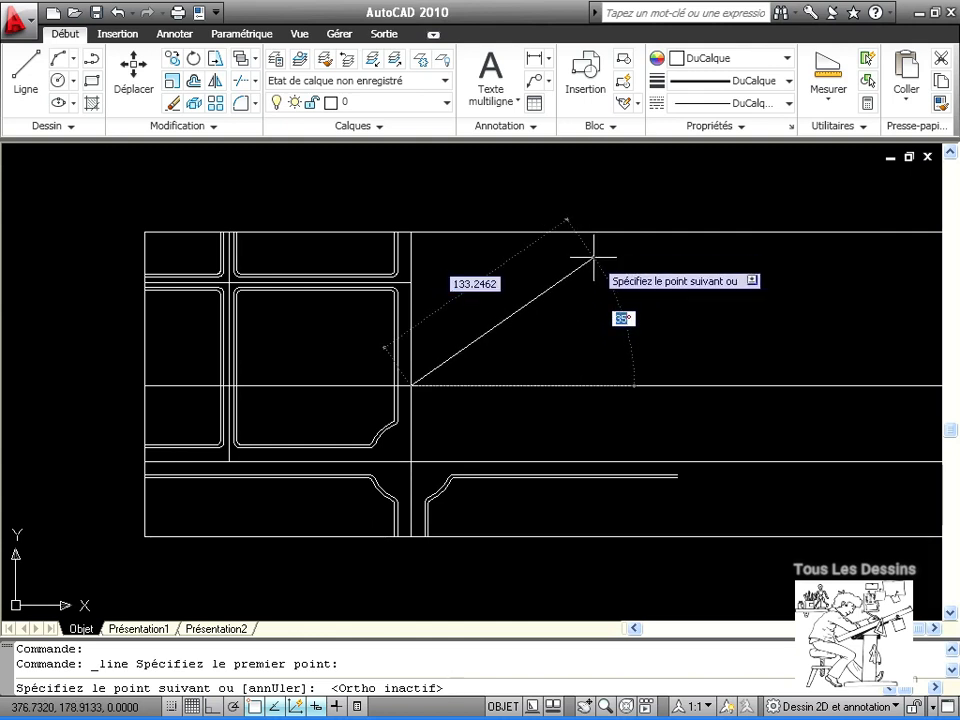
{"action": "type", "text": "21.5"}
{"action": "key", "text": "Tab"}
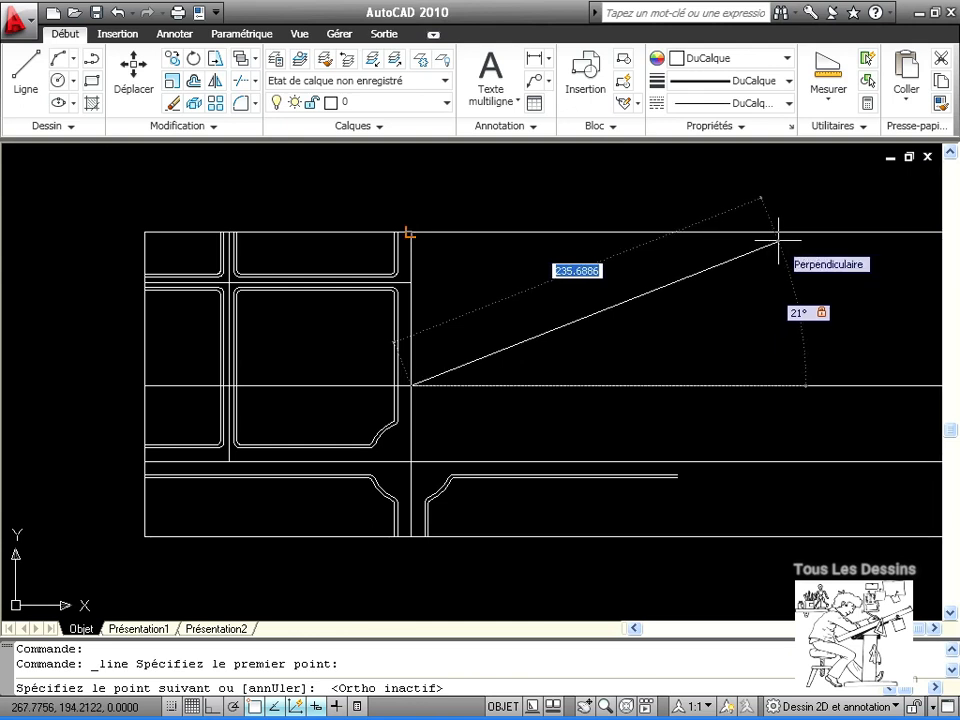
{"action": "left_click", "coordinate": [762, 248]}
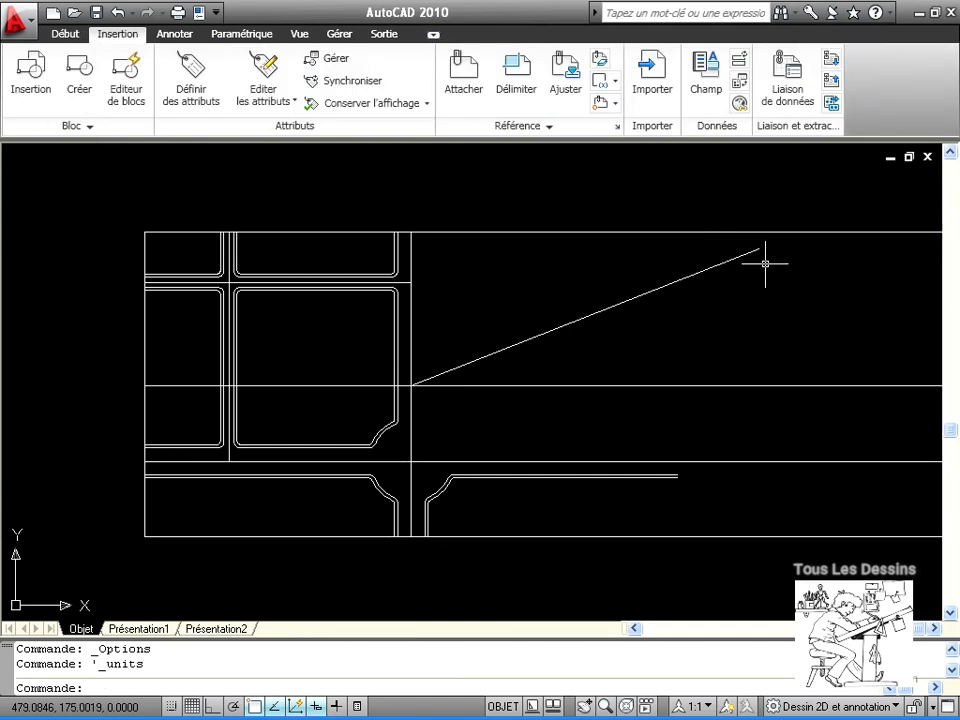
Set the drawing units' angle precision to 0.0 and length precision to 0.00
{"action": "left_click", "coordinate": [19, 22]}
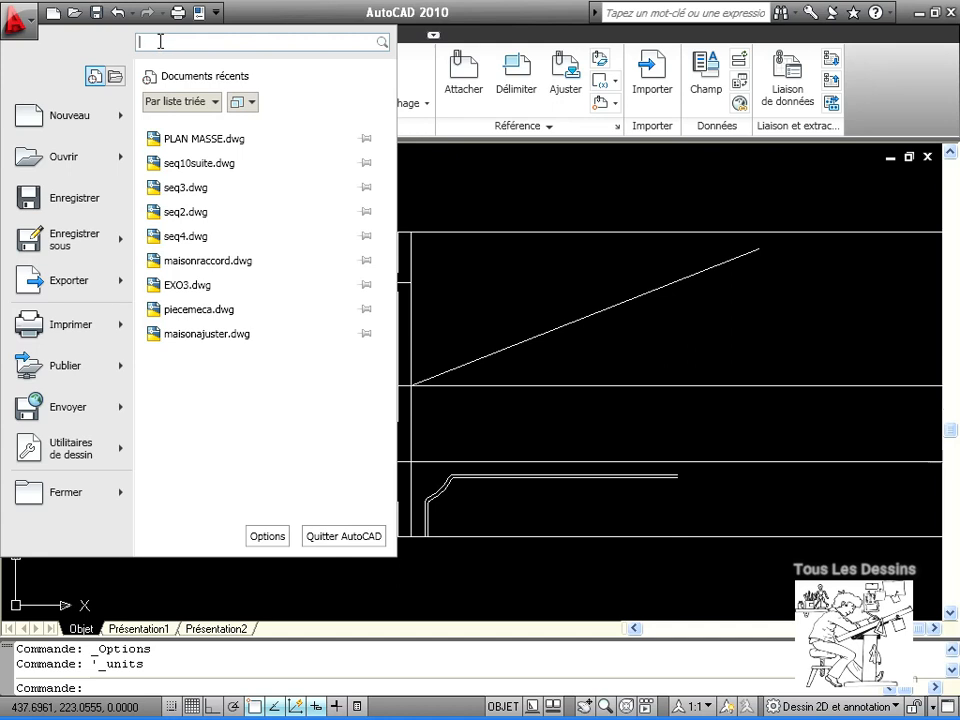
{"action": "type", "text": "forma"}
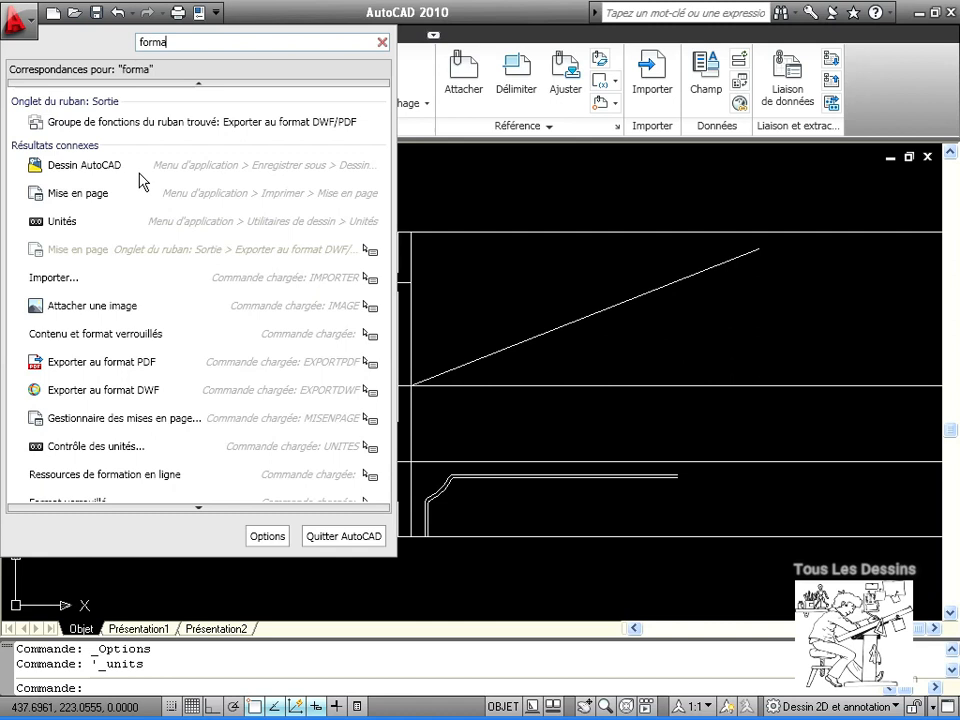
{"action": "left_click", "coordinate": [70, 225]}
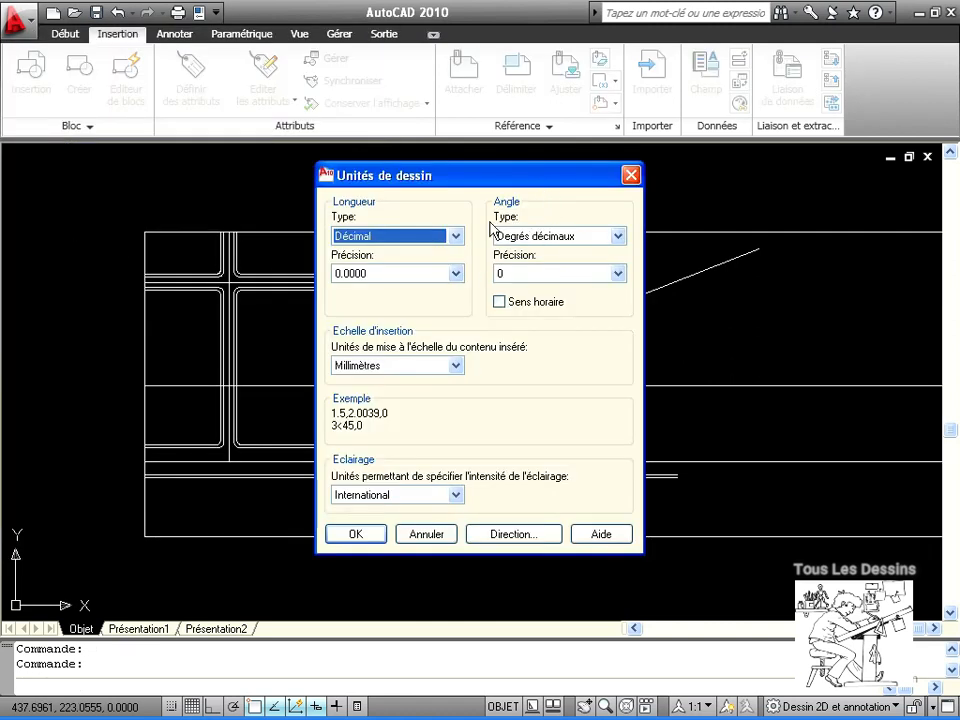
{"action": "left_click", "coordinate": [618, 273]}
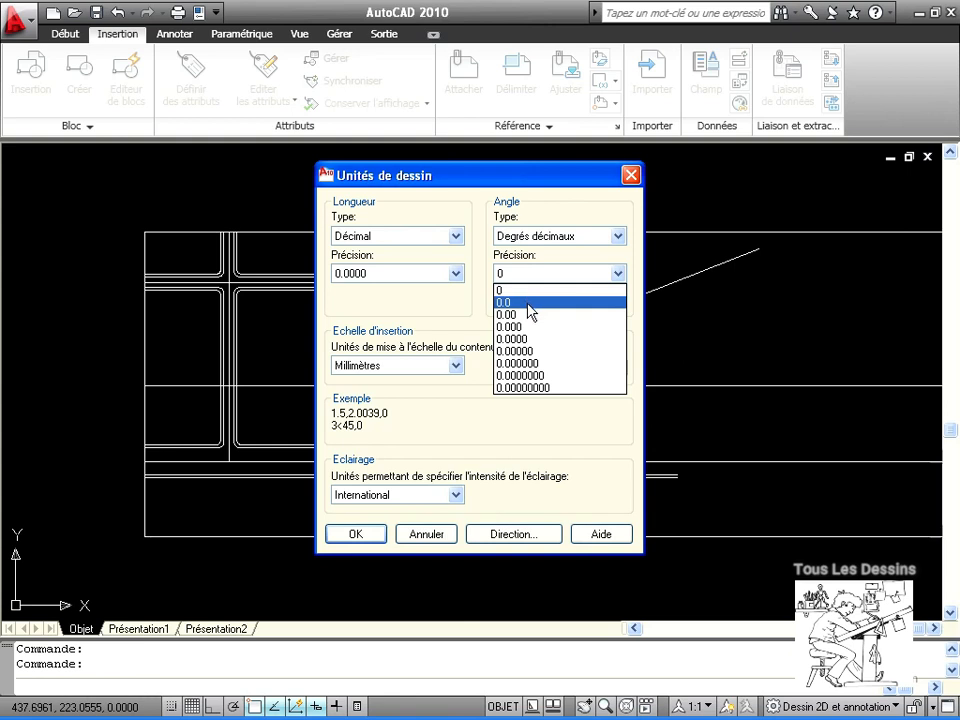
{"action": "left_click", "coordinate": [518, 303]}
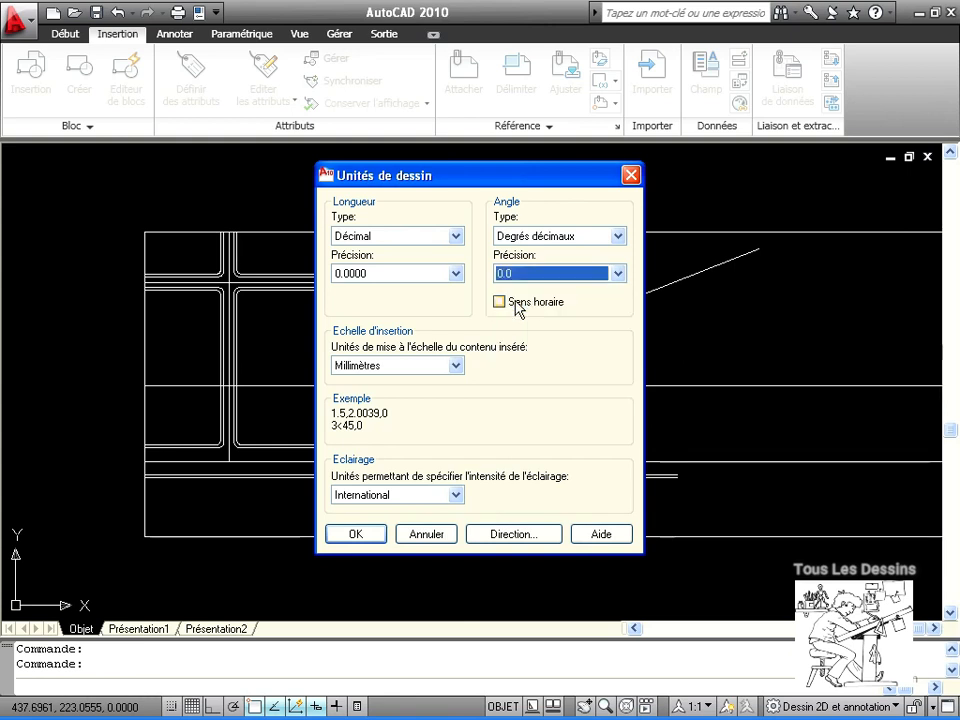
{"action": "left_click", "coordinate": [455, 273]}
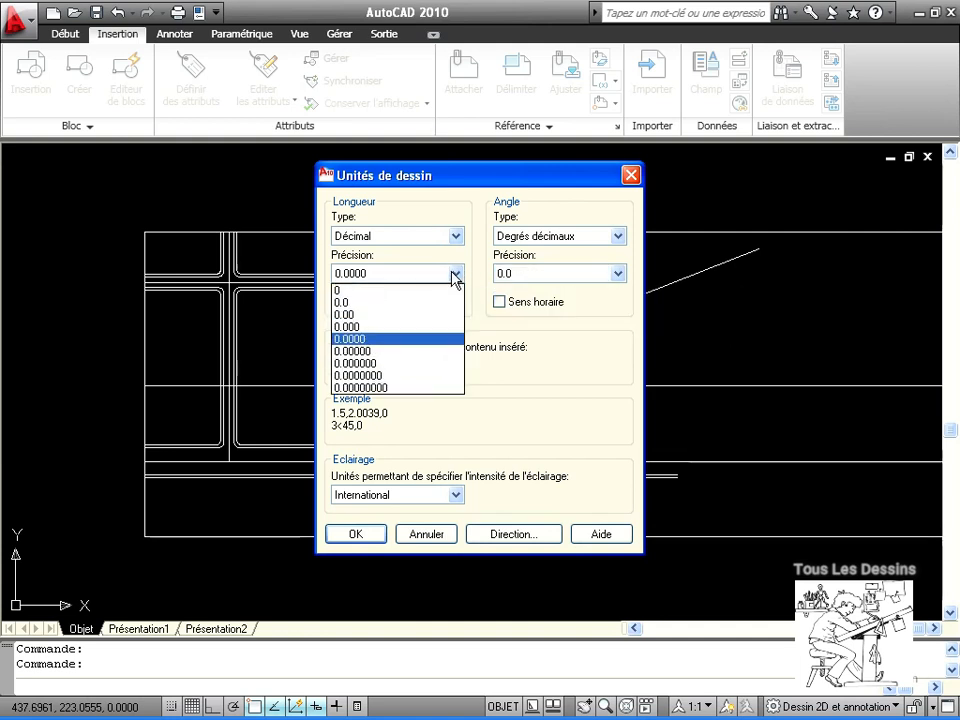
{"action": "left_click", "coordinate": [369, 316]}
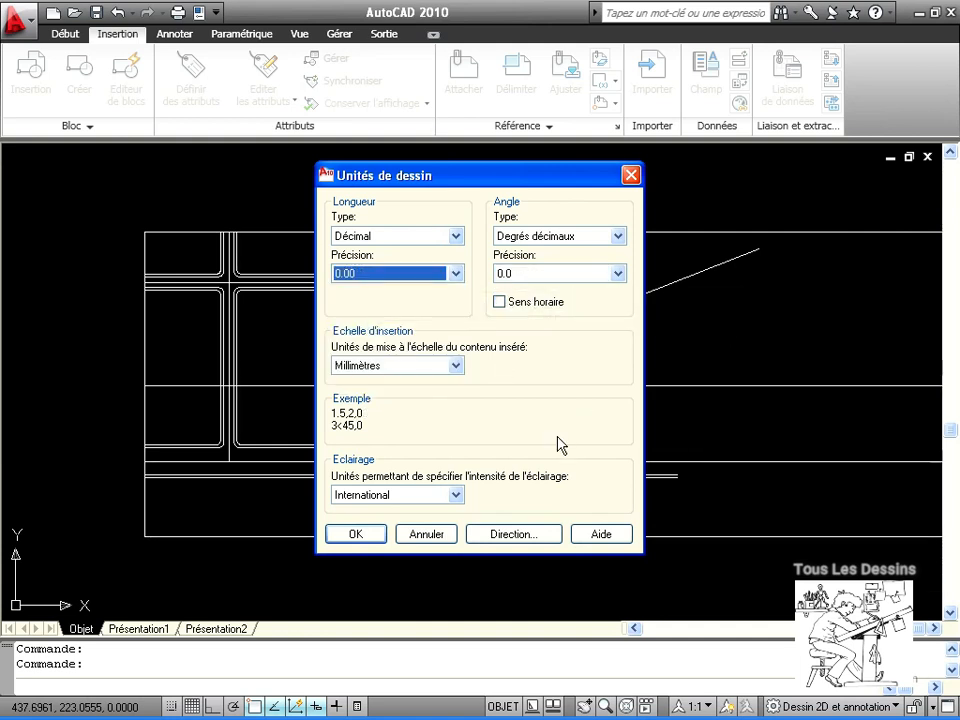
{"action": "left_click", "coordinate": [352, 535]}
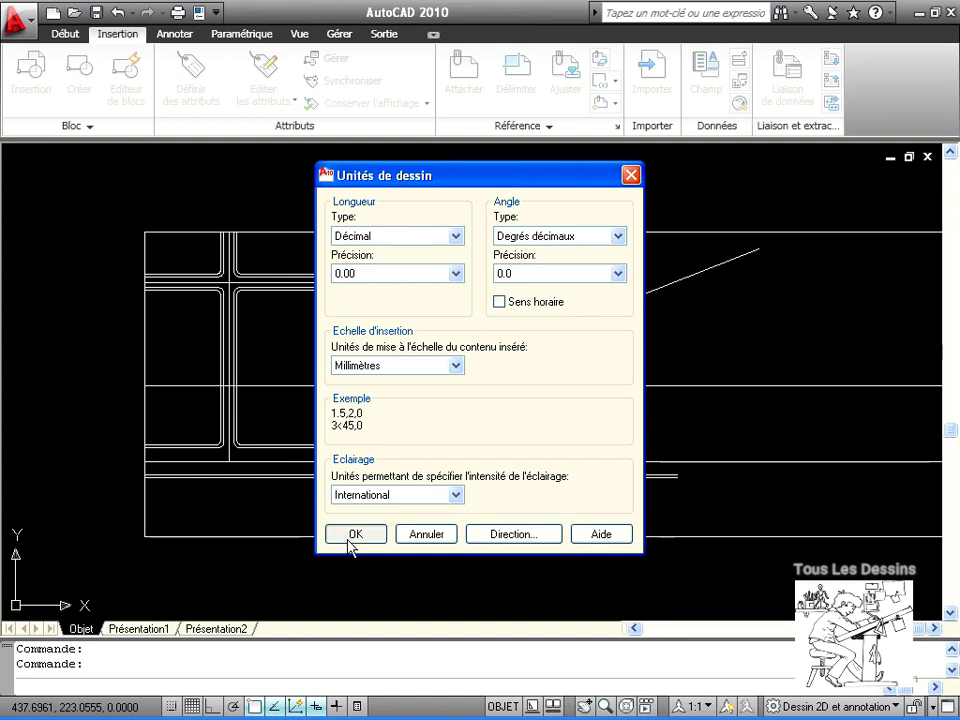
Apply the drawing unit settings and check the oblique line's angle in its properties
{"action": "left_click", "coordinate": [349, 538]}
{"action": "mouse_move", "coordinate": [377, 537]}
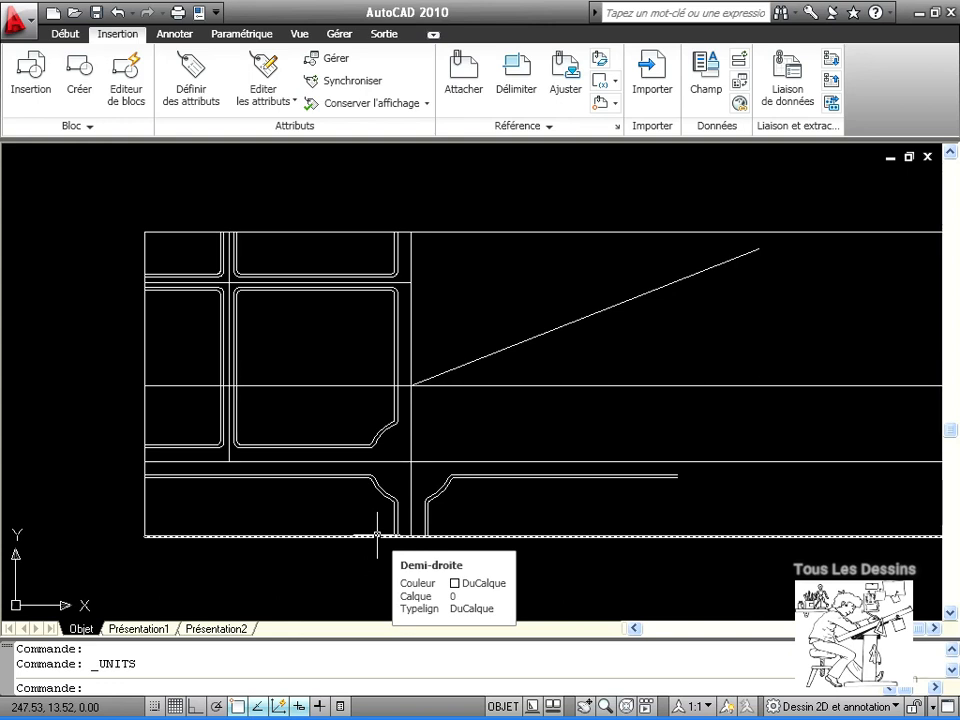
{"action": "left_click", "coordinate": [600, 312]}
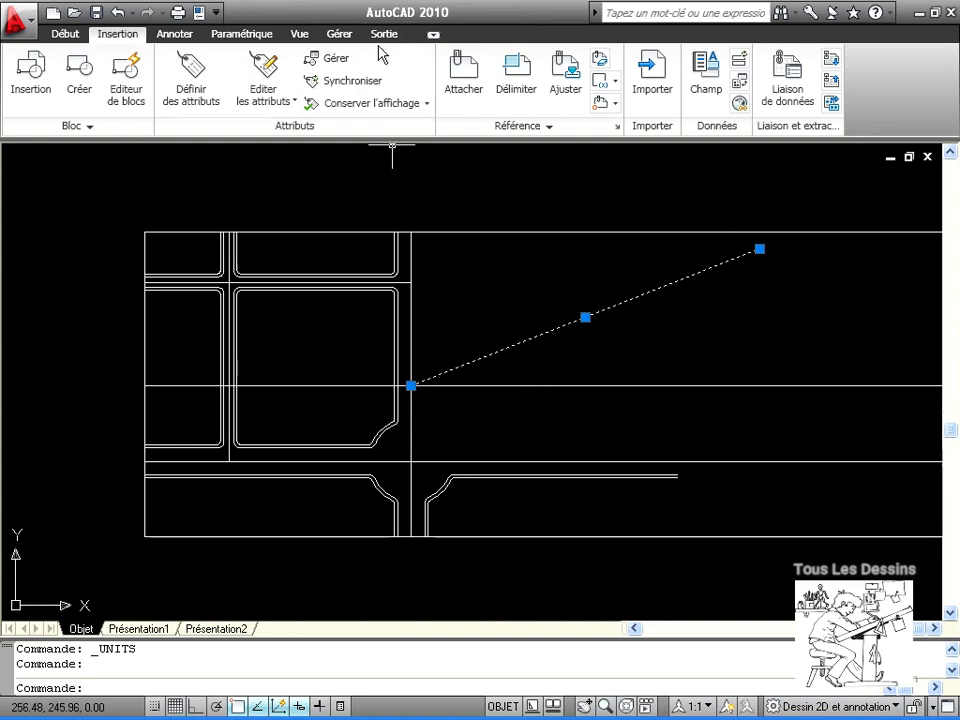
{"action": "left_click", "coordinate": [199, 12]}
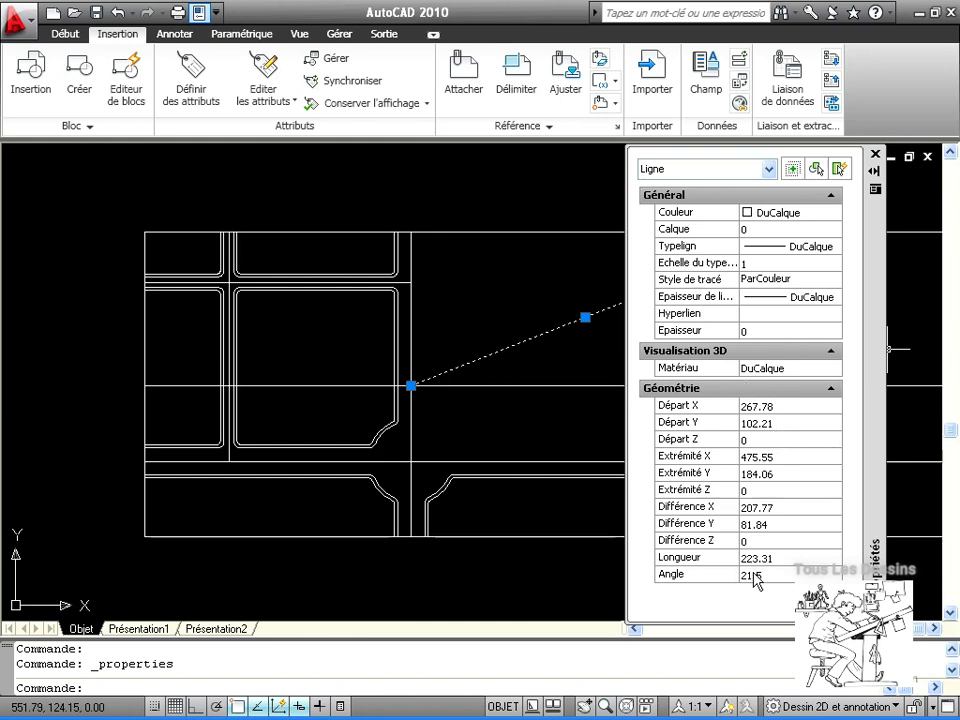
{"action": "left_click", "coordinate": [875, 155]}
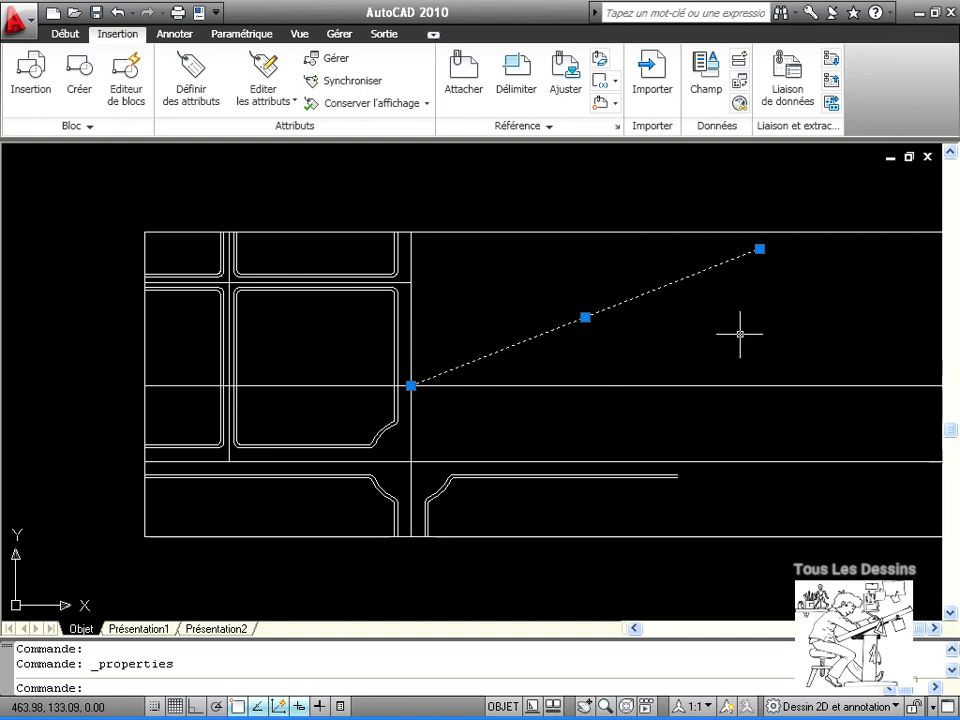
{"action": "key", "text": "Escape"}
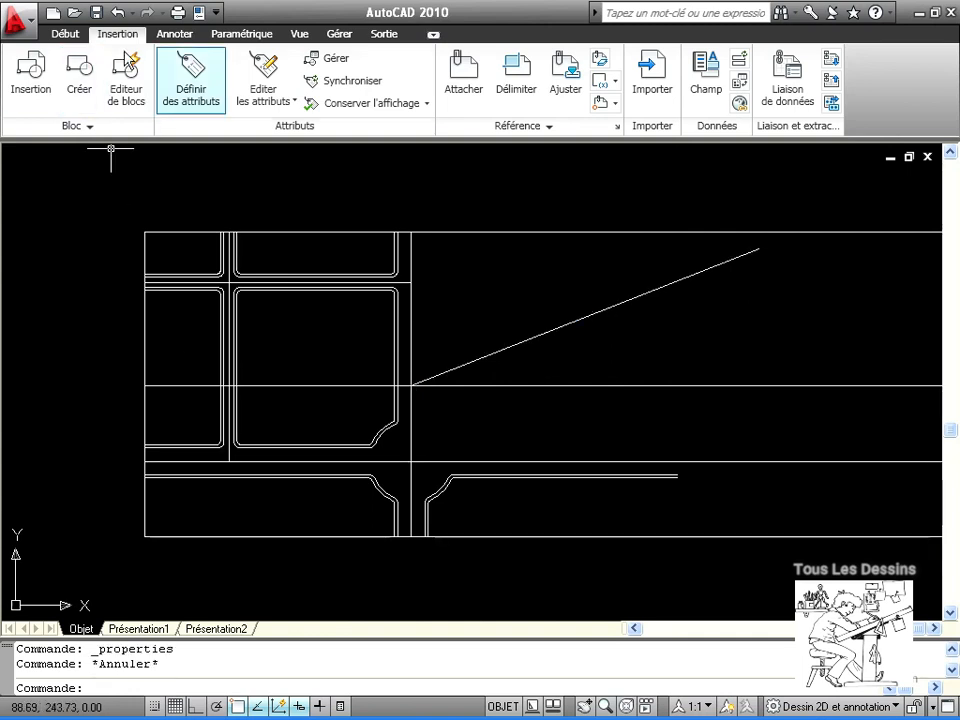
Offset the oblique line by 10 to both its upper and lower sides
{"action": "left_click", "coordinate": [65, 34]}
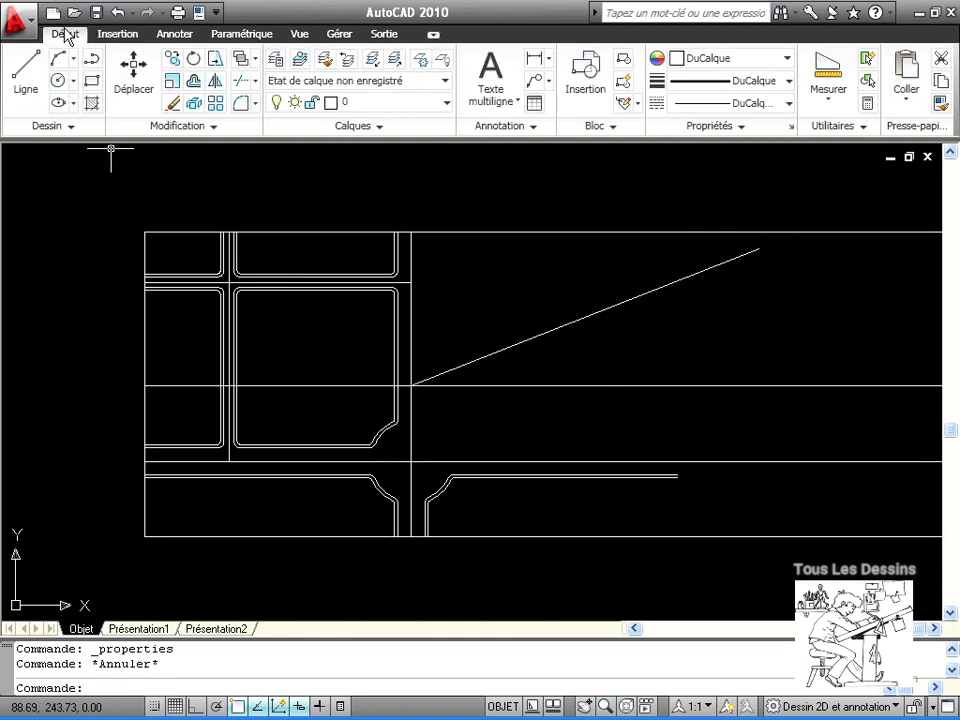
{"action": "left_click", "coordinate": [196, 83]}
{"action": "type", "text": "10"}
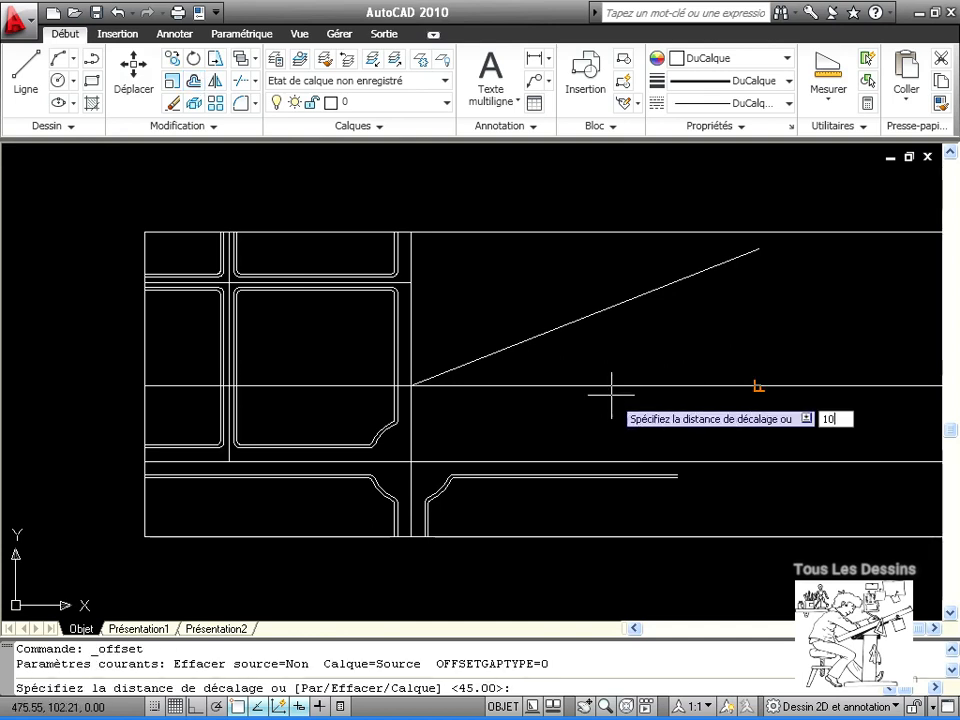
{"action": "key", "text": "Return"}
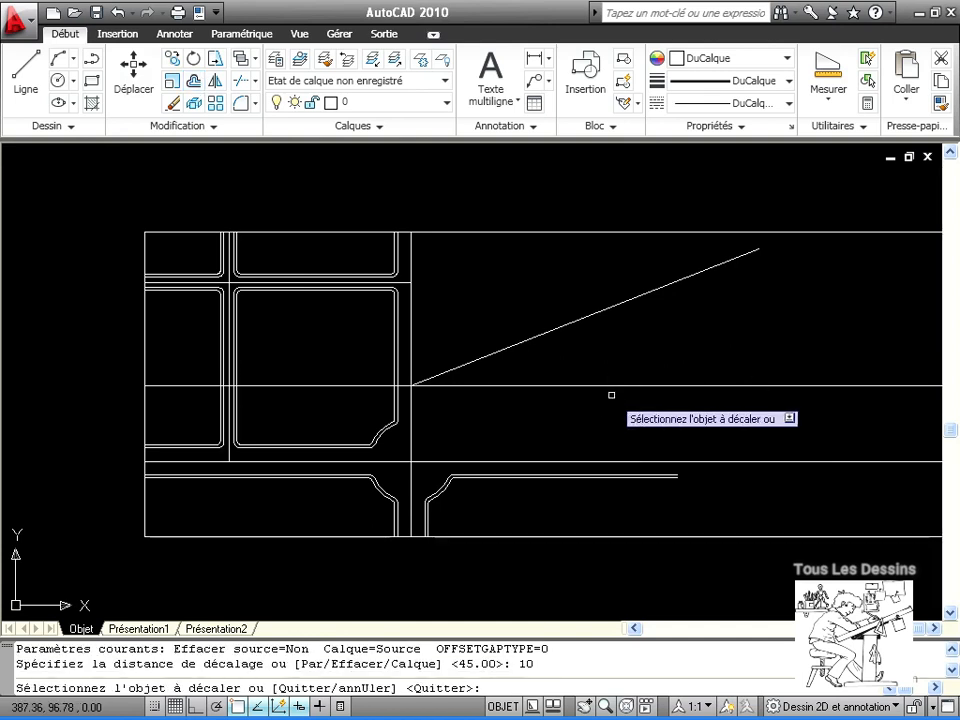
{"action": "left_click", "coordinate": [572, 320]}
{"action": "left_click", "coordinate": [555, 291]}
{"action": "left_click", "coordinate": [576, 322]}
{"action": "left_click", "coordinate": [624, 364]}
{"action": "key", "text": "Return"}
Offset the central oblique line by 8 to both its upper and lower sides
{"action": "key", "text": "Return"}
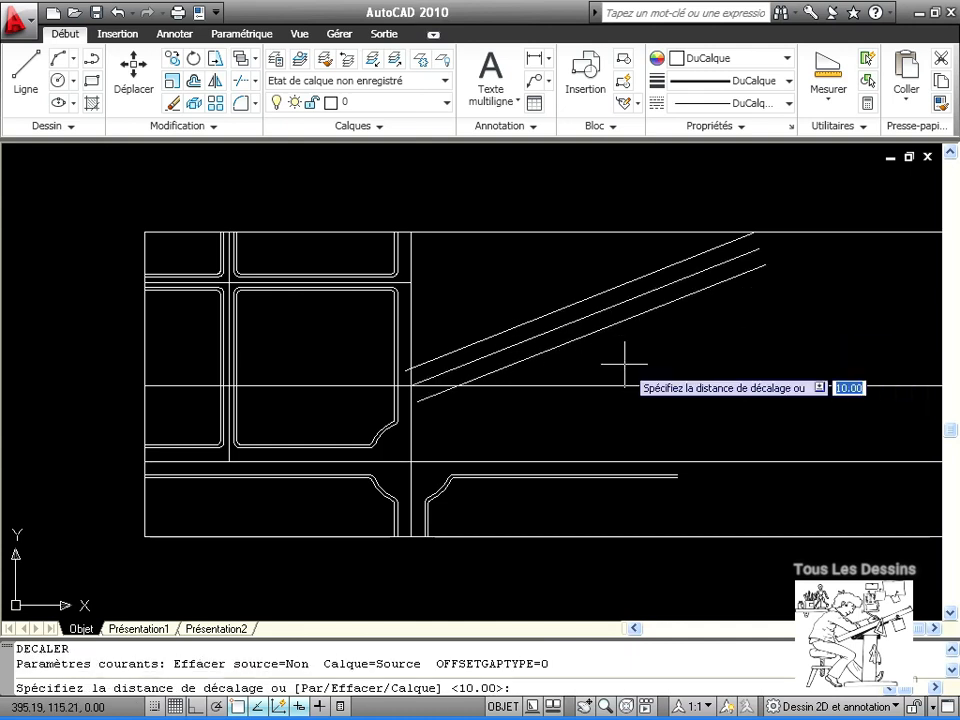
{"action": "type", "text": "8"}
{"action": "key", "text": "Return"}
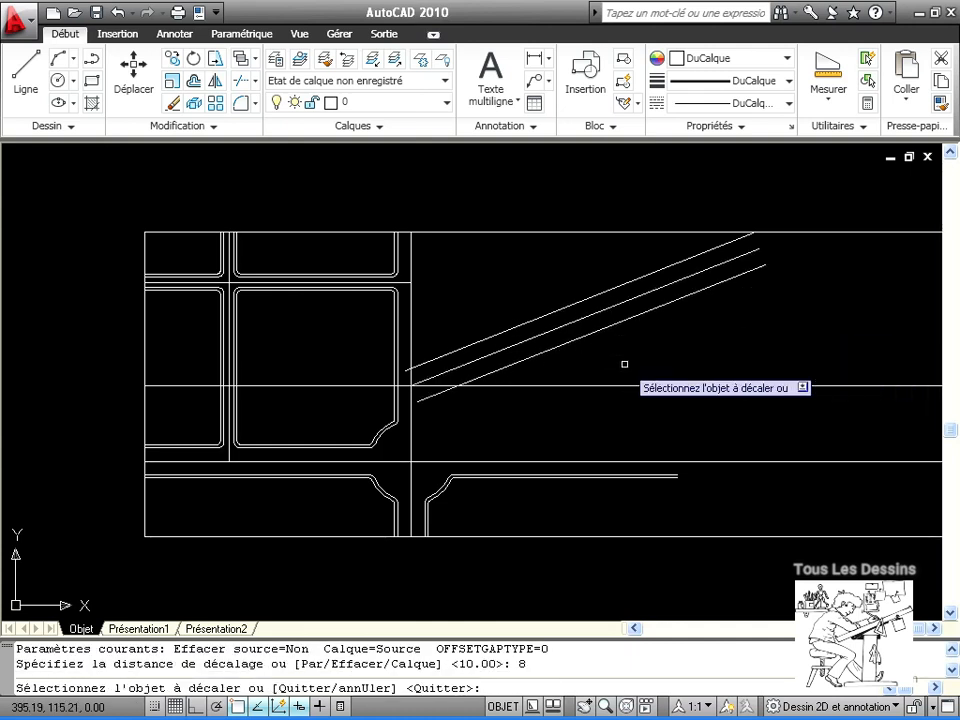
{"action": "left_click", "coordinate": [585, 320]}
{"action": "left_click", "coordinate": [553, 257]}
{"action": "left_click", "coordinate": [581, 316]}
{"action": "left_click", "coordinate": [610, 350]}
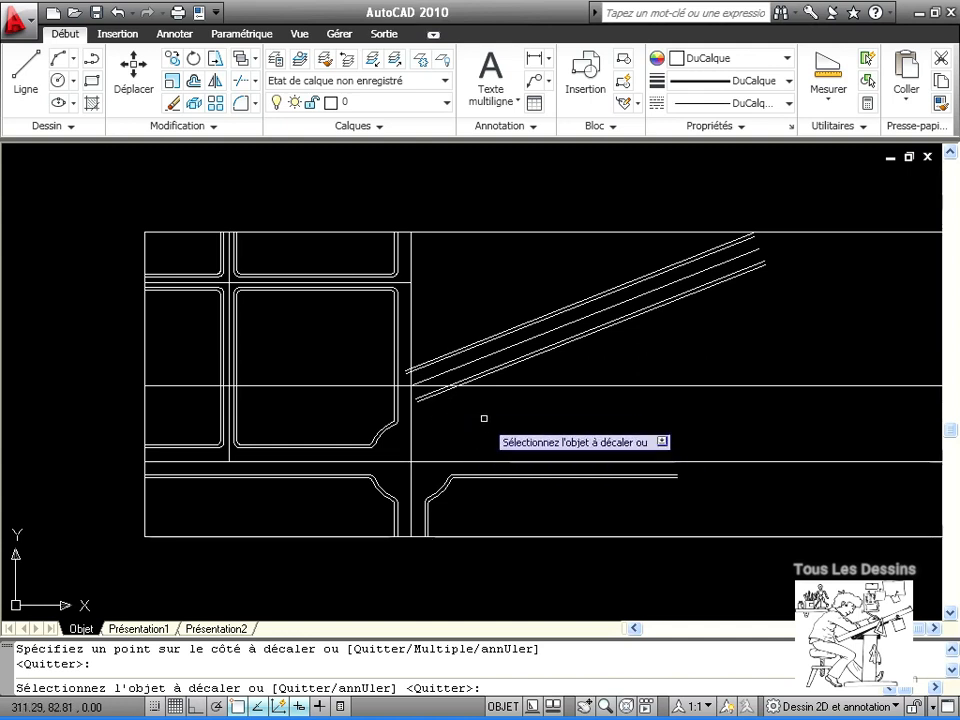
Mirror the bottom-right block's double outline about the horizontal road centreline with ortho on, keeping the source objects
{"action": "left_click", "coordinate": [217, 86]}
{"action": "left_click", "coordinate": [418, 467]}
{"action": "left_click", "coordinate": [716, 599]}
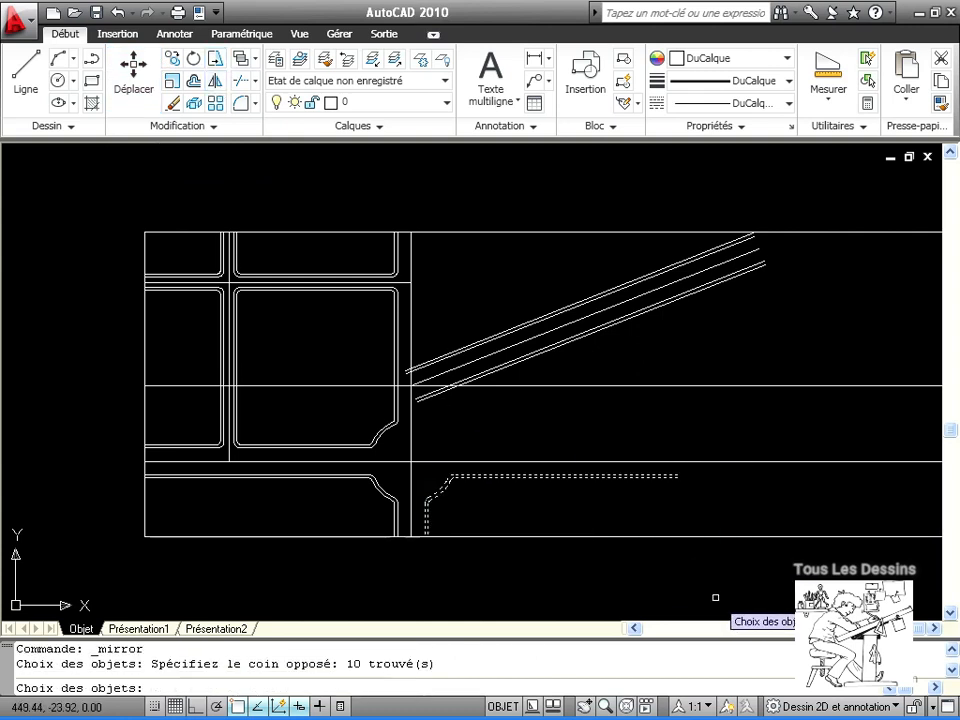
{"action": "key", "text": "Return"}
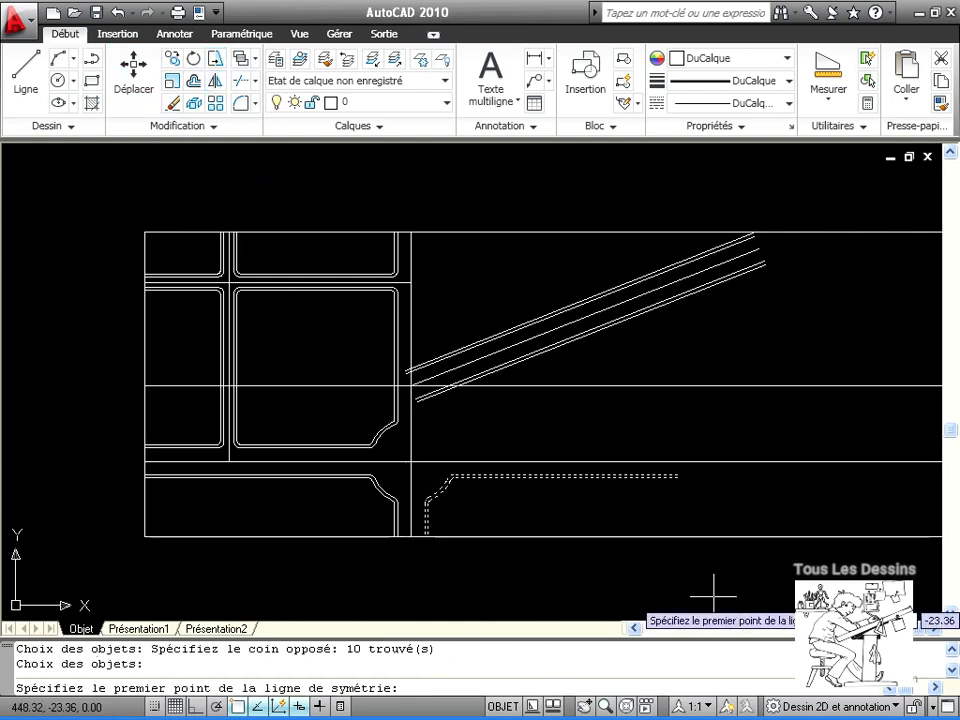
{"action": "left_click", "coordinate": [410, 461]}
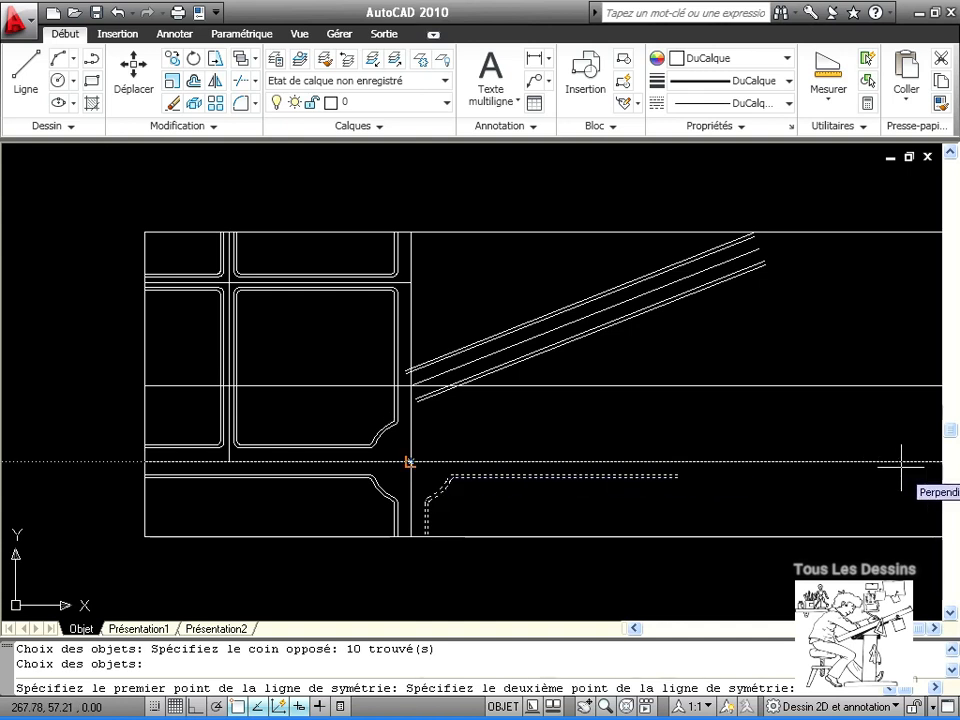
{"action": "key", "text": "F8"}
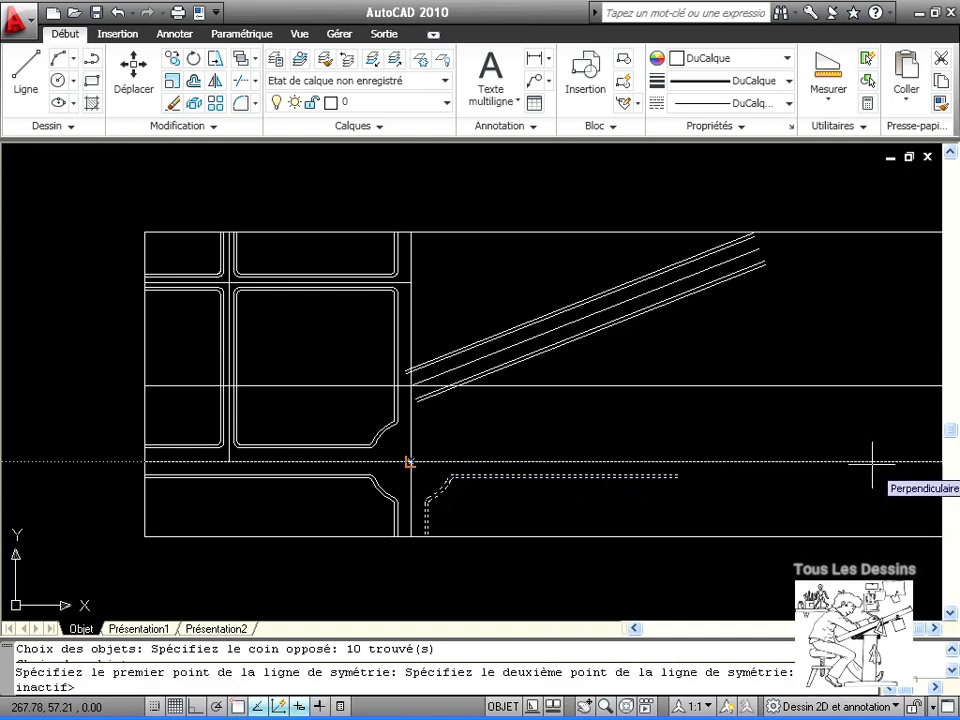
{"action": "key", "text": "F8"}
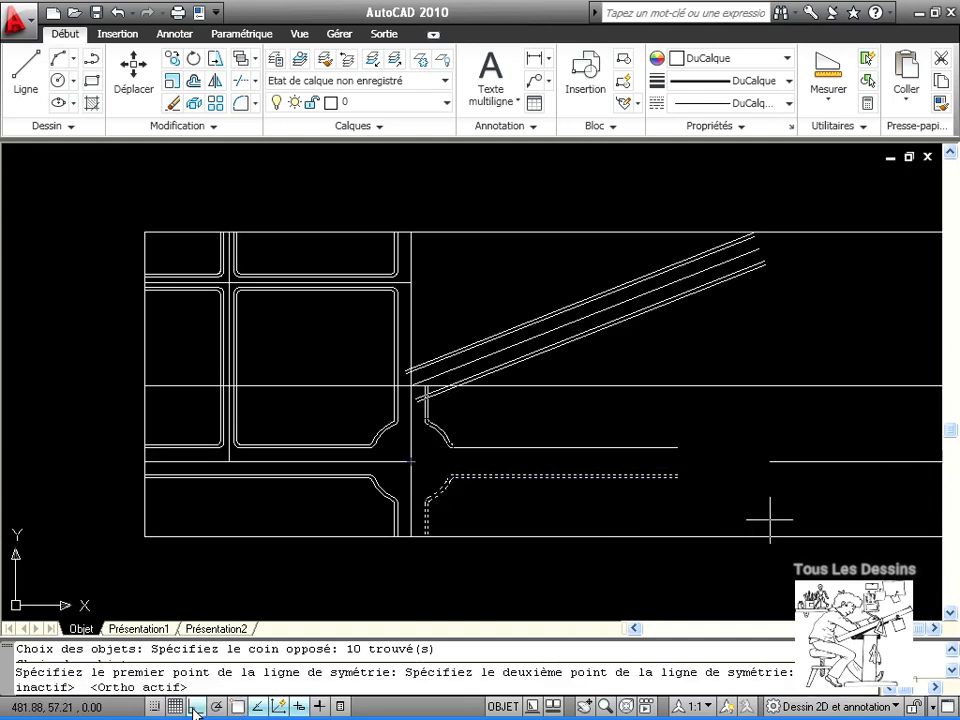
{"action": "left_click", "coordinate": [777, 455]}
{"action": "key", "text": "Return"}
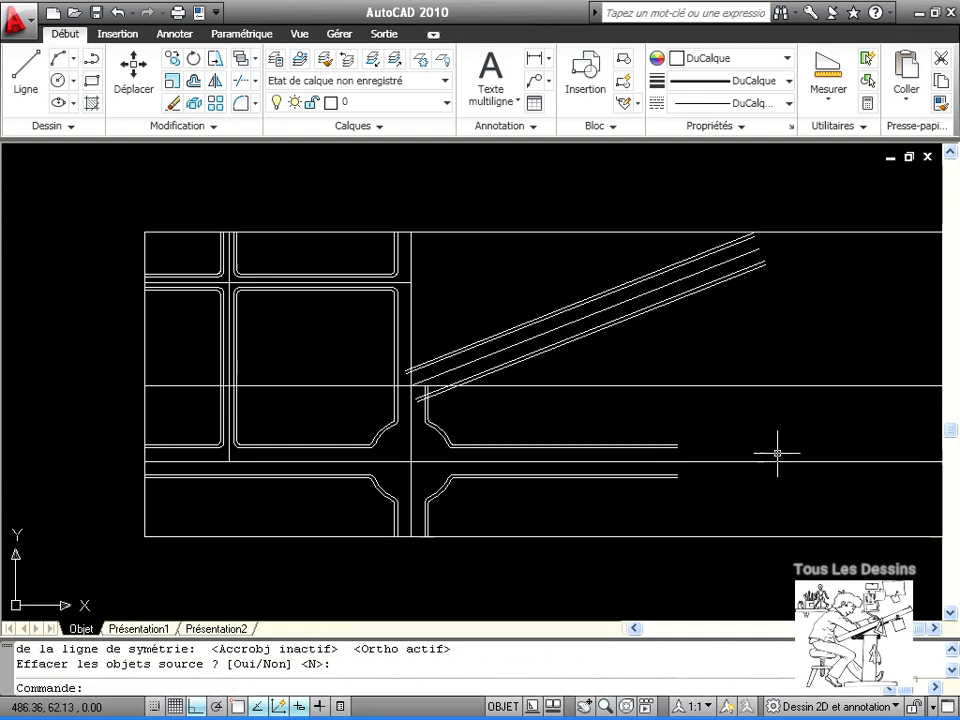
Fillet the lowest oblique line with the right-hand vertical line of the mirrored block at radius 2
{"action": "scroll", "coordinate": [489, 433], "scroll_direction": "up", "scroll_amount": 4}
{"action": "mouse_move", "coordinate": [489, 433]}
{"action": "middle_mouse_down"}
{"action": "mouse_move", "coordinate": [558, 499]}
{"action": "mouse_move", "coordinate": [553, 479]}
{"action": "middle_mouse_up"}
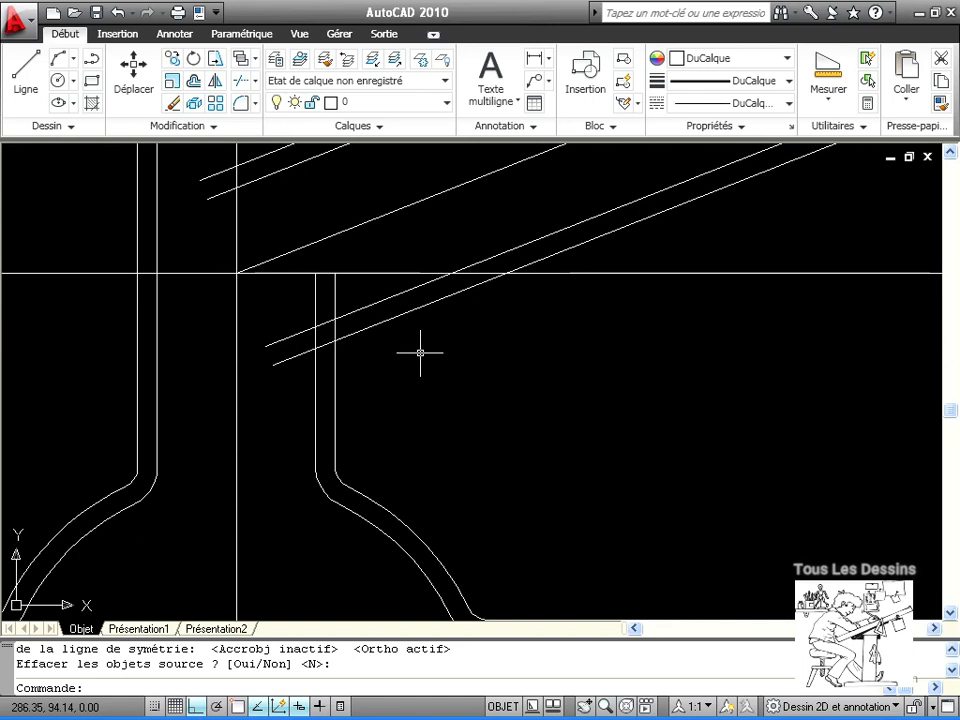
{"action": "left_click", "coordinate": [241, 104]}
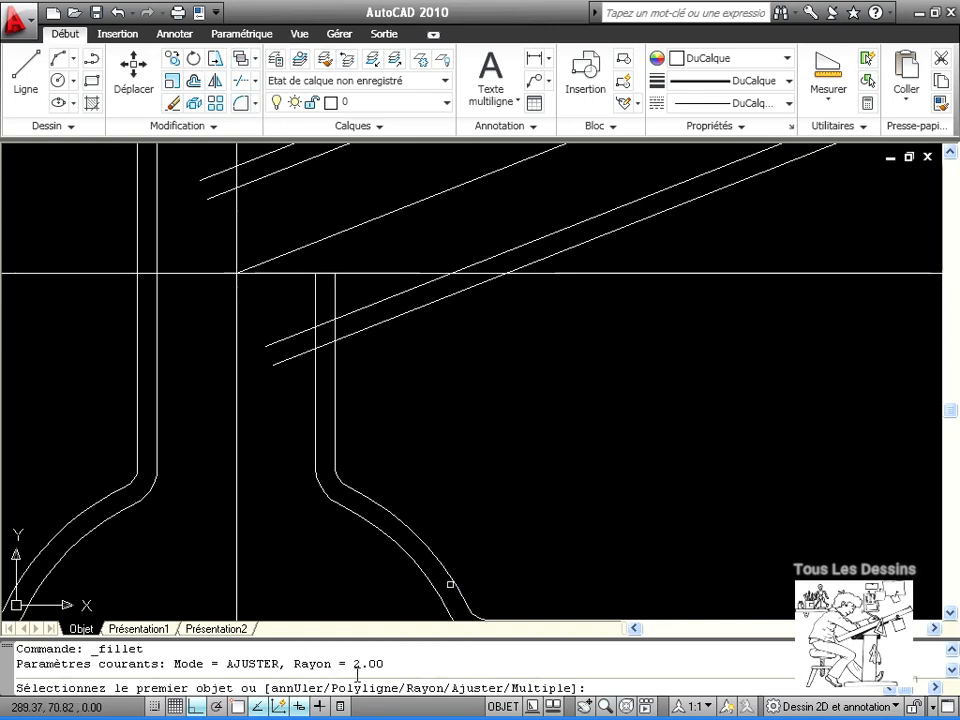
{"action": "left_click", "coordinate": [357, 332]}
{"action": "left_click", "coordinate": [336, 389]}
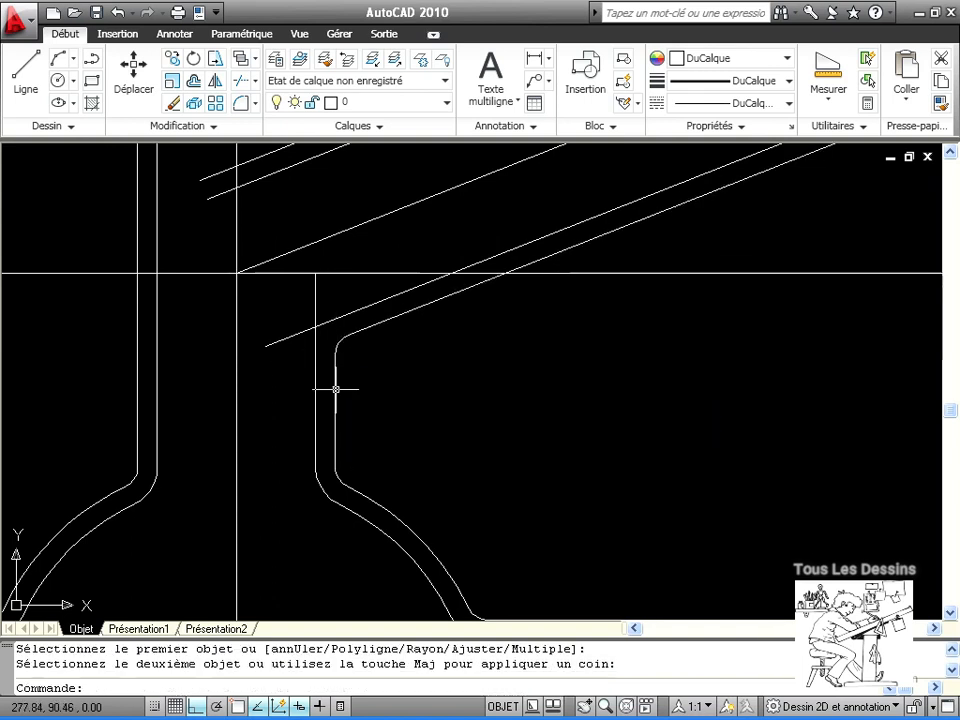
Fillet the inner oblique line below the road axis with the mirrored block's left vertical line at radius 4
{"action": "key", "text": "Return"}
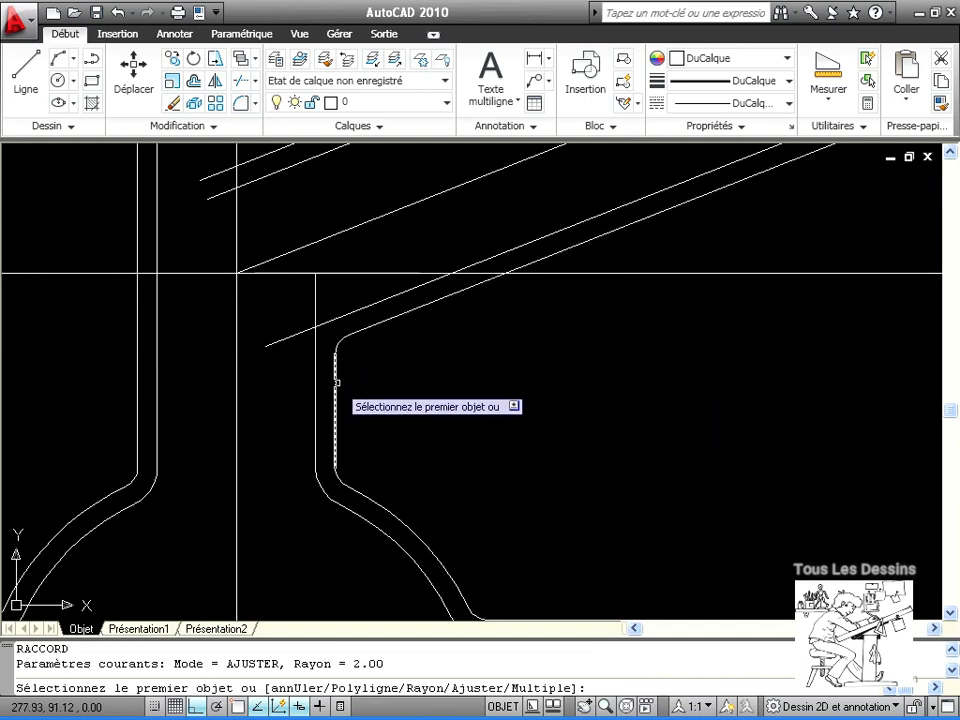
{"action": "key", "text": "Down"}
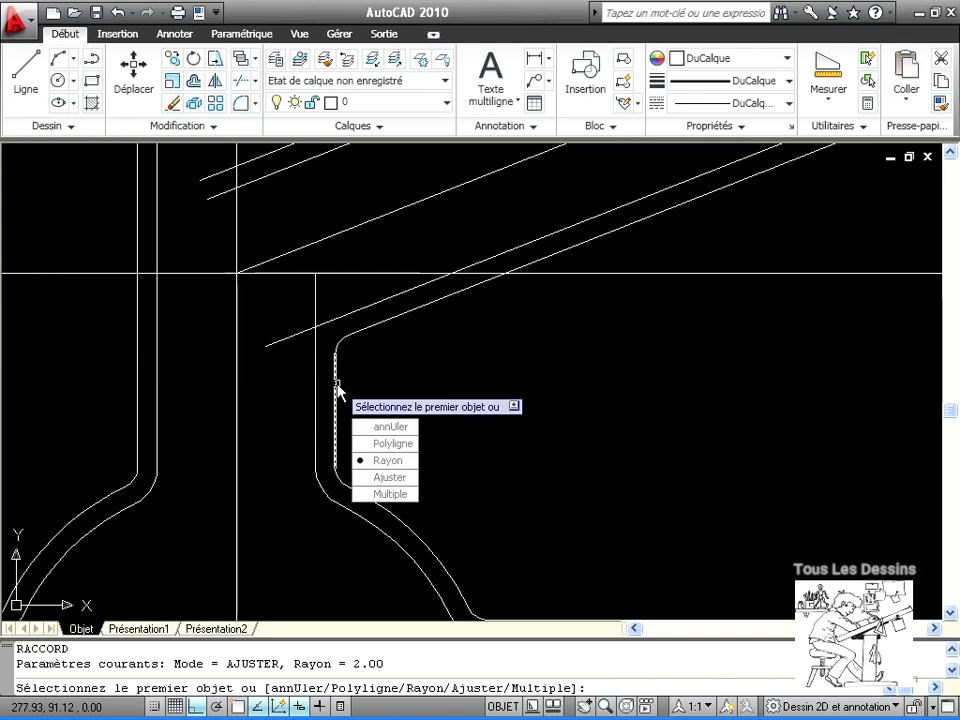
{"action": "key", "text": "Return"}
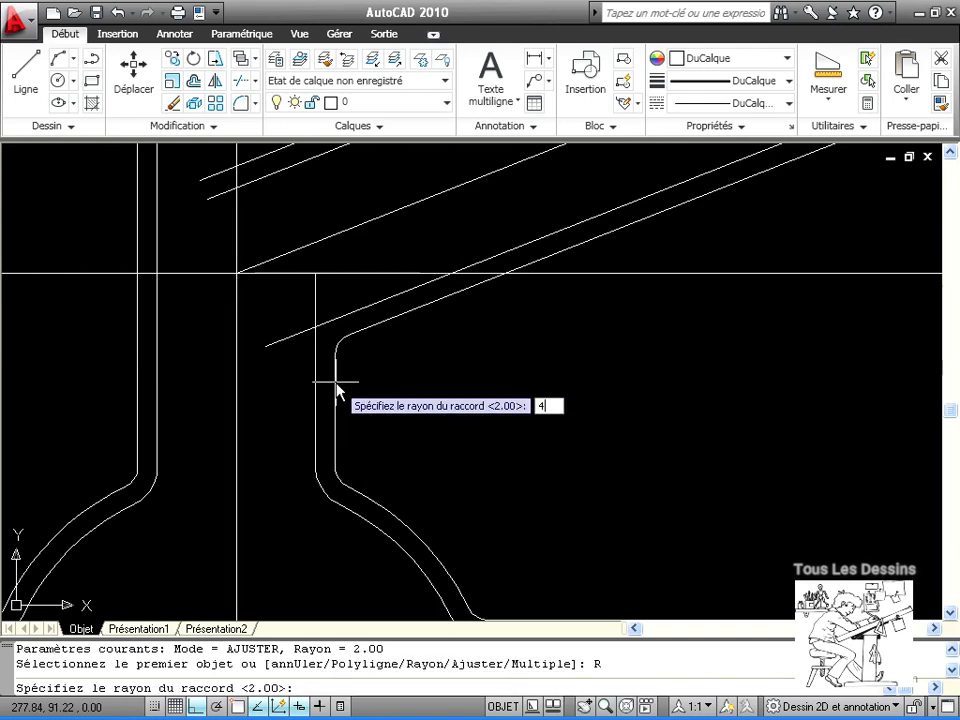
{"action": "key", "text": "Return"}
{"action": "left_click", "coordinate": [380, 300]}
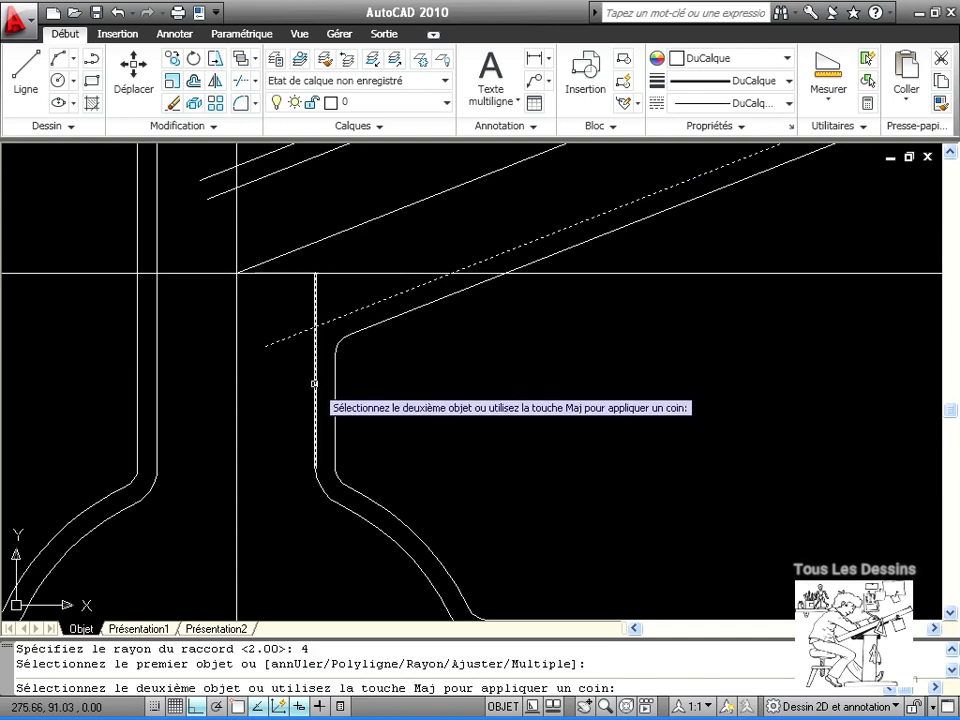
{"action": "left_click", "coordinate": [317, 384]}
Copy the two short vertical lines of the block below the oblique road straight up by about 74, above the road
{"action": "scroll", "coordinate": [461, 444], "scroll_direction": "down", "scroll_amount": 4}
{"action": "middle_click_drag", "start_coordinate": [460, 445], "coordinate": [478, 558]}
{"action": "scroll", "coordinate": [478, 558], "scroll_direction": "down", "scroll_amount": 2}
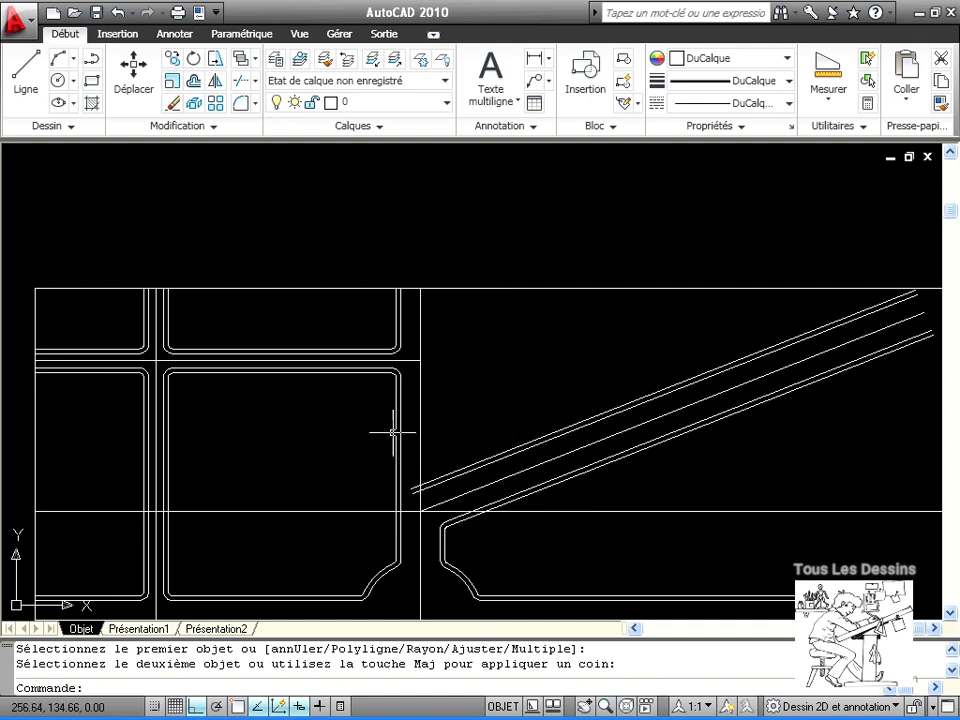
{"action": "left_click", "coordinate": [173, 59]}
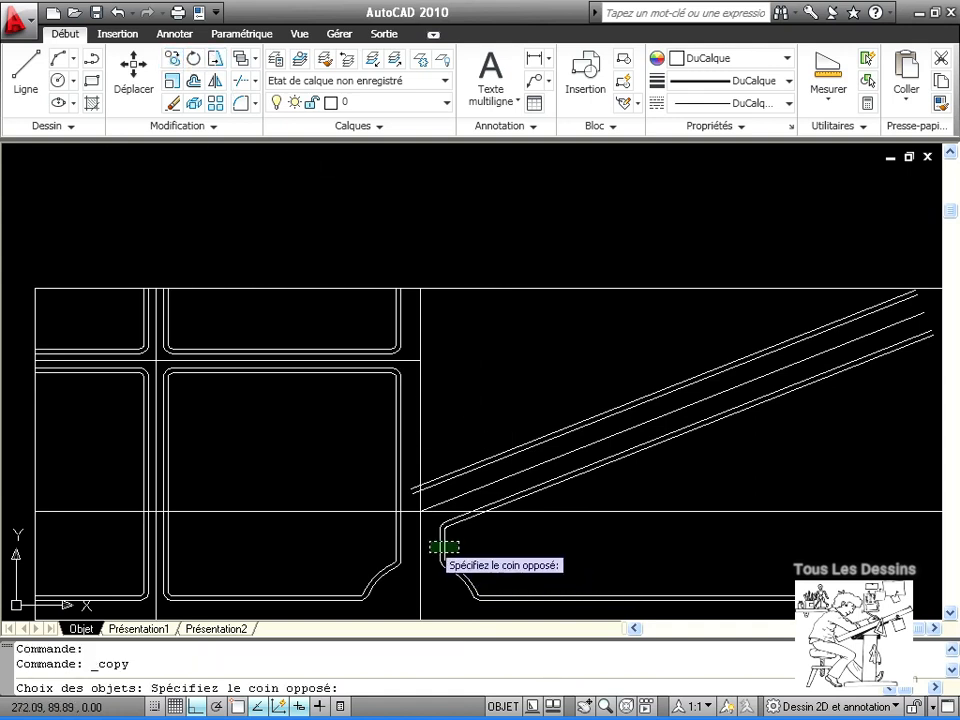
{"action": "left_click", "coordinate": [430, 541]}
{"action": "key", "text": "Return"}
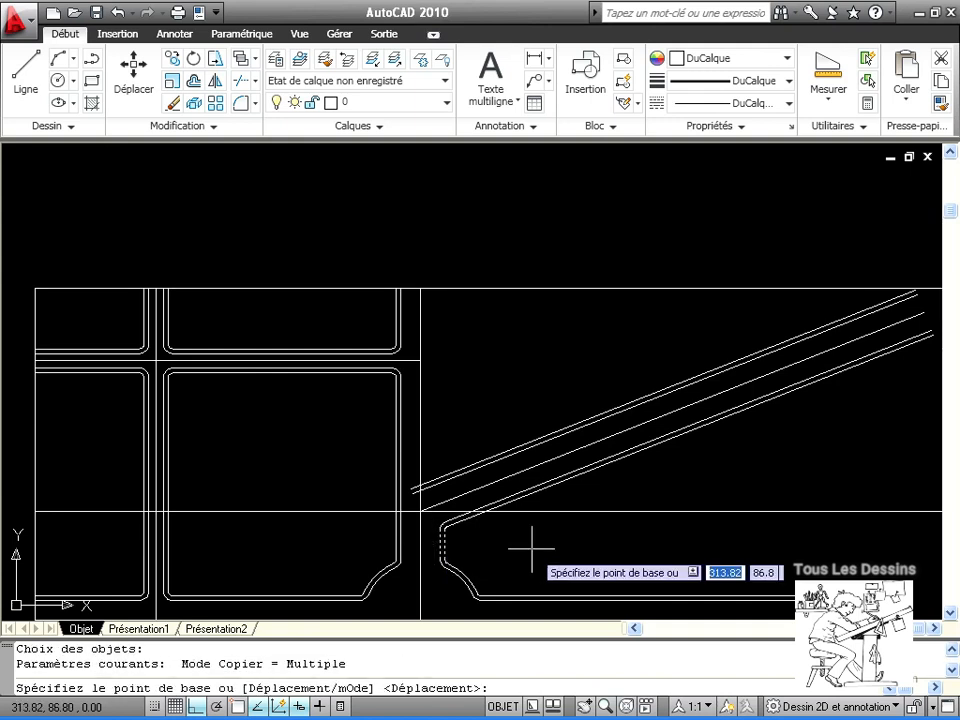
{"action": "left_click", "coordinate": [441, 549]}
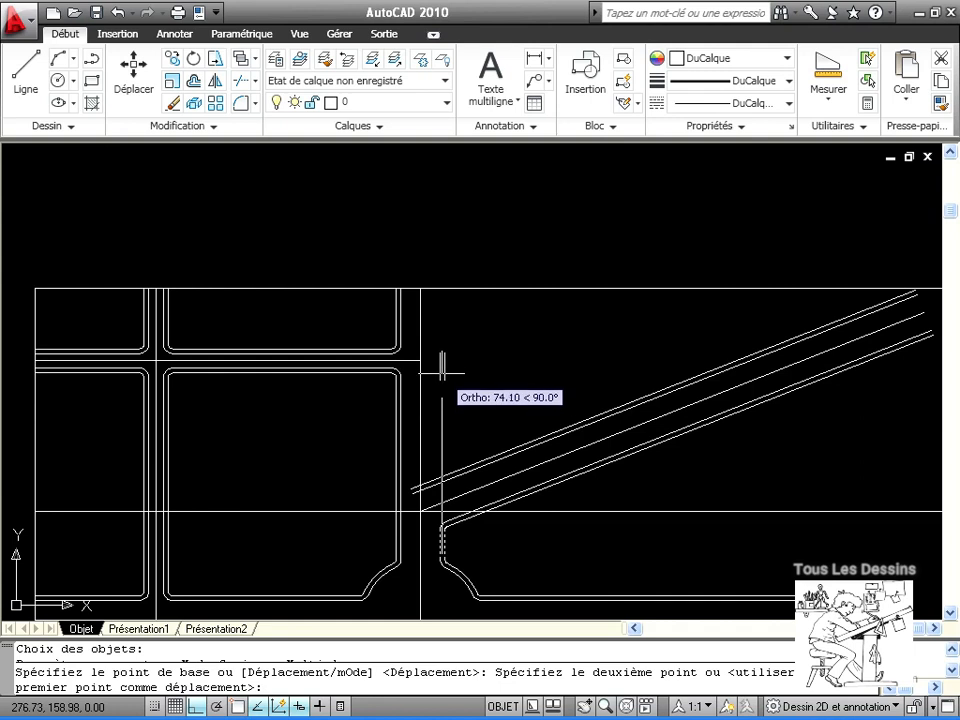
{"action": "left_click", "coordinate": [441, 373]}
{"action": "key", "text": "Return"}
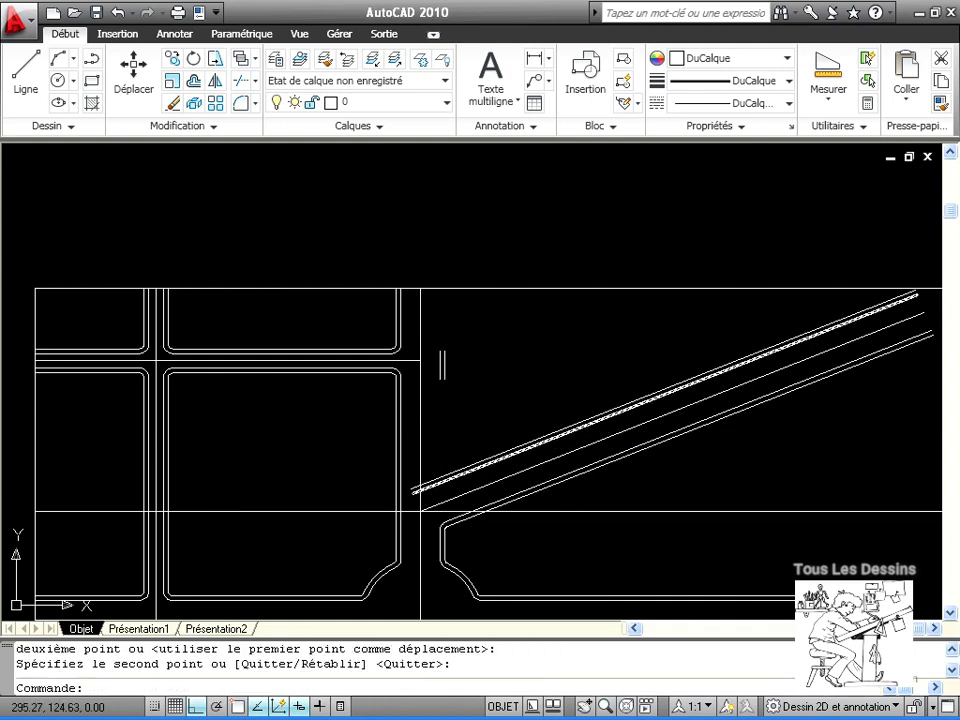
Fillet the left copied vertical line with the lower line of the upper oblique pair at radius 4
{"action": "left_click", "coordinate": [240, 105]}
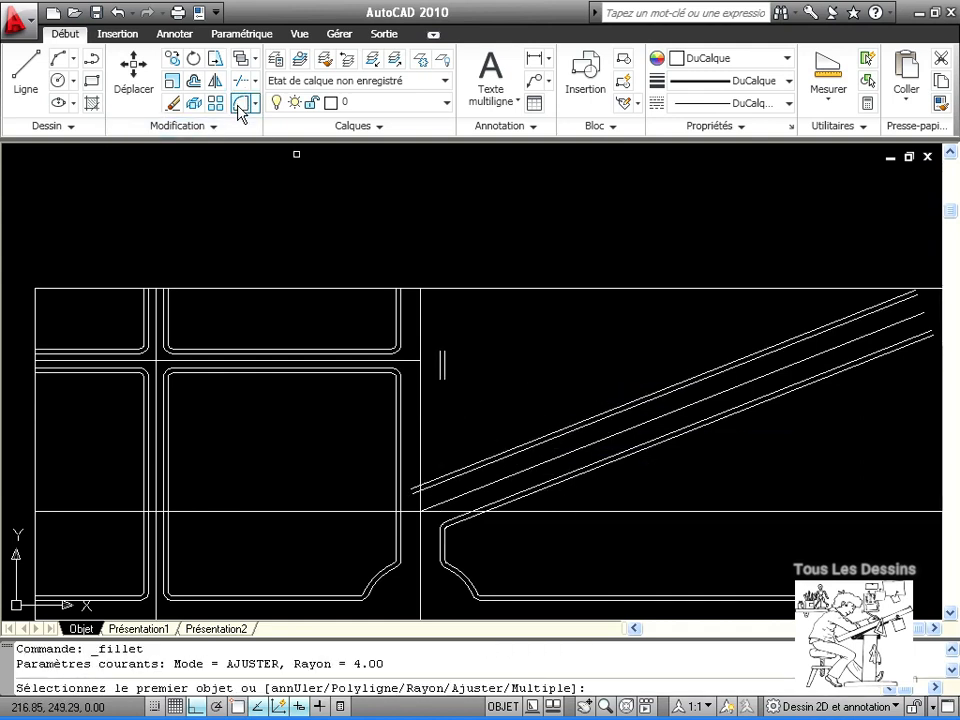
{"action": "scroll", "coordinate": [438, 370], "scroll_direction": "up", "scroll_amount": 3}
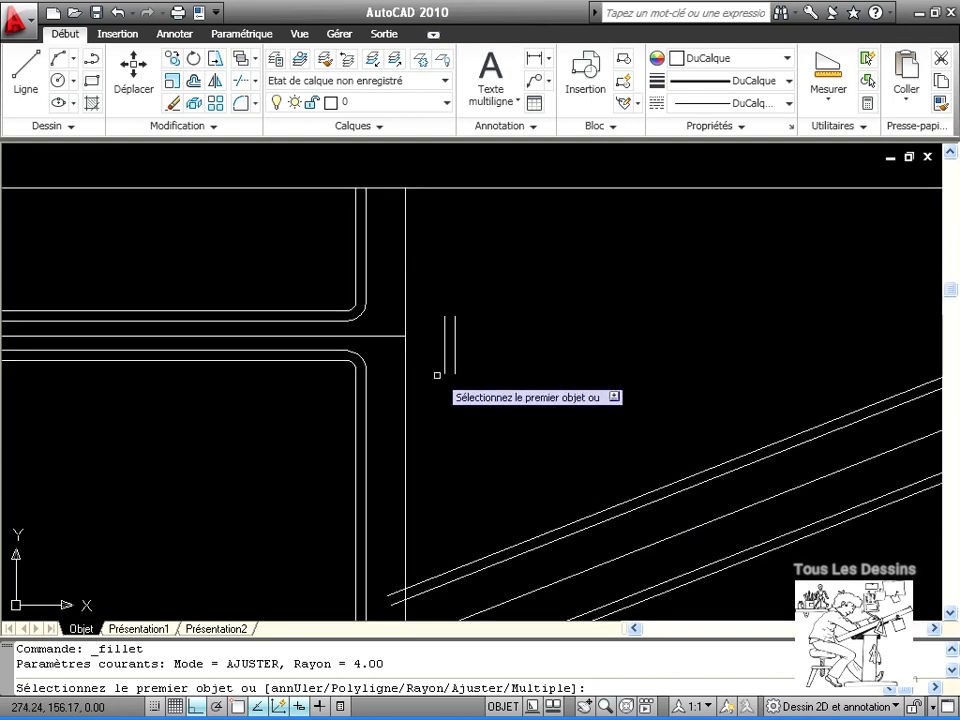
{"action": "left_click", "coordinate": [443, 370]}
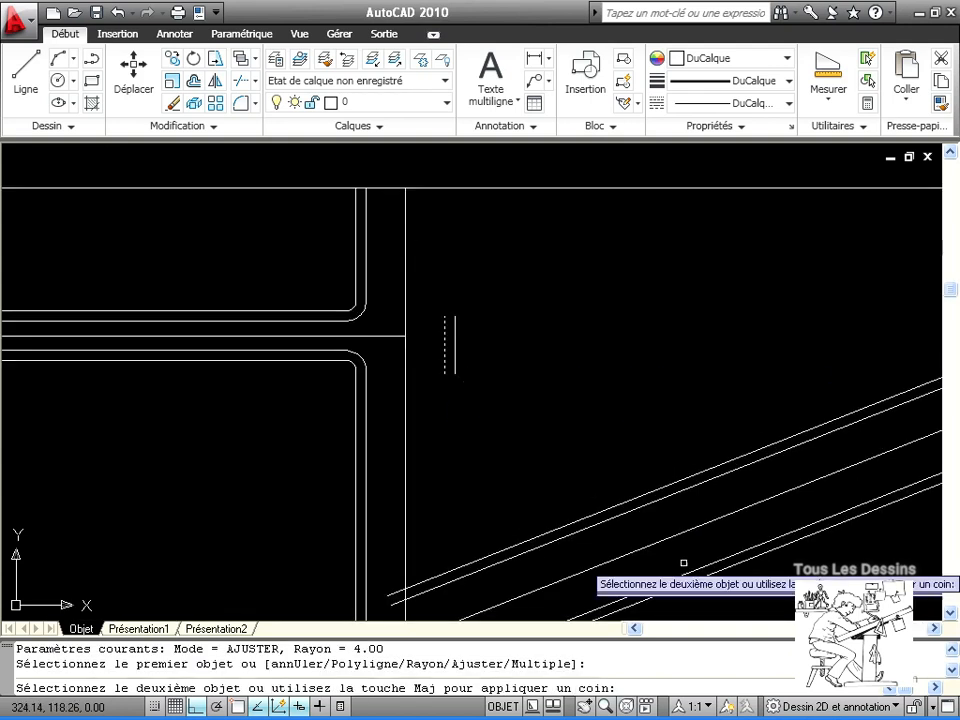
{"action": "left_click", "coordinate": [690, 490]}
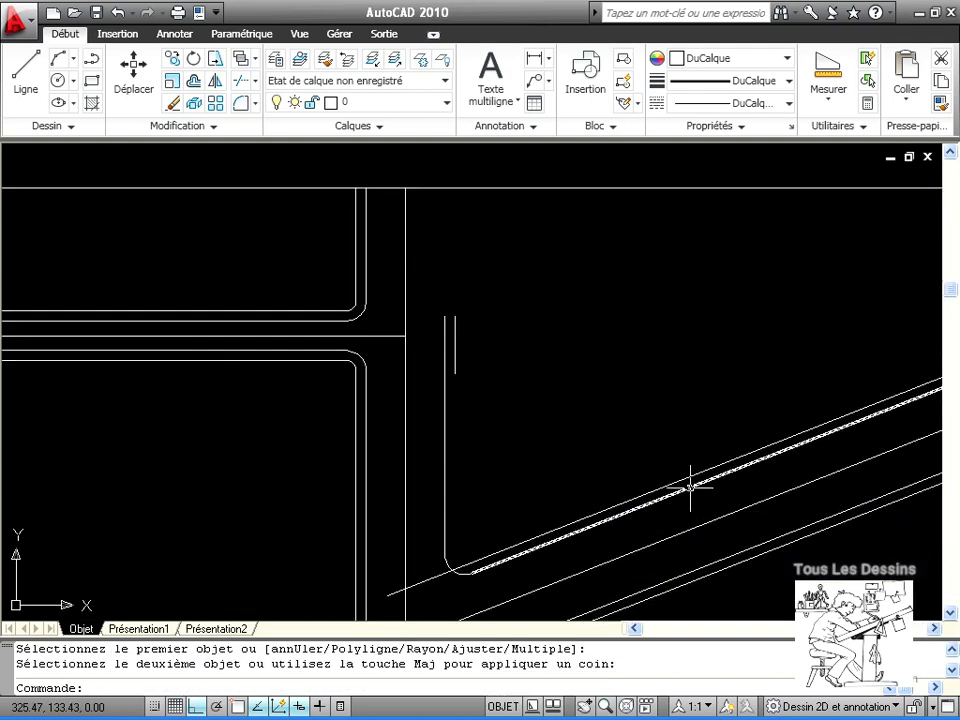
Fillet the right copied vertical line with the upper line of the upper oblique pair at radius 2
{"action": "key", "text": "Return"}
{"action": "type", "text": "r"}
{"action": "key", "text": "Return"}
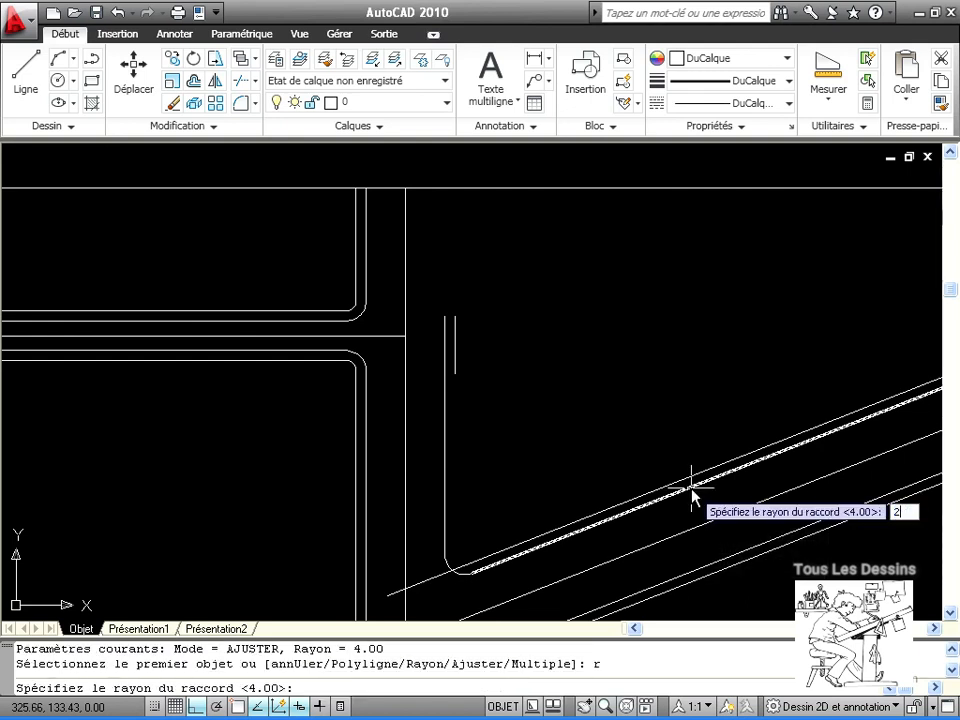
{"action": "key", "text": "Return"}
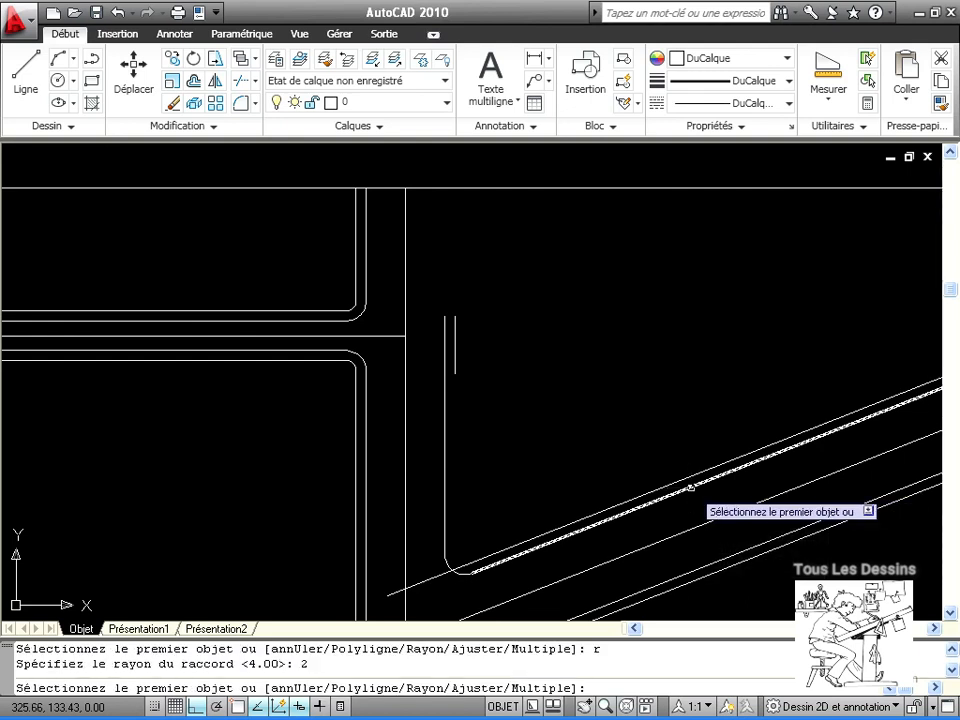
{"action": "left_click", "coordinate": [454, 355]}
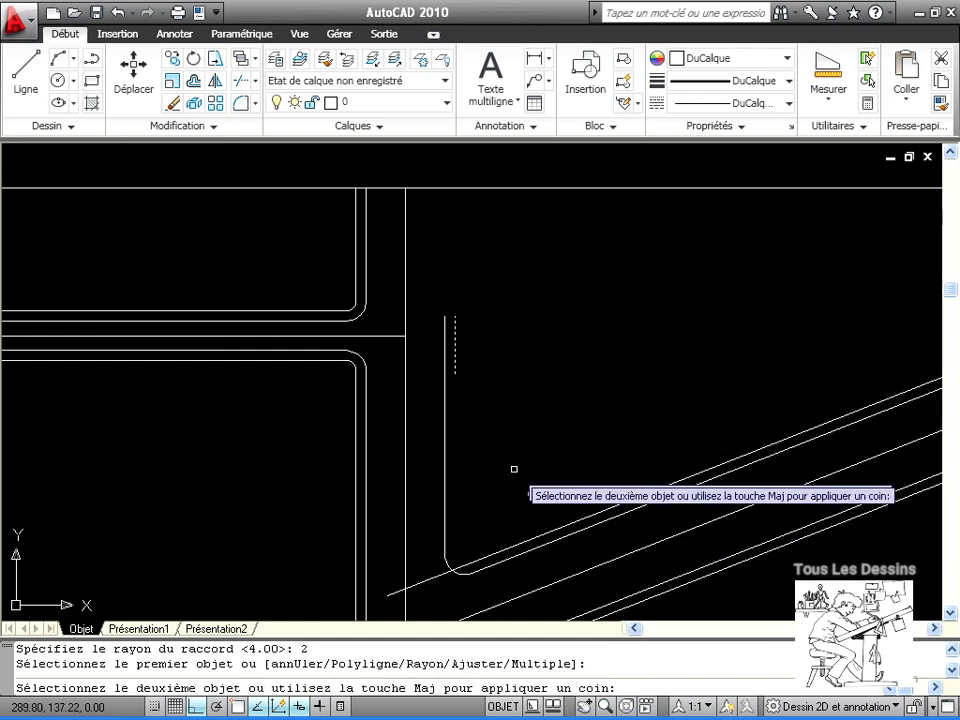
{"action": "left_click", "coordinate": [535, 537]}
Extend the two copied vertical lines above the oblique road up to the plan's upper boundary line
{"action": "middle_click_drag", "start_coordinate": [537, 511], "coordinate": [643, 533]}
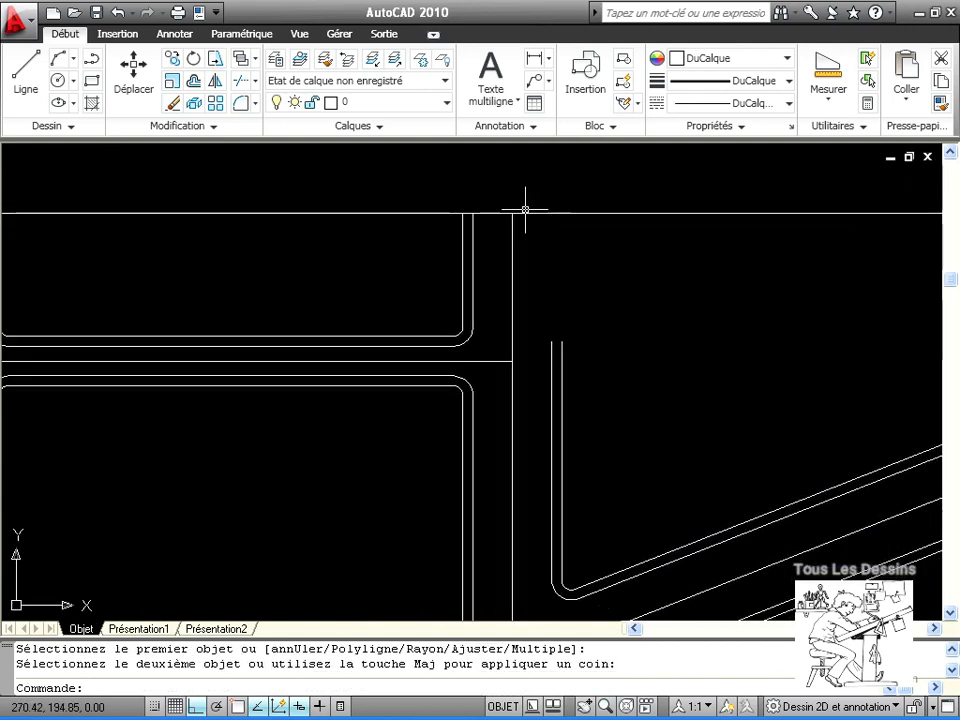
{"action": "middle_click_drag", "start_coordinate": [614, 366], "coordinate": [506, 303]}
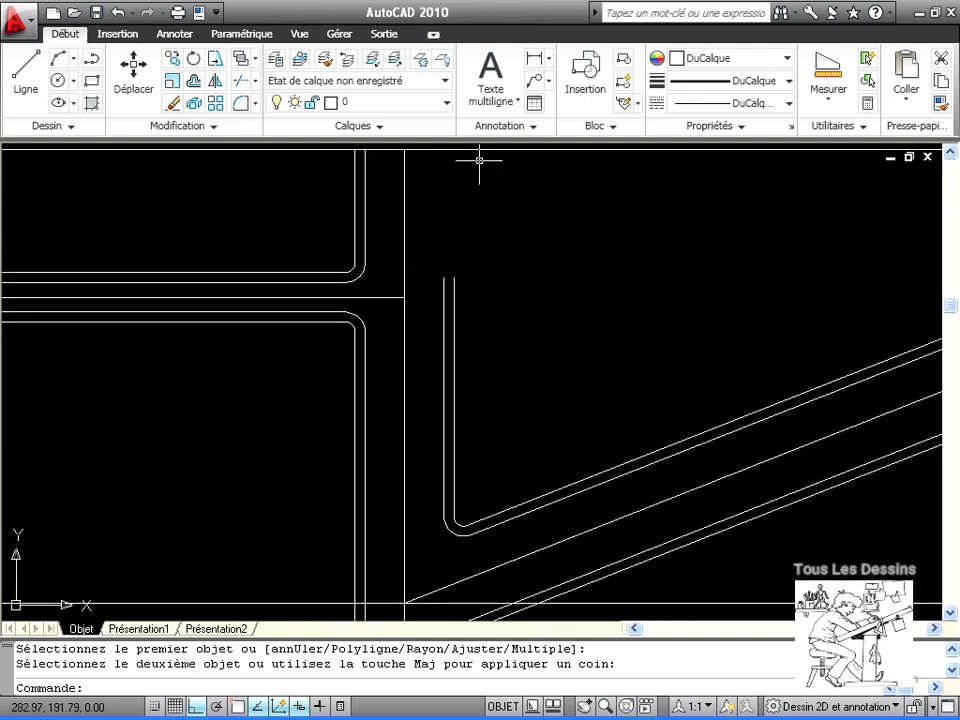
{"action": "left_click", "coordinate": [257, 88]}
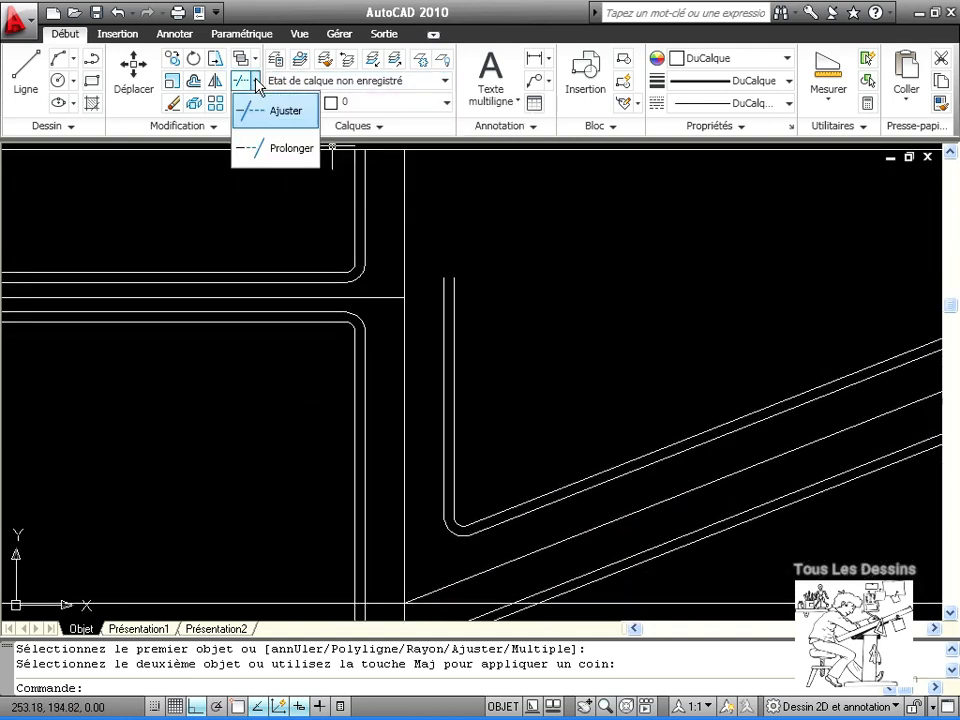
{"action": "left_click", "coordinate": [276, 150]}
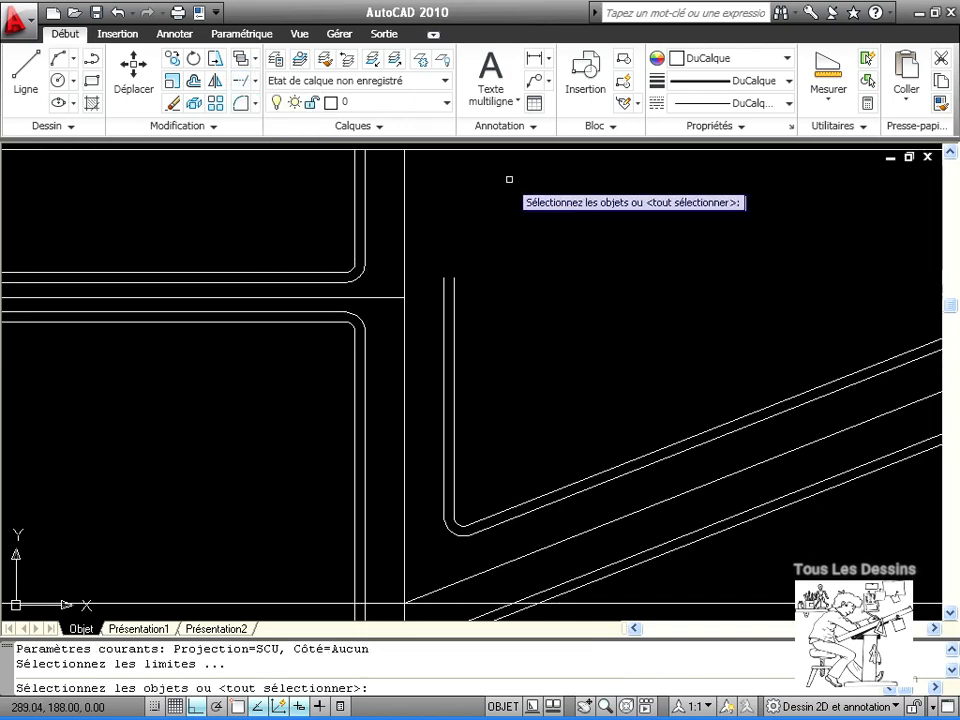
{"action": "left_click", "coordinate": [497, 150]}
{"action": "key", "text": "Return"}
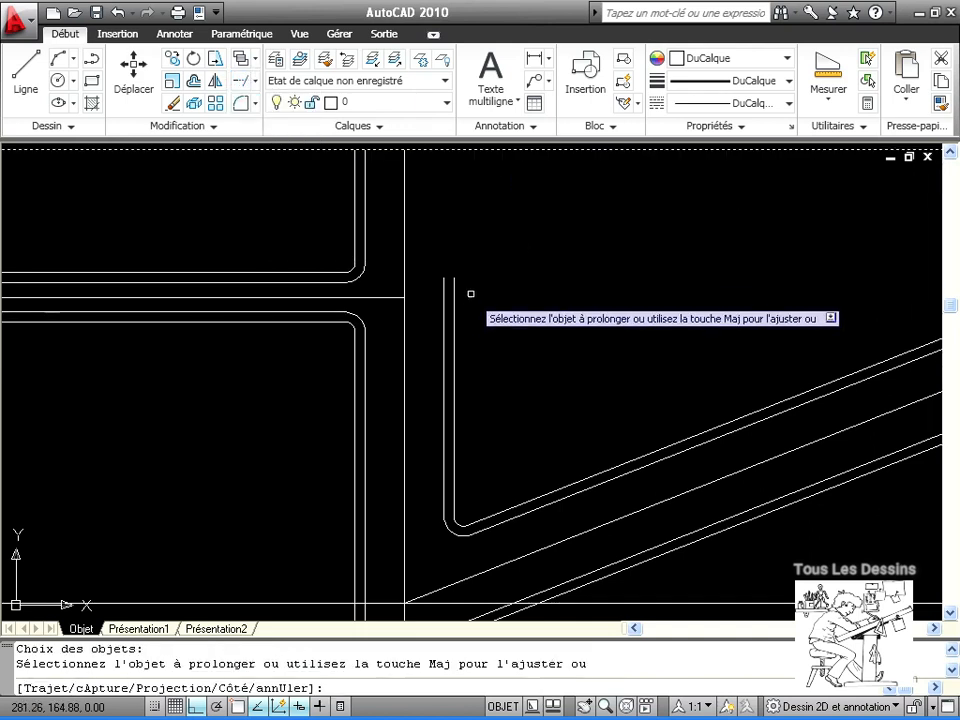
{"action": "left_click", "coordinate": [471, 298]}
{"action": "left_click", "coordinate": [424, 262]}
Offset the main vertical road axis by 85 to the right to form the plan's right boundary
{"action": "scroll", "coordinate": [638, 435], "scroll_direction": "down", "scroll_amount": 3}
{"action": "middle_click_drag", "start_coordinate": [638, 435], "coordinate": [414, 343]}
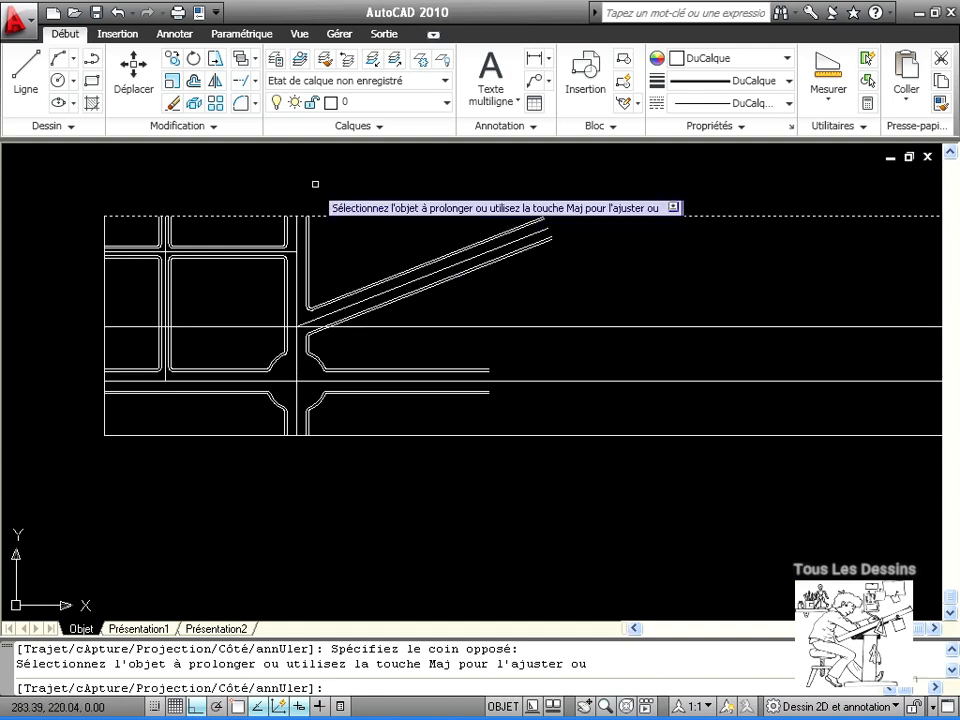
{"action": "left_click", "coordinate": [195, 81]}
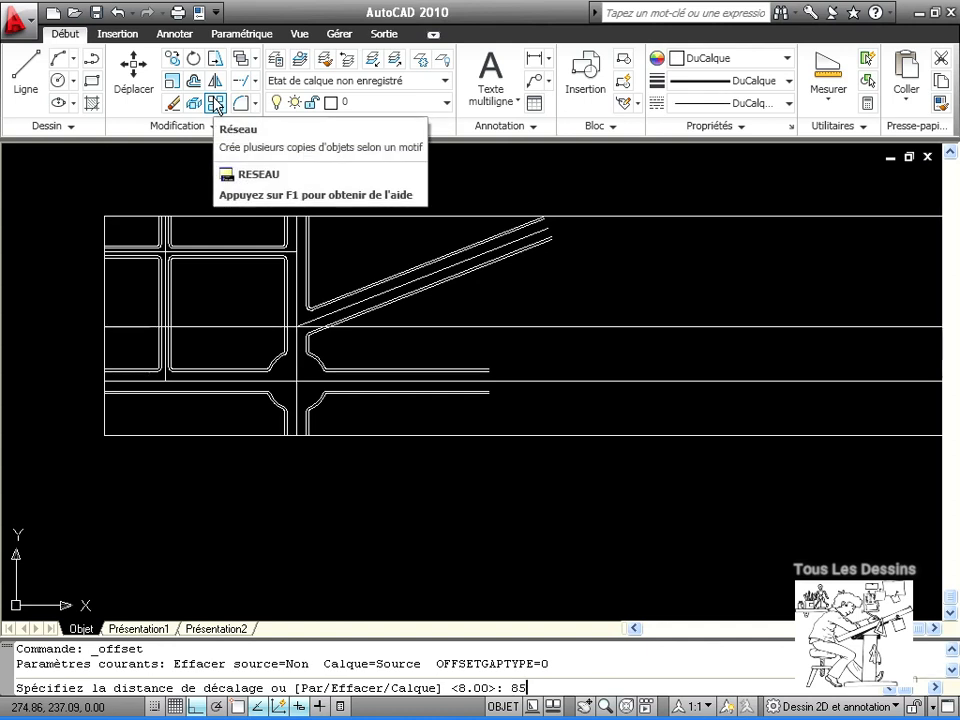
{"action": "type", "text": "85"}
{"action": "key", "text": "Return"}
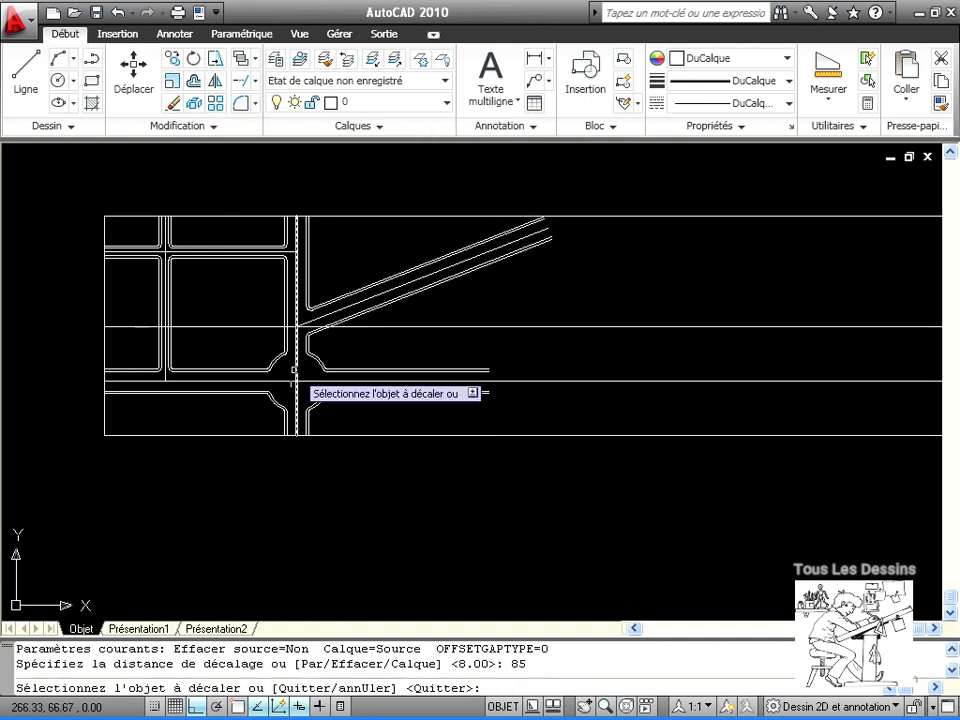
{"action": "left_click", "coordinate": [294, 370]}
{"action": "left_click", "coordinate": [455, 378]}
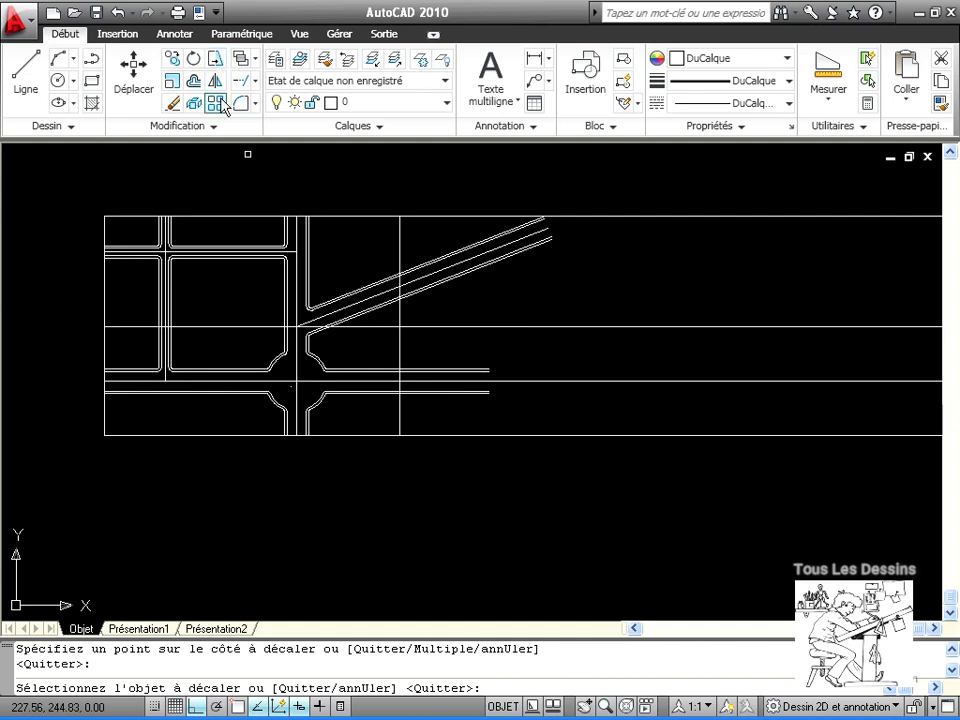
Trim all horizontal and oblique lines that run beyond the new right boundary
{"action": "left_click", "coordinate": [243, 87]}
{"action": "left_click", "coordinate": [256, 81]}
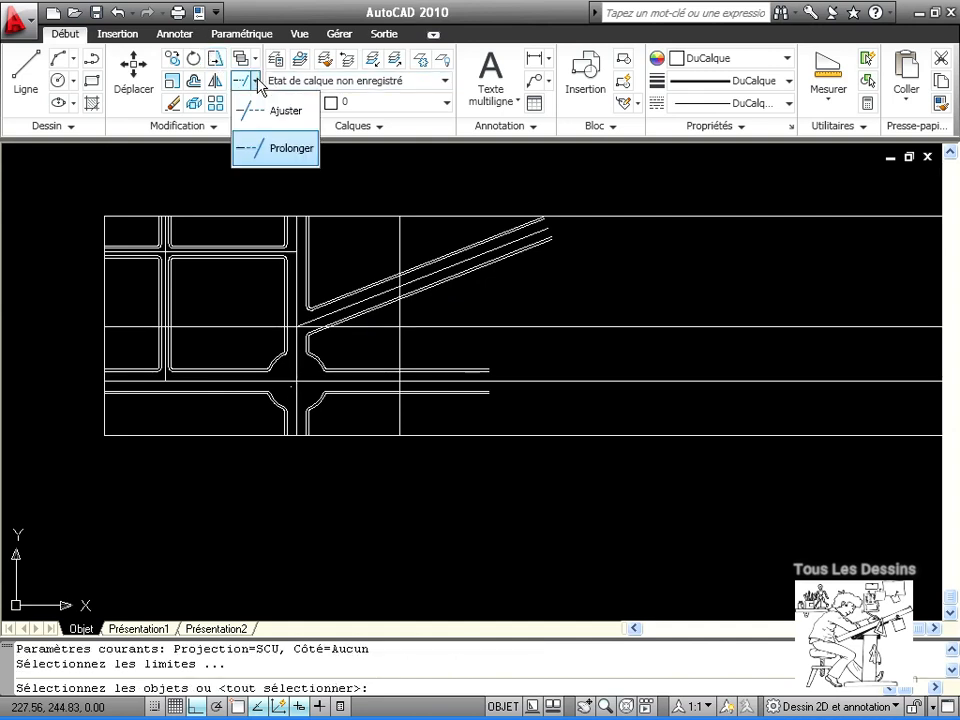
{"action": "left_click", "coordinate": [272, 115]}
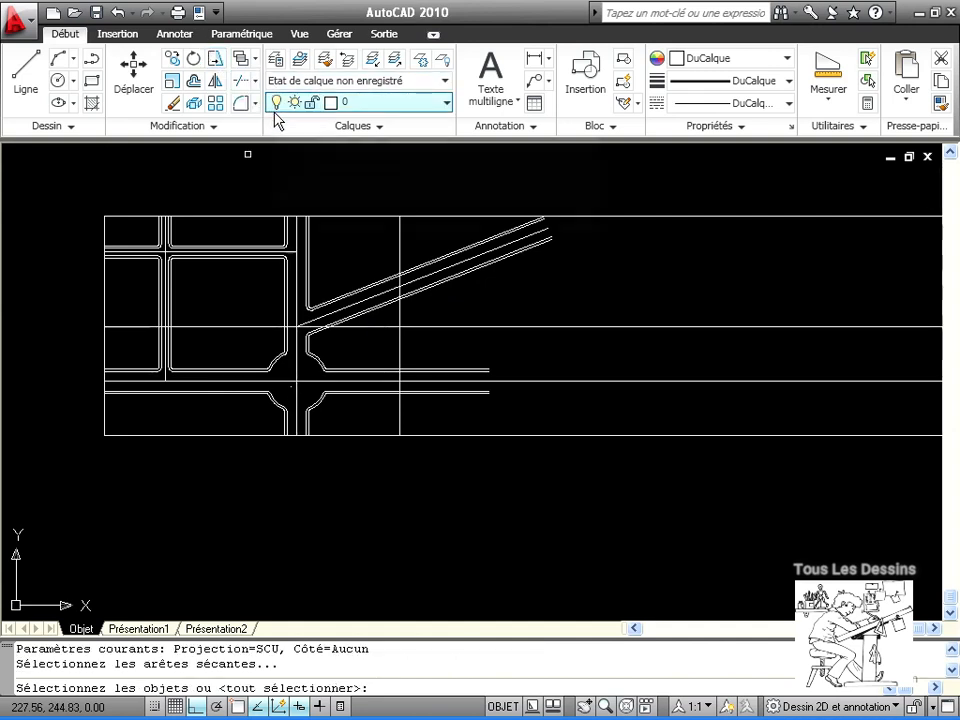
{"action": "key", "text": "Return"}
{"action": "left_click", "coordinate": [520, 458]}
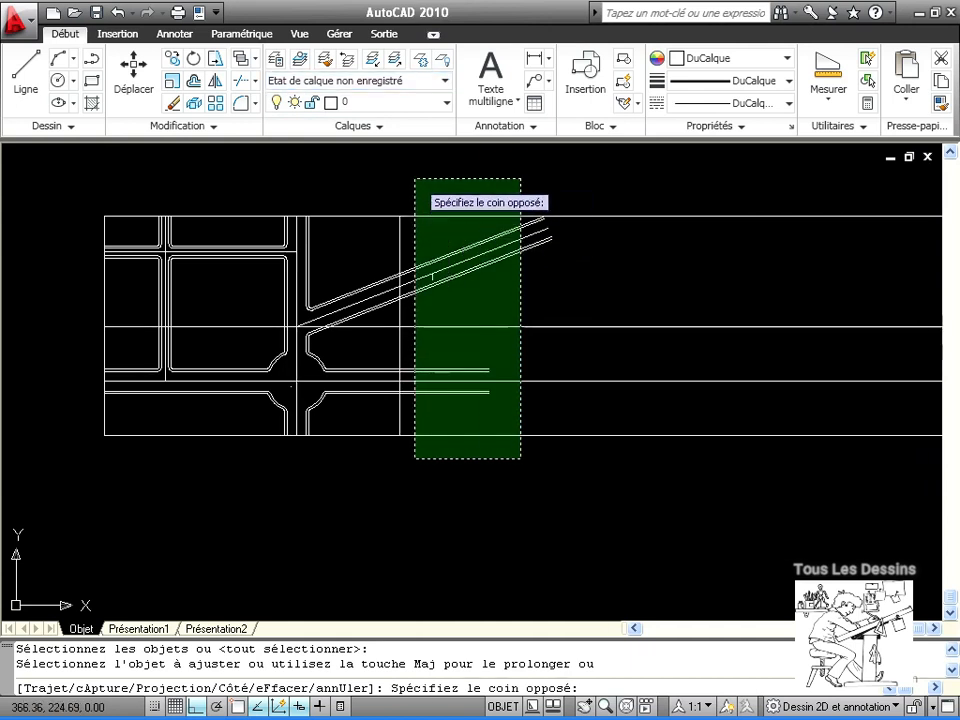
{"action": "left_click", "coordinate": [415, 180]}
{"action": "middle_click_drag", "start_coordinate": [454, 336], "coordinate": [508, 428]}
{"action": "key", "text": "Escape"}
Trim away the part of the middle horizontal construction line left of the main vertical road axis
{"action": "scroll", "coordinate": [320, 548], "scroll_direction": "up", "scroll_amount": 2}
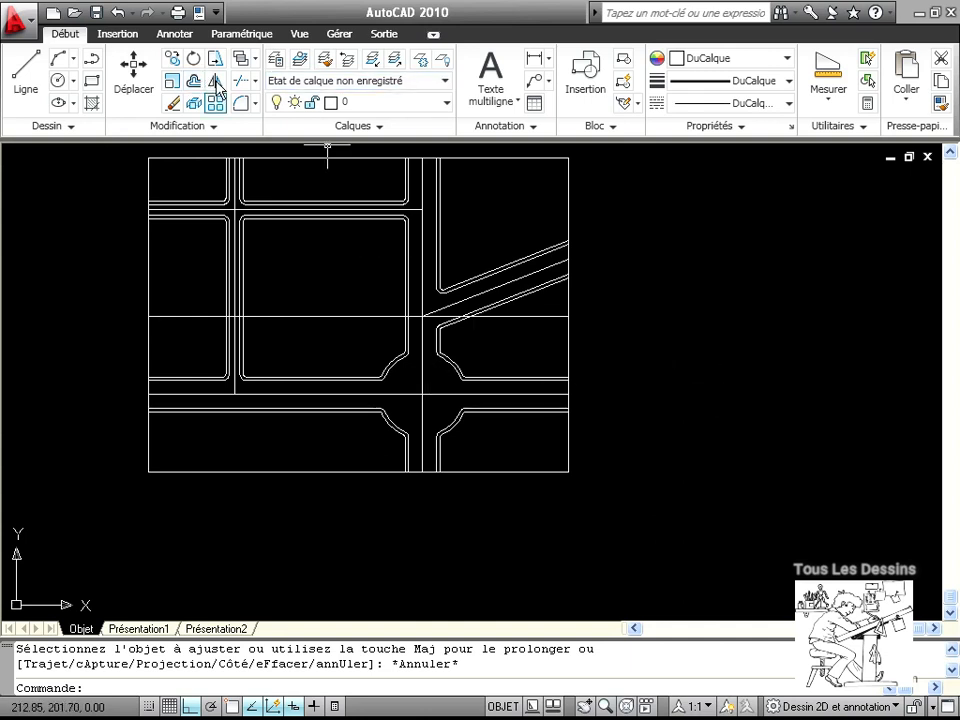
{"action": "key", "text": "Return"}
{"action": "left_click", "coordinate": [423, 345]}
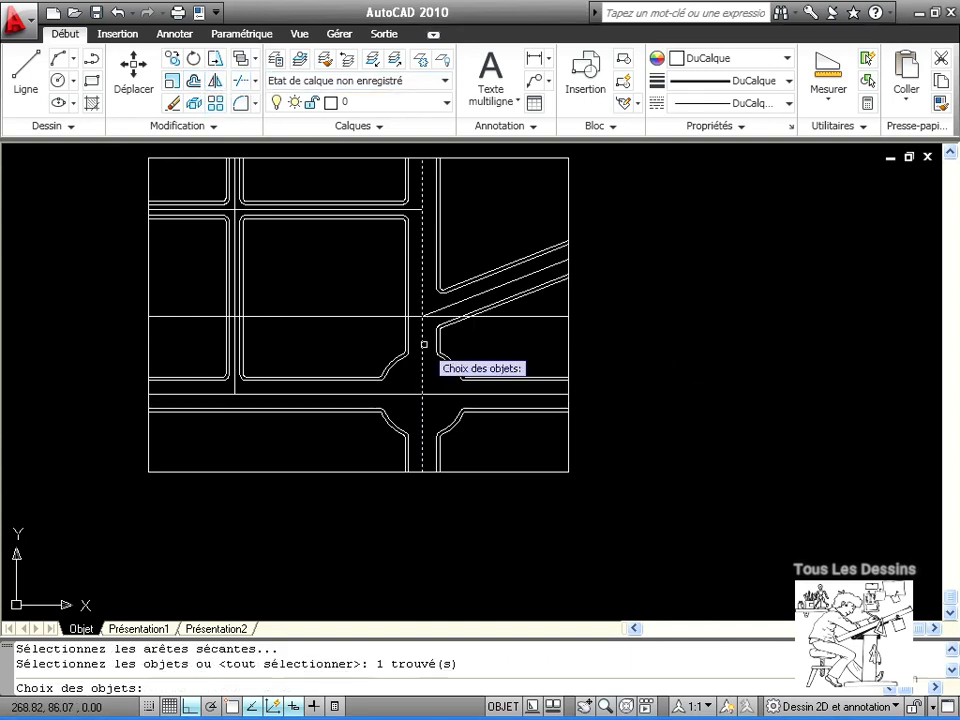
{"action": "key", "text": "Return"}
{"action": "left_click", "coordinate": [354, 316]}
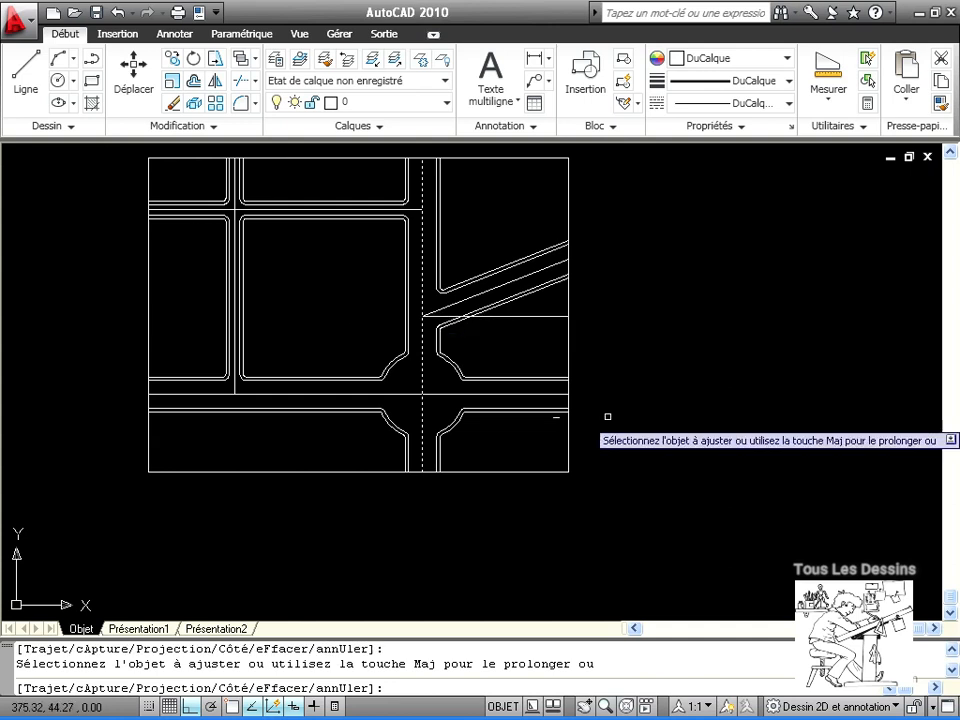
{"action": "key", "text": "Return"}
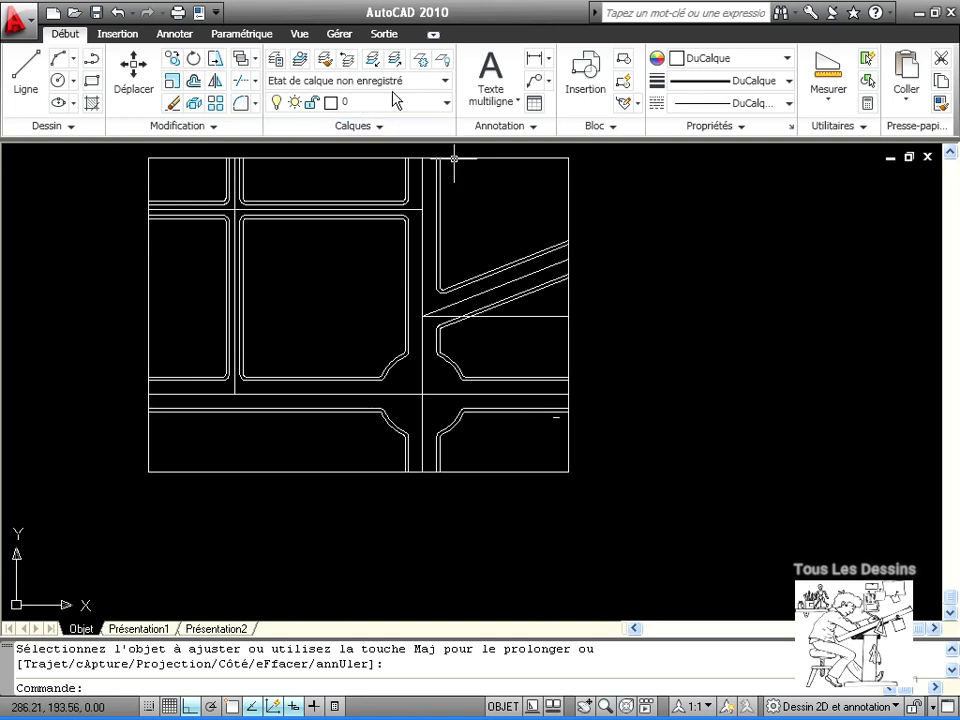
Offset the oblique road axis by 2 on both sides
{"action": "left_click", "coordinate": [194, 82]}
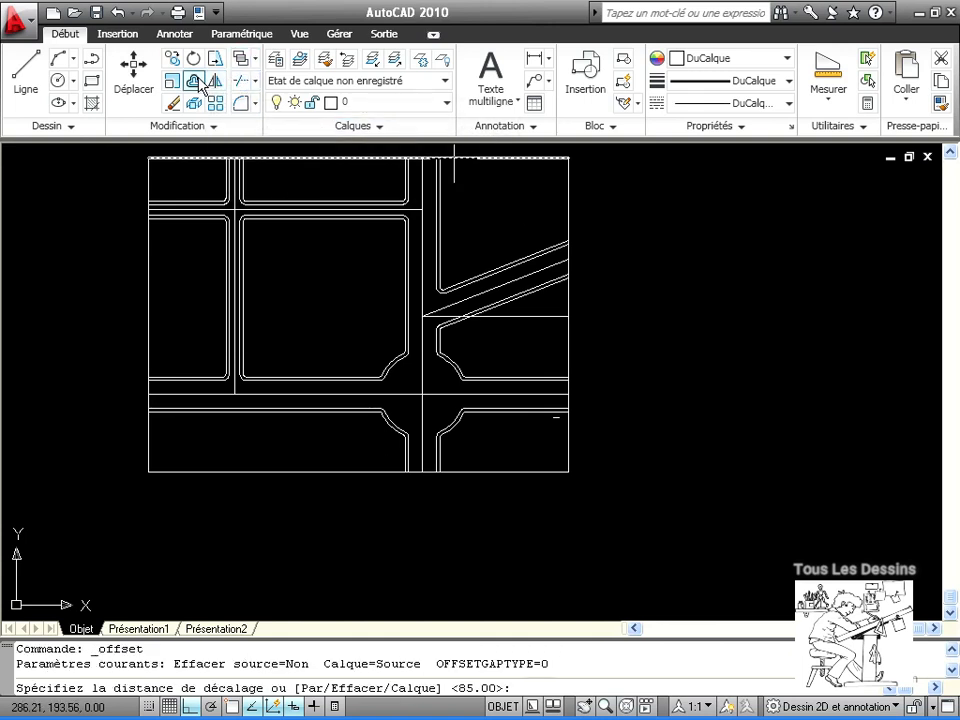
{"action": "type", "text": "2"}
{"action": "key", "text": "Return"}
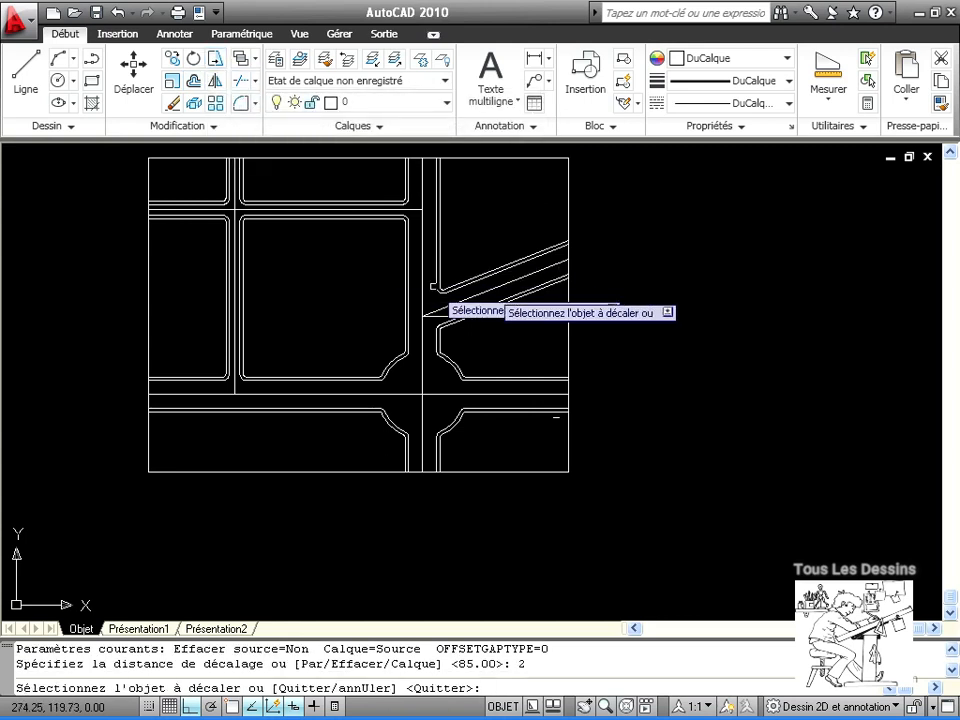
{"action": "left_click", "coordinate": [484, 292]}
{"action": "left_click", "coordinate": [476, 231]}
{"action": "left_click", "coordinate": [486, 290]}
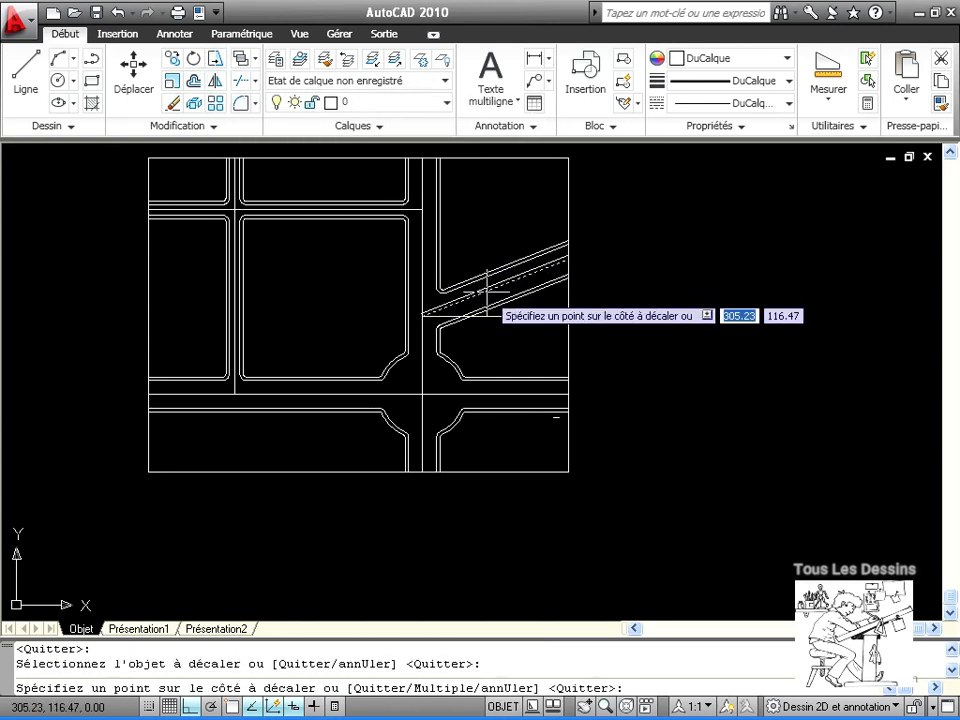
{"action": "left_click", "coordinate": [529, 335]}
Draw a circle tangent to the upper block's inner vertical line and both offset lines of the oblique axis
{"action": "scroll", "coordinate": [529, 335], "scroll_direction": "up", "scroll_amount": 5}
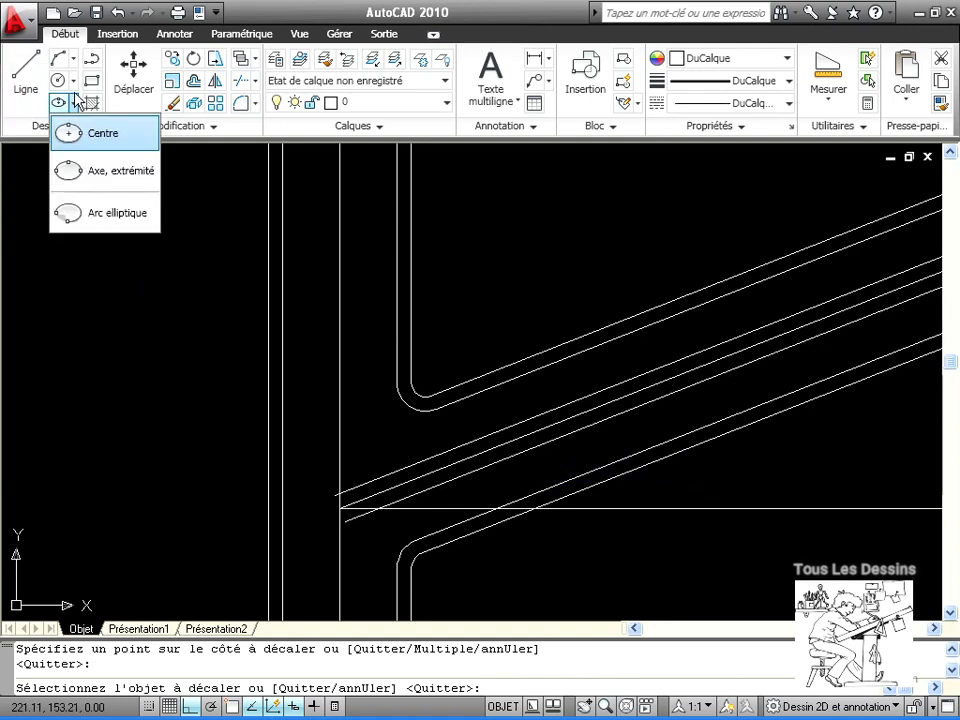
{"action": "left_click", "coordinate": [74, 82]}
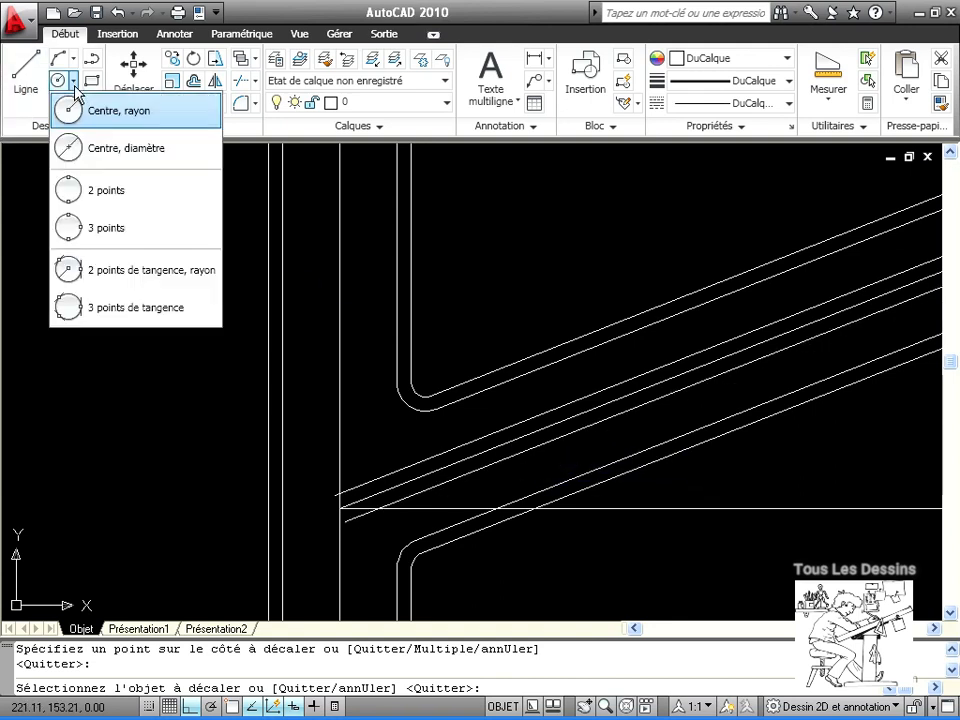
{"action": "left_click", "coordinate": [88, 270]}
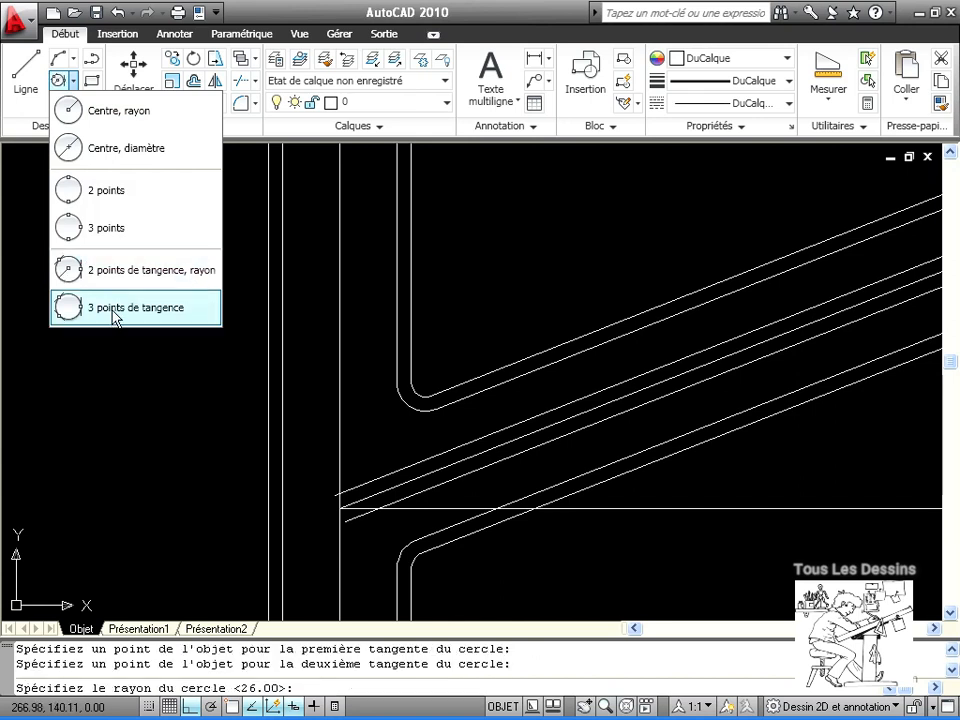
{"action": "left_click", "coordinate": [115, 310]}
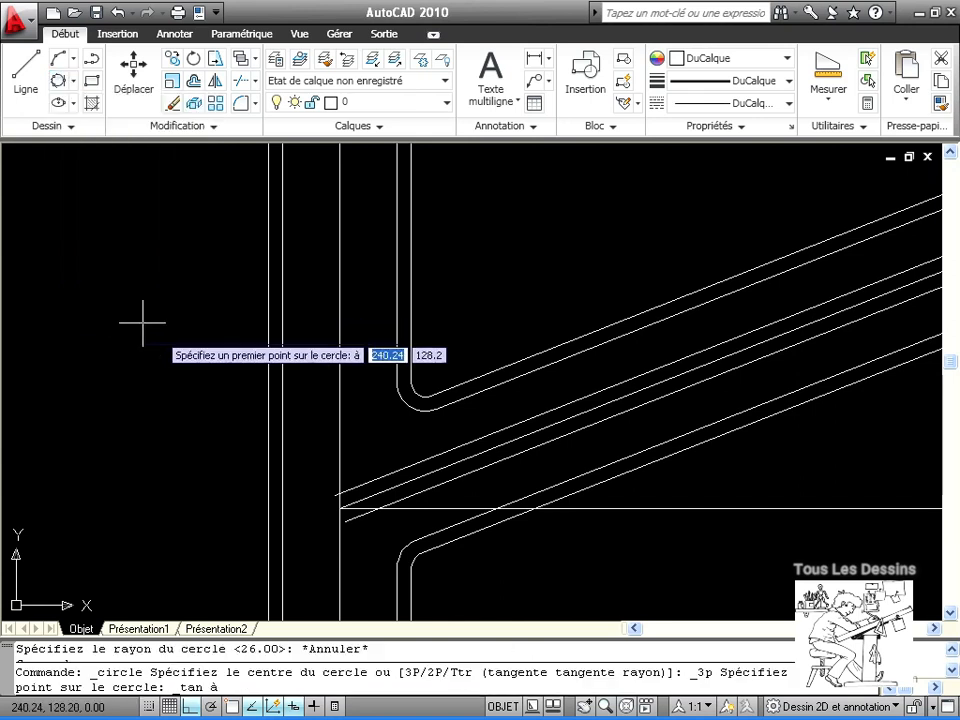
{"action": "left_click", "coordinate": [409, 318]}
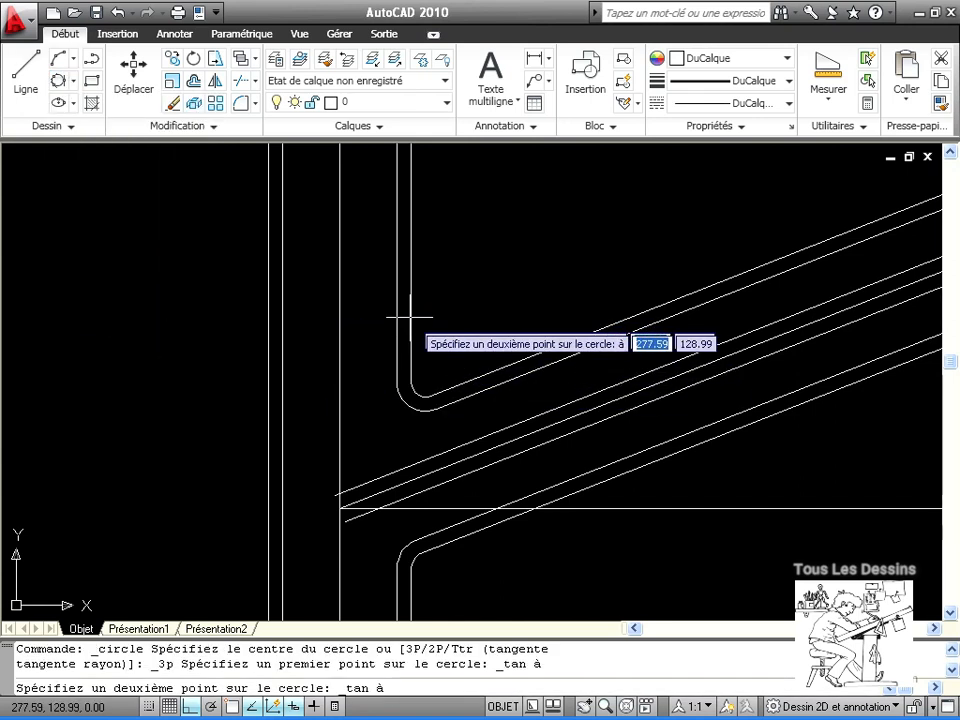
{"action": "left_click", "coordinate": [496, 423]}
{"action": "left_click", "coordinate": [527, 452]}
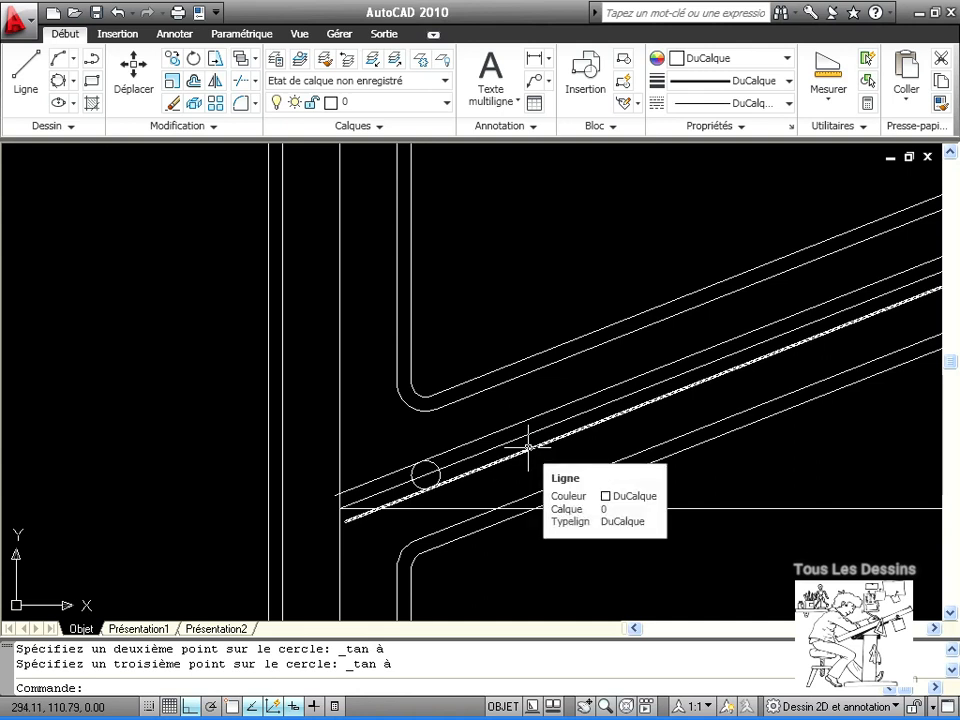
Trim the circle's inner half and the offset lines' left ends to leave a rounded end on the oblique median
{"action": "scroll", "coordinate": [405, 518], "scroll_direction": "up", "scroll_amount": 4}
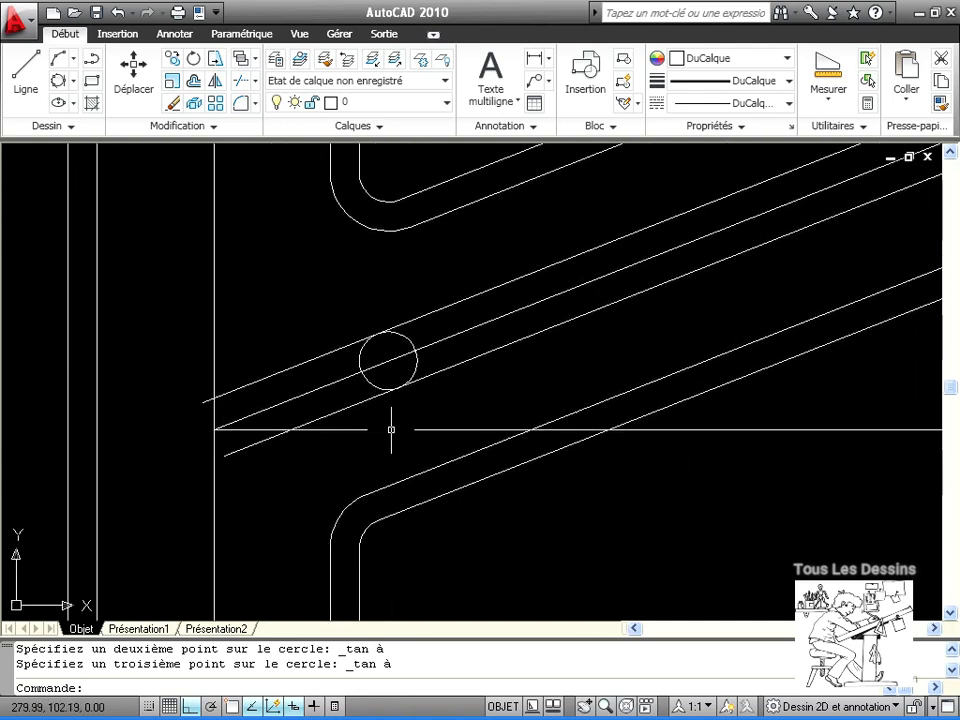
{"action": "left_click", "coordinate": [408, 340]}
{"action": "left_click", "coordinate": [335, 348]}
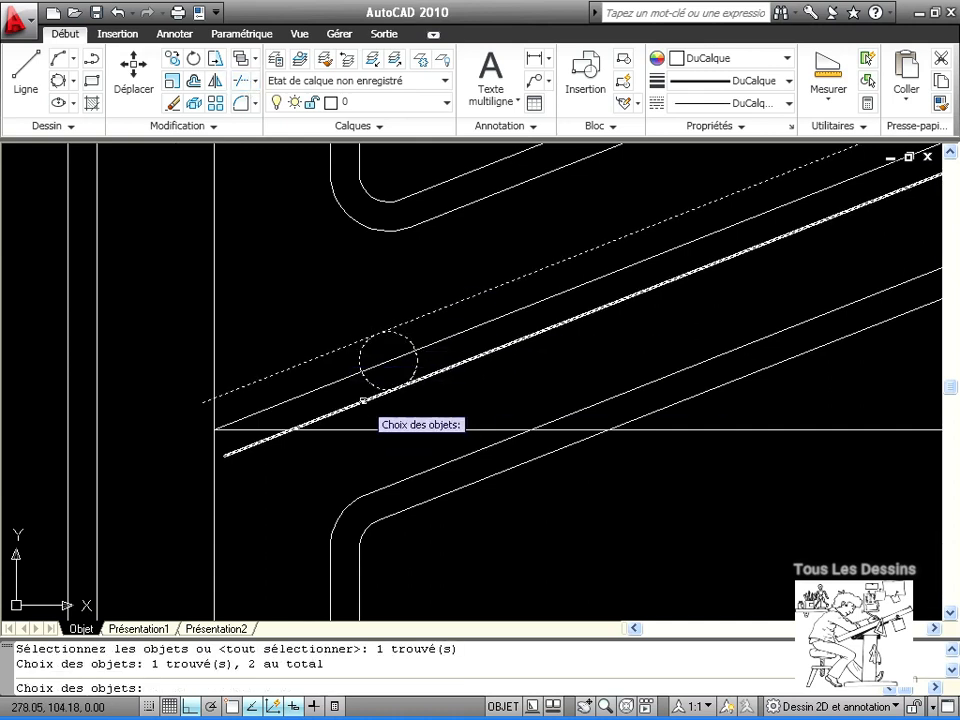
{"action": "left_click", "coordinate": [366, 399]}
{"action": "key", "text": "Return"}
{"action": "left_click", "coordinate": [412, 360]}
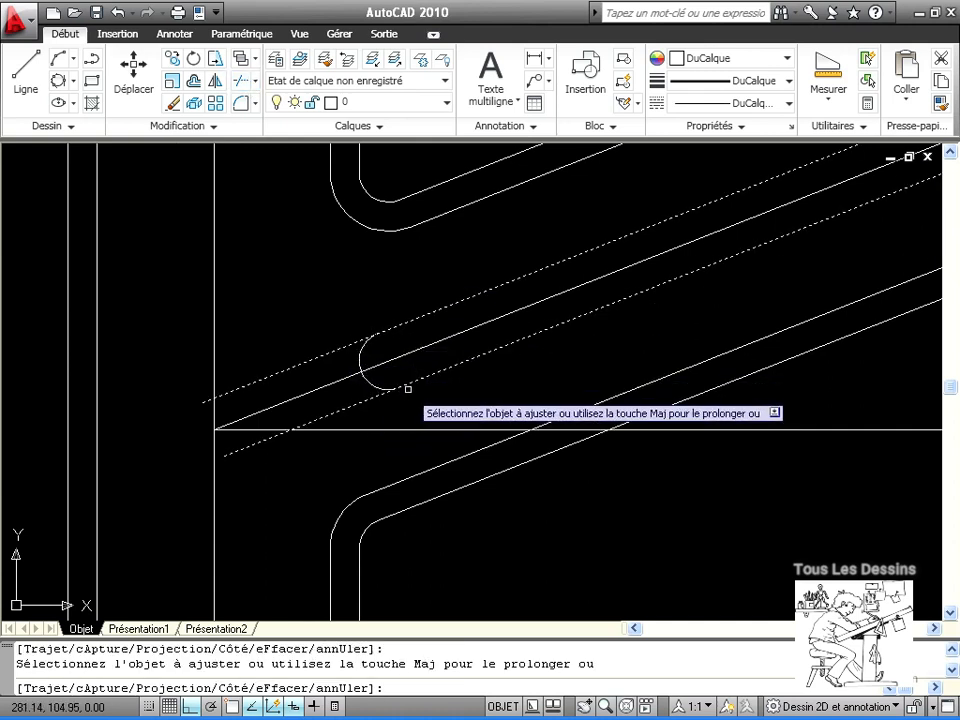
{"action": "left_click", "coordinate": [359, 404]}
{"action": "left_click", "coordinate": [338, 352]}
Trim the lower median line's overshoot at the right boundary and extend the upper median line to that boundary
{"action": "scroll", "coordinate": [580, 424], "scroll_direction": "down", "scroll_amount": 3}
{"action": "middle_click_drag", "start_coordinate": [580, 424], "coordinate": [426, 445]}
{"action": "scroll", "coordinate": [656, 300], "scroll_direction": "up", "scroll_amount": 3}
{"action": "middle_click_drag", "start_coordinate": [713, 257], "coordinate": [522, 396]}
{"action": "left_click", "coordinate": [240, 80]}
{"action": "key", "text": "Return"}
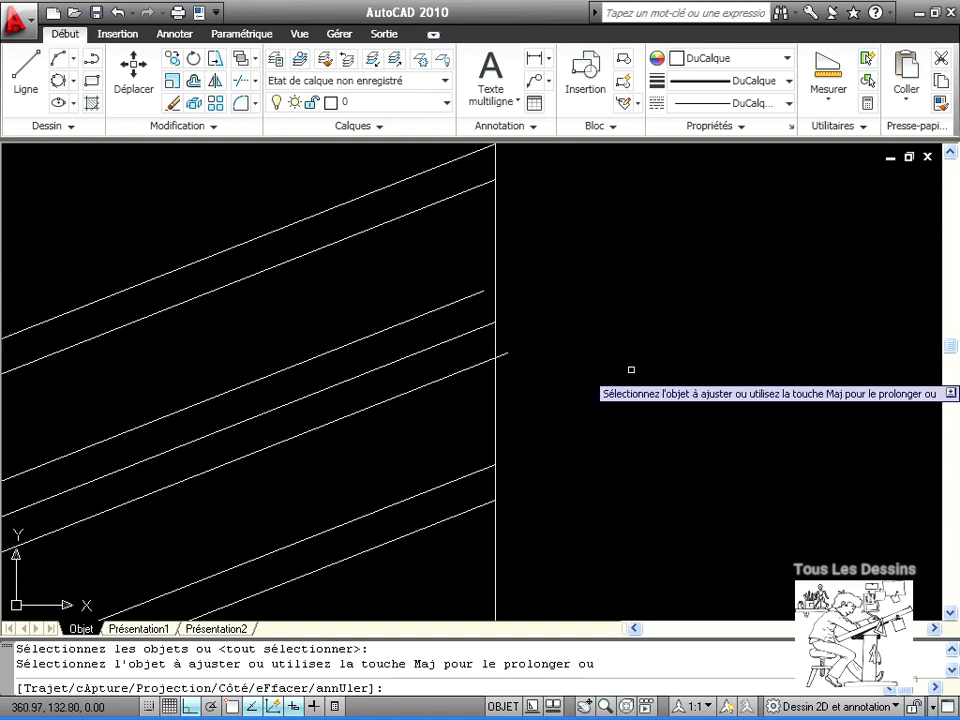
{"action": "left_click", "coordinate": [509, 352]}
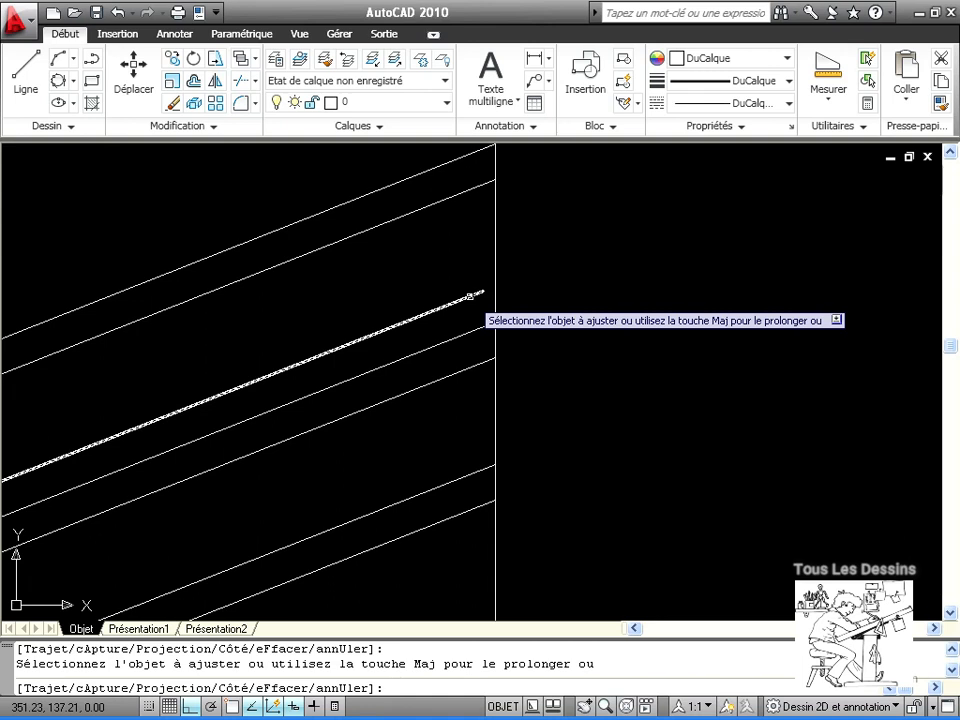
{"action": "scroll", "coordinate": [527, 411], "scroll_direction": "down", "scroll_amount": 5}
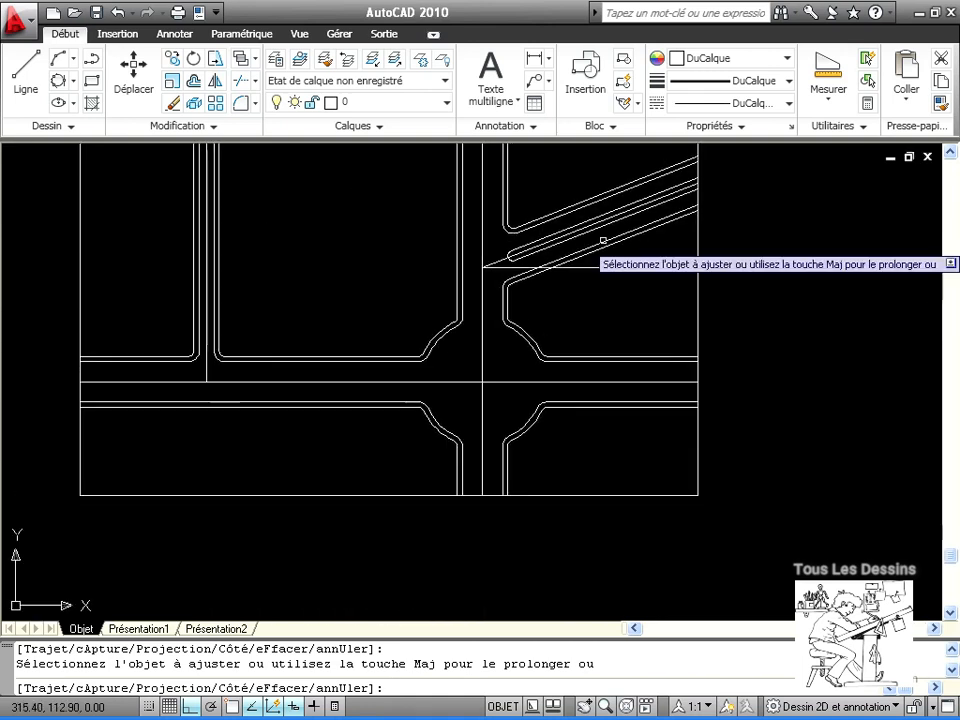
{"action": "middle_click_drag", "start_coordinate": [394, 410], "coordinate": [561, 471]}
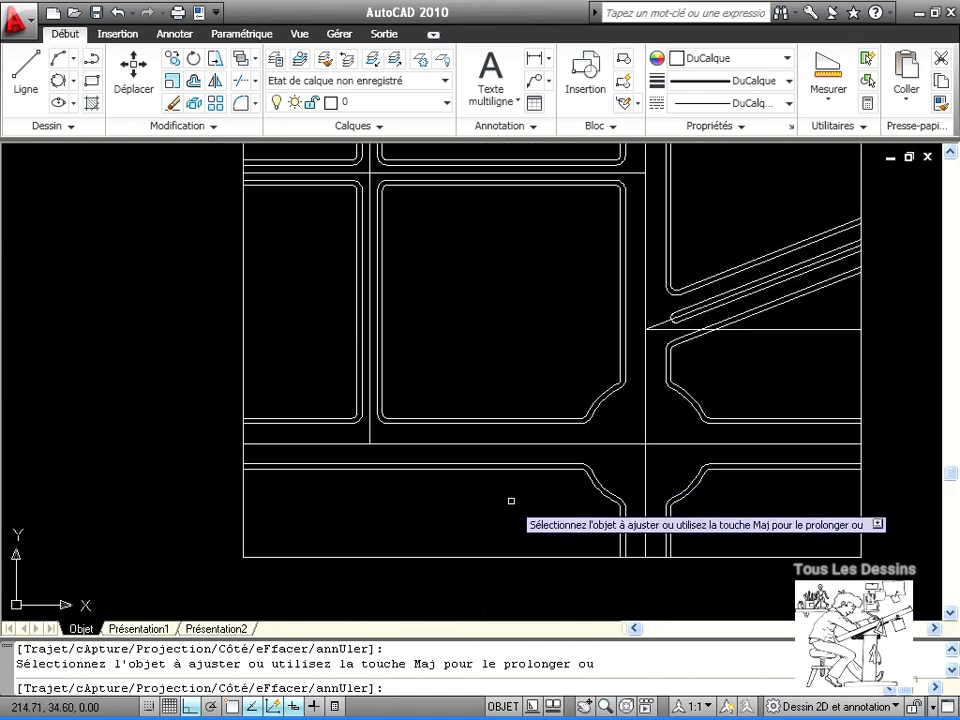
Offset the lower horizontal road axis by 2 on both sides
{"action": "key", "text": "Return"}
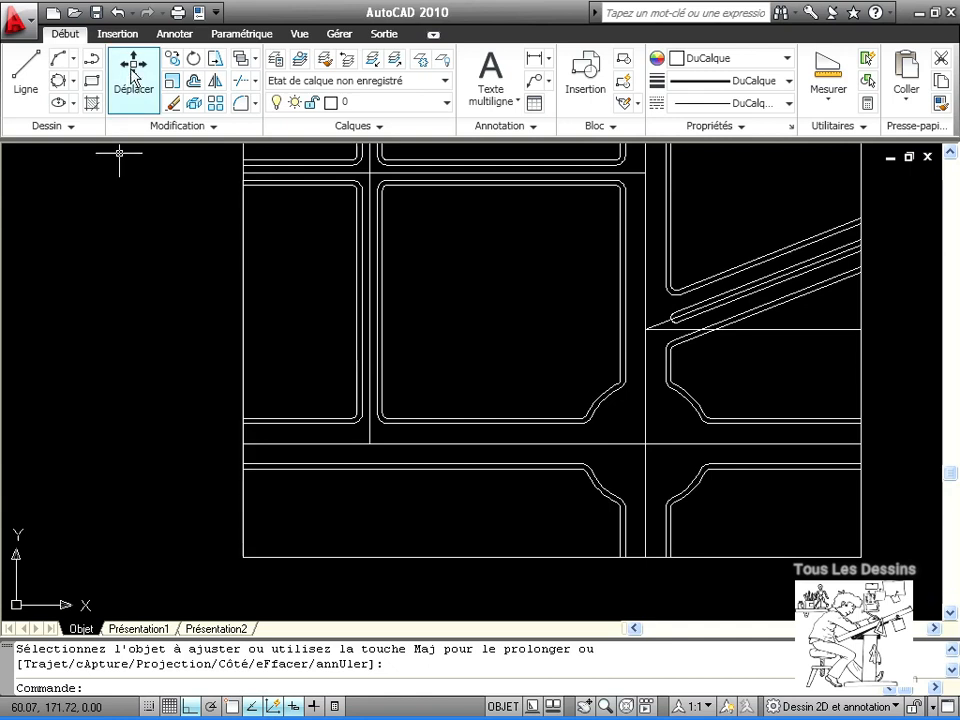
{"action": "left_click", "coordinate": [193, 81]}
{"action": "type", "text": "2"}
{"action": "key", "text": "Return"}
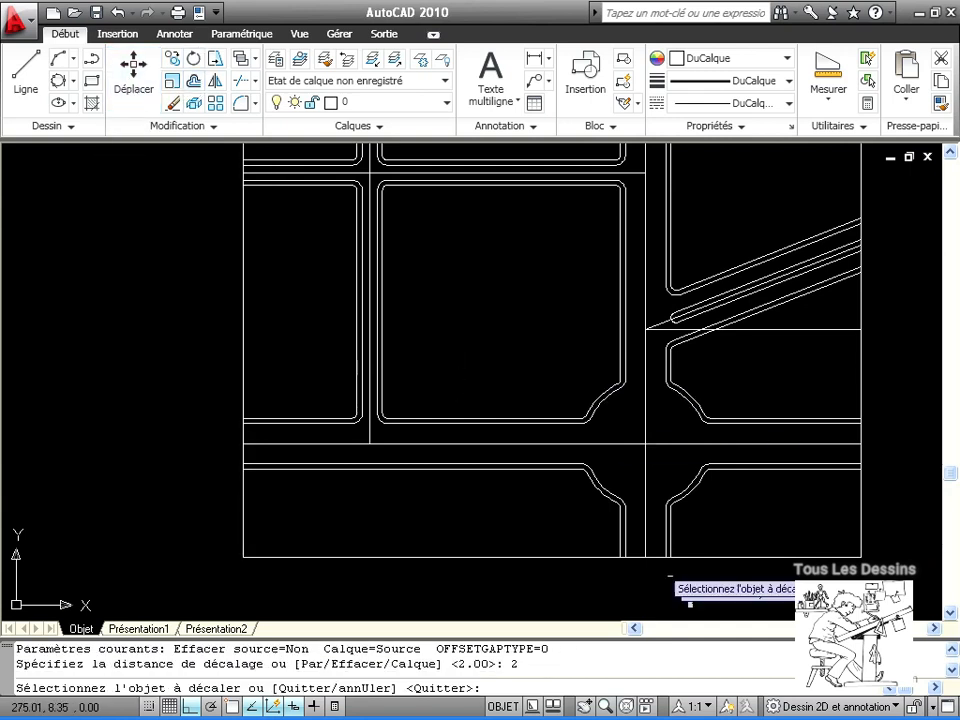
{"action": "left_click", "coordinate": [479, 443]}
{"action": "left_click", "coordinate": [481, 450]}
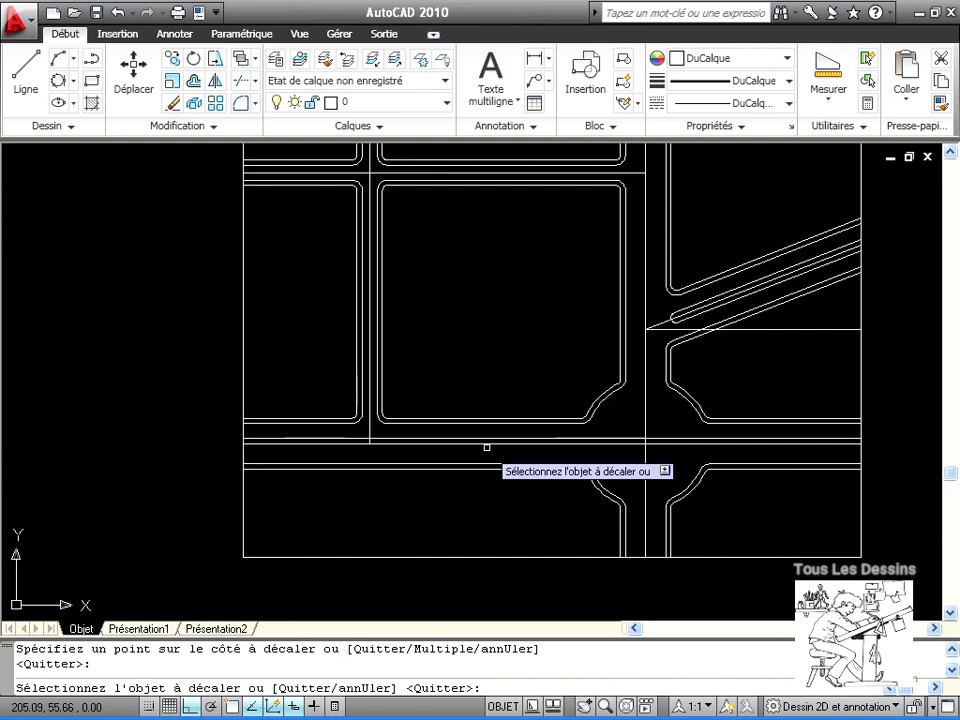
{"action": "left_click", "coordinate": [486, 447]}
{"action": "left_click", "coordinate": [487, 455]}
Draw a circle tangent to both offset lines and the central block's curved lower corner facing the crossroads
{"action": "scroll", "coordinate": [600, 450], "scroll_direction": "up", "scroll_amount": 5}
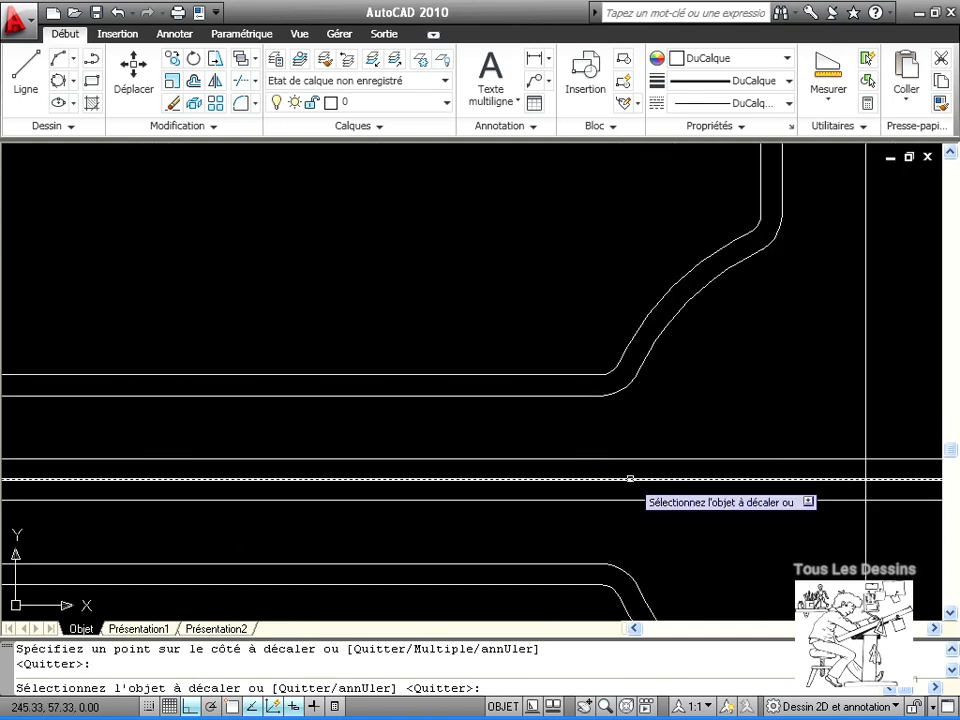
{"action": "left_click", "coordinate": [58, 80]}
{"action": "left_click", "coordinate": [334, 458]}
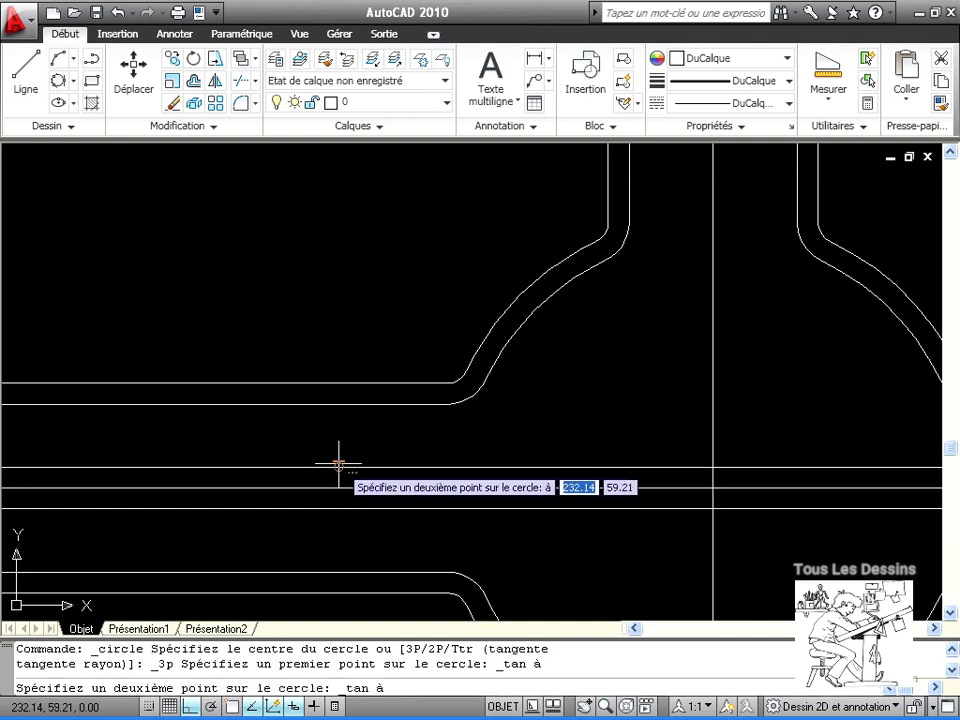
{"action": "left_click", "coordinate": [344, 509]}
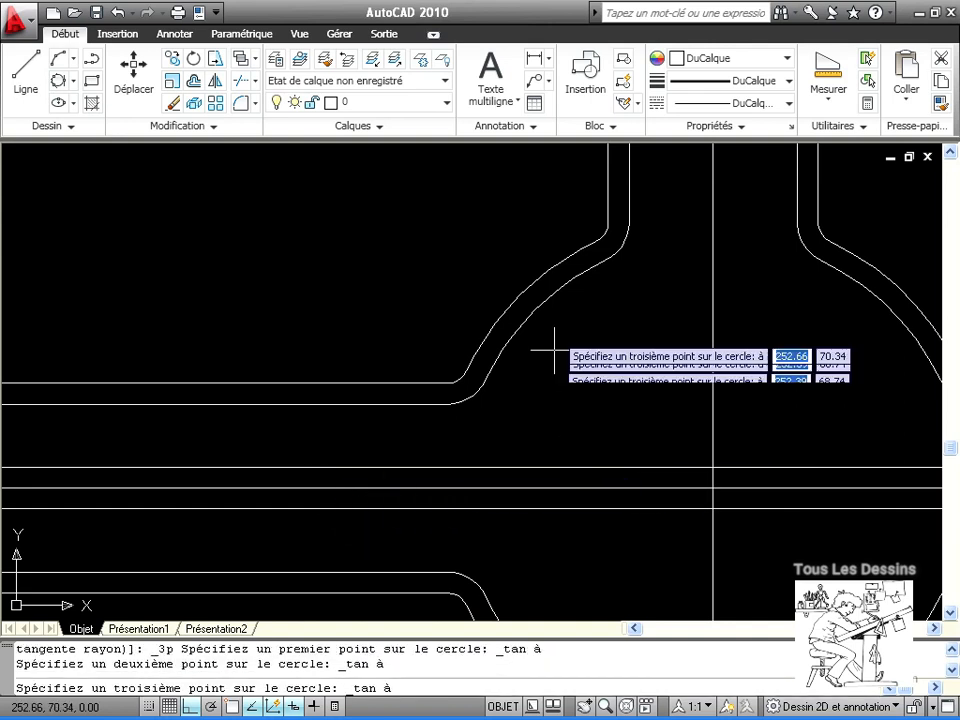
{"action": "left_click", "coordinate": [512, 298]}
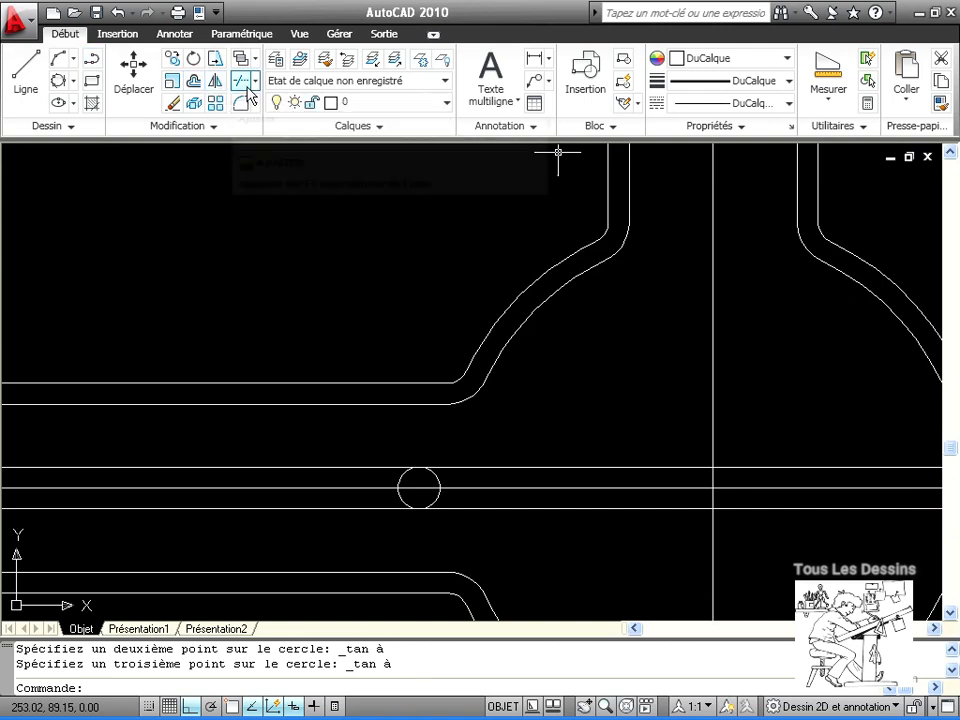
Trim the offset lines' ends toward the crossroads and the circle's inner half to leave a rounded end on the horizontal median
{"action": "left_click", "coordinate": [213, 85]}
{"action": "left_click", "coordinate": [416, 473]}
{"action": "left_click", "coordinate": [382, 448]}
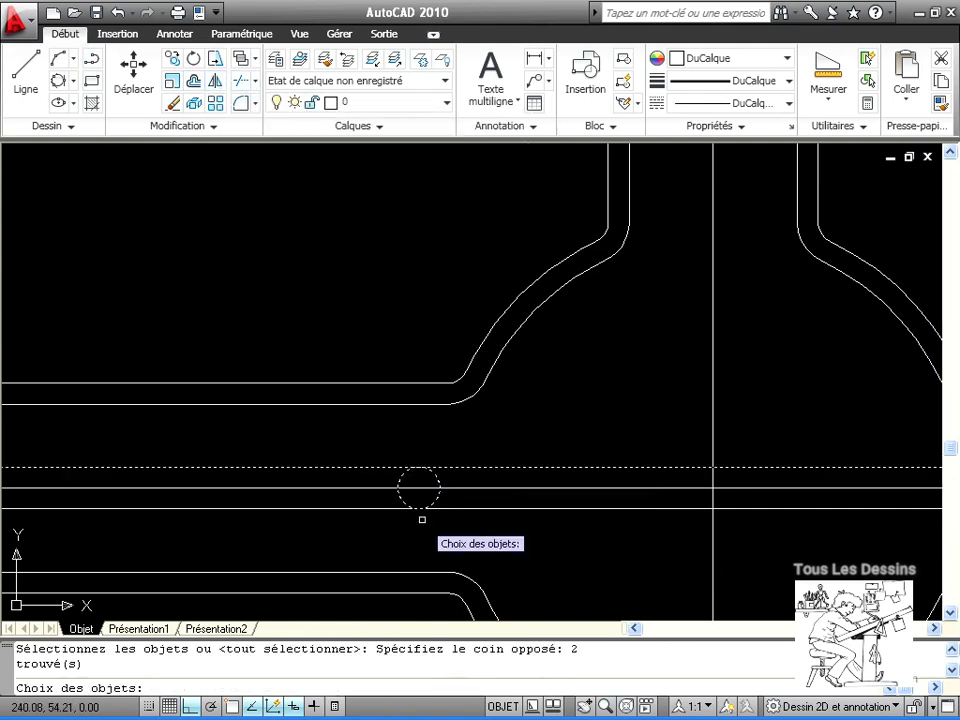
{"action": "left_click", "coordinate": [373, 505]}
{"action": "key", "text": "Return"}
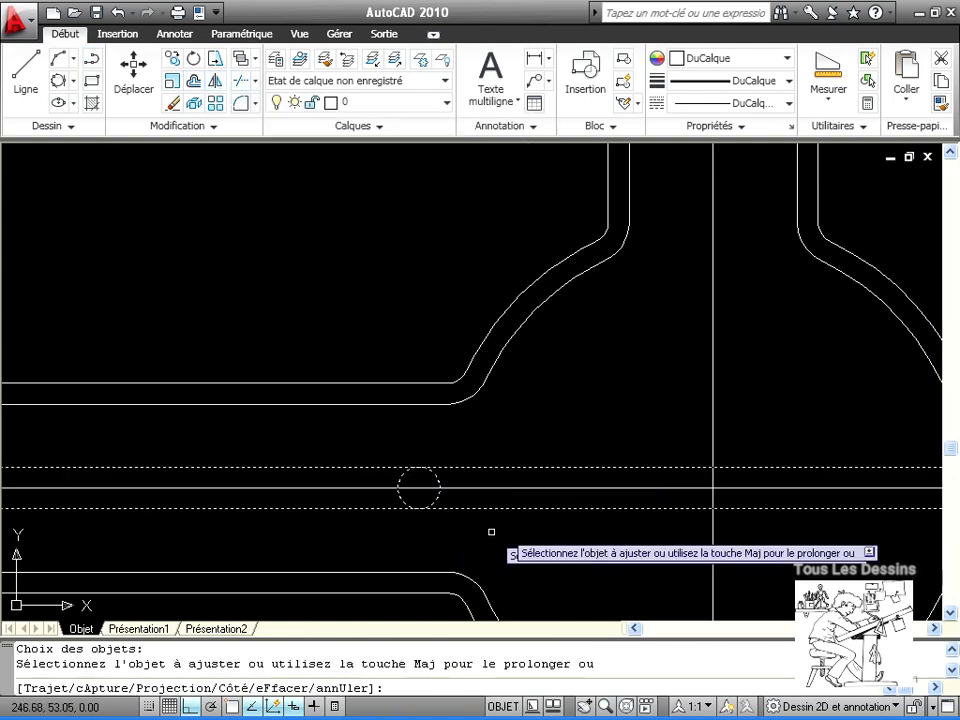
{"action": "left_click", "coordinate": [488, 468]}
{"action": "left_click", "coordinate": [400, 498]}
Start a polar array of the horizontal median's two lines and rounded end, excluding the road axis from the selection
{"action": "scroll", "coordinate": [575, 552], "scroll_direction": "down", "scroll_amount": 3}
{"action": "middle_click_drag", "start_coordinate": [591, 570], "coordinate": [774, 523]}
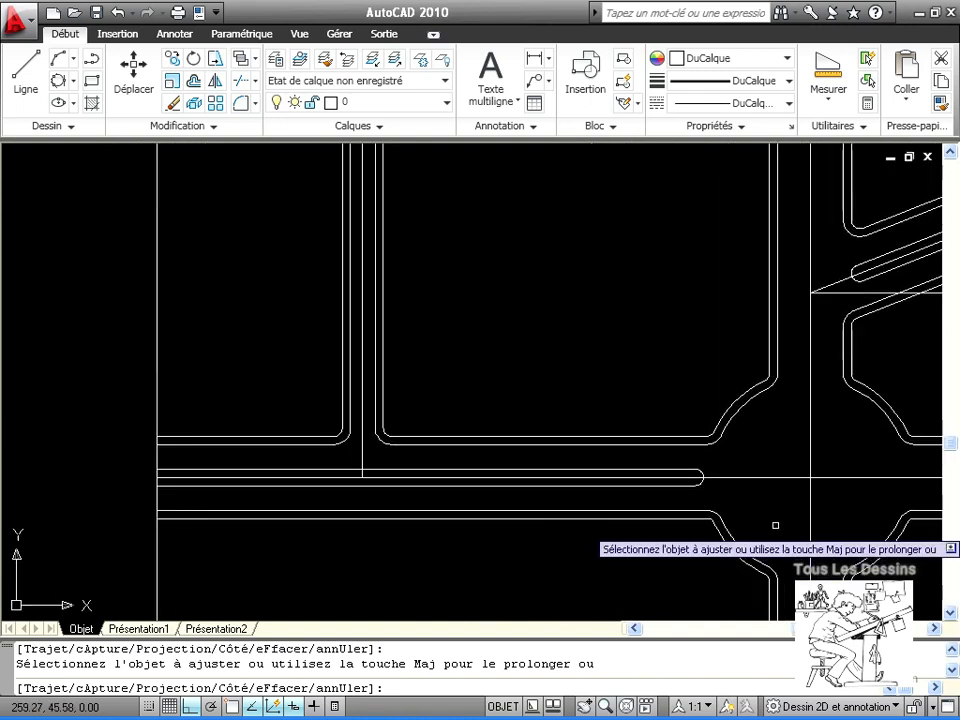
{"action": "scroll", "coordinate": [816, 443], "scroll_direction": "down", "scroll_amount": 3}
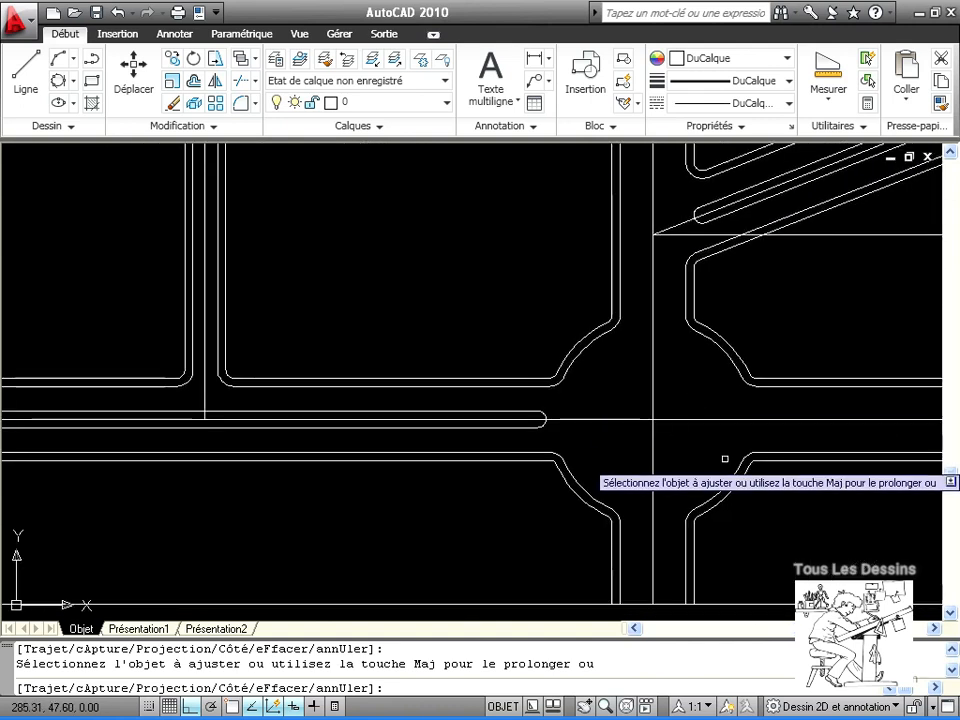
{"action": "middle_click_drag", "start_coordinate": [720, 456], "coordinate": [608, 463]}
{"action": "scroll", "coordinate": [600, 440], "scroll_direction": "down", "scroll_amount": 2}
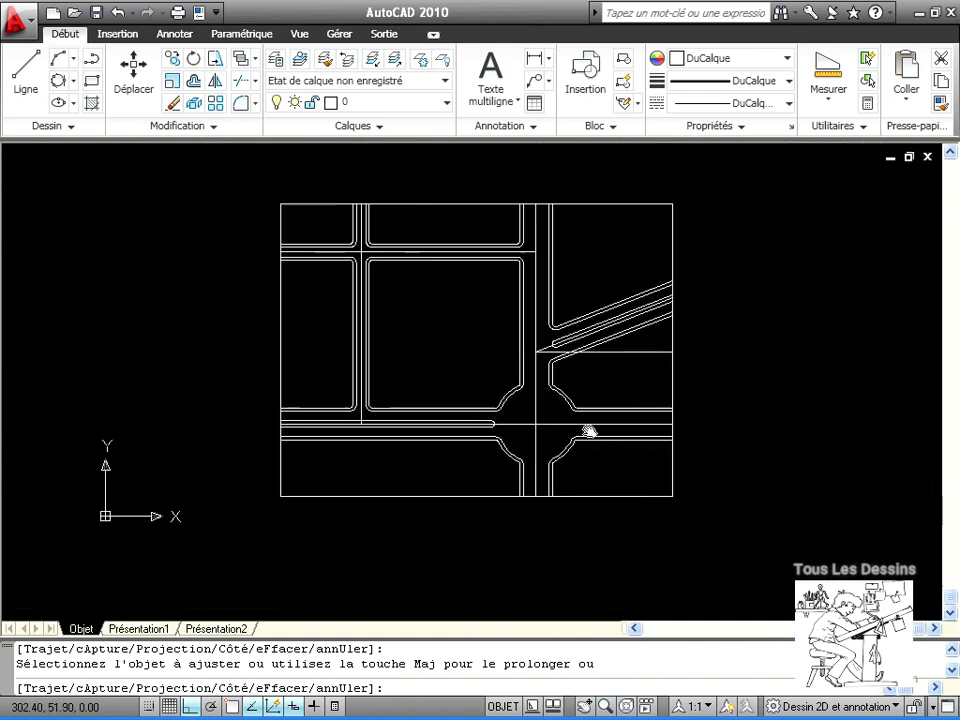
{"action": "scroll", "coordinate": [741, 448], "scroll_direction": "down", "scroll_amount": 2}
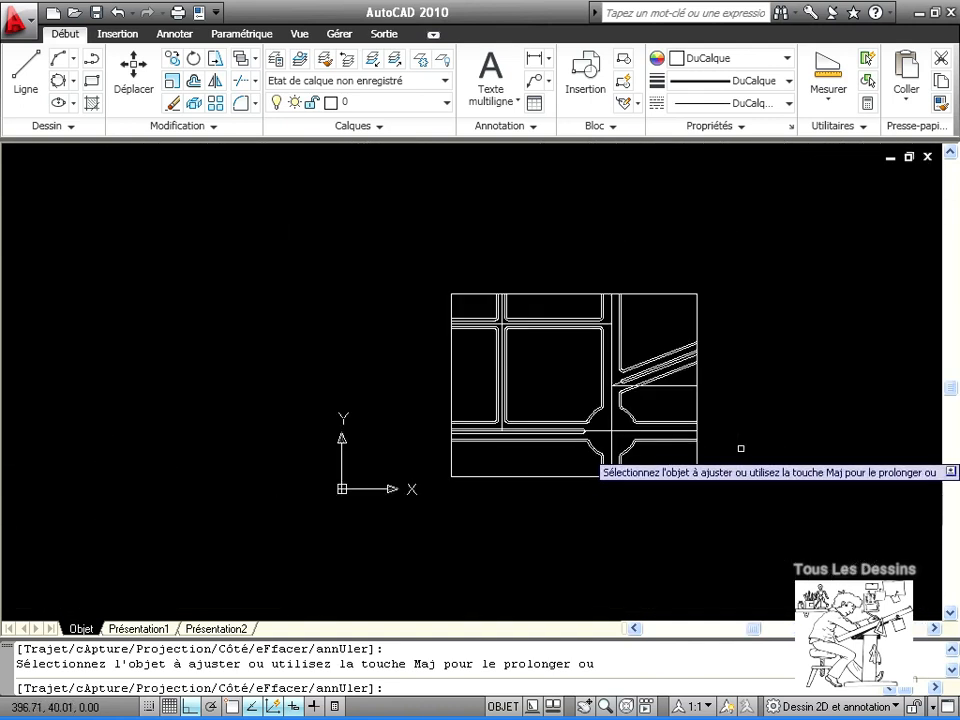
{"action": "scroll", "coordinate": [611, 444], "scroll_direction": "up", "scroll_amount": 3}
{"action": "middle_click_drag", "start_coordinate": [611, 452], "coordinate": [422, 465]}
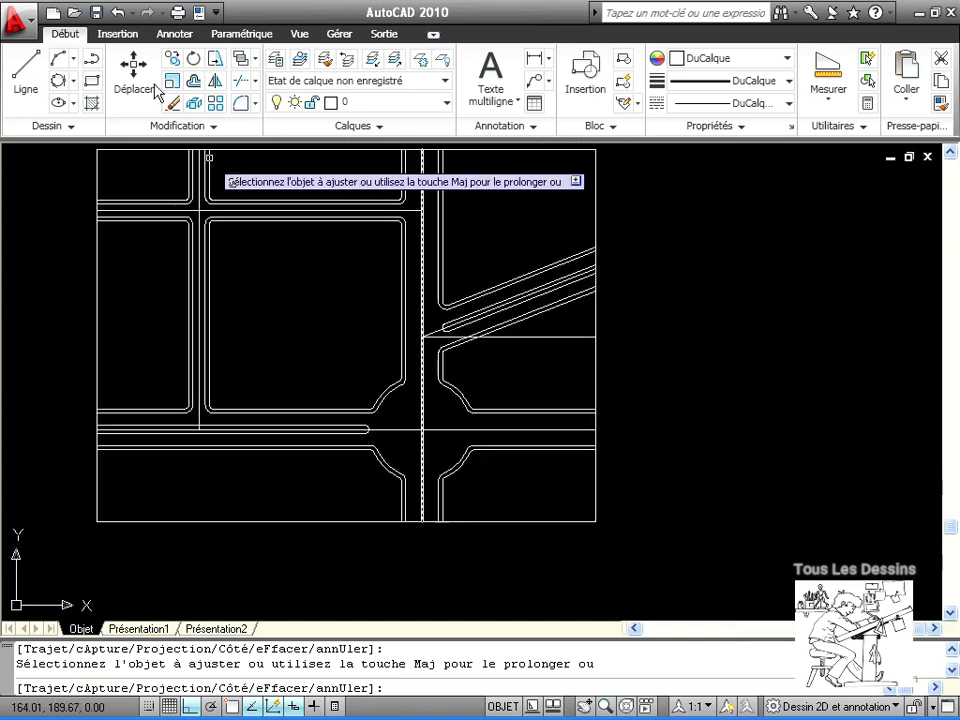
{"action": "left_click", "coordinate": [215, 104]}
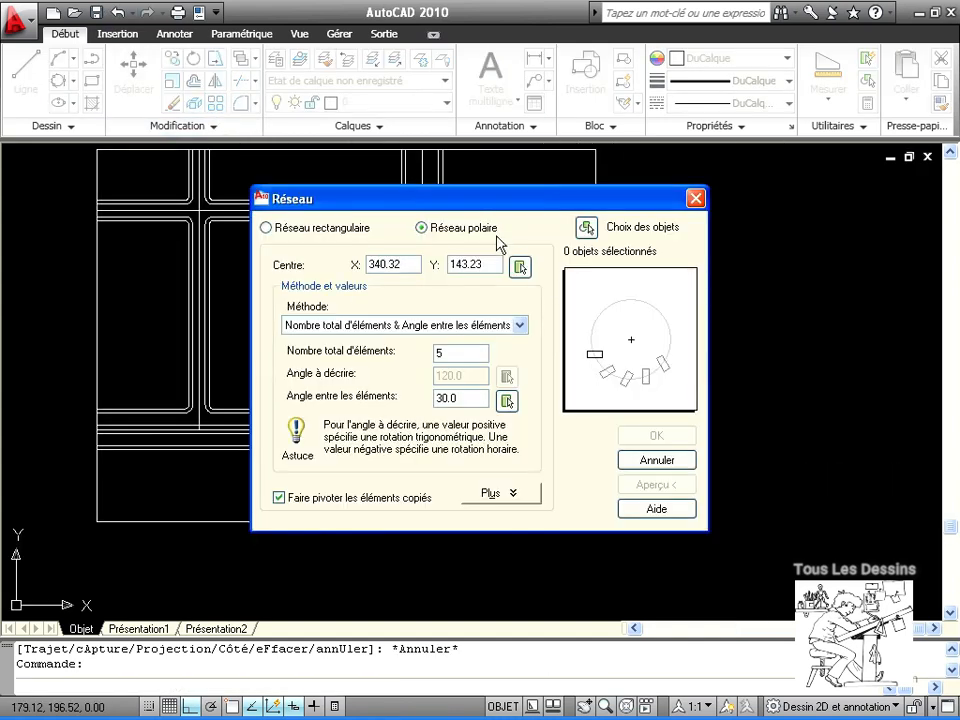
{"action": "left_click", "coordinate": [587, 227]}
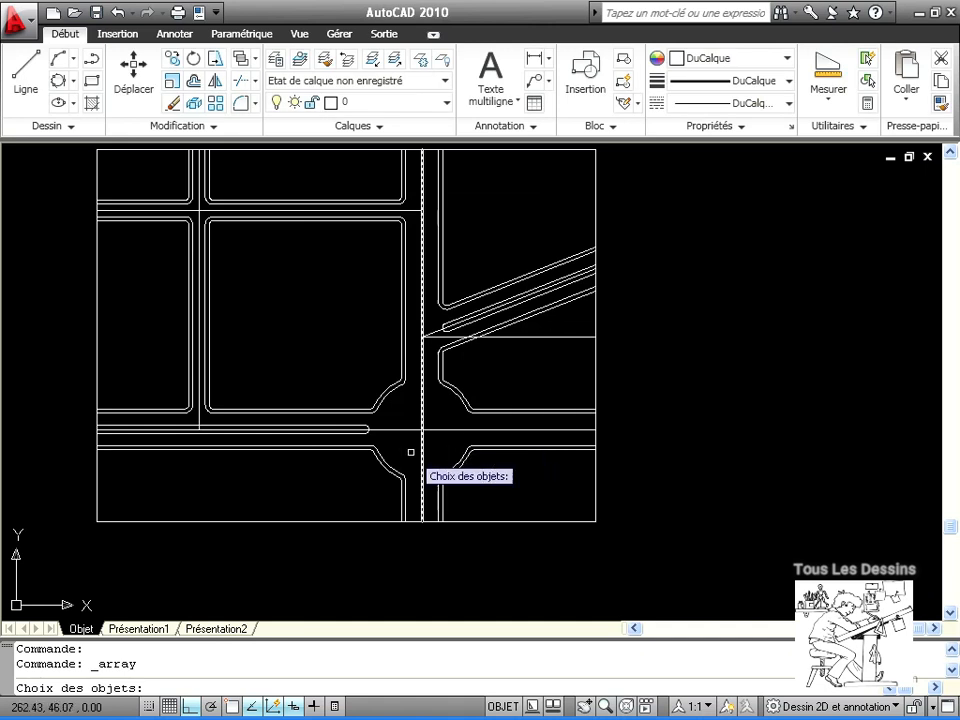
{"action": "left_click", "coordinate": [376, 443]}
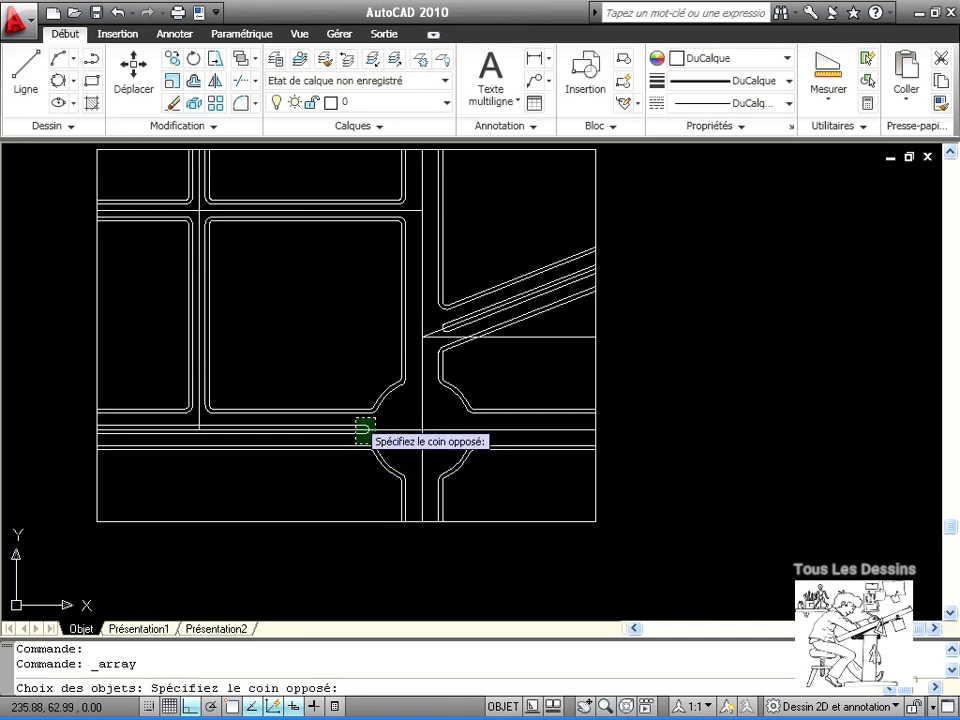
{"action": "left_click", "coordinate": [357, 420]}
{"action": "left_click", "coordinate": [390, 426], "text": "shift"}
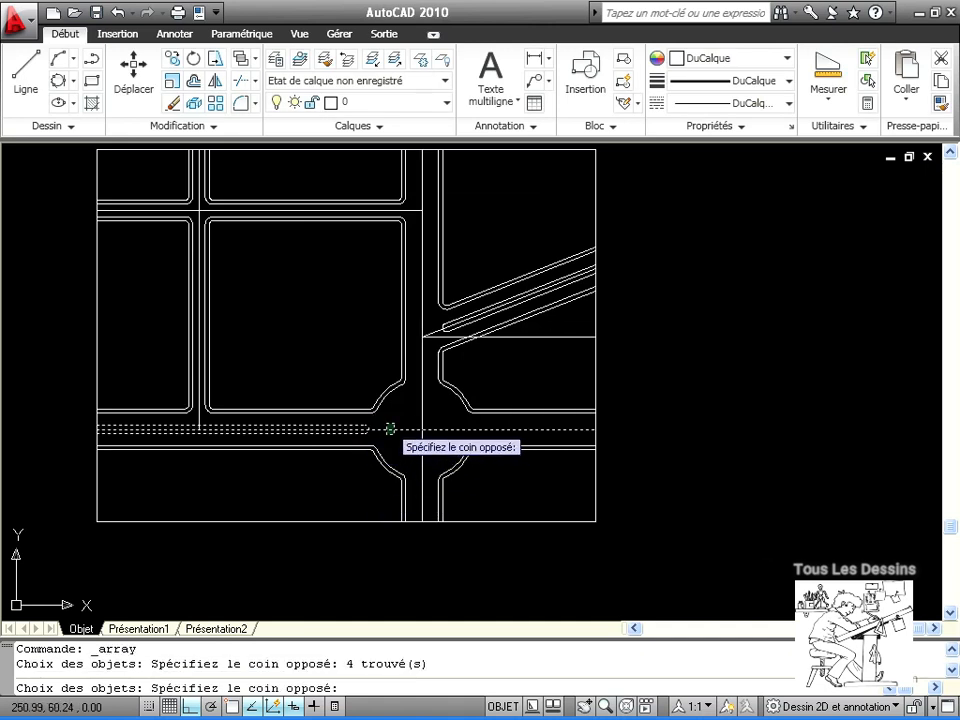
{"action": "left_click", "coordinate": [428, 465], "text": "shift"}
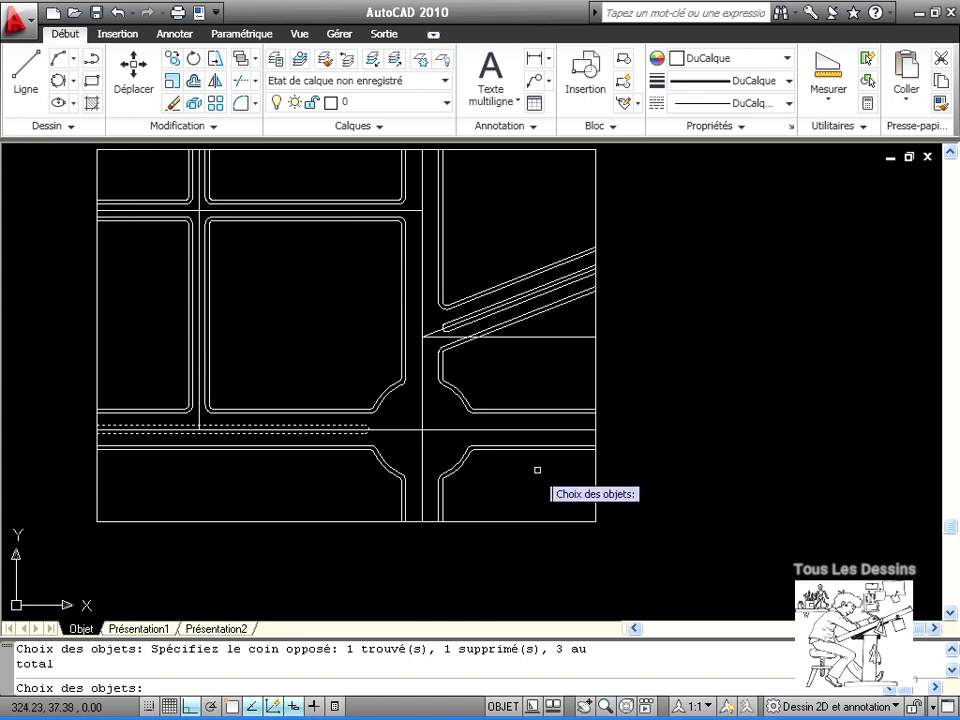
{"action": "key", "text": "Return"}
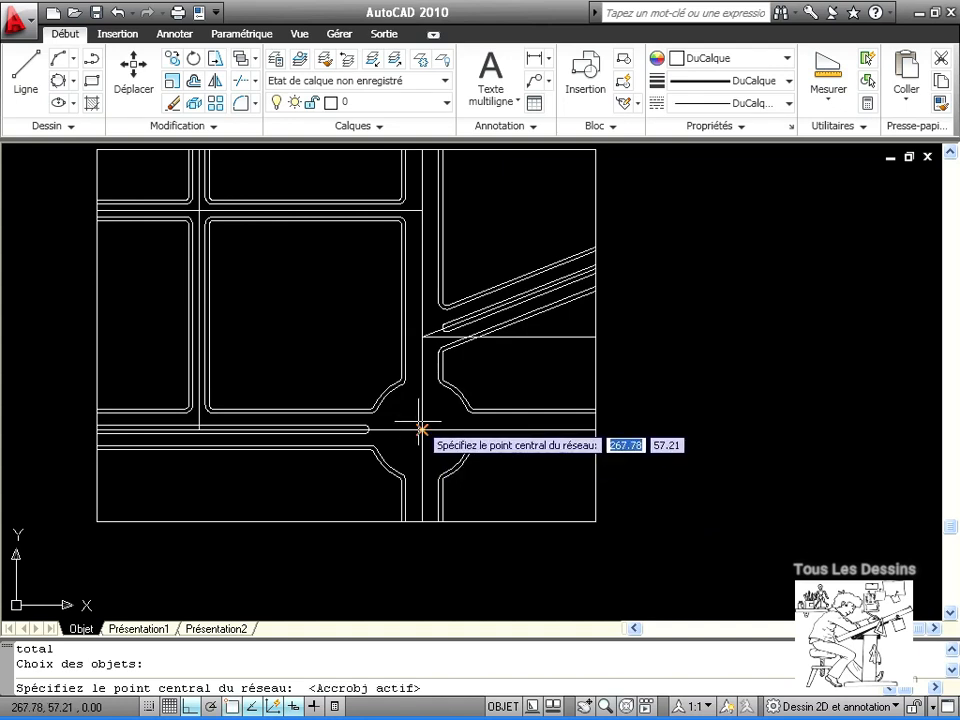
Centre the polar array on the crossroads' axis intersection and create 4 rotated items over 360°
{"action": "left_click", "coordinate": [422, 428]}
{"action": "double_click", "coordinate": [442, 354]}
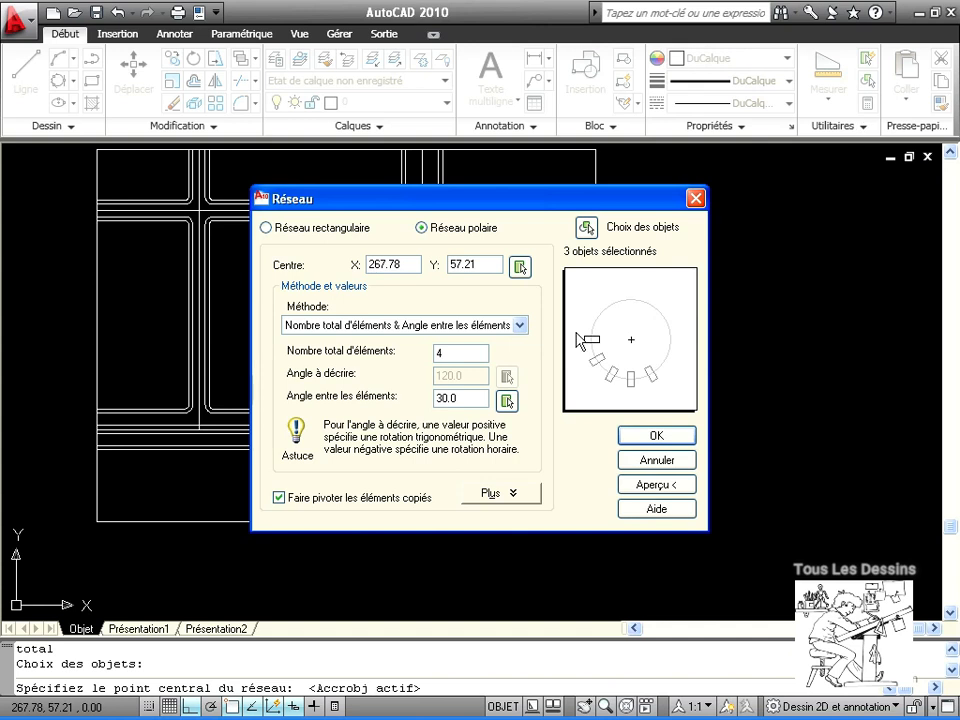
{"action": "left_click", "coordinate": [522, 325]}
{"action": "left_click", "coordinate": [445, 338]}
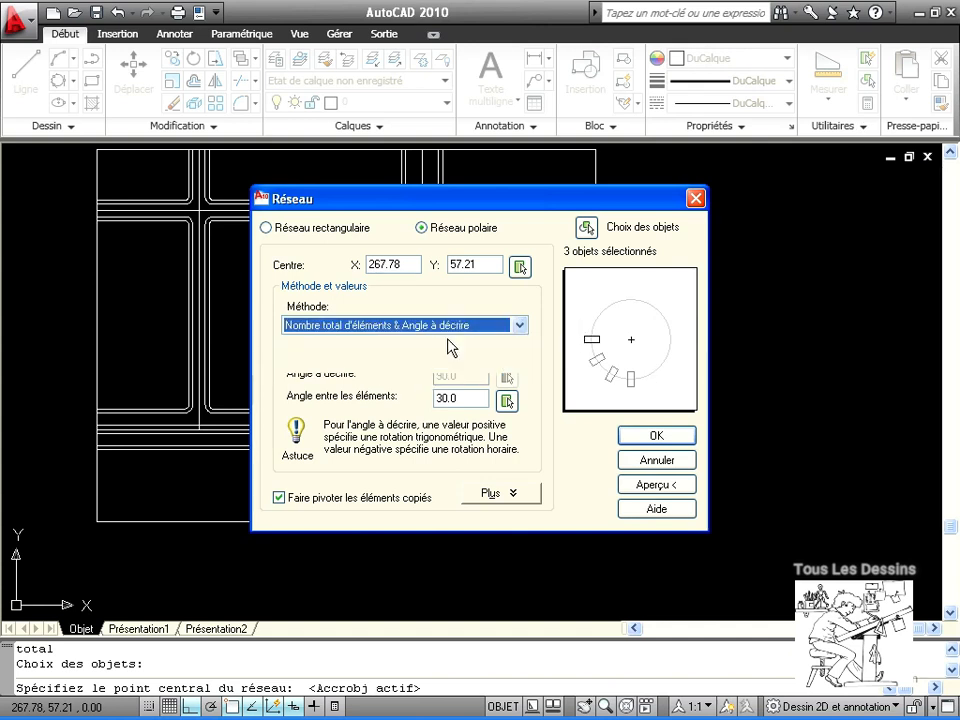
{"action": "double_click", "coordinate": [448, 376]}
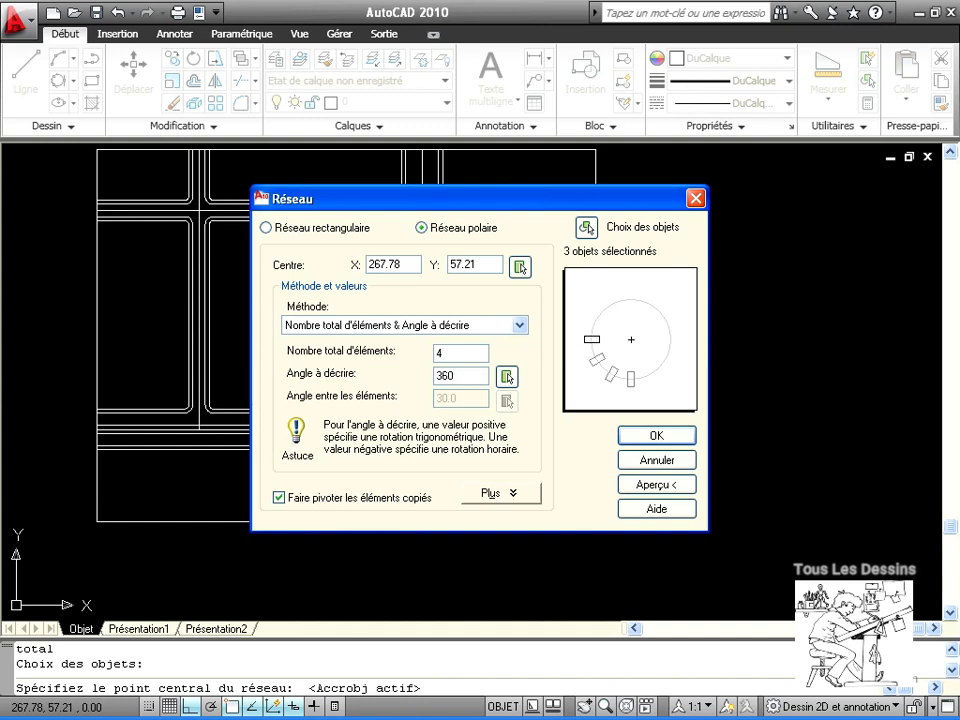
{"action": "left_click", "coordinate": [645, 484]}
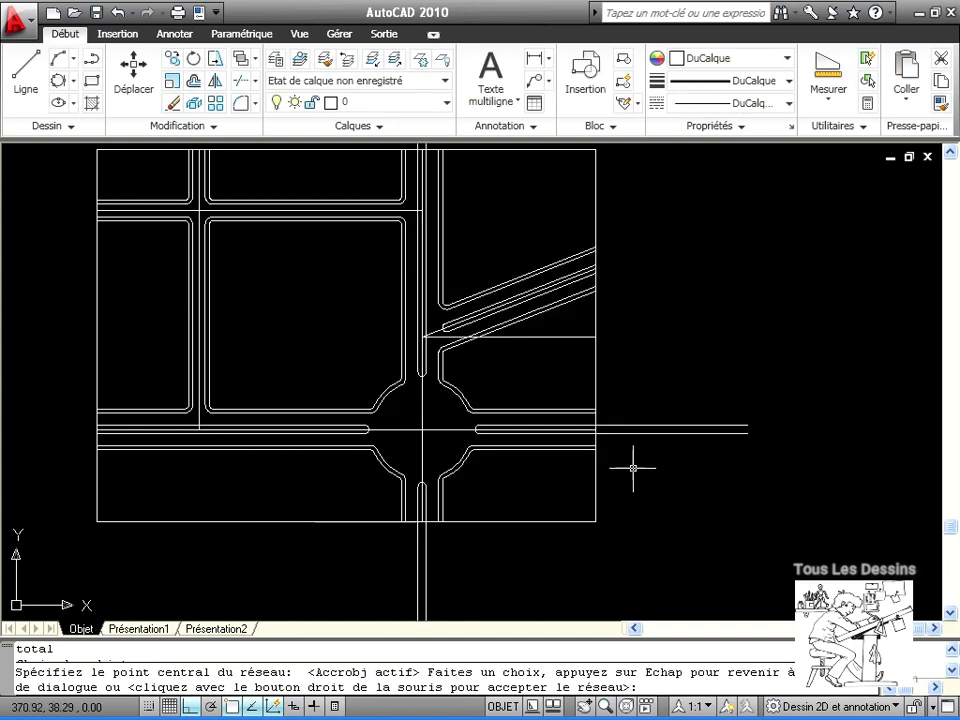
{"action": "right_click", "coordinate": [684, 459]}
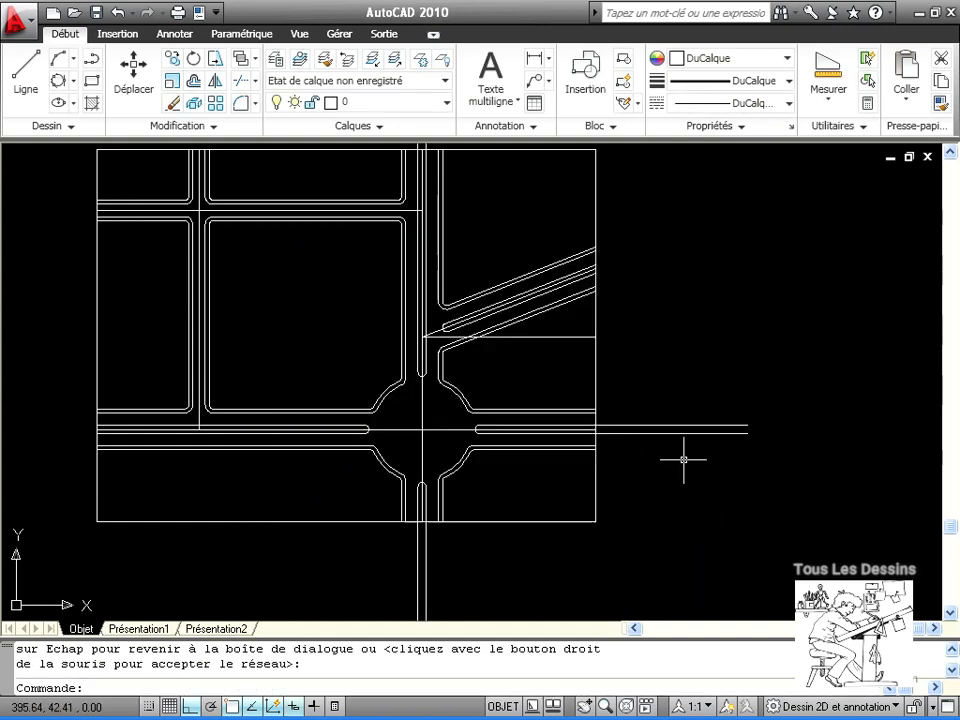
{"action": "mouse_move", "coordinate": [579, 355]}
{"action": "middle_mouse_down"}
{"action": "mouse_move", "coordinate": [579, 384]}
{"action": "mouse_move", "coordinate": [598, 343]}
{"action": "mouse_move", "coordinate": [619, 392]}
{"action": "middle_mouse_up"}
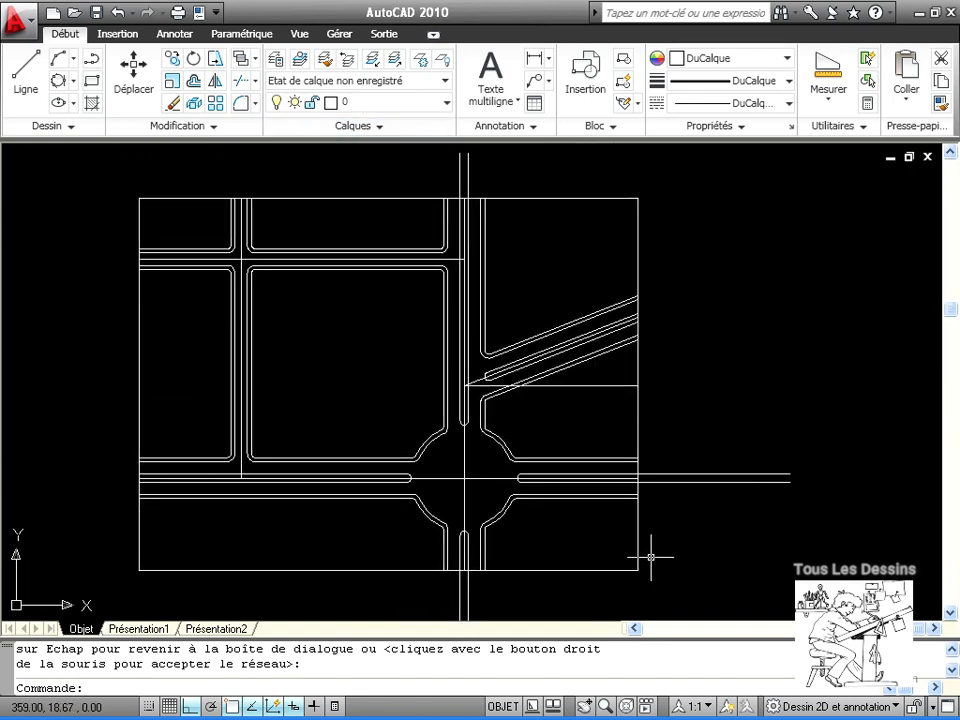
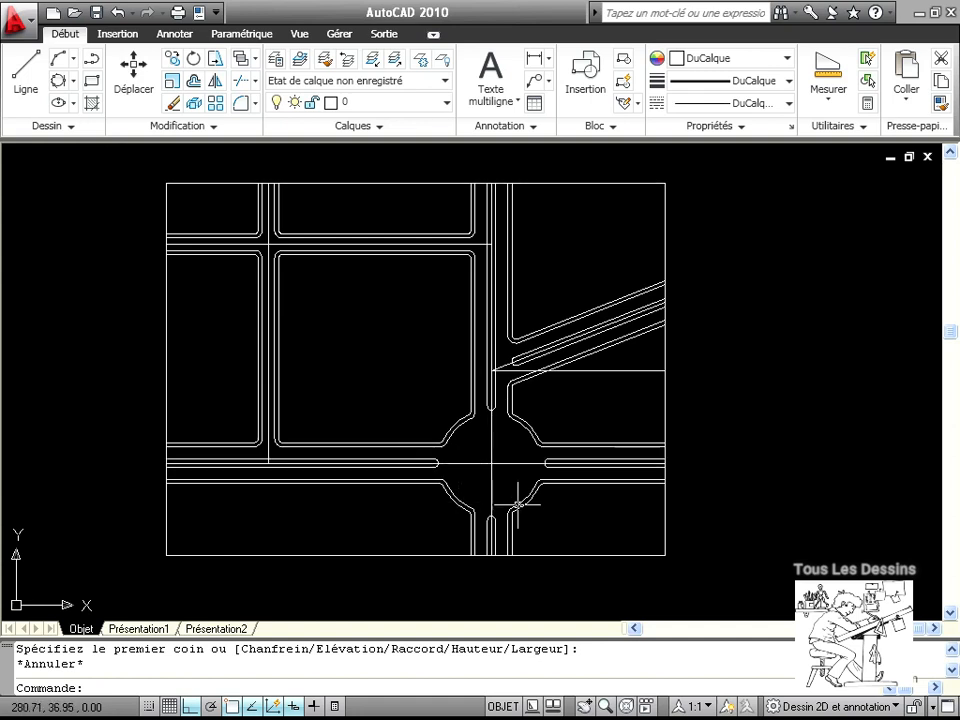
Start a rectangle with its first corner offset @-28,-13 from the crossroads' axis intersection, inside the lower-left block
{"action": "scroll", "coordinate": [508, 506], "scroll_direction": "up", "scroll_amount": 3}
{"action": "middle_click_drag", "start_coordinate": [470, 560], "coordinate": [682, 451]}
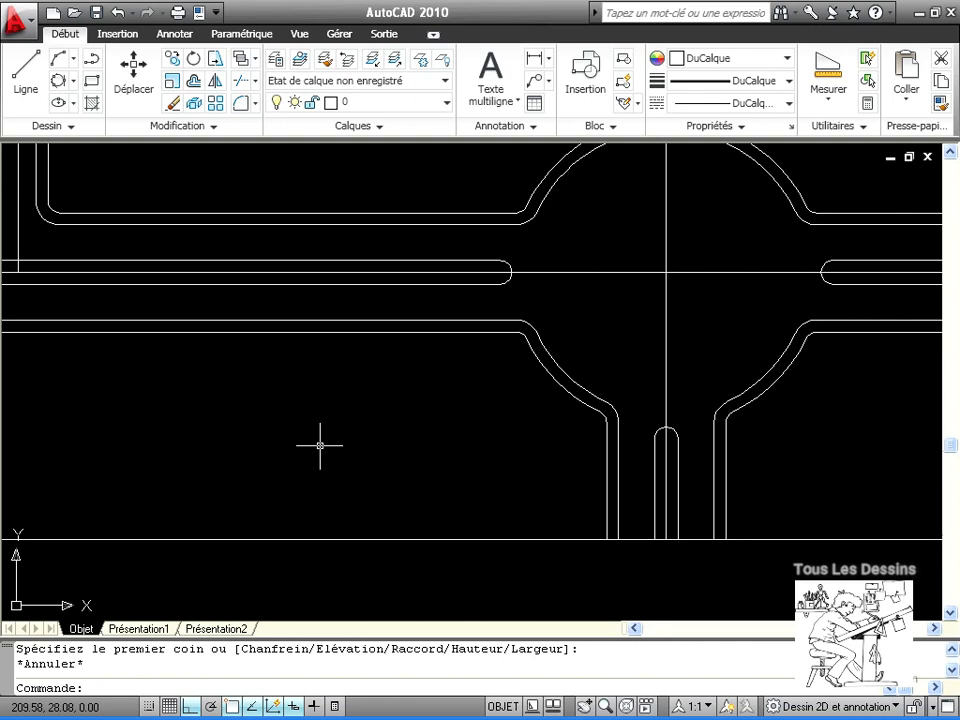
{"action": "left_click", "coordinate": [92, 82]}
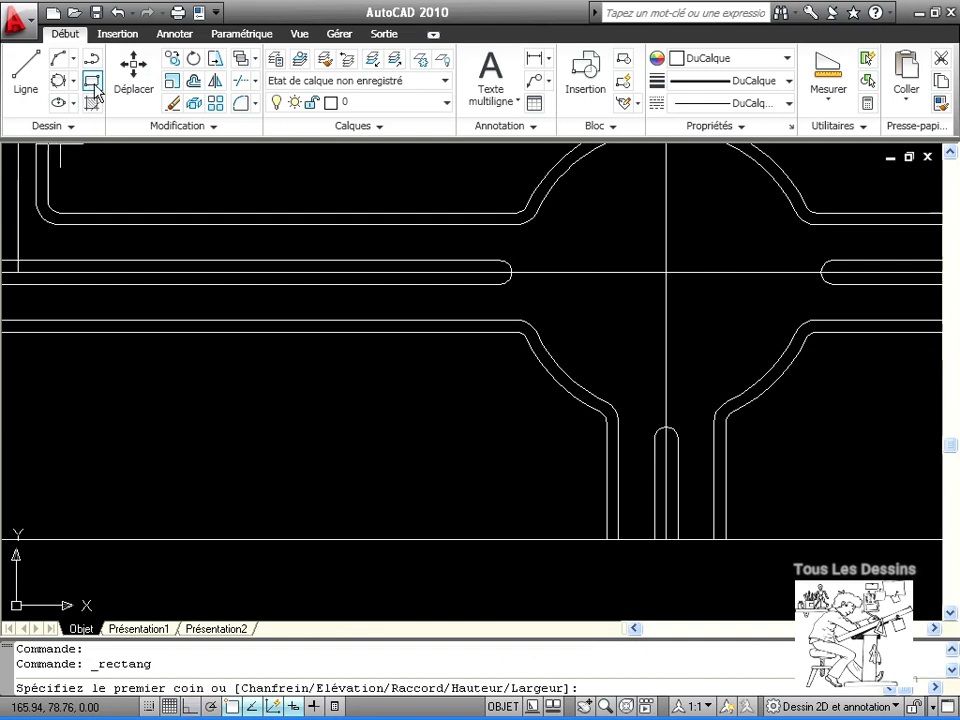
{"action": "right_click", "coordinate": [502, 403], "text": "shift"}
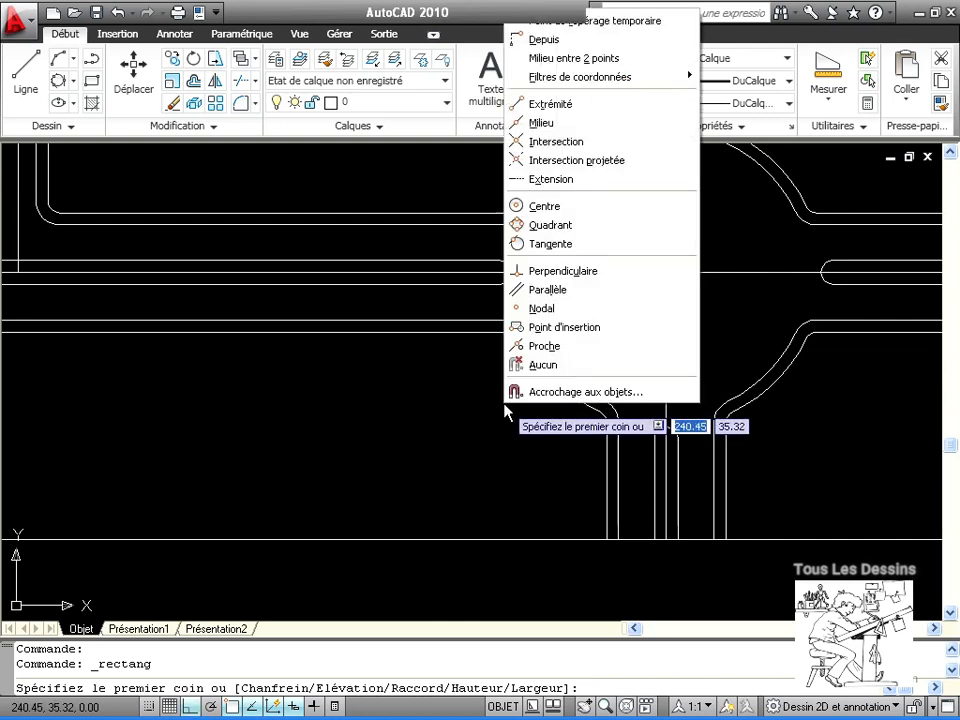
{"action": "left_click", "coordinate": [549, 45]}
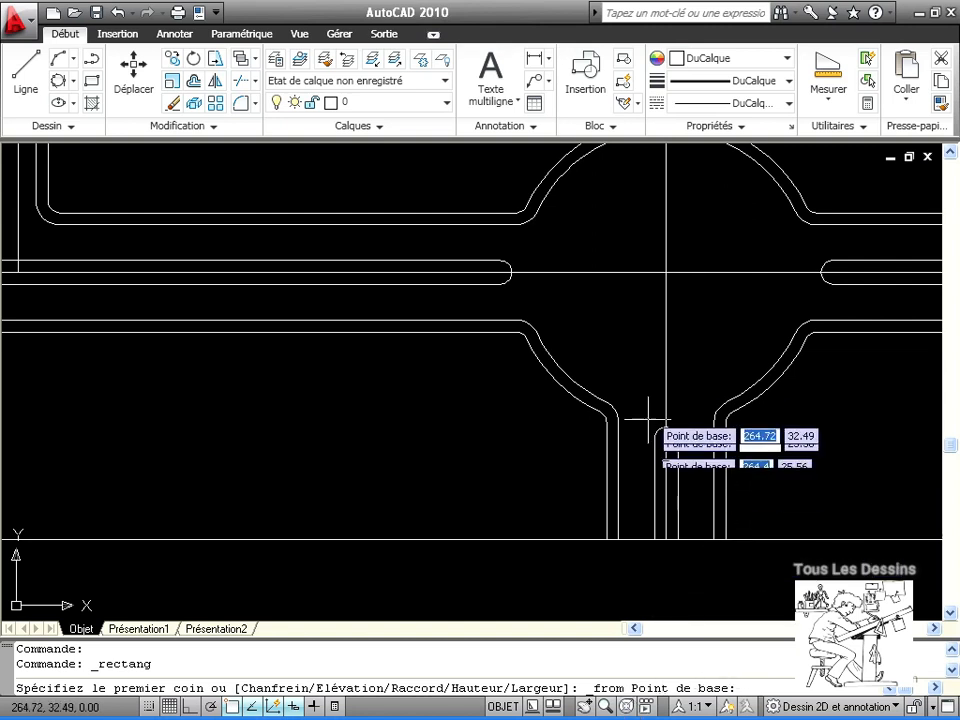
{"action": "left_click", "coordinate": [666, 272]}
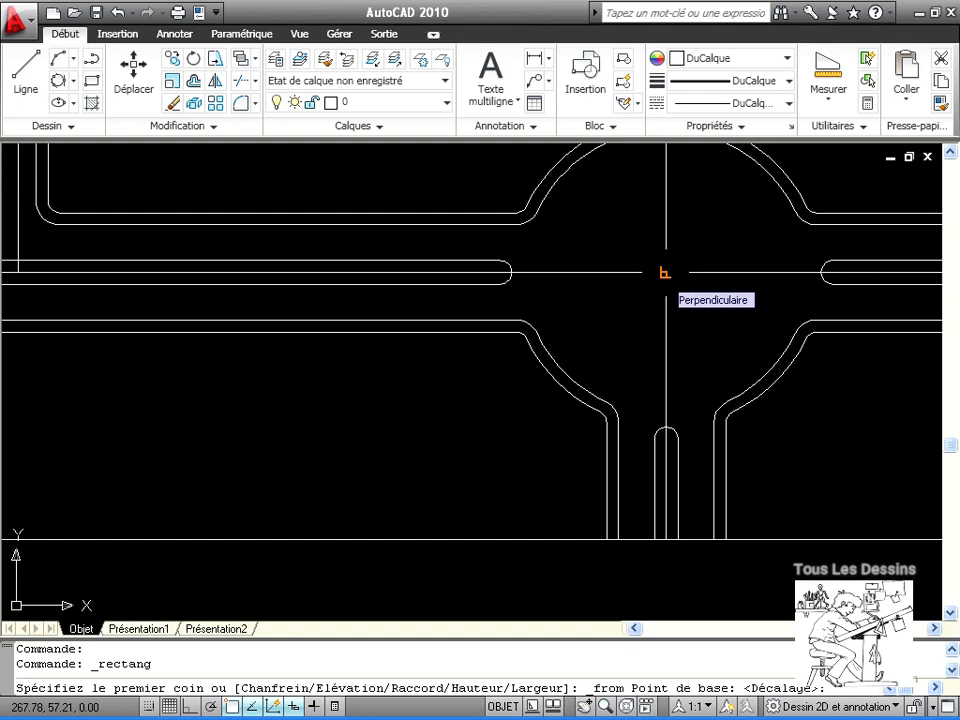
{"action": "type", "text": "-28"}
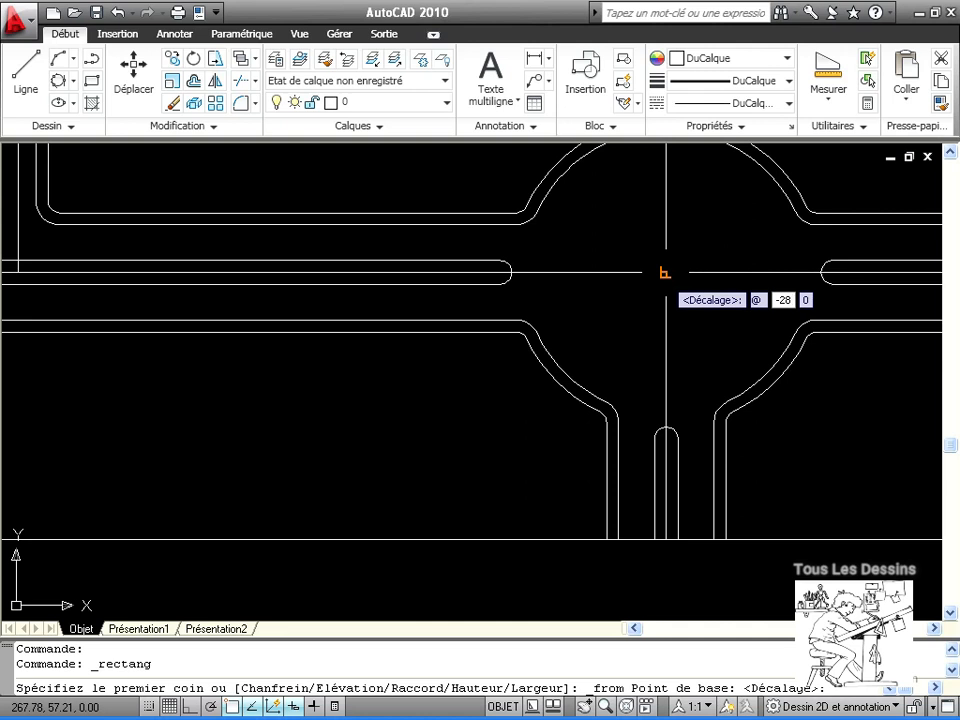
{"action": "key", "text": "Tab"}
{"action": "type", "text": "-"}
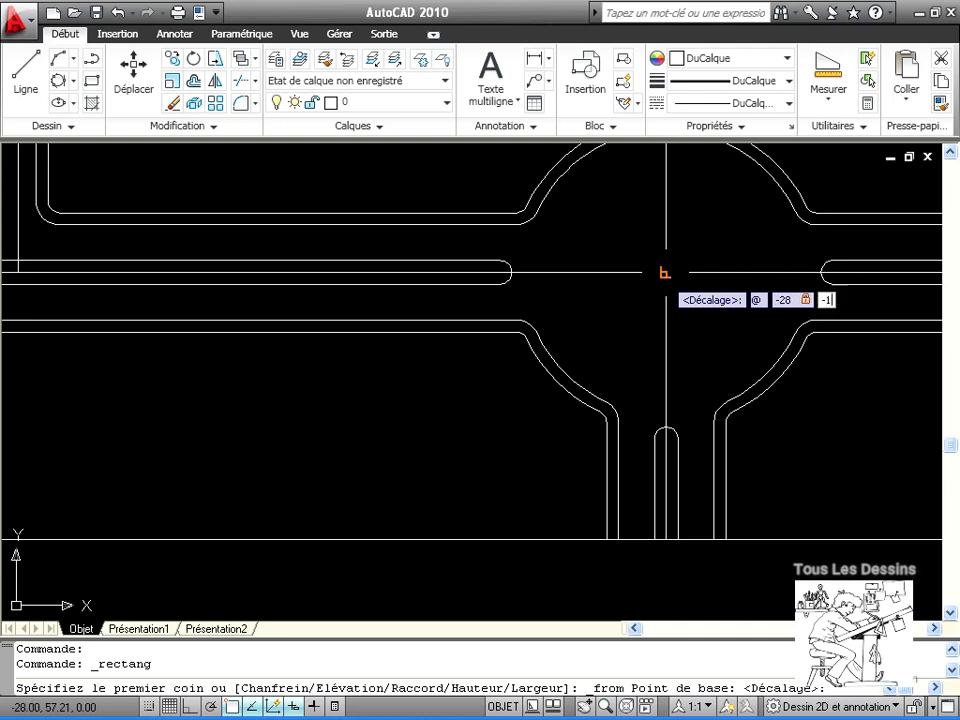
{"action": "type", "text": "13"}
{"action": "key", "text": "Return"}
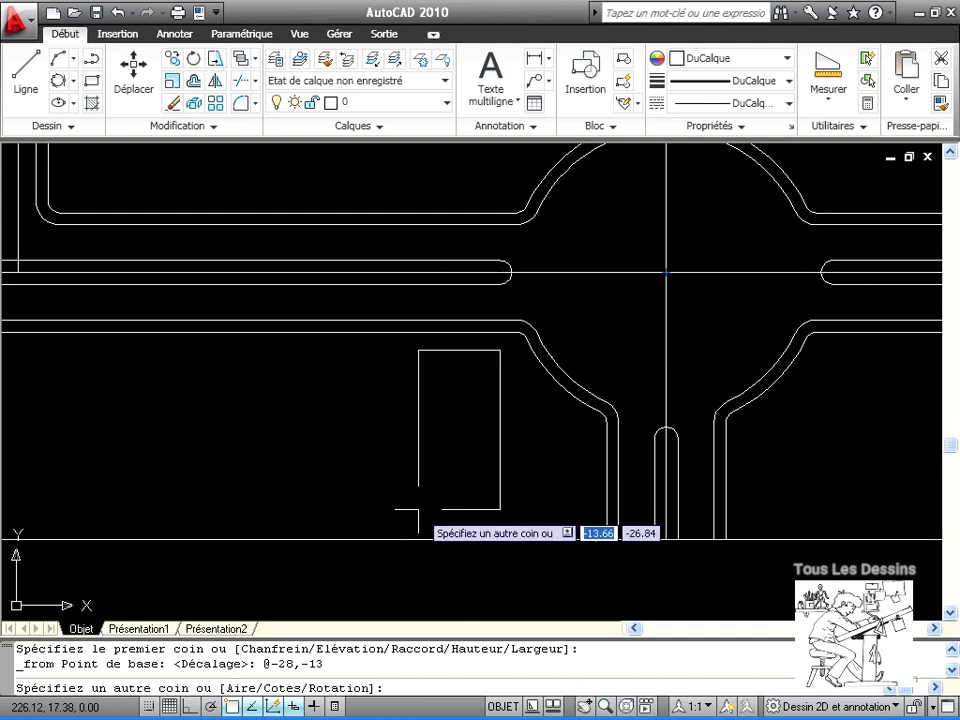
Give the rectangle a length of 12 and a width of 27, extending down and left from its first corner
{"action": "type", "text": "c"}
{"action": "key", "text": "Return"}
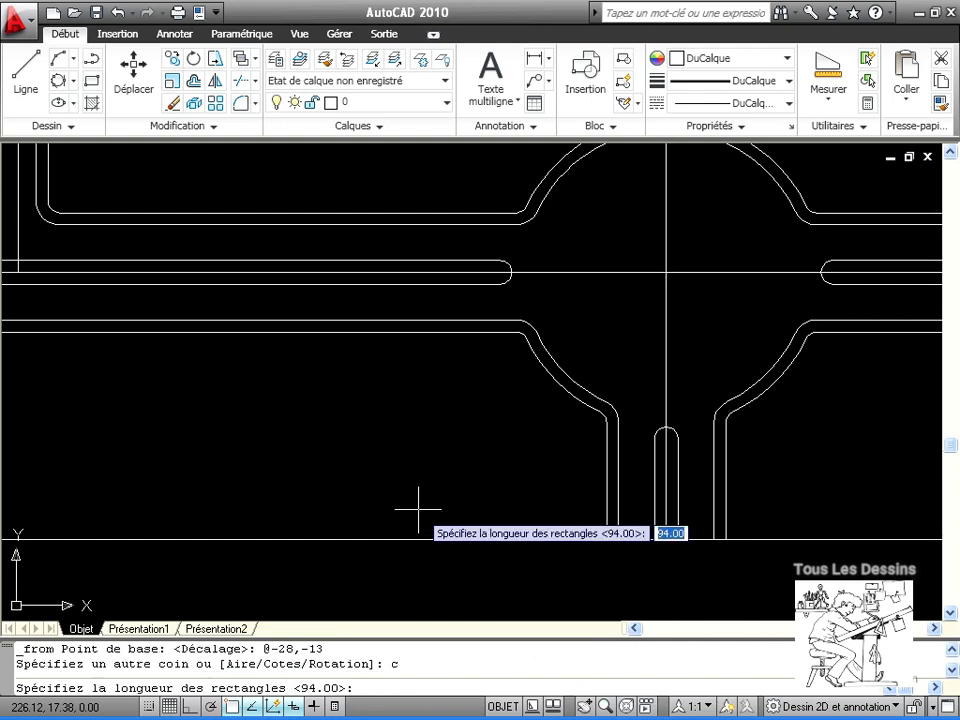
{"action": "type", "text": "12"}
{"action": "key", "text": "Return"}
{"action": "type", "text": "2"}
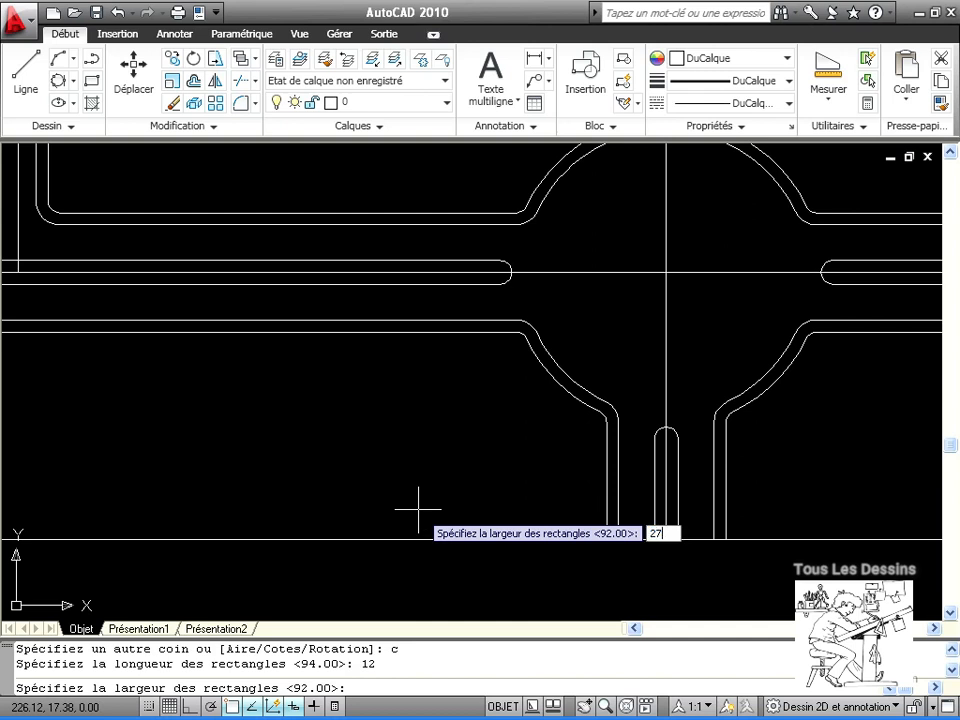
{"action": "type", "text": "7"}
{"action": "key", "text": "Return"}
{"action": "left_click", "coordinate": [428, 512]}
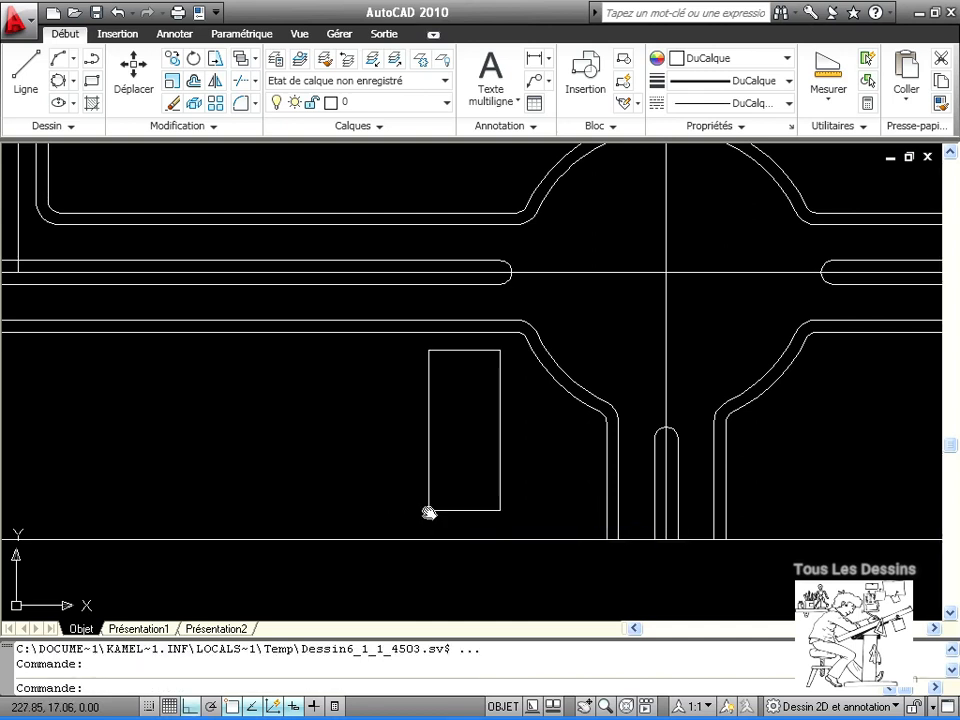
Start a rectangular array with the 12 by 27 rectangle as the object to copy
{"action": "middle_click_drag", "start_coordinate": [428, 512], "coordinate": [673, 420]}
{"action": "scroll", "coordinate": [673, 420], "scroll_direction": "down", "scroll_amount": 2}
{"action": "middle_click_drag", "start_coordinate": [628, 546], "coordinate": [656, 544]}
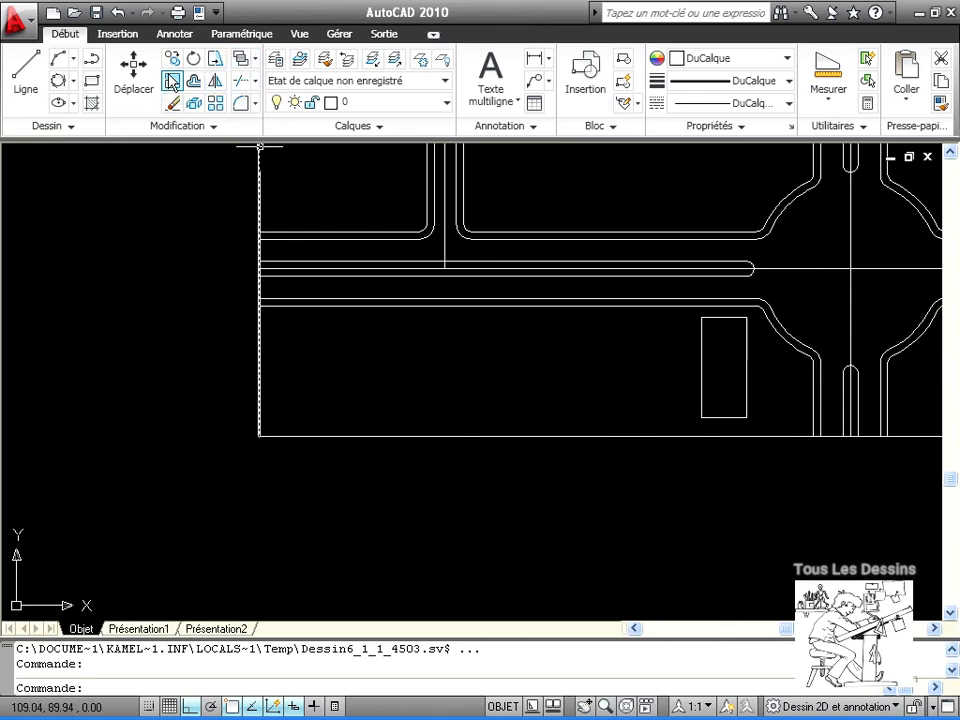
{"action": "left_click", "coordinate": [216, 103]}
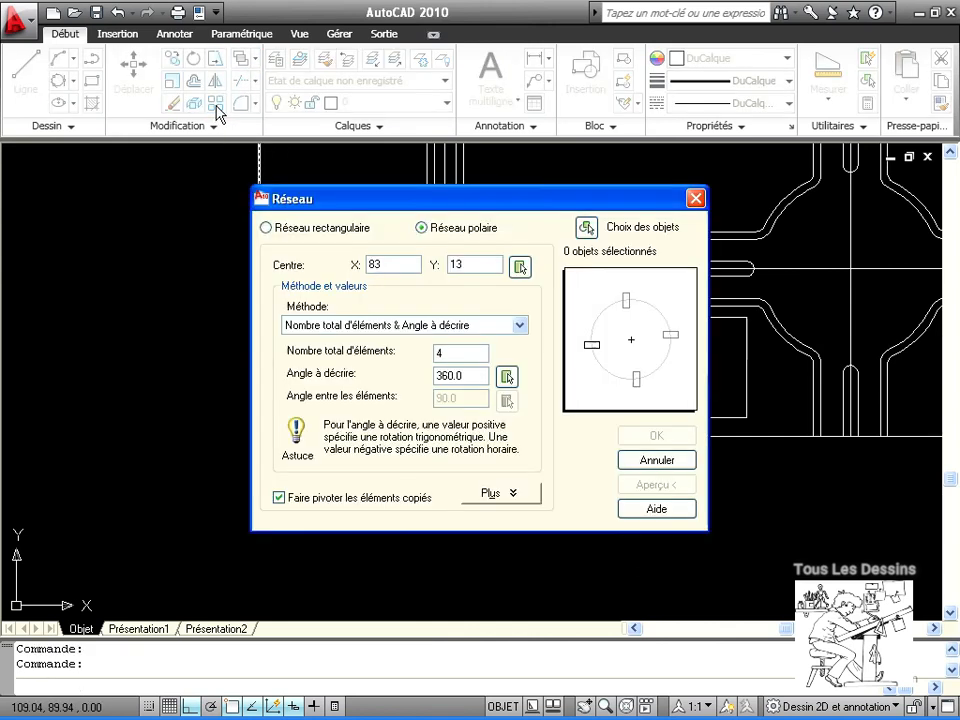
{"action": "left_click", "coordinate": [266, 228]}
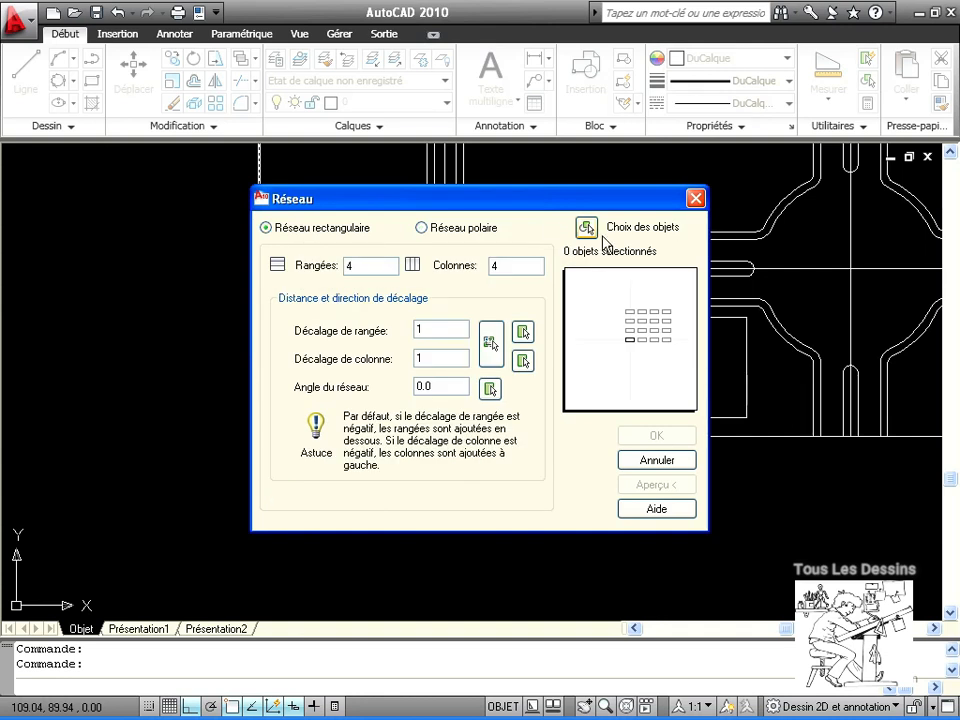
{"action": "left_click", "coordinate": [587, 228]}
{"action": "left_click", "coordinate": [746, 389]}
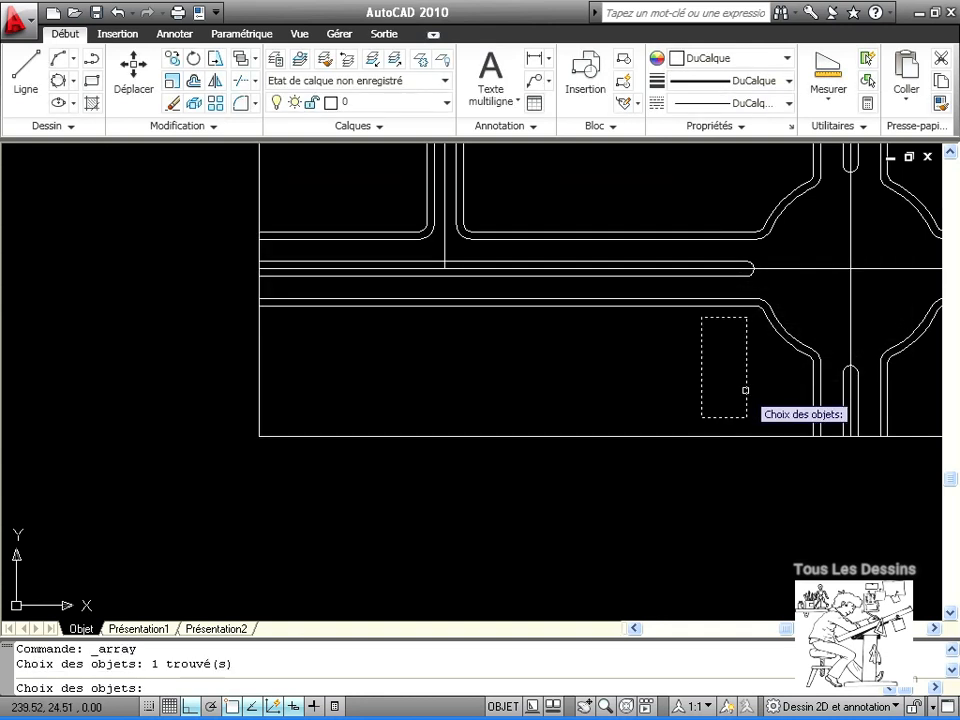
{"action": "key", "text": "Return"}
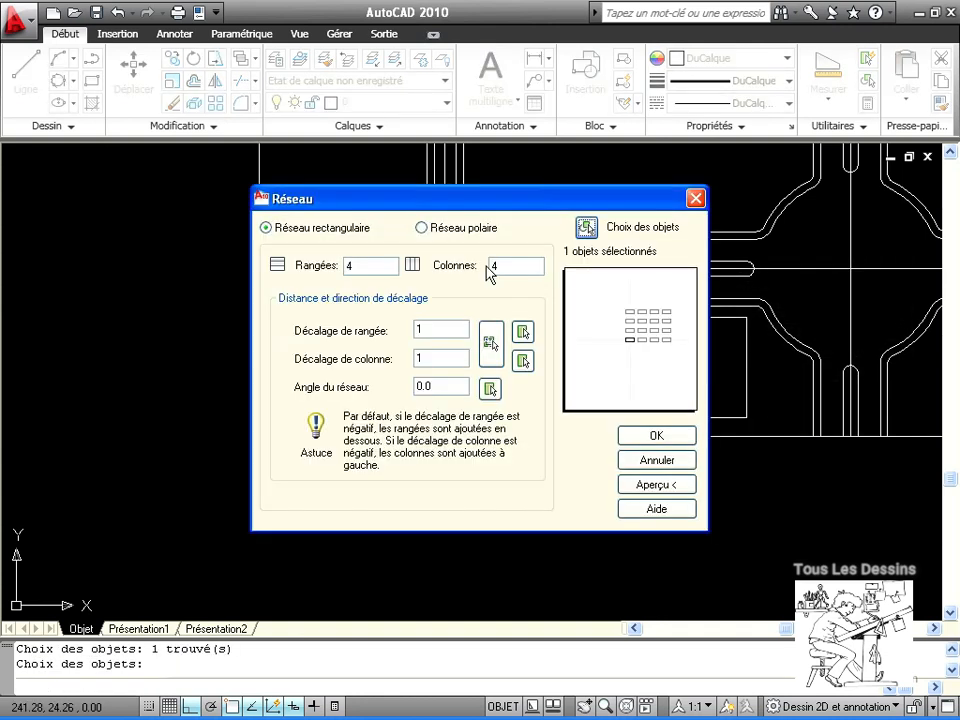
Array the rectangle in 1 row and 11 columns with a column offset of -12, matching its width toward the site's left border
{"action": "double_click", "coordinate": [363, 265]}
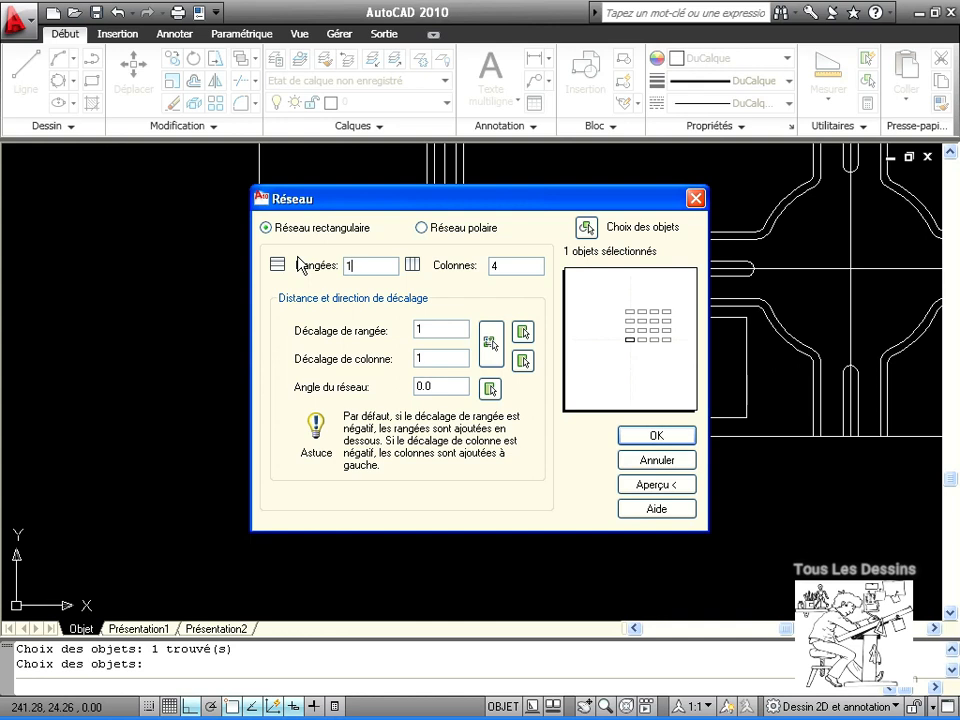
{"action": "left_click", "coordinate": [517, 266]}
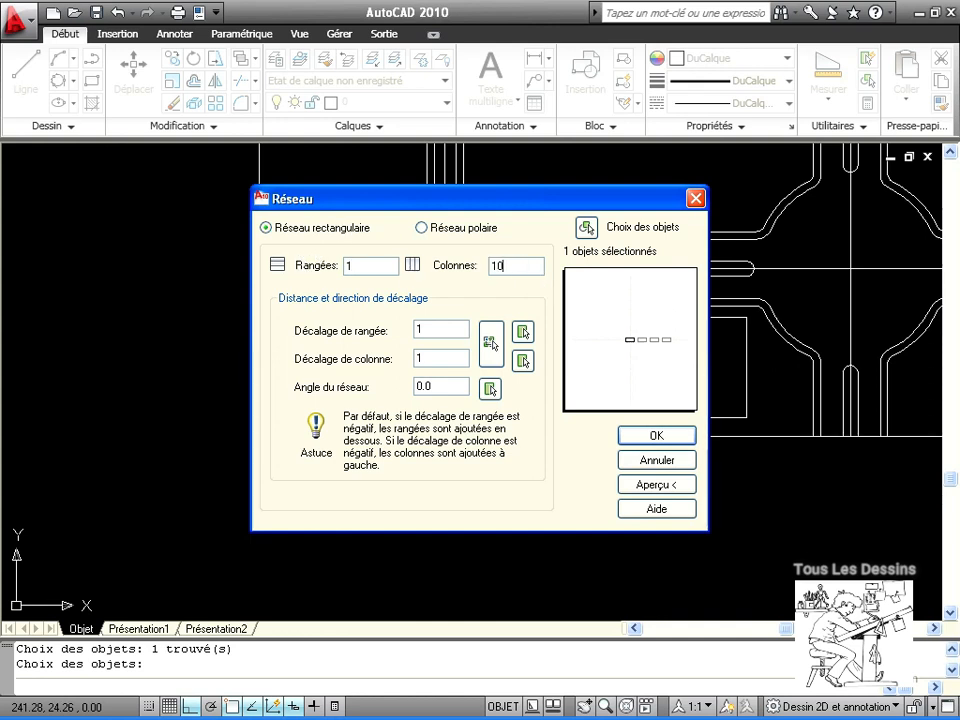
{"action": "type", "text": "11"}
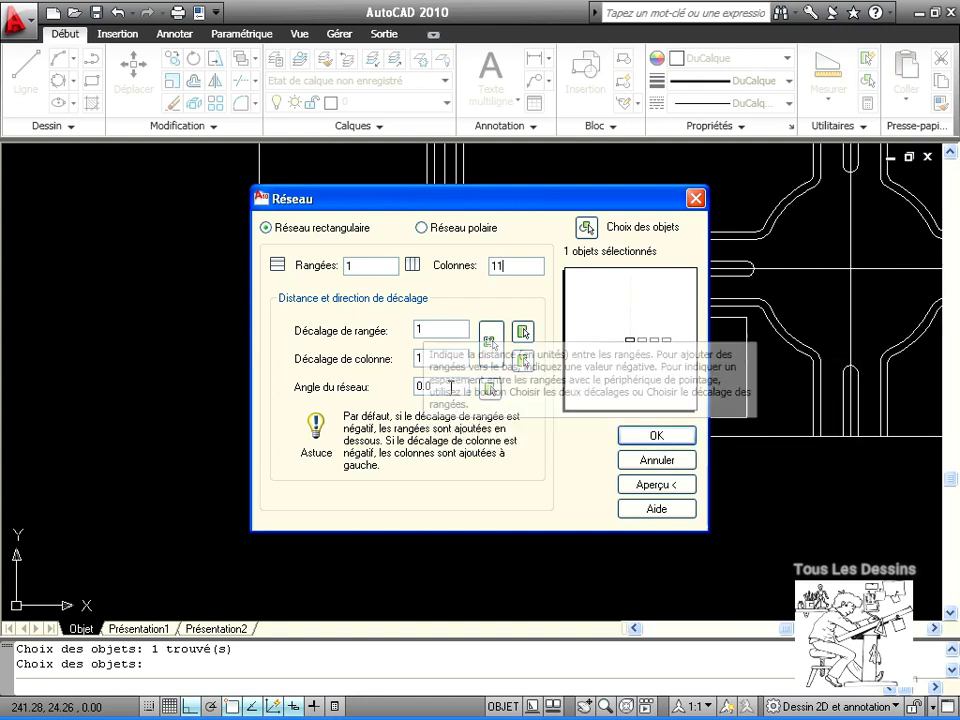
{"action": "left_click_drag", "start_coordinate": [432, 358], "coordinate": [411, 358]}
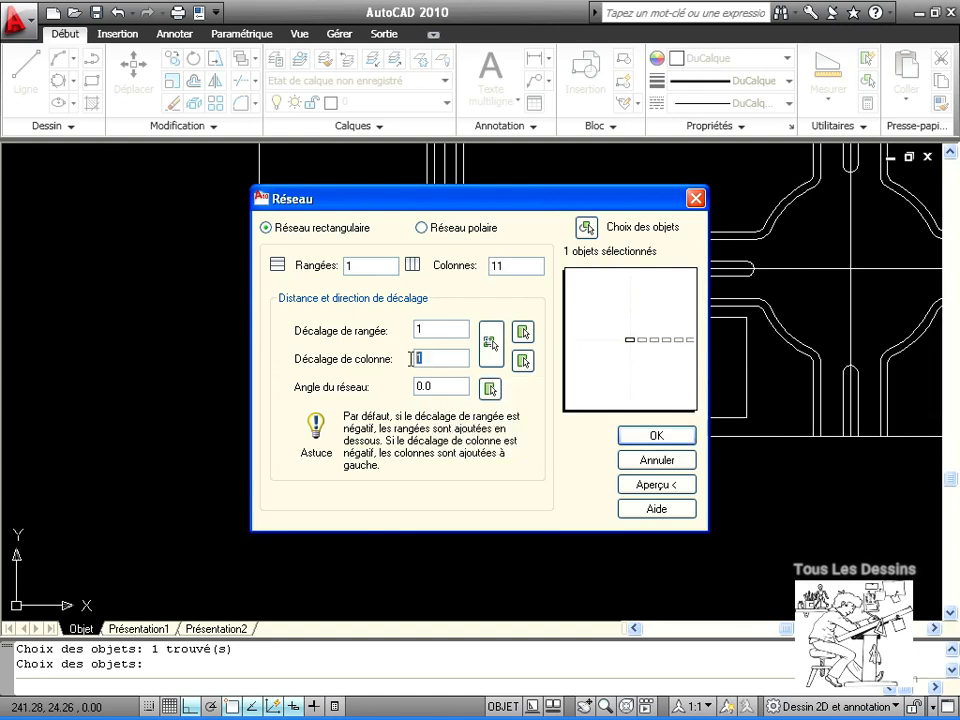
{"action": "type", "text": "-12"}
{"action": "left_click", "coordinate": [520, 361]}
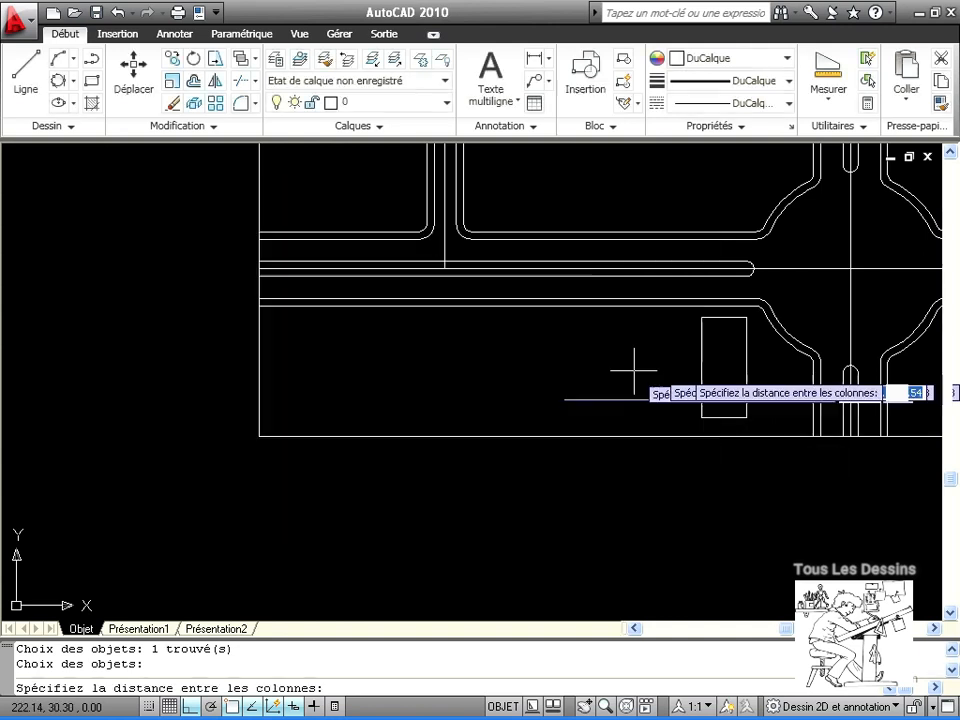
{"action": "left_click", "coordinate": [746, 318]}
{"action": "left_click", "coordinate": [701, 317]}
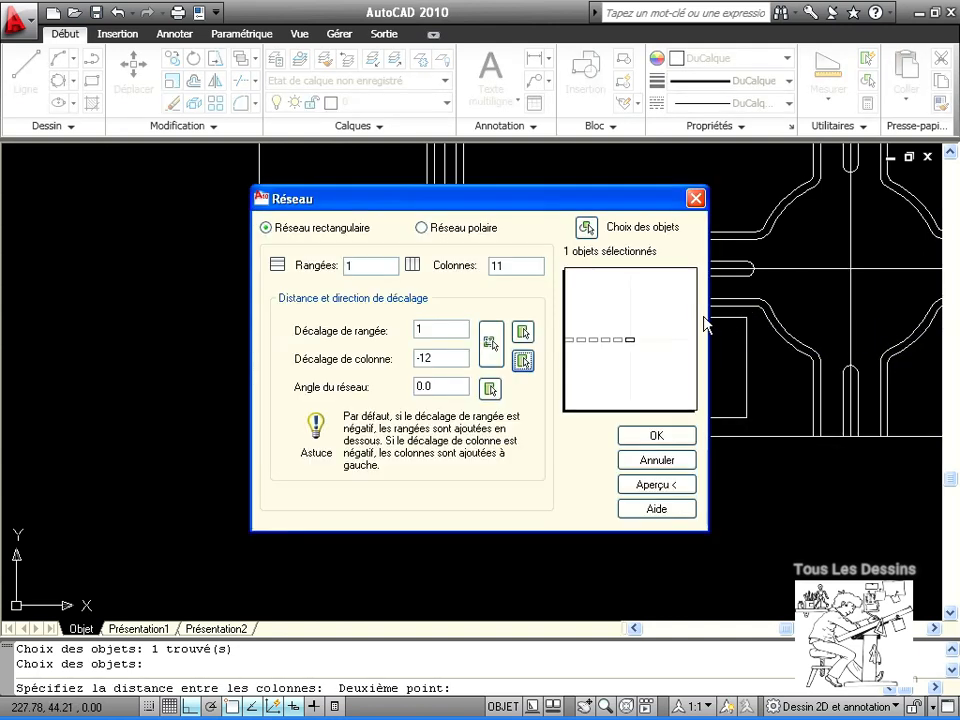
{"action": "left_click", "coordinate": [668, 487]}
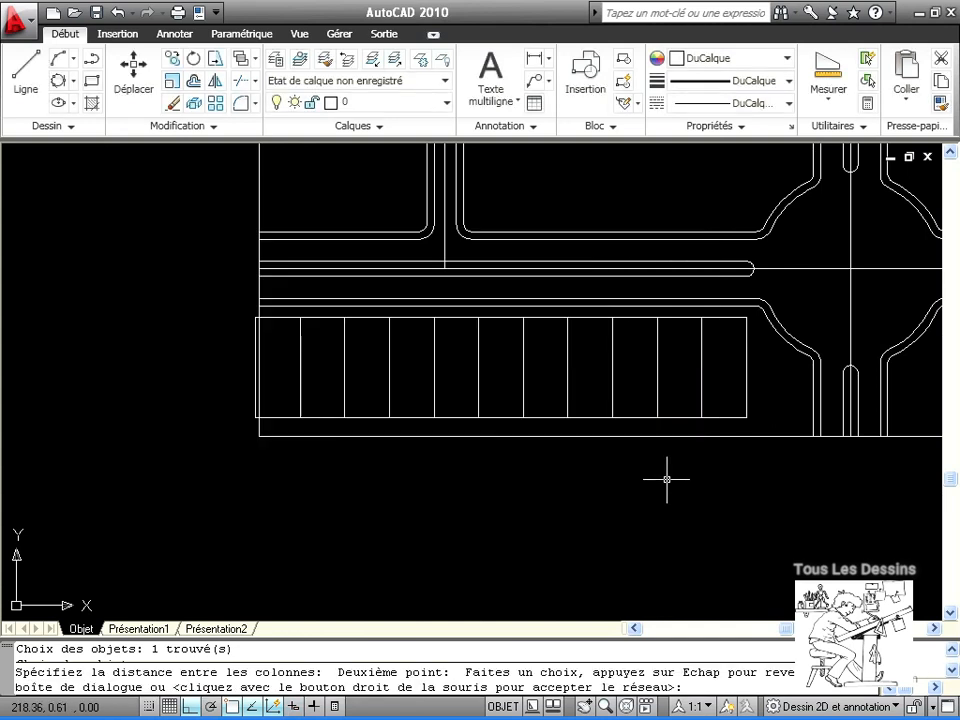
{"action": "right_click", "coordinate": [675, 491]}
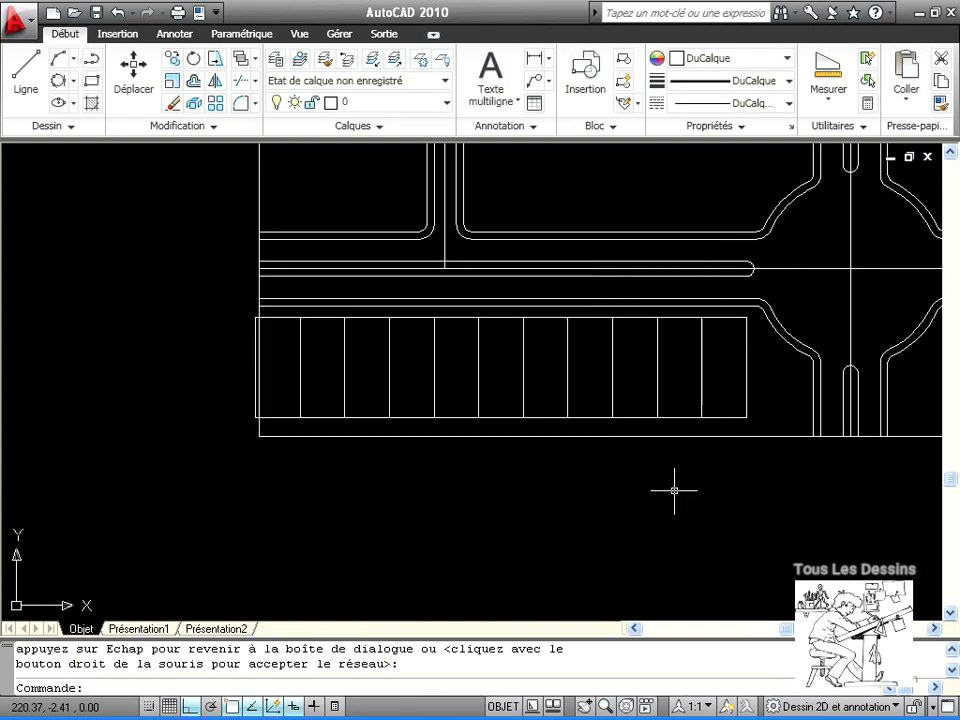
Trim the upper and lower edges of the westernmost rectangle where they extend beyond the site's left border
{"action": "left_click", "coordinate": [240, 85]}
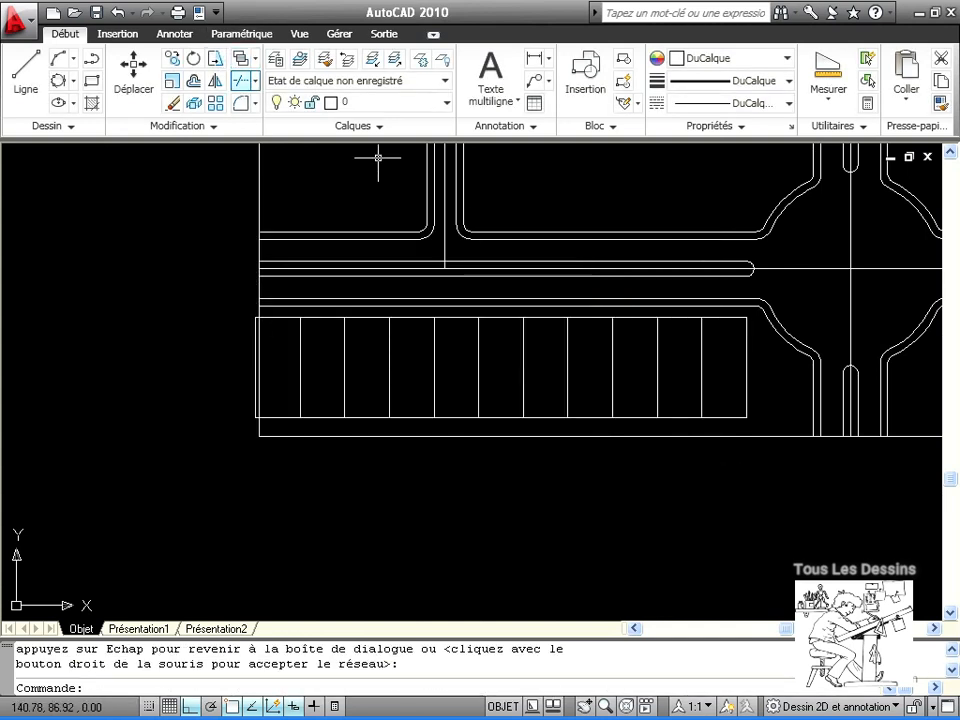
{"action": "right_click", "coordinate": [257, 305]}
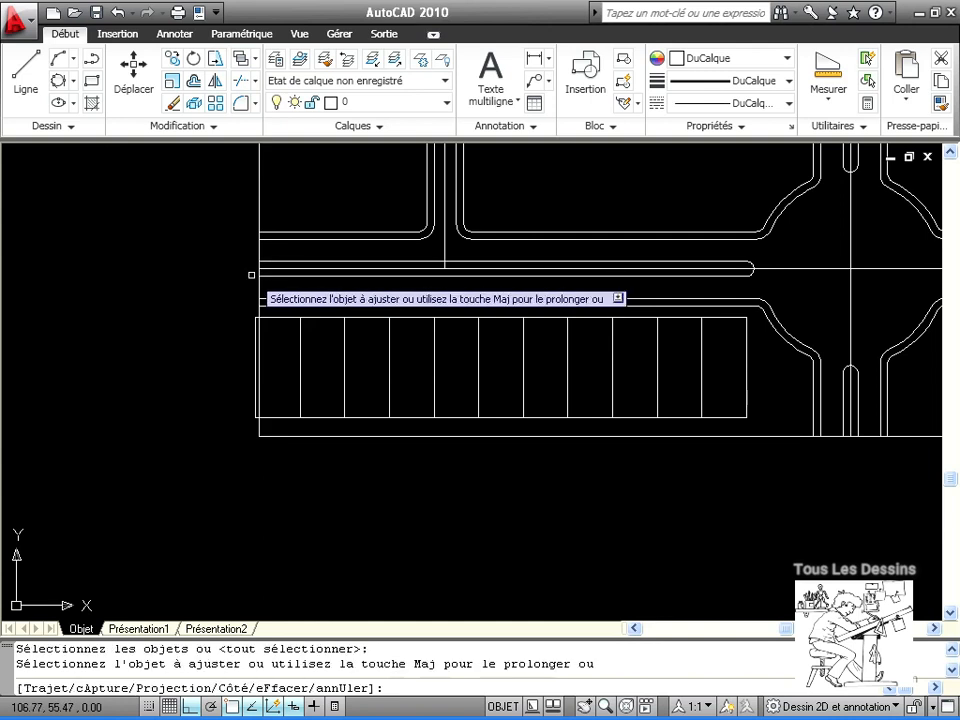
{"action": "left_click", "coordinate": [254, 428]}
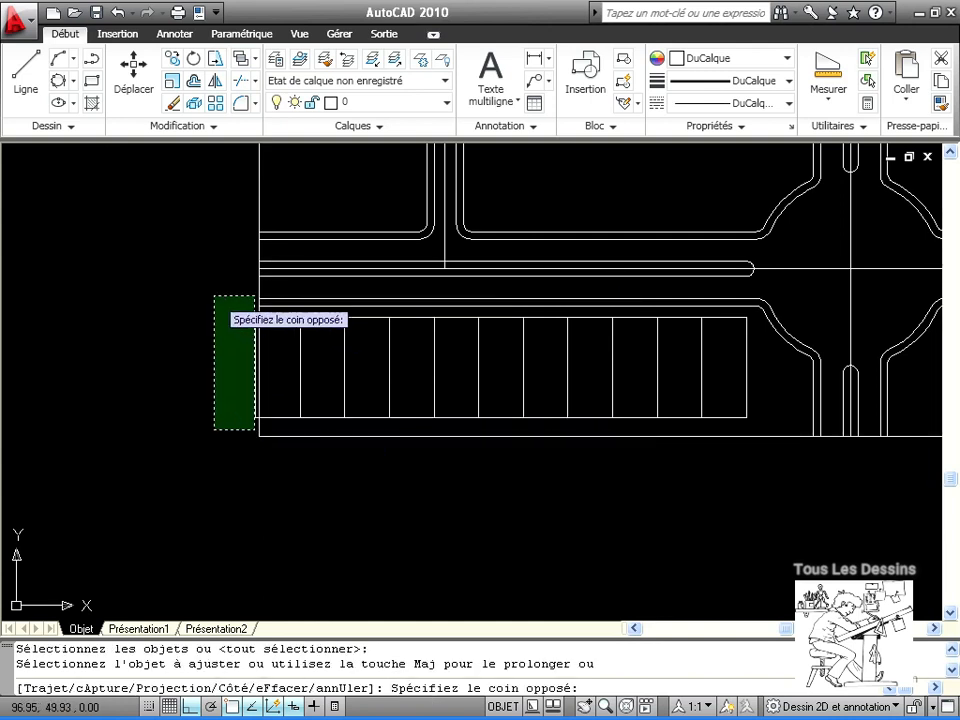
{"action": "left_click", "coordinate": [214, 297]}
{"action": "scroll", "coordinate": [256, 438], "scroll_direction": "up", "scroll_amount": 5}
{"action": "middle_click_drag", "start_coordinate": [285, 397], "coordinate": [326, 484]}
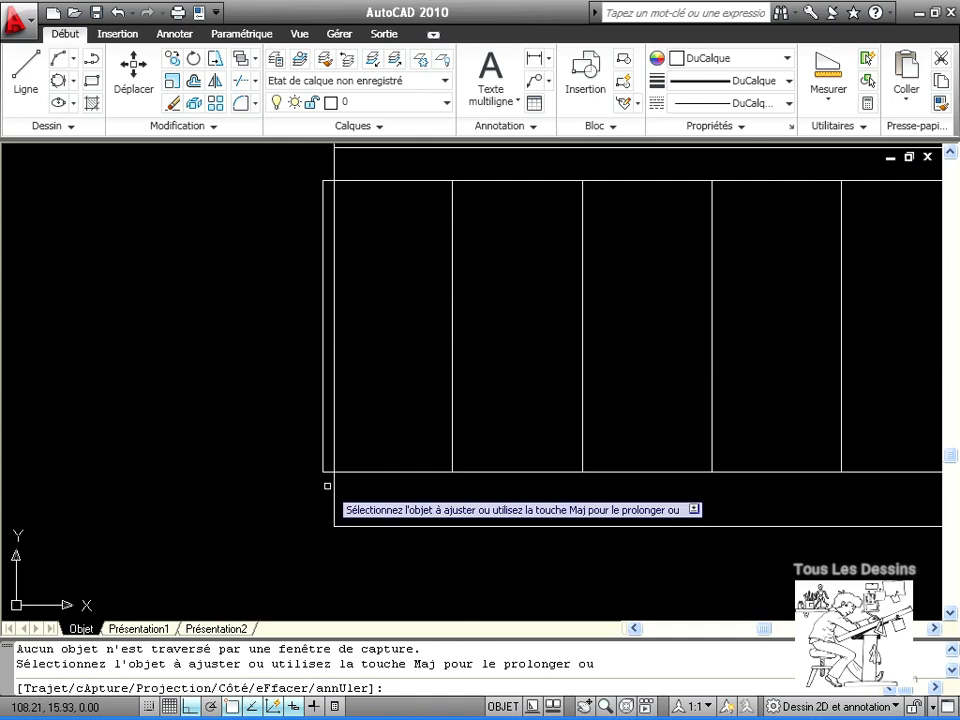
{"action": "left_click", "coordinate": [332, 467]}
{"action": "left_click", "coordinate": [242, 159]}
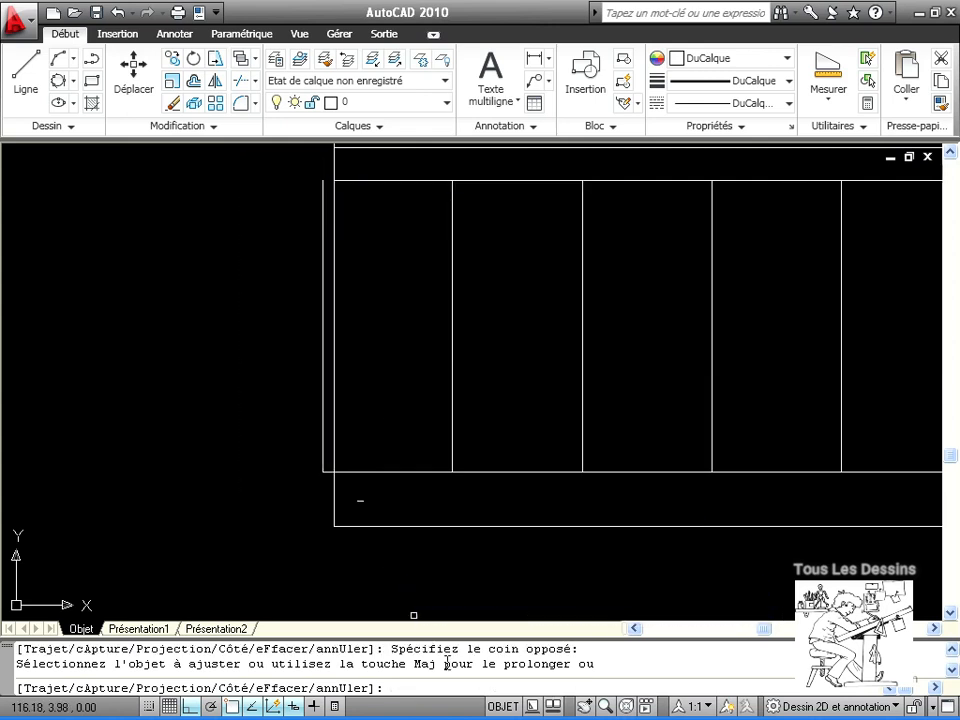
{"action": "scroll", "coordinate": [321, 499], "scroll_direction": "up", "scroll_amount": 4}
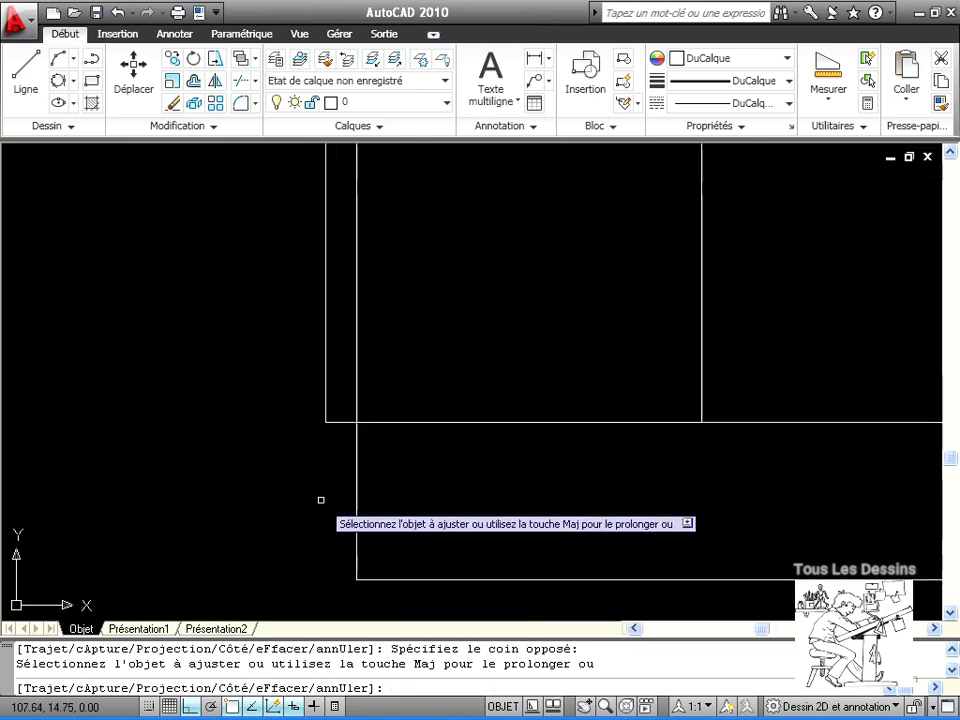
{"action": "left_click", "coordinate": [343, 421]}
{"action": "key", "text": "Return"}
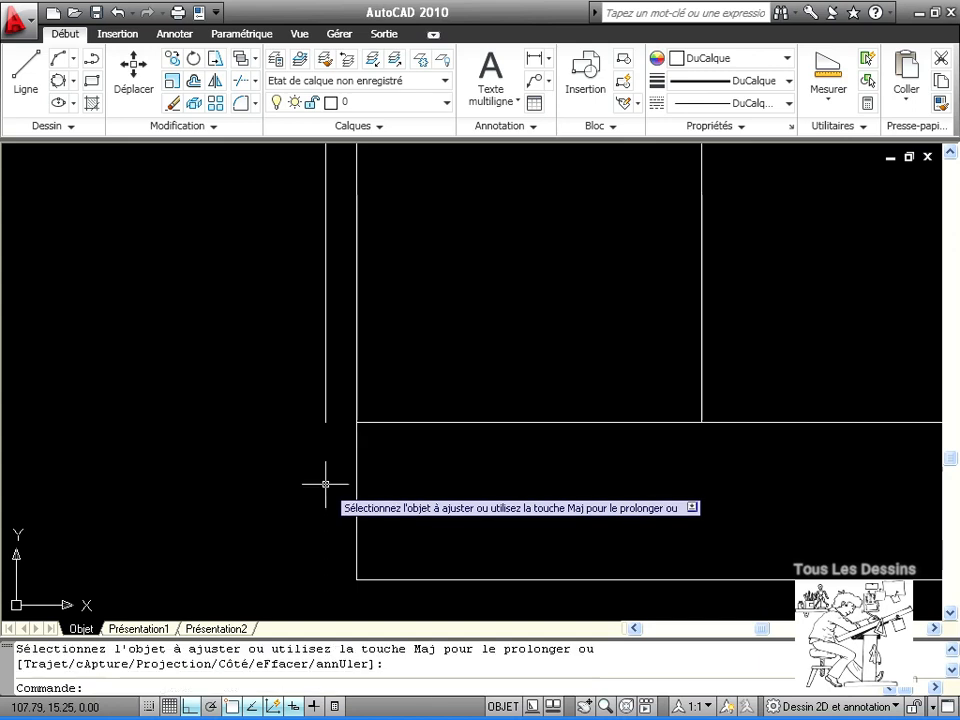
Erase the leftover vertical edge of the westernmost rectangle outside the site's left border
{"action": "key", "text": "Return"}
{"action": "left_click", "coordinate": [325, 410]}
{"action": "key", "text": "Delete"}
{"action": "scroll", "coordinate": [597, 450], "scroll_direction": "down", "scroll_amount": 6}
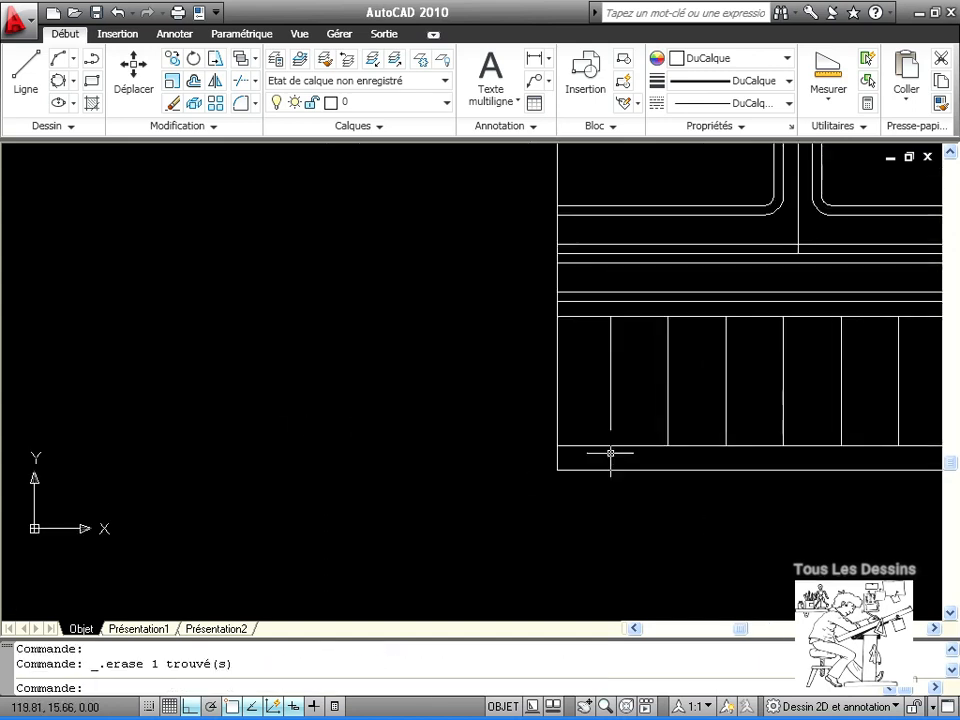
{"action": "middle_click_drag", "start_coordinate": [668, 430], "coordinate": [455, 676]}
{"action": "mouse_move", "coordinate": [534, 408]}
{"action": "middle_mouse_down"}
{"action": "mouse_move", "coordinate": [516, 500]}
{"action": "mouse_move", "coordinate": [508, 447]}
{"action": "middle_mouse_up"}
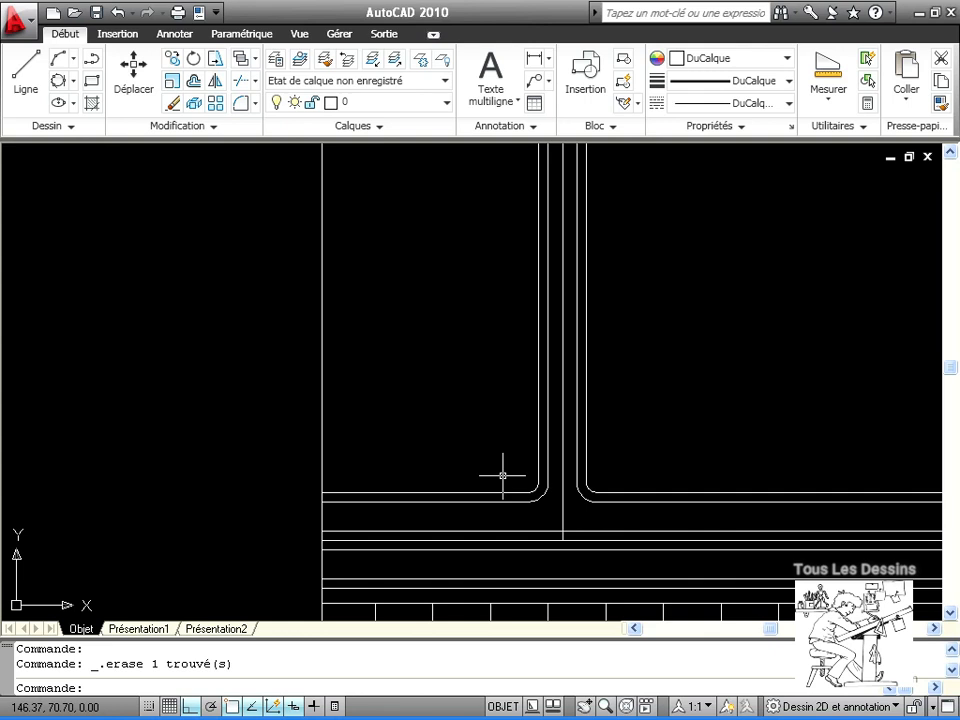
{"action": "mouse_move", "coordinate": [722, 386]}
{"action": "middle_mouse_down"}
{"action": "mouse_move", "coordinate": [692, 491]}
{"action": "mouse_move", "coordinate": [675, 619]}
{"action": "middle_mouse_up"}
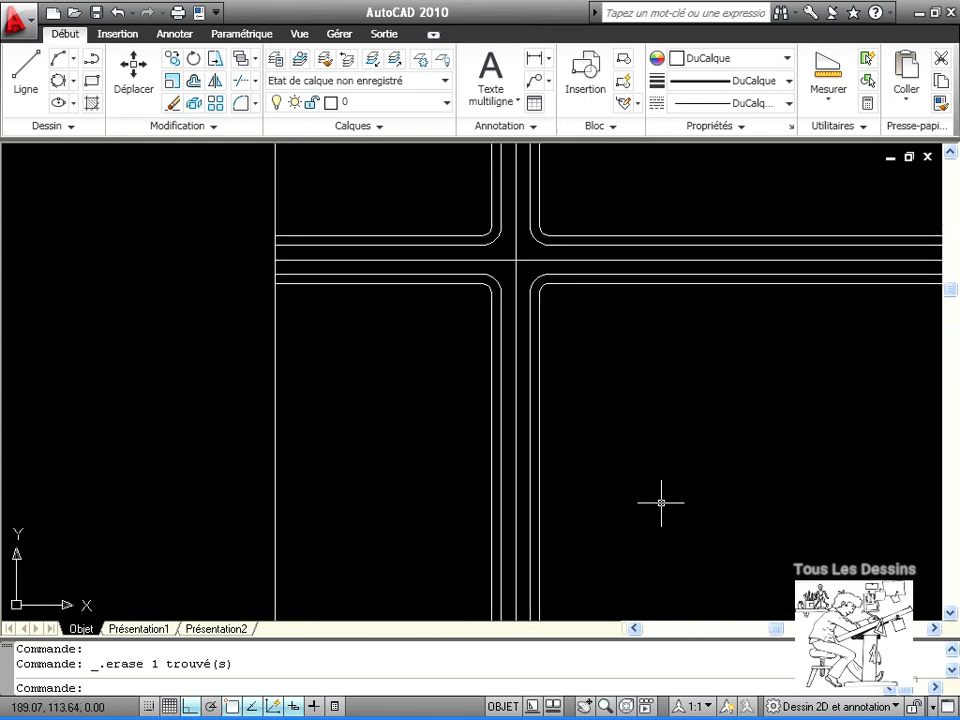
{"action": "mouse_move", "coordinate": [660, 407]}
{"action": "middle_mouse_down"}
{"action": "mouse_move", "coordinate": [643, 439]}
{"action": "mouse_move", "coordinate": [640, 492]}
{"action": "middle_mouse_up"}
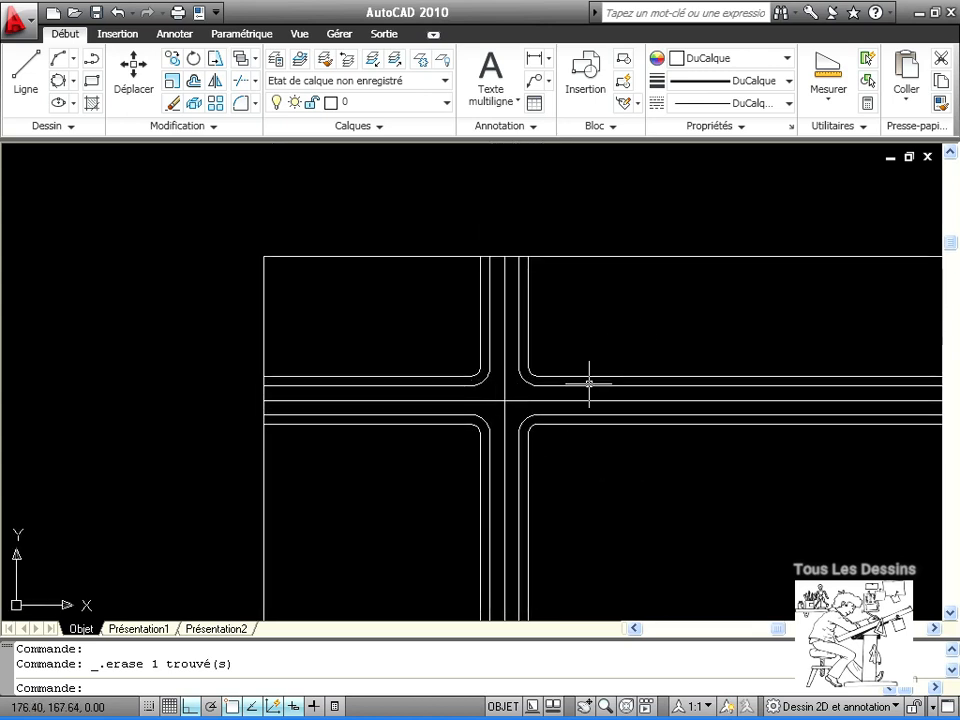
Start a rectangle in the upper middle block, its first corner offset @7,7 from the intersection of the northwest road axes
{"action": "middle_click_drag", "start_coordinate": [792, 607], "coordinate": [656, 400]}
{"action": "scroll", "coordinate": [850, 537], "scroll_direction": "down", "scroll_amount": 4}
{"action": "middle_click_drag", "start_coordinate": [847, 535], "coordinate": [628, 374]}
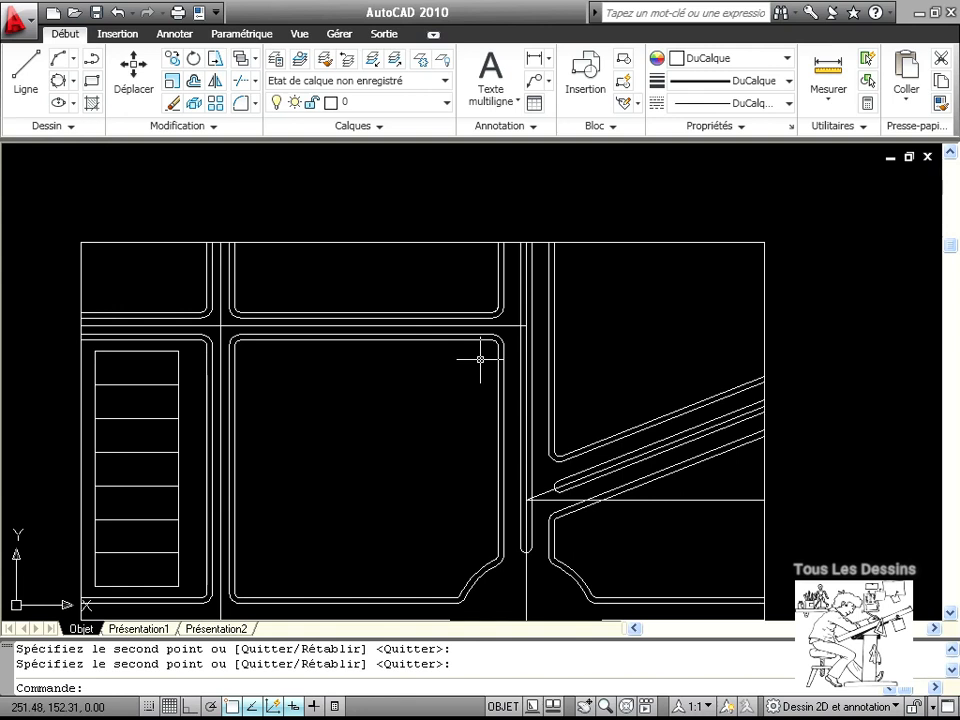
{"action": "middle_click_drag", "start_coordinate": [439, 561], "coordinate": [480, 424]}
{"action": "scroll", "coordinate": [476, 435], "scroll_direction": "down", "scroll_amount": 3}
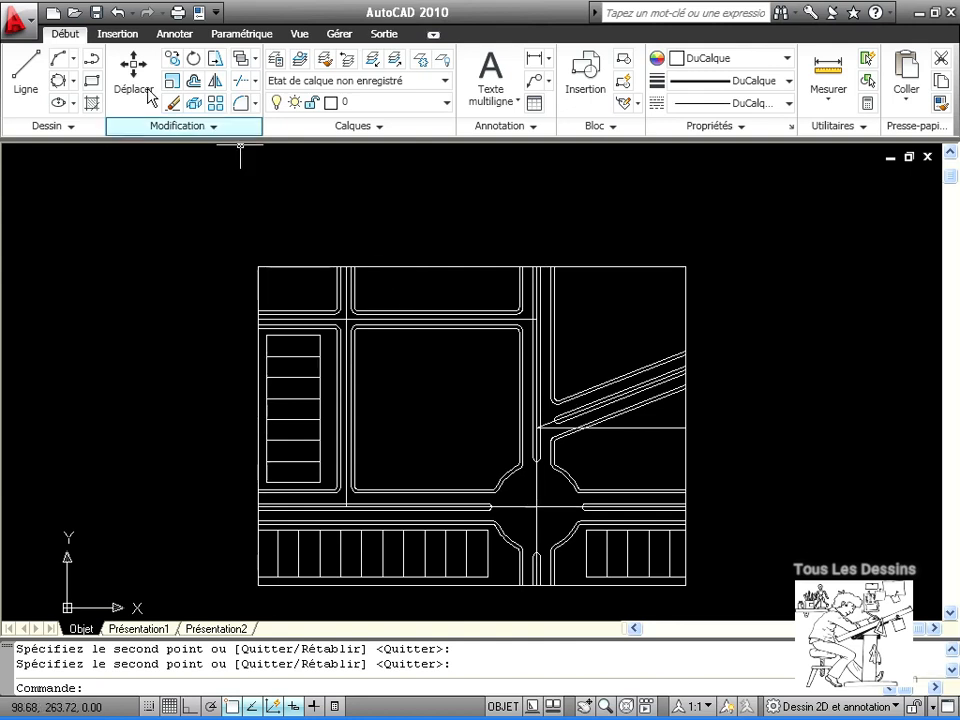
{"action": "left_click", "coordinate": [91, 80]}
{"action": "scroll", "coordinate": [400, 292], "scroll_direction": "up", "scroll_amount": 3}
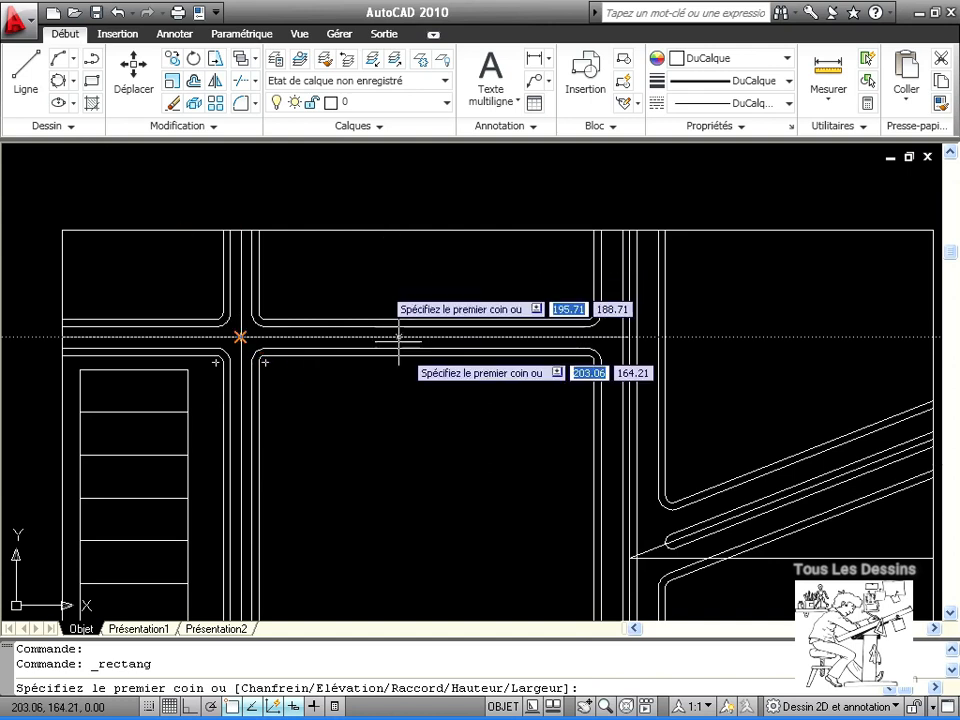
{"action": "right_click", "coordinate": [381, 303], "text": "shift"}
{"action": "left_click", "coordinate": [446, 331]}
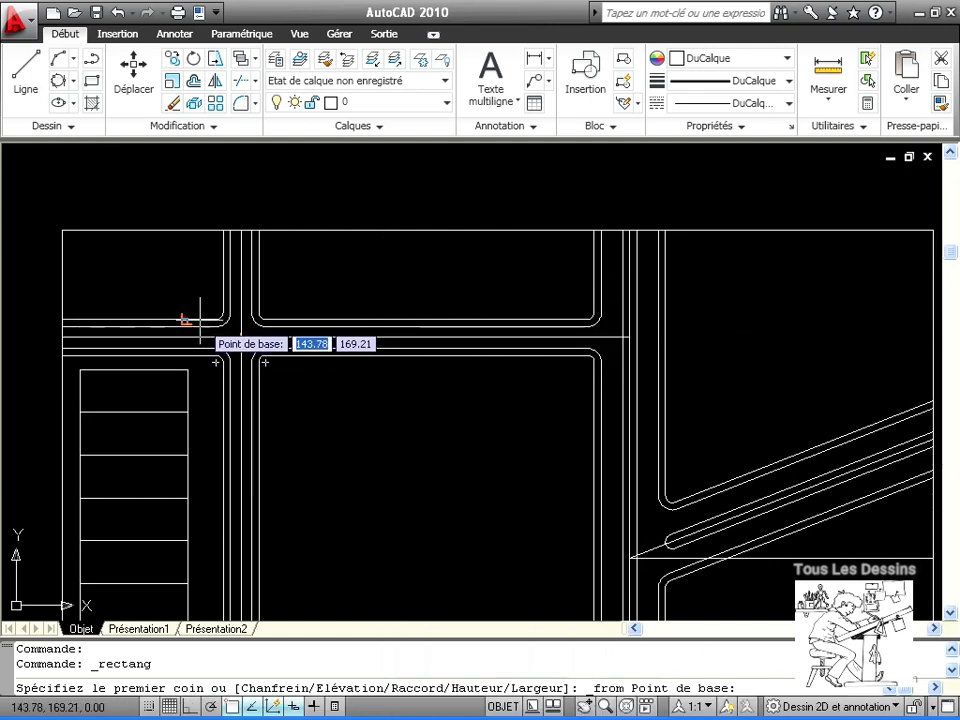
{"action": "left_click", "coordinate": [240, 337]}
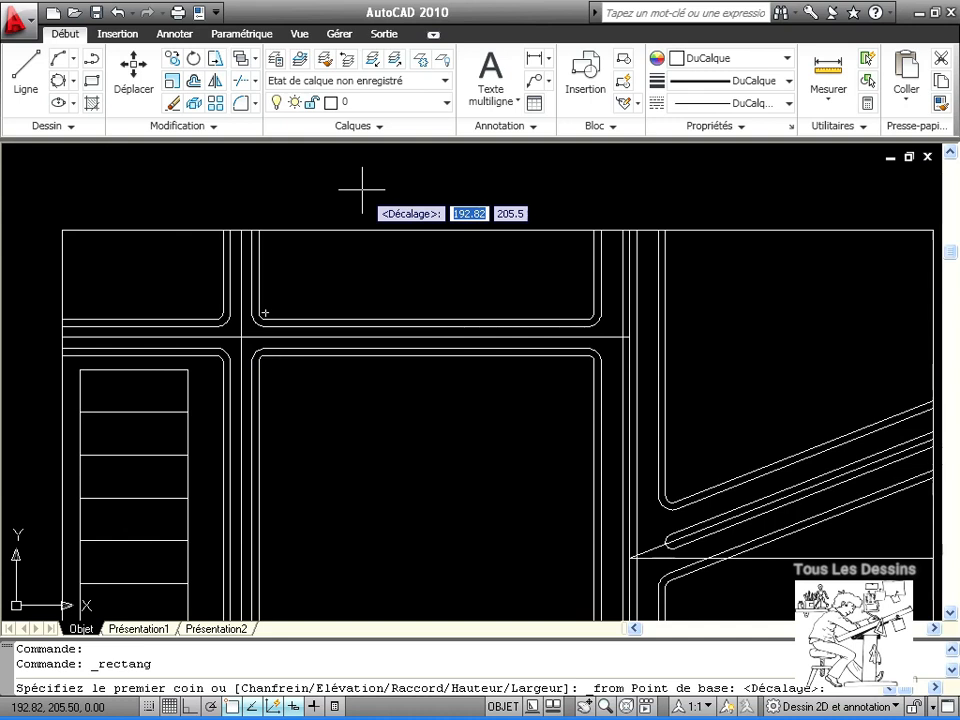
{"action": "type", "text": "@"}
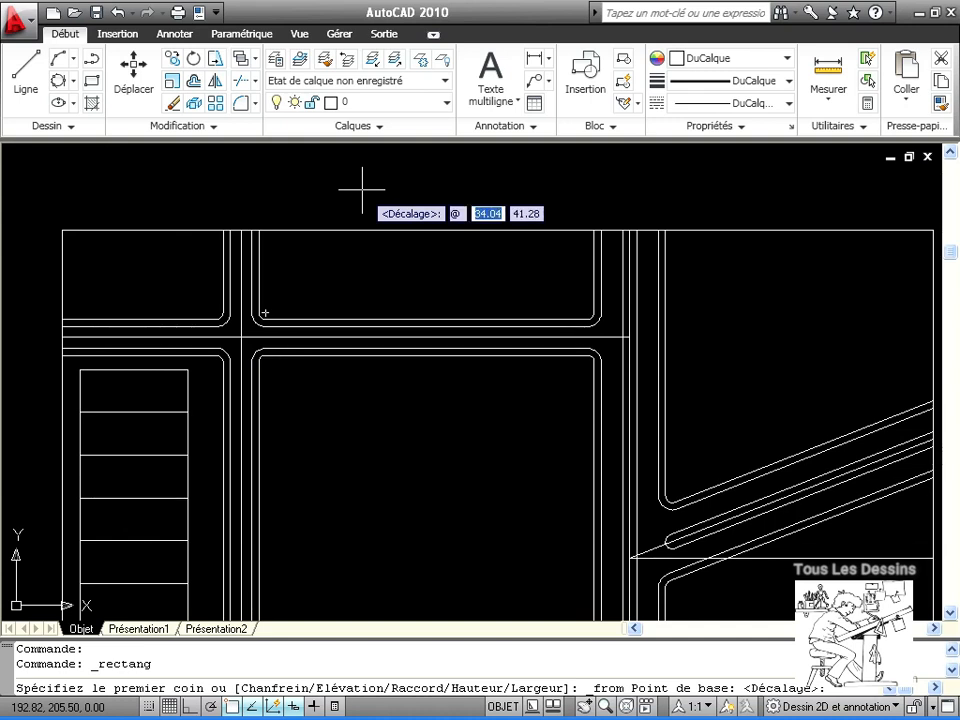
{"action": "type", "text": "7"}
{"action": "key", "text": "Tab"}
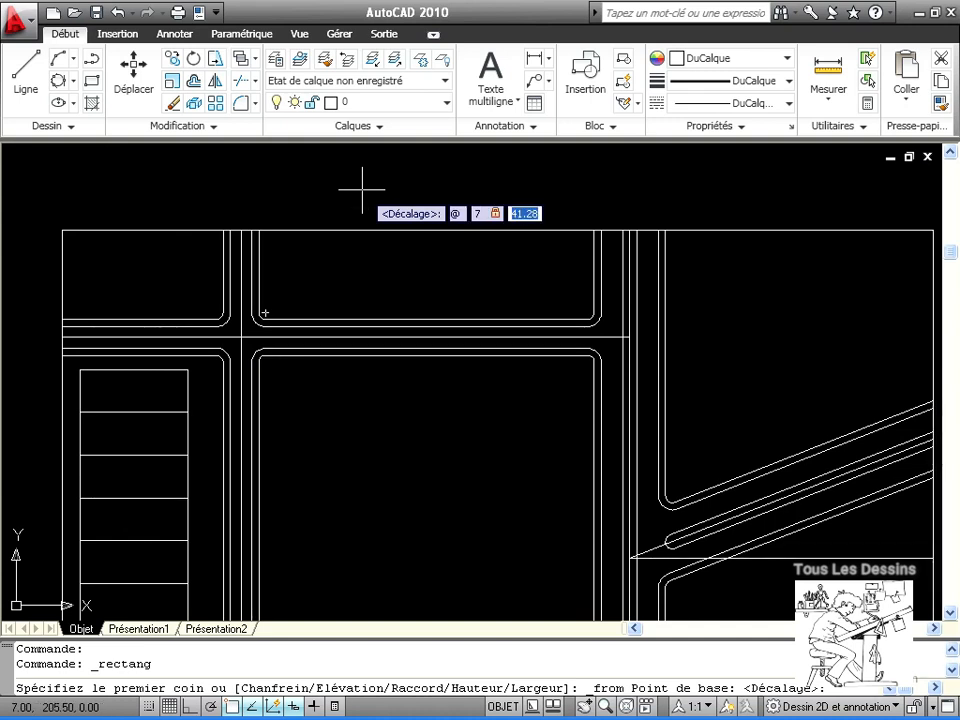
{"action": "type", "text": "7"}
{"action": "key", "text": "Return"}
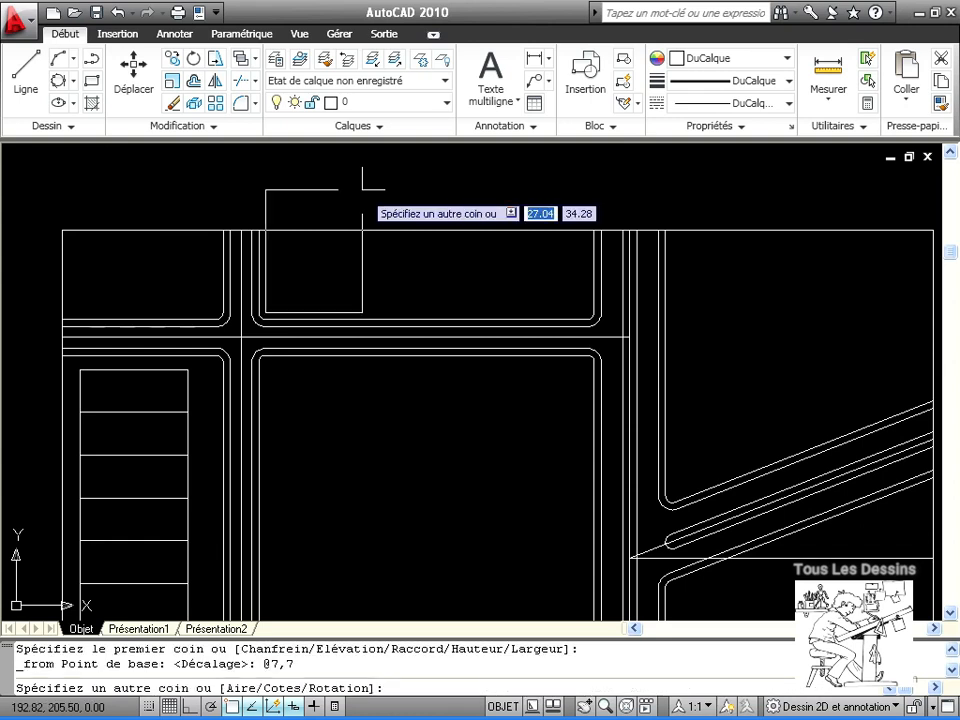
Give the rectangle a length of 10 and a width of 25, placing it up and to the right of its first corner
{"action": "type", "text": "c"}
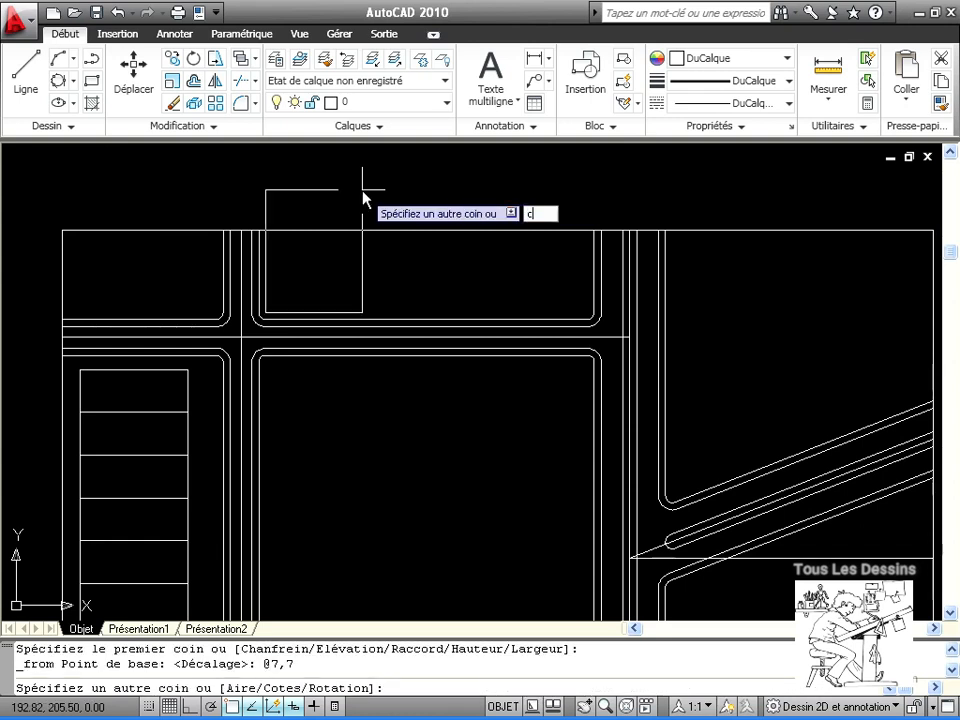
{"action": "key", "text": "Return"}
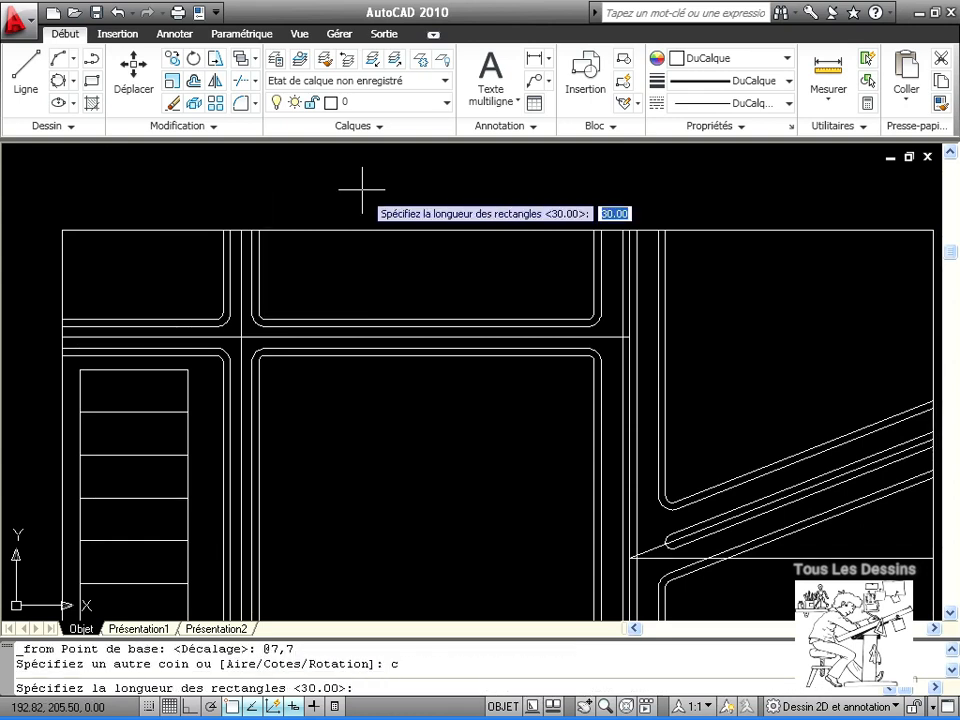
{"action": "type", "text": "10"}
{"action": "key", "text": "Return"}
{"action": "type", "text": "25"}
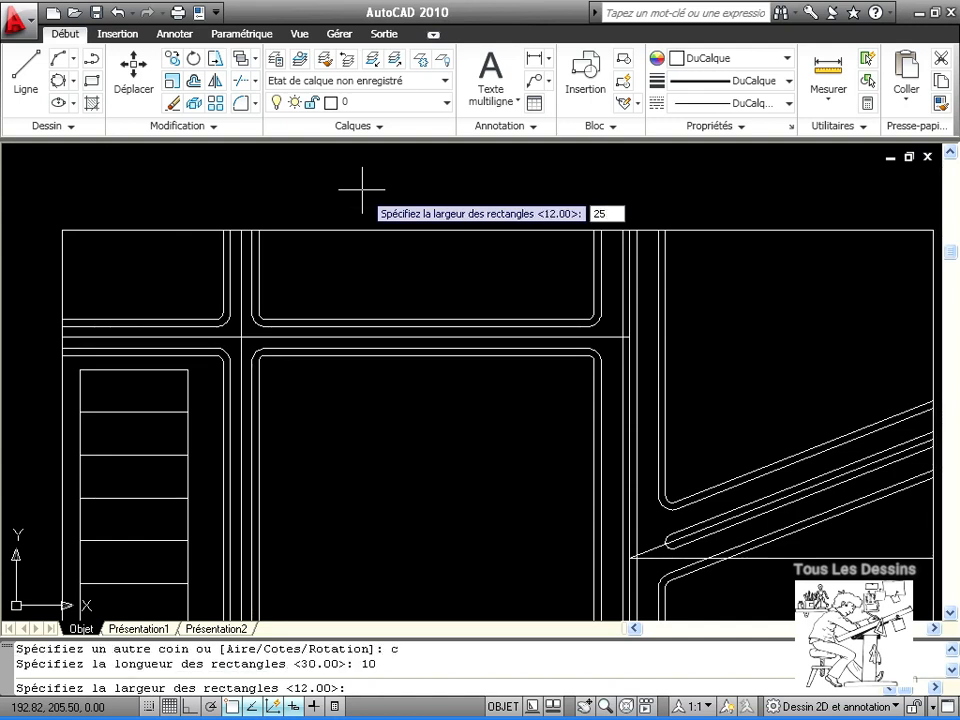
{"action": "key", "text": "Return"}
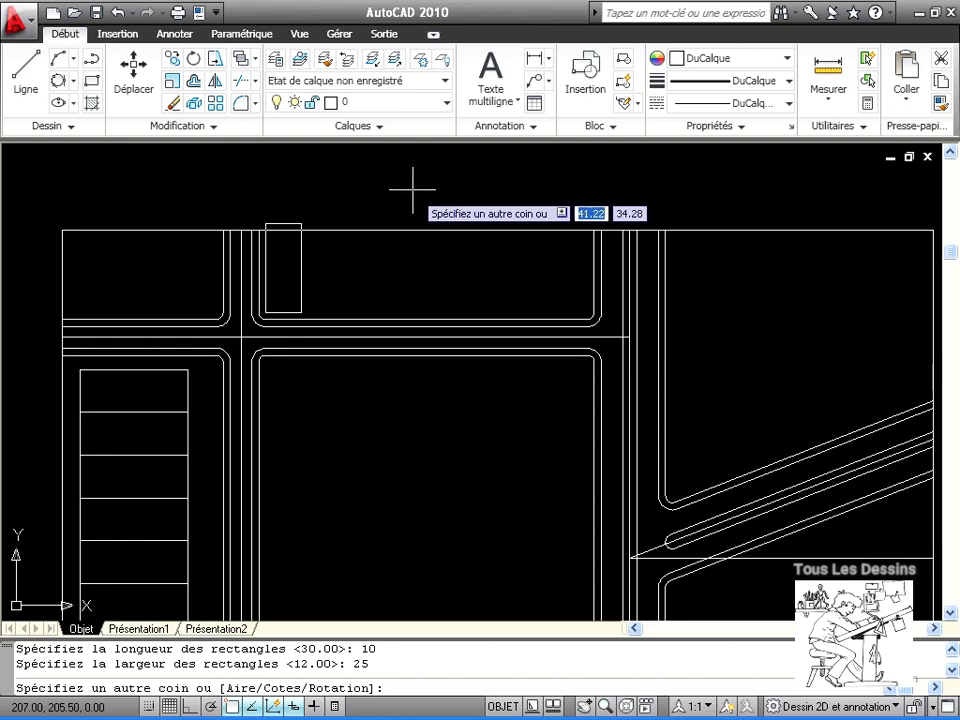
{"action": "left_click", "coordinate": [409, 191]}
Stretch the site's upper border and the road lines meeting it upward by 15 with Ortho on, excluding the new 10 by 25 rectangle
{"action": "scroll", "coordinate": [295, 306], "scroll_direction": "up", "scroll_amount": 3}
{"action": "mouse_move", "coordinate": [295, 306]}
{"action": "middle_mouse_down"}
{"action": "mouse_move", "coordinate": [439, 369]}
{"action": "mouse_move", "coordinate": [525, 375]}
{"action": "middle_mouse_up"}
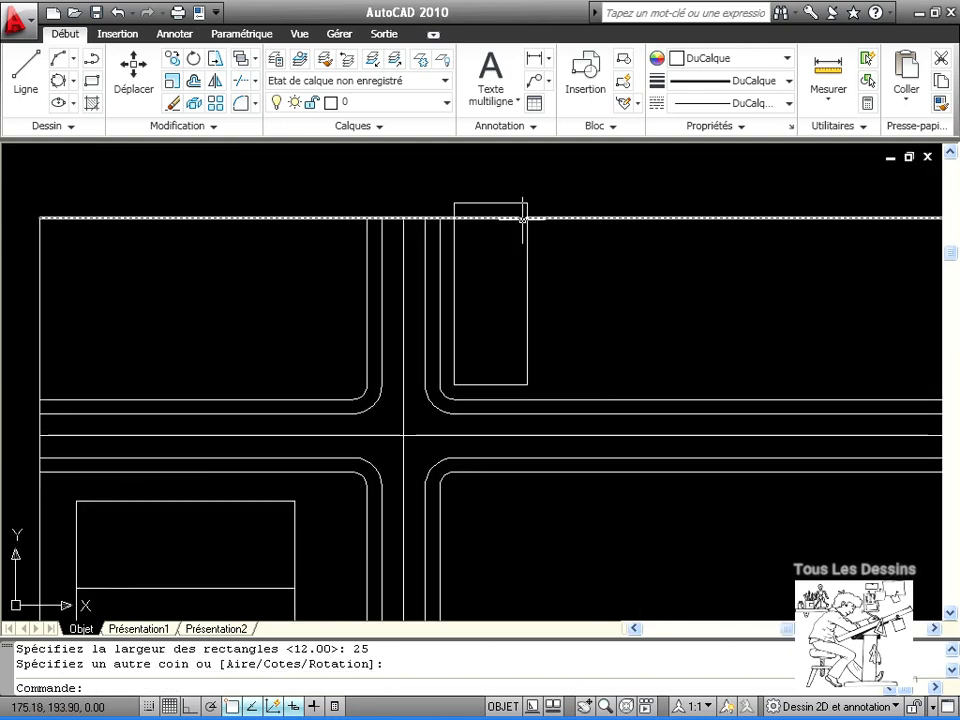
{"action": "scroll", "coordinate": [709, 387], "scroll_direction": "down", "scroll_amount": 4}
{"action": "mouse_move", "coordinate": [749, 373]}
{"action": "middle_mouse_down"}
{"action": "mouse_move", "coordinate": [568, 379]}
{"action": "mouse_move", "coordinate": [444, 336]}
{"action": "mouse_move", "coordinate": [465, 340]}
{"action": "middle_mouse_up"}
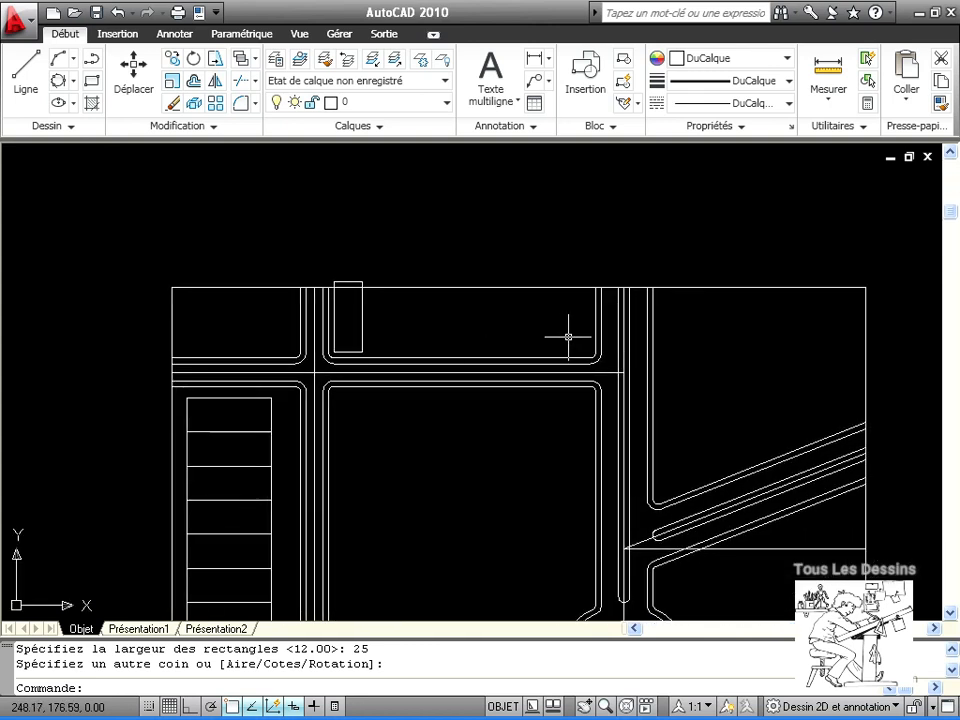
{"action": "left_click", "coordinate": [215, 58]}
{"action": "left_click", "coordinate": [903, 230]}
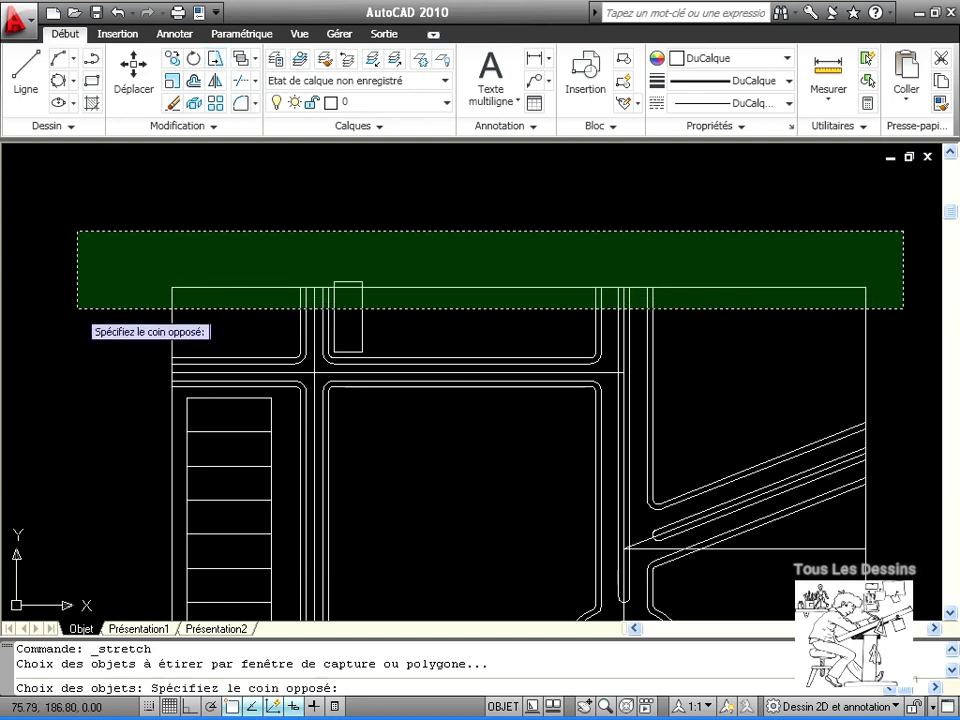
{"action": "left_click", "coordinate": [50, 311]}
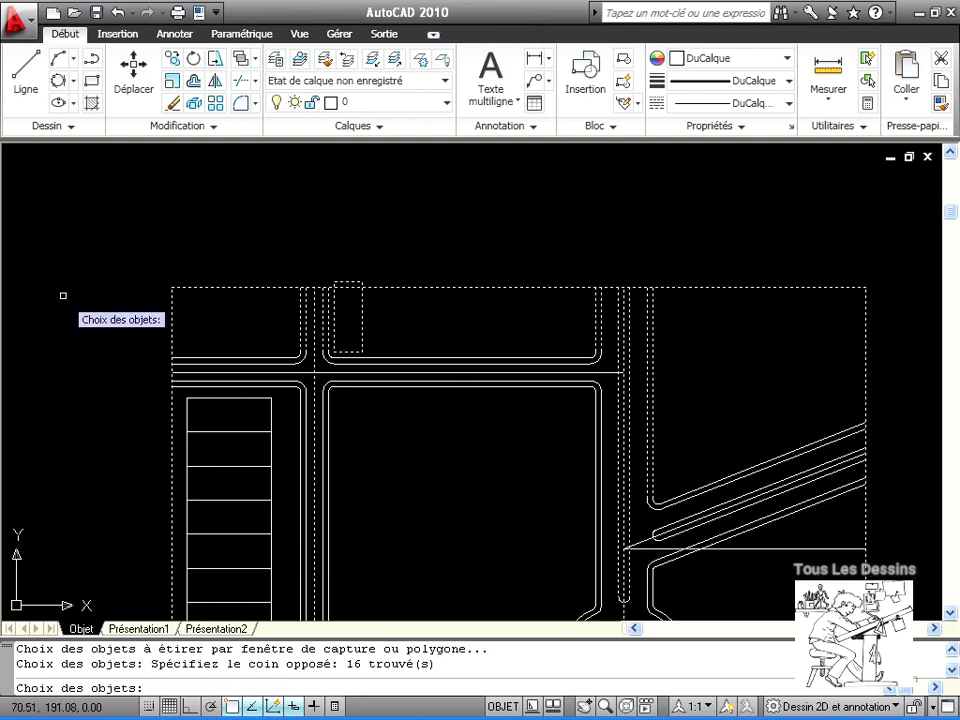
{"action": "left_click", "coordinate": [364, 317], "text": "shift"}
{"action": "left_click", "coordinate": [344, 302], "text": "shift"}
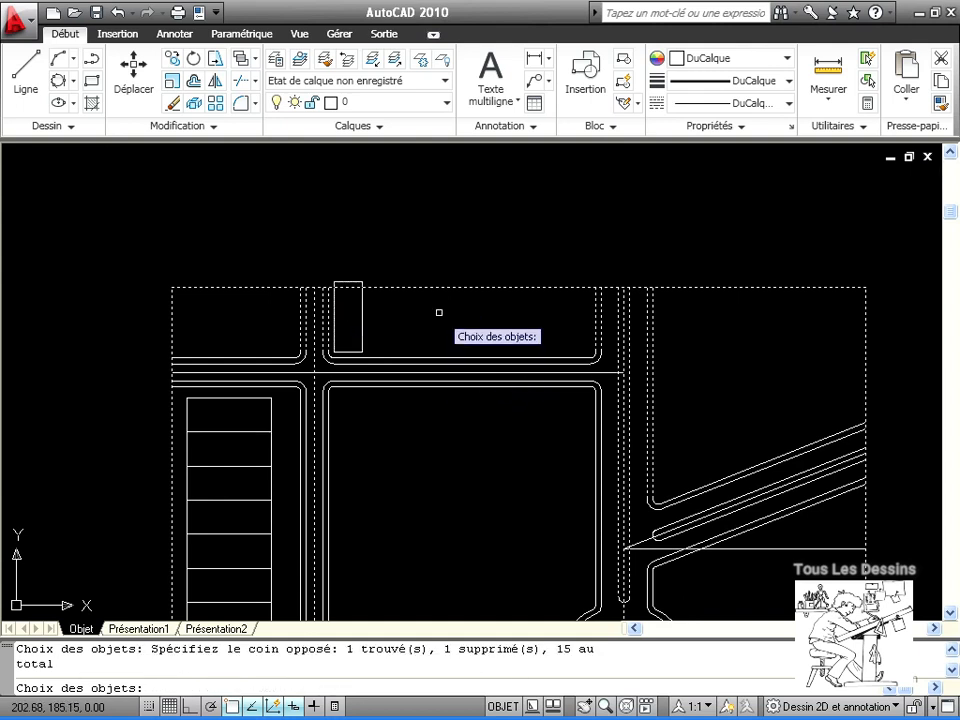
{"action": "key", "text": "Return"}
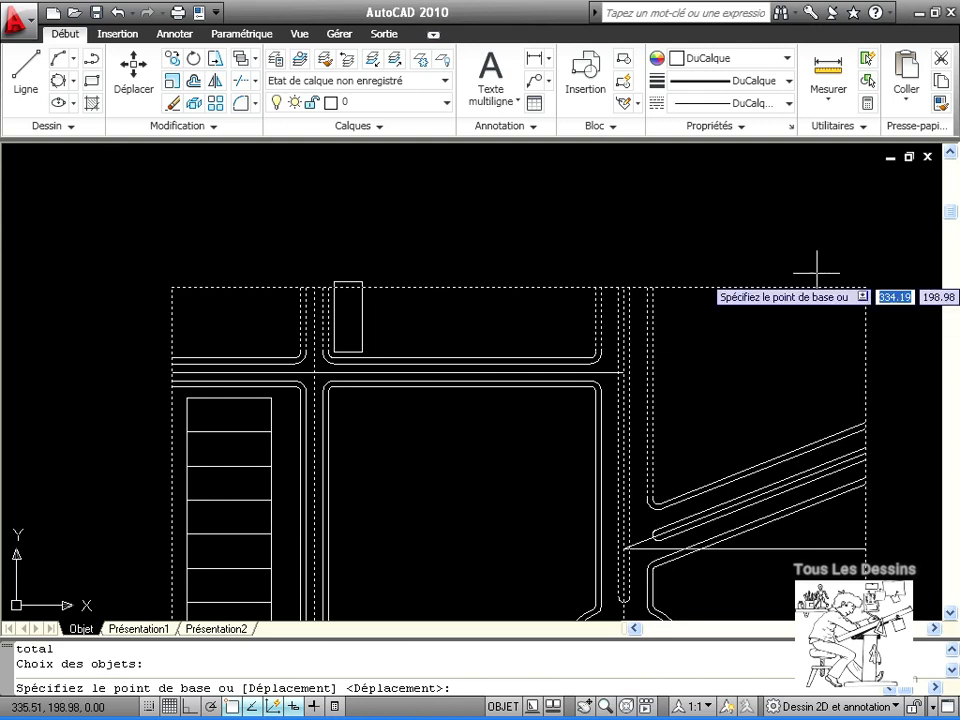
{"action": "left_click", "coordinate": [866, 287]}
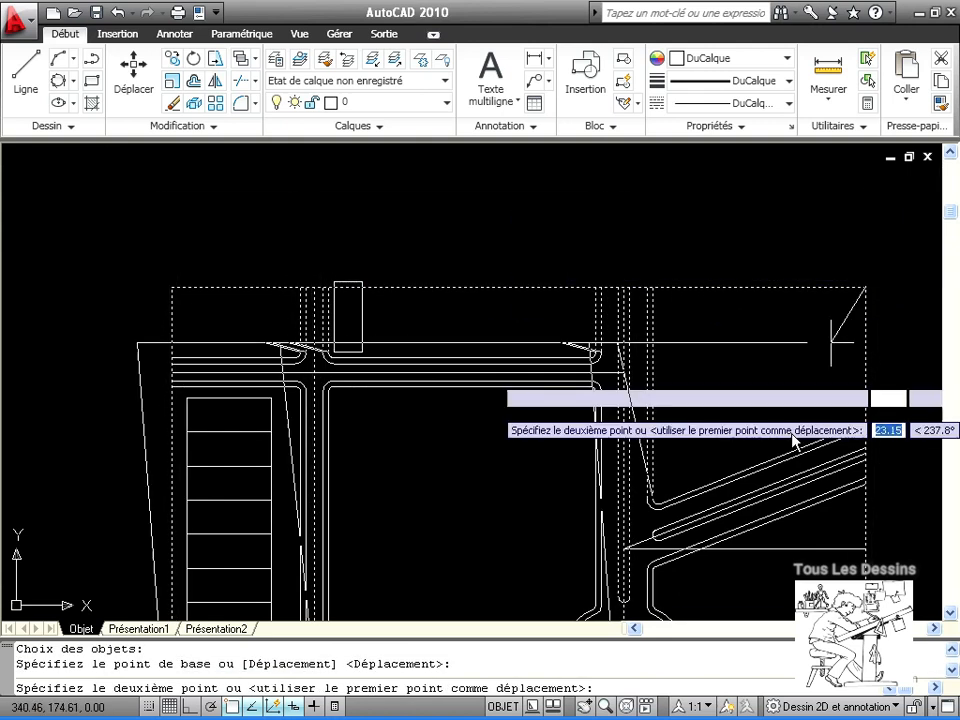
{"action": "key", "text": "F8"}
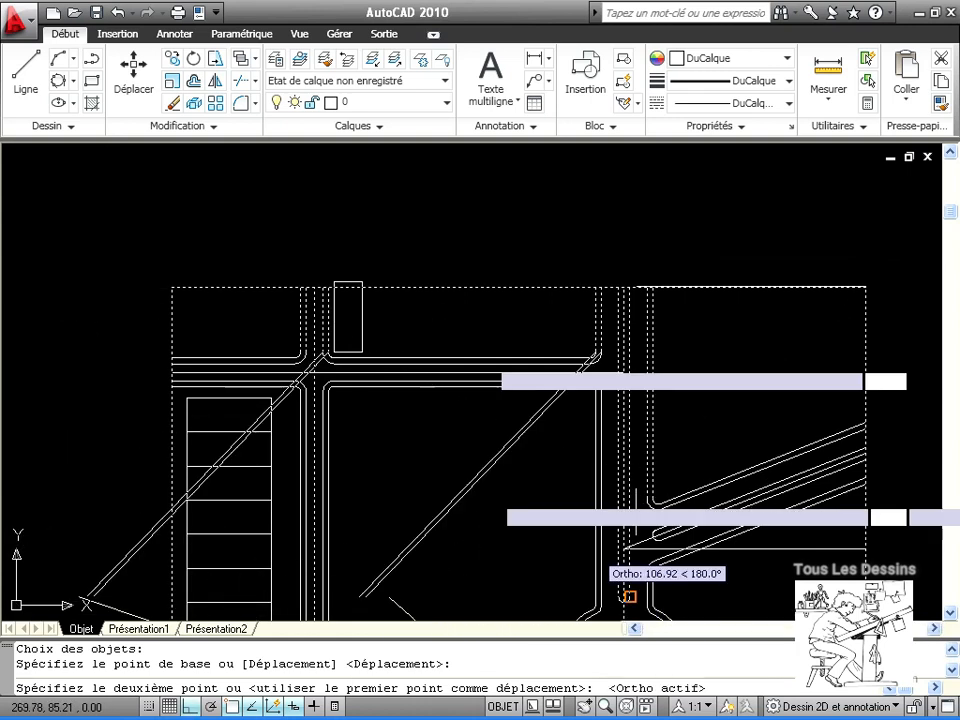
{"action": "type", "text": "15"}
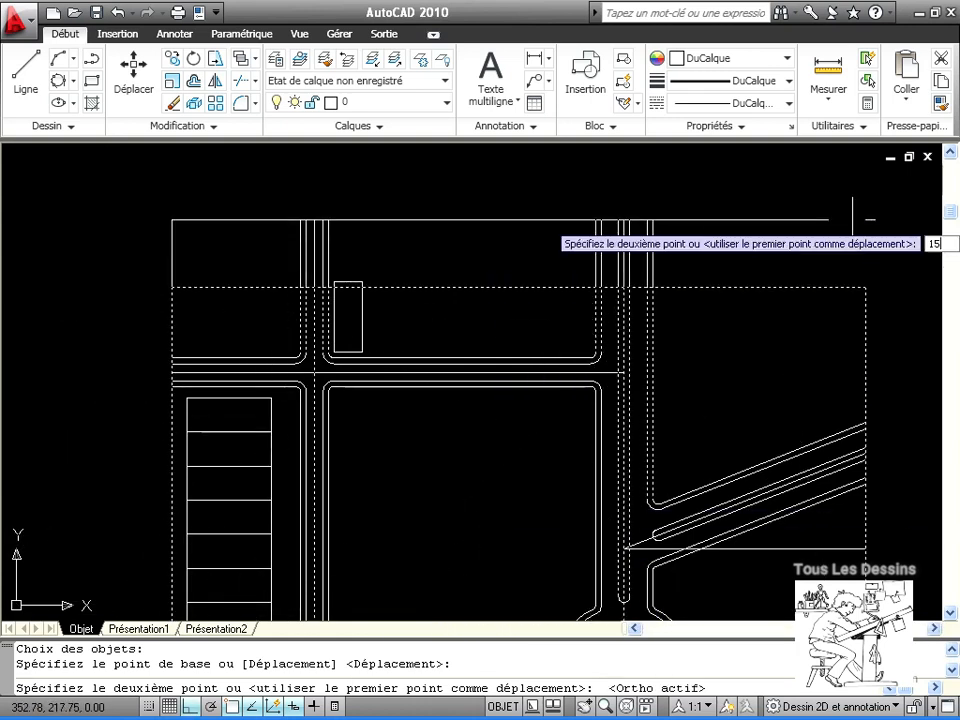
{"action": "key", "text": "Return"}
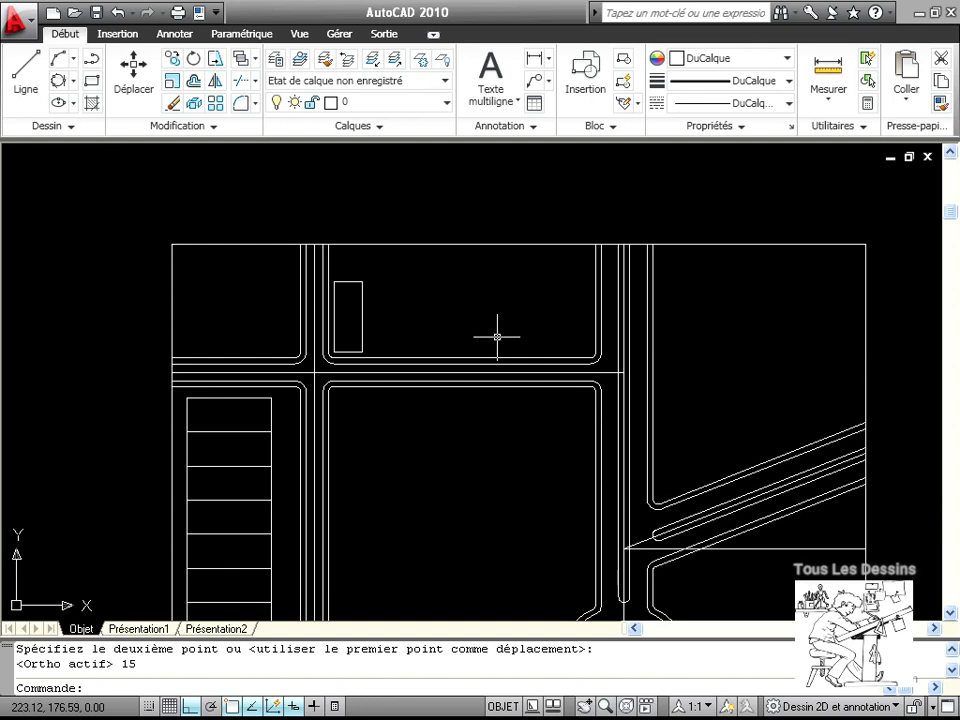
Array the 10 by 25 rectangle in 1 row and 9 columns, picking its width as the column offset of 10
{"action": "left_click", "coordinate": [218, 104]}
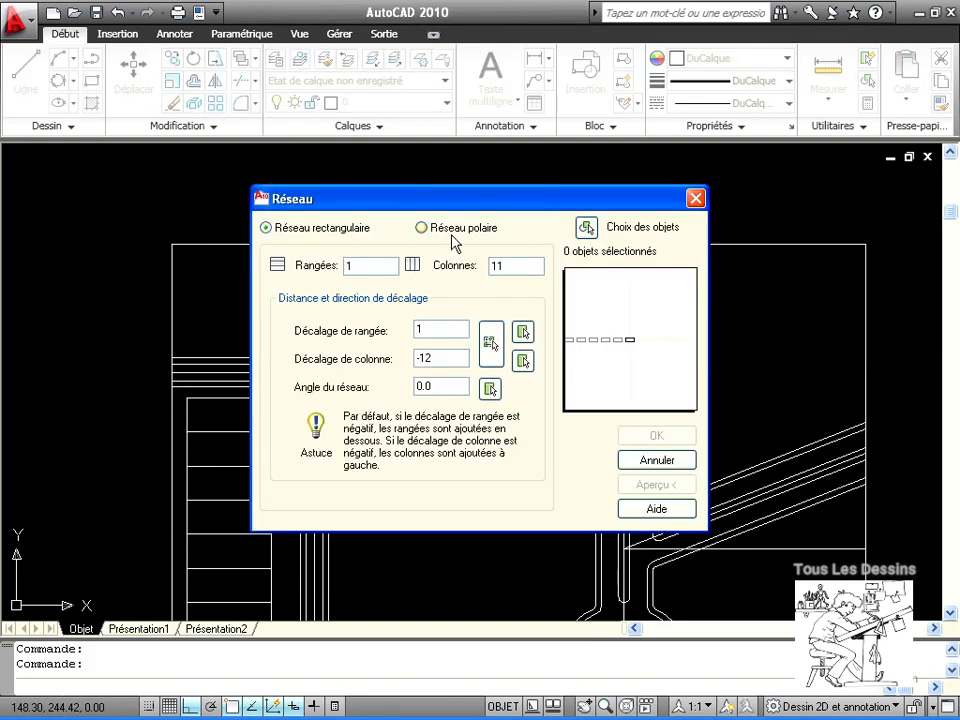
{"action": "left_click", "coordinate": [581, 230]}
{"action": "key", "text": "Escape"}
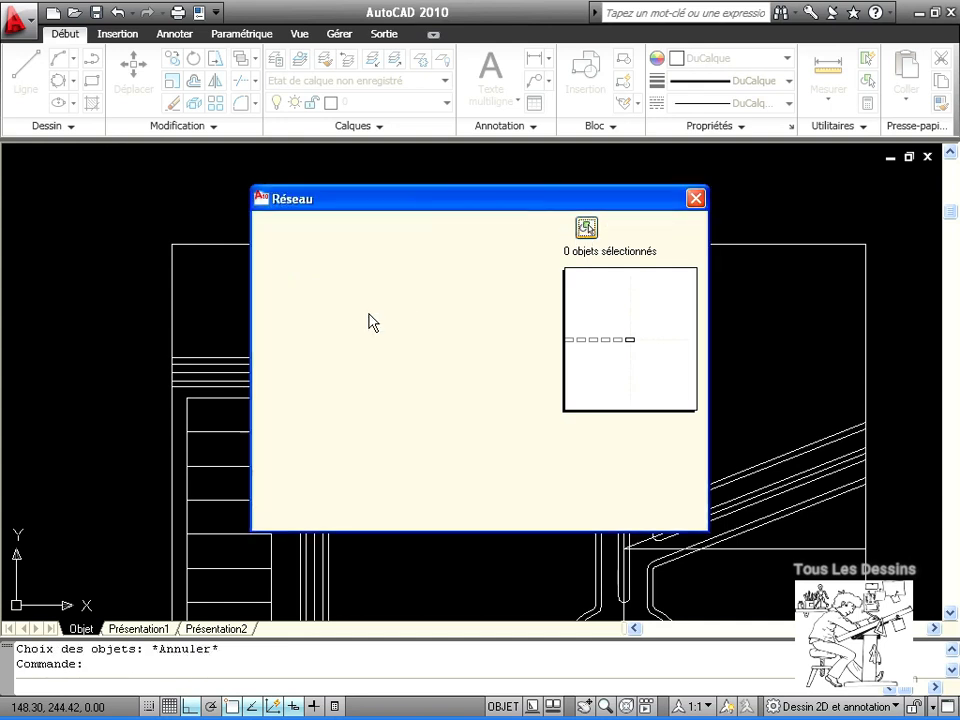
{"action": "left_click", "coordinate": [587, 230]}
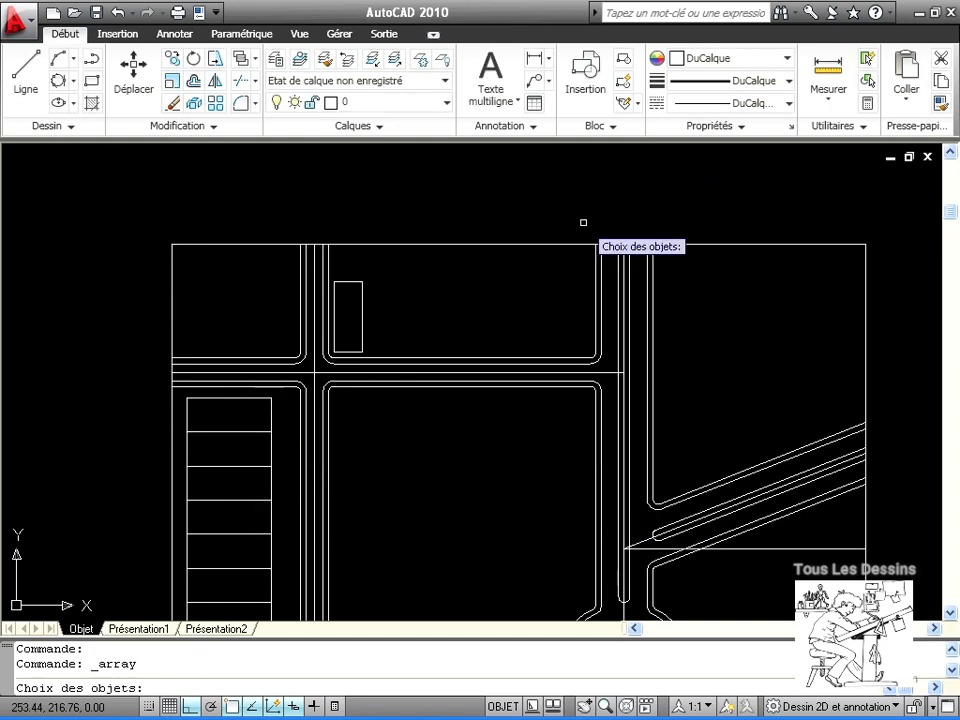
{"action": "left_click", "coordinate": [345, 282]}
{"action": "key", "text": "Return"}
{"action": "left_click_drag", "start_coordinate": [505, 198], "coordinate": [501, 311]}
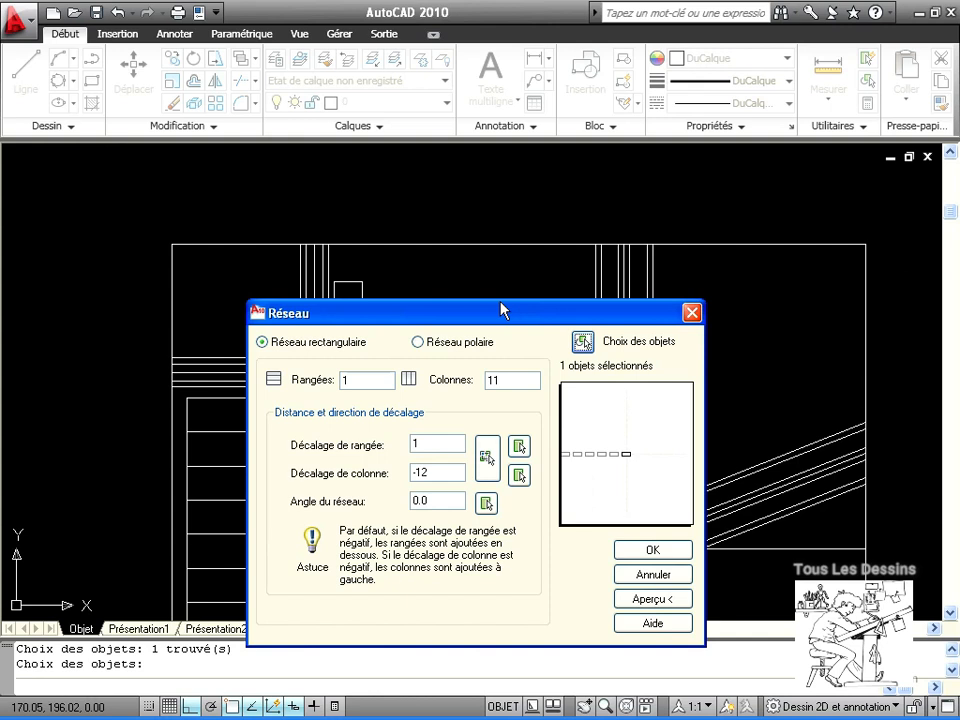
{"action": "left_click", "coordinate": [519, 477]}
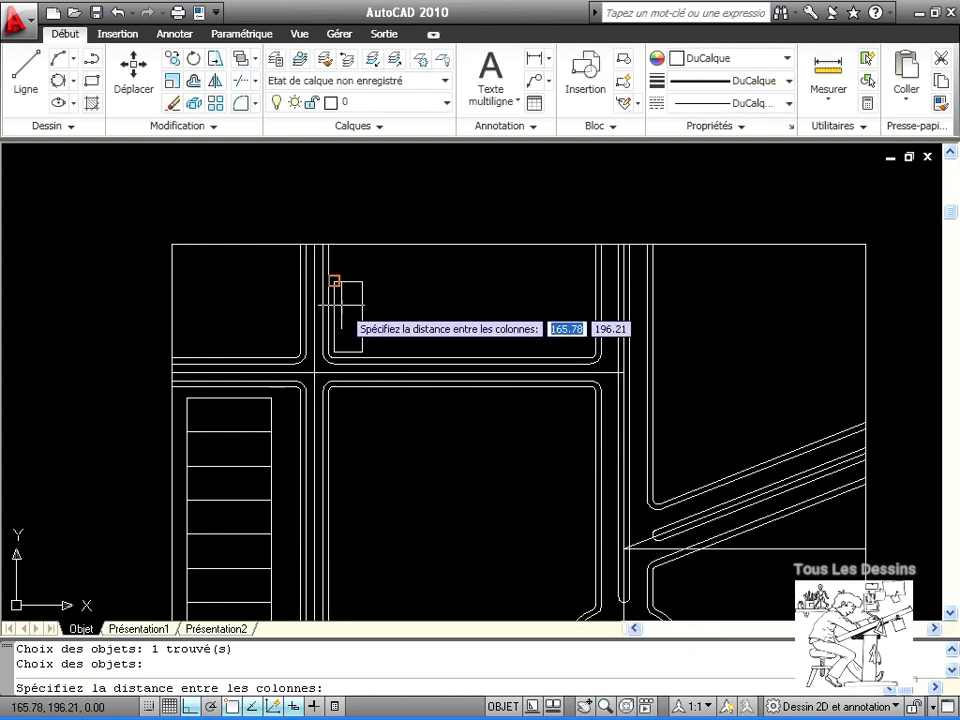
{"action": "left_click", "coordinate": [362, 282]}
{"action": "left_click", "coordinate": [362, 282]}
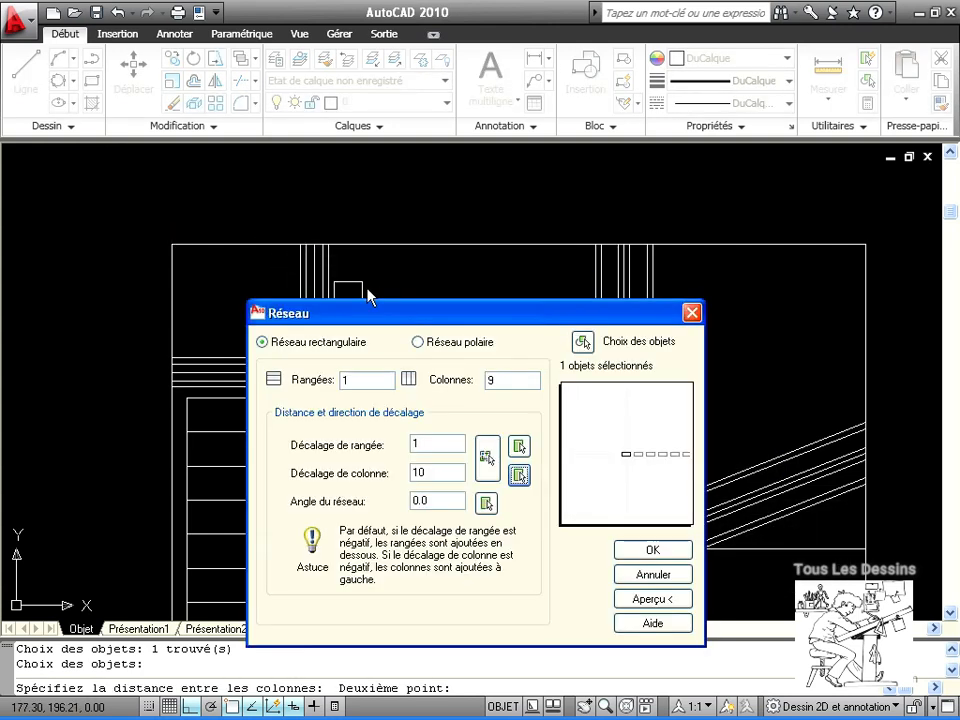
{"action": "left_click", "coordinate": [654, 599]}
{"action": "right_click", "coordinate": [639, 553]}
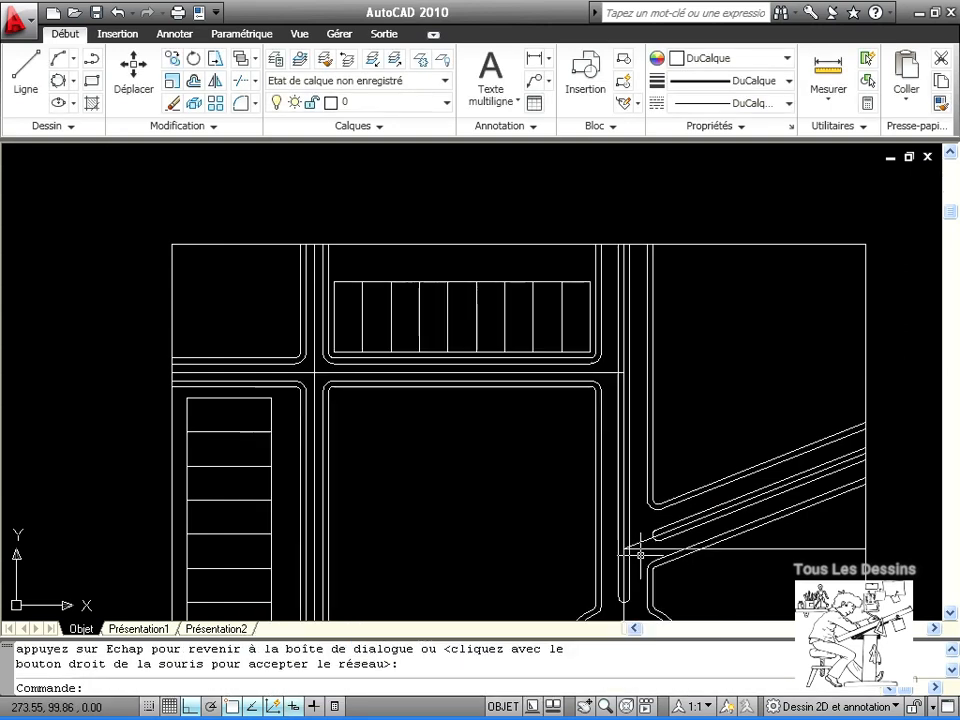
Mirror the six westernmost plots of the new row about the vertical road axis to their west, keeping the originals
{"action": "left_click", "coordinate": [216, 84]}
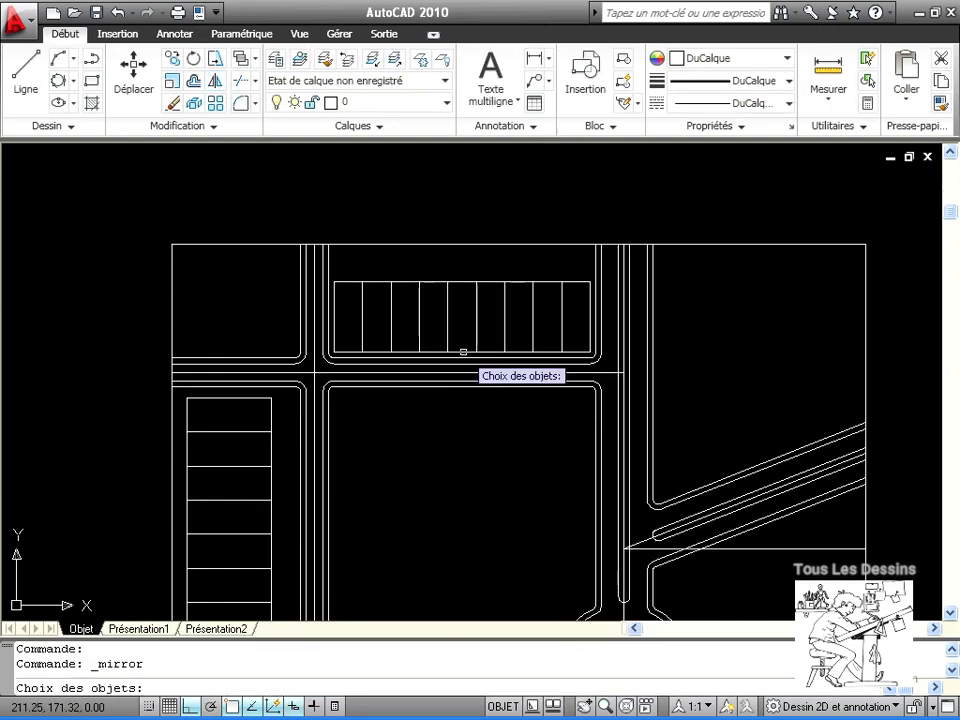
{"action": "scroll", "coordinate": [452, 336], "scroll_direction": "up", "scroll_amount": 3}
{"action": "left_click", "coordinate": [515, 302]}
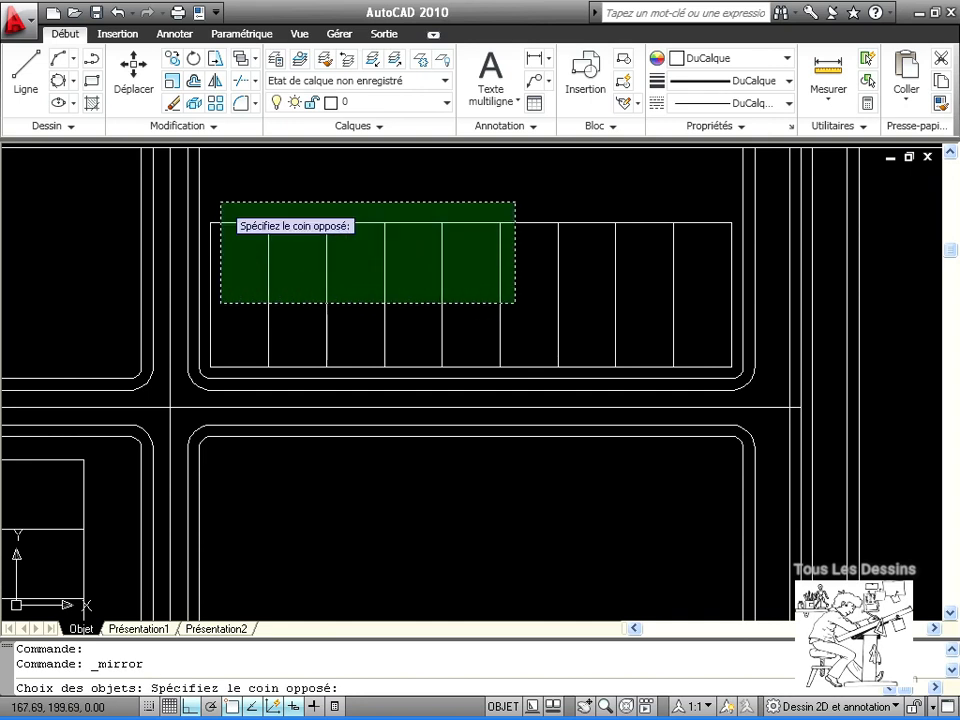
{"action": "left_click", "coordinate": [209, 201]}
{"action": "right_click", "coordinate": [213, 202]}
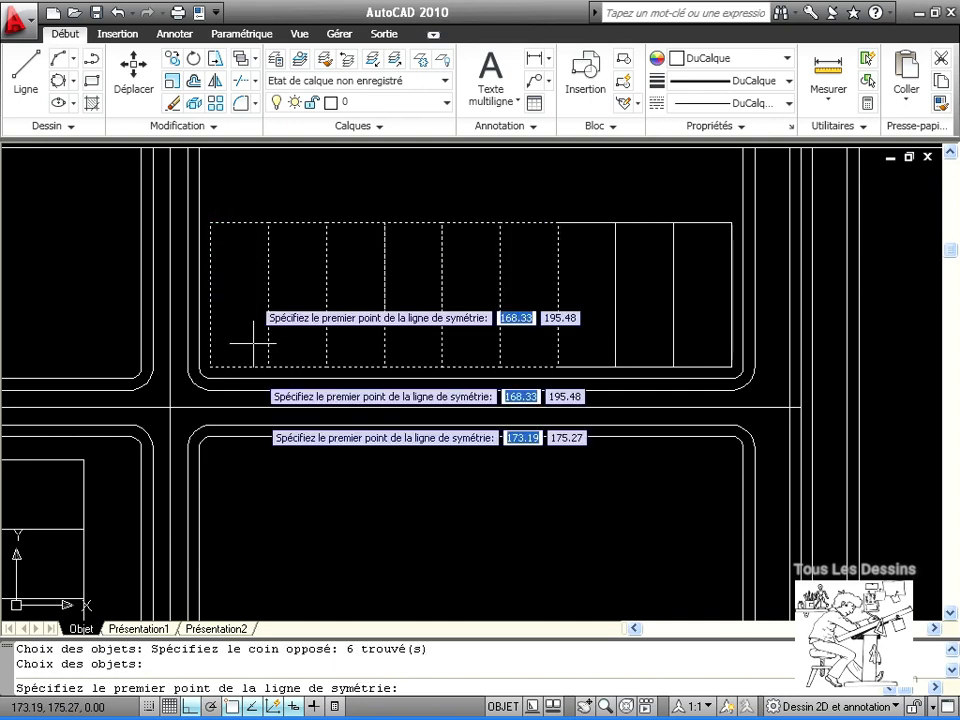
{"action": "left_click", "coordinate": [170, 407]}
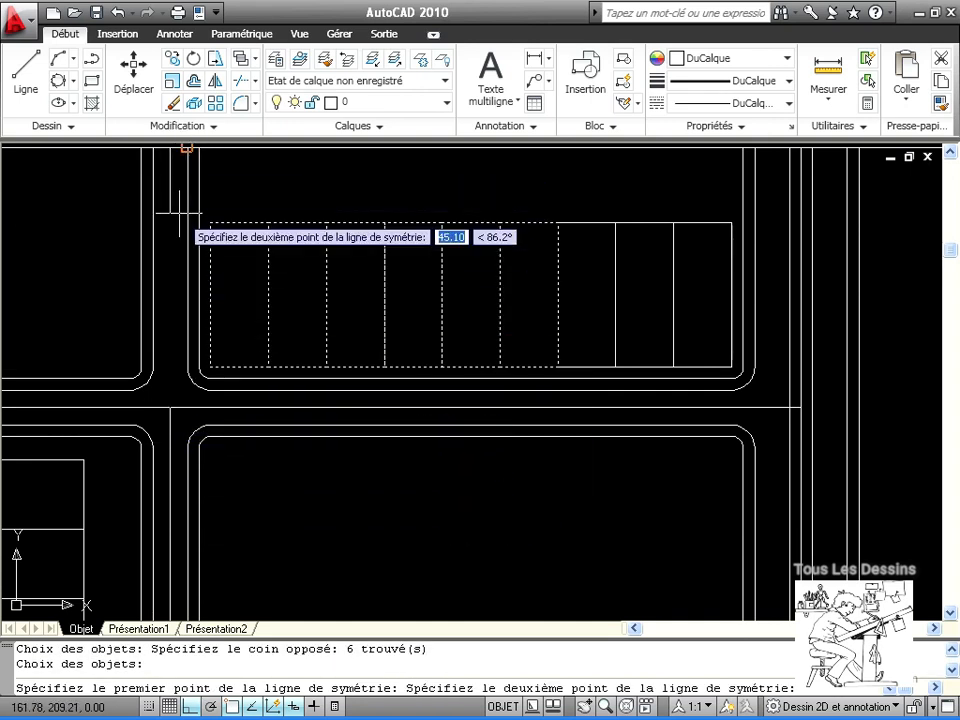
{"action": "middle_click_drag", "start_coordinate": [189, 150], "coordinate": [272, 240]}
{"action": "left_click", "coordinate": [293, 250]}
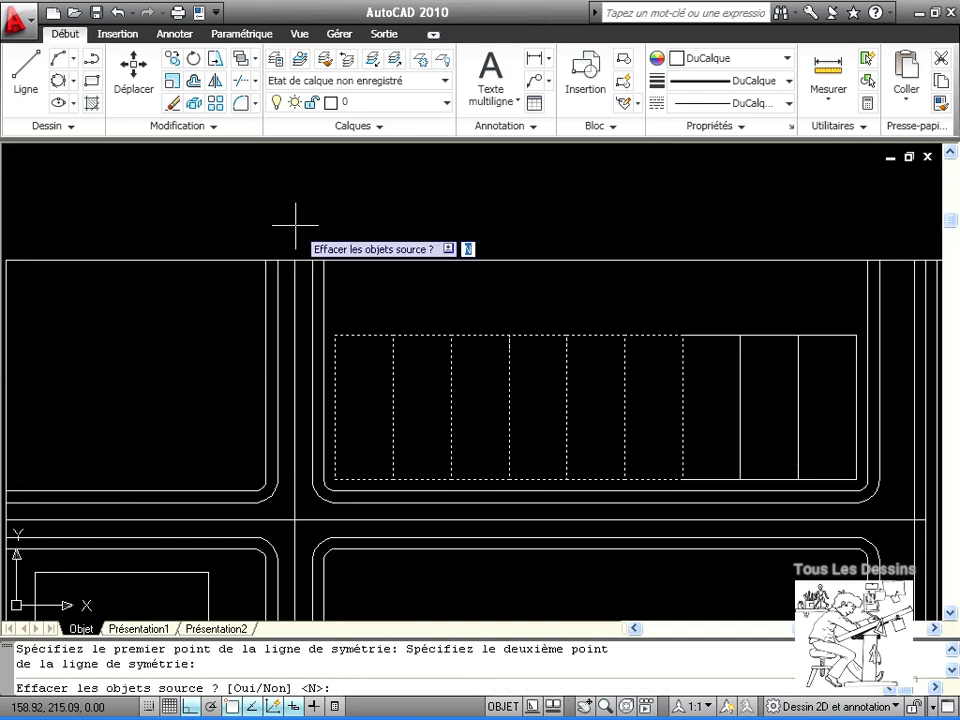
{"action": "key", "text": "Return"}
{"action": "mouse_move", "coordinate": [294, 221]}
{"action": "middle_mouse_down"}
{"action": "mouse_move", "coordinate": [632, 375]}
{"action": "mouse_move", "coordinate": [549, 398]}
{"action": "middle_mouse_up"}
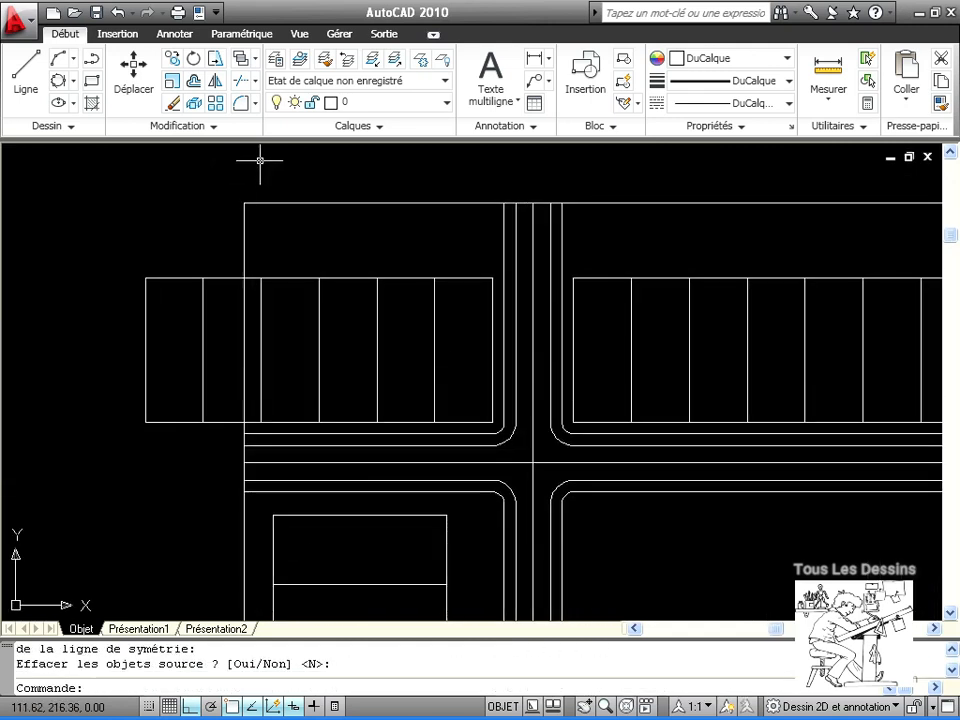
Trim the mirrored plots extending past the site's west border and erase the leftover plot outside it
{"action": "left_click", "coordinate": [241, 85]}
{"action": "key", "text": "Return"}
{"action": "left_click", "coordinate": [210, 429]}
{"action": "left_click", "coordinate": [75, 262]}
{"action": "left_click", "coordinate": [233, 446]}
{"action": "left_click", "coordinate": [64, 247]}
{"action": "key", "text": "Return"}
{"action": "left_click", "coordinate": [214, 435]}
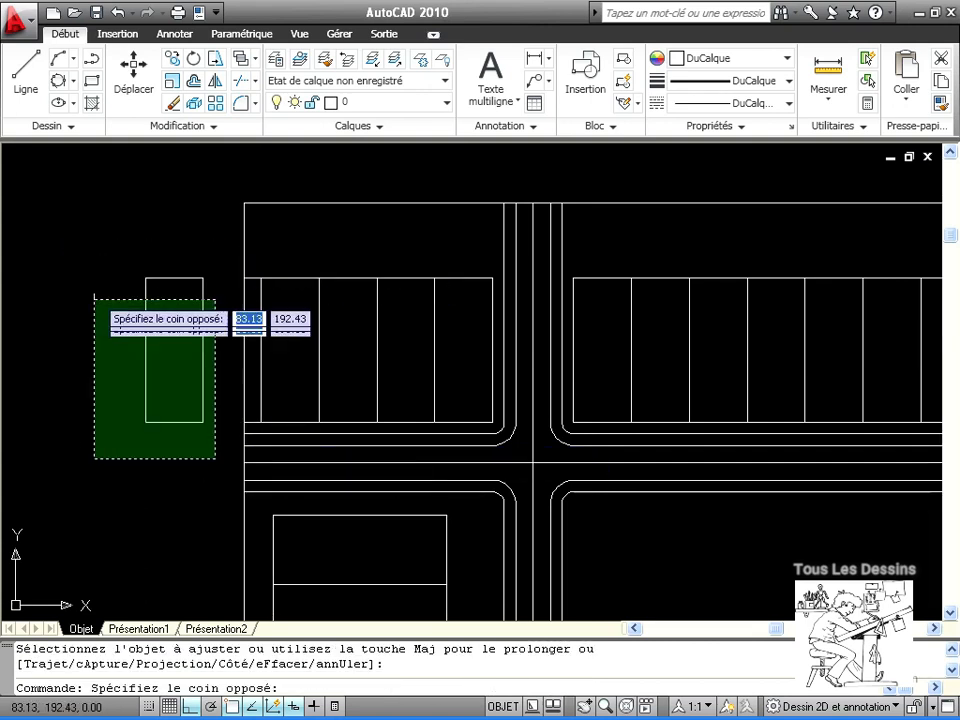
{"action": "left_click", "coordinate": [90, 262]}
{"action": "key", "text": "Delete"}
Offset the inner oblique and vertical sidewalk lines of the northeast block by 3 toward the block's interior
{"action": "scroll", "coordinate": [621, 527], "scroll_direction": "down", "scroll_amount": 4}
{"action": "mouse_move", "coordinate": [621, 527]}
{"action": "middle_mouse_down"}
{"action": "mouse_move", "coordinate": [349, 454]}
{"action": "mouse_move", "coordinate": [285, 167]}
{"action": "mouse_move", "coordinate": [257, 282]}
{"action": "middle_mouse_up"}
{"action": "scroll", "coordinate": [507, 415], "scroll_direction": "up", "scroll_amount": 3}
{"action": "mouse_move", "coordinate": [521, 407]}
{"action": "middle_mouse_down"}
{"action": "mouse_move", "coordinate": [620, 305]}
{"action": "mouse_move", "coordinate": [560, 519]}
{"action": "middle_mouse_up"}
{"action": "scroll", "coordinate": [654, 482], "scroll_direction": "down", "scroll_amount": 2}
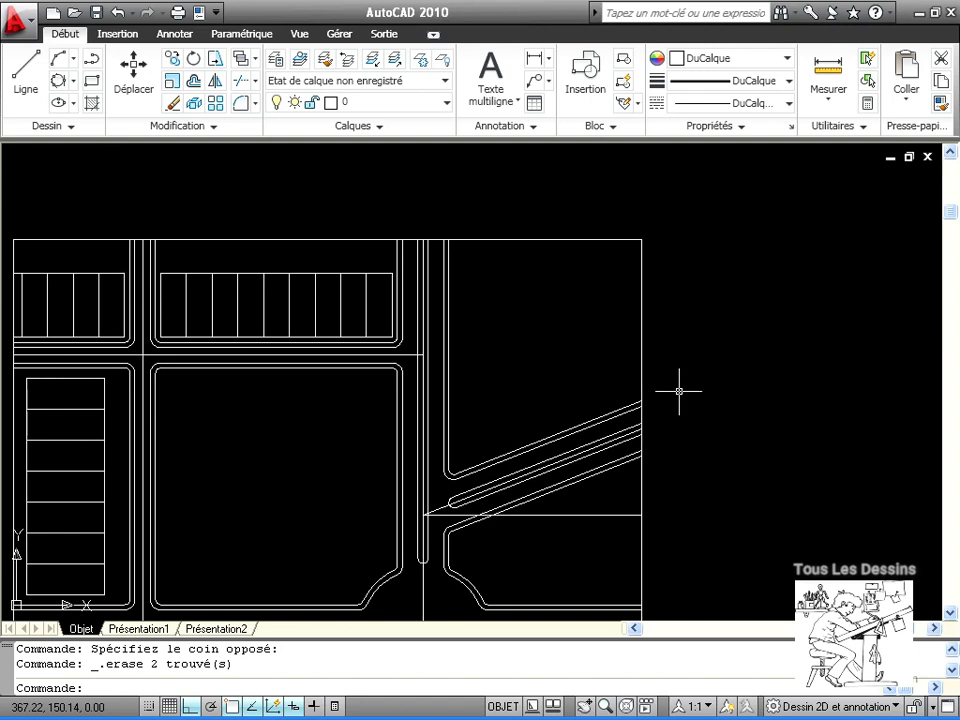
{"action": "left_click", "coordinate": [195, 82]}
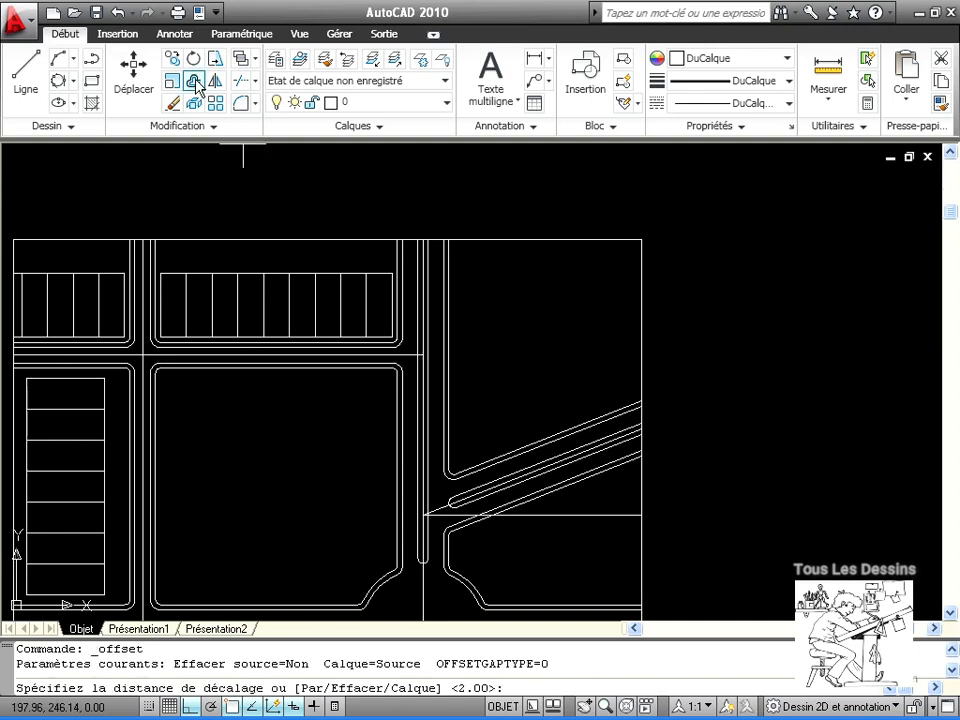
{"action": "key", "text": "Return"}
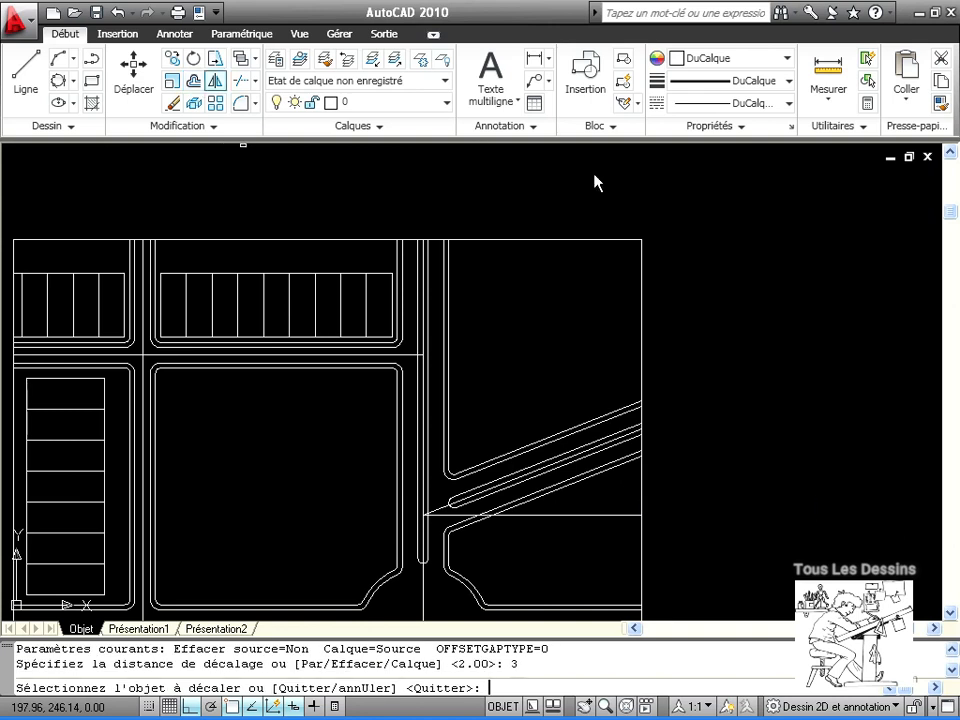
{"action": "left_click", "coordinate": [521, 445]}
{"action": "left_click", "coordinate": [516, 367]}
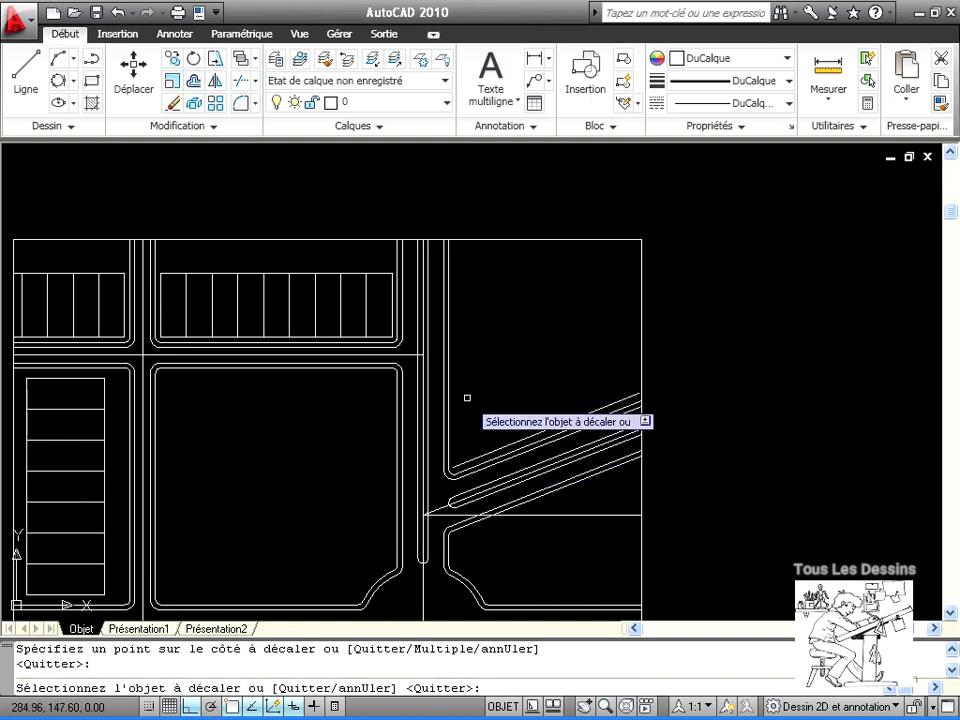
{"action": "left_click", "coordinate": [448, 403]}
{"action": "left_click", "coordinate": [519, 405]}
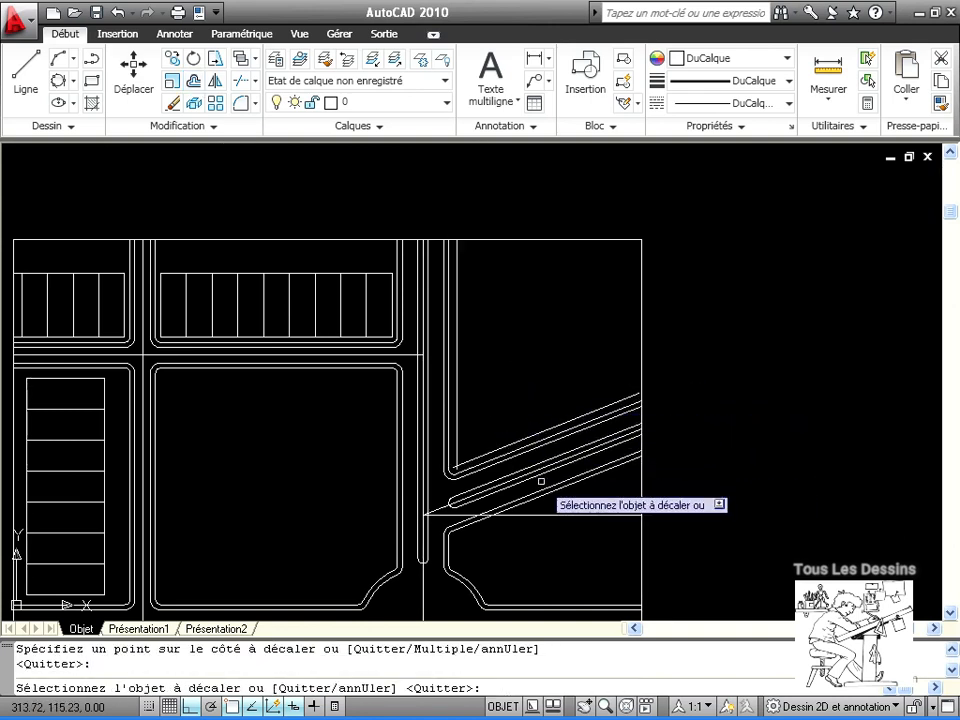
Offset the northeast block's new vertical setback line by 11 to the east
{"action": "scroll", "coordinate": [497, 445], "scroll_direction": "up", "scroll_amount": 5}
{"action": "scroll", "coordinate": [491, 549], "scroll_direction": "down", "scroll_amount": 6}
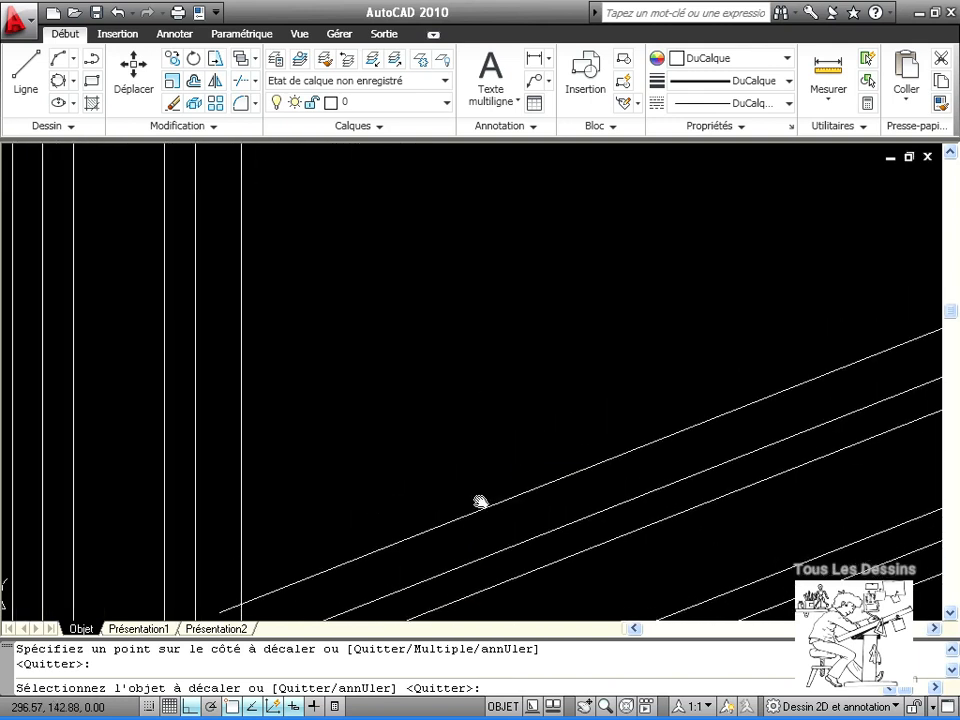
{"action": "scroll", "coordinate": [497, 546], "scroll_direction": "up", "scroll_amount": 2}
{"action": "mouse_move", "coordinate": [427, 535]}
{"action": "middle_mouse_down"}
{"action": "mouse_move", "coordinate": [525, 540]}
{"action": "mouse_move", "coordinate": [480, 542]}
{"action": "middle_mouse_up"}
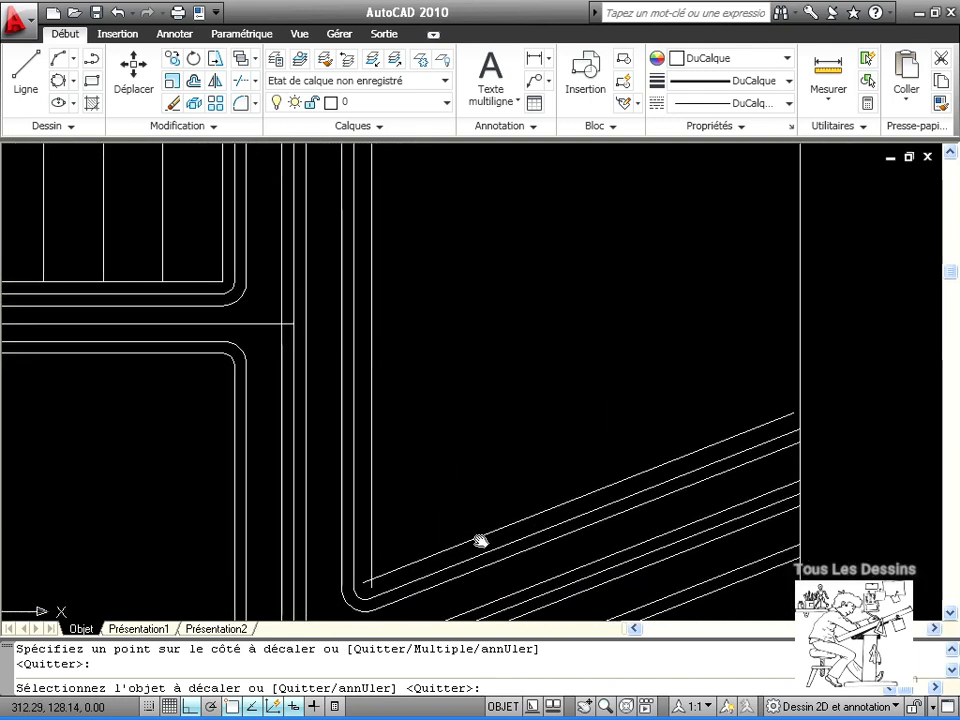
{"action": "left_click", "coordinate": [212, 84]}
{"action": "type", "text": "11"}
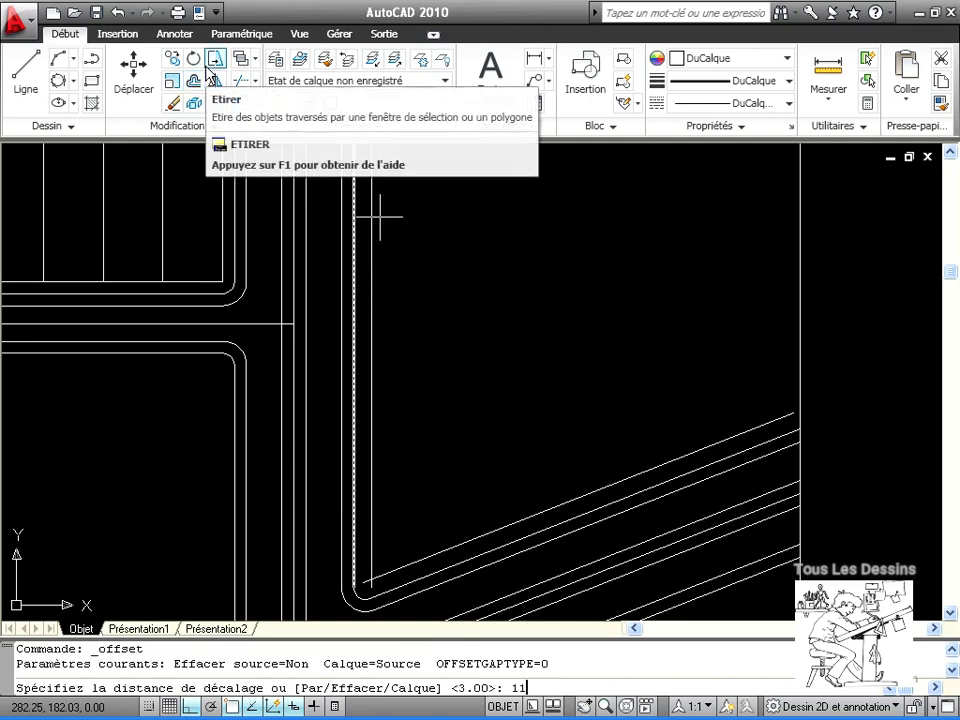
{"action": "key", "text": "Return"}
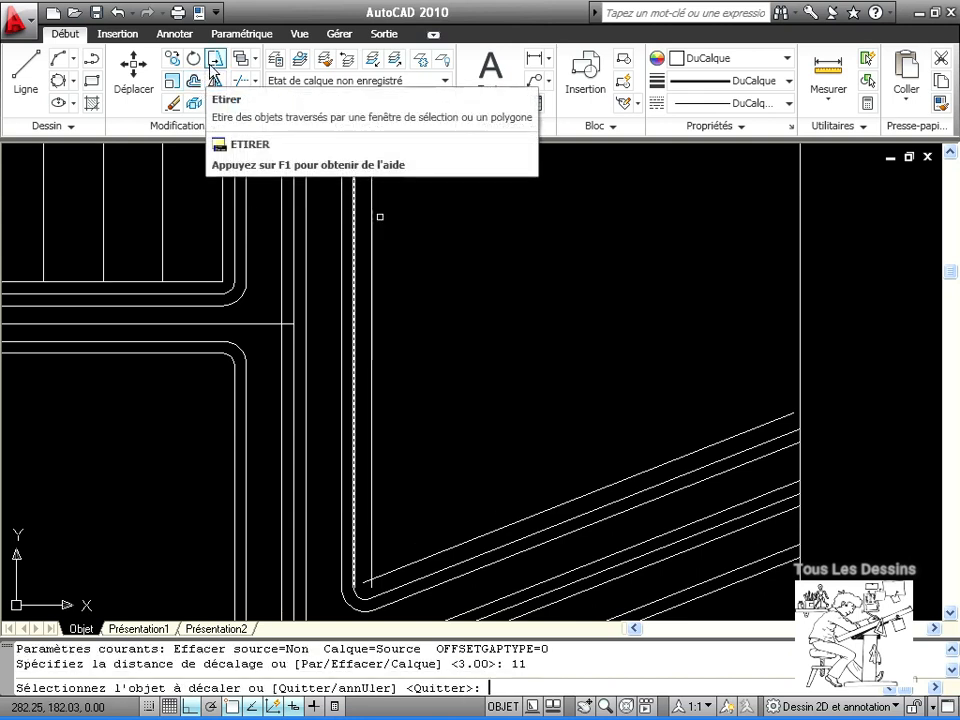
{"action": "left_click", "coordinate": [370, 352]}
{"action": "left_click", "coordinate": [501, 343]}
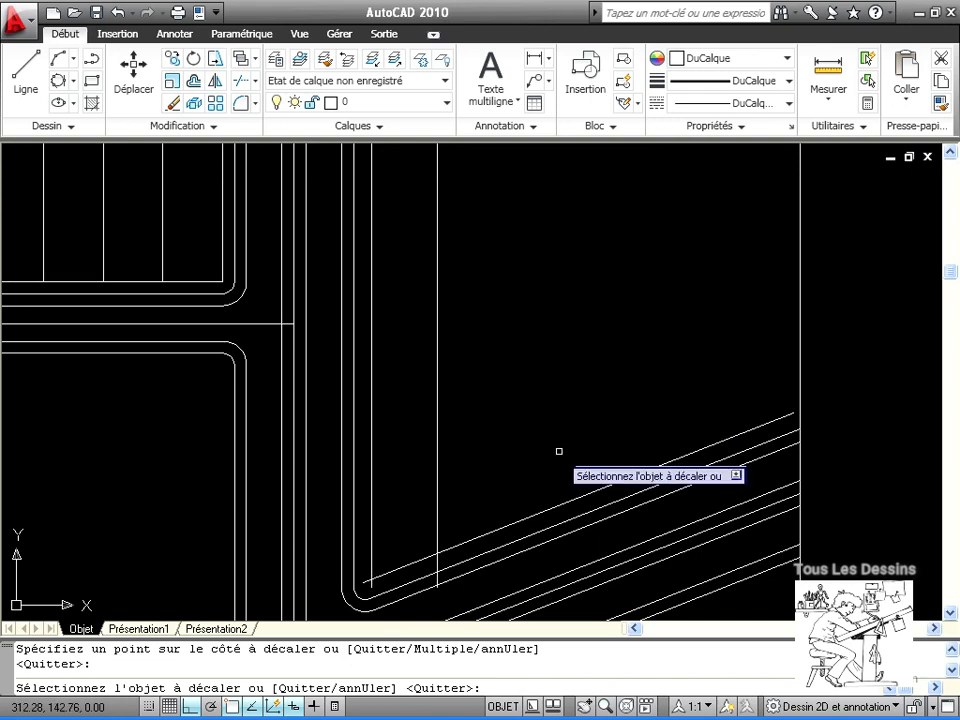
{"action": "left_click", "coordinate": [527, 515]}
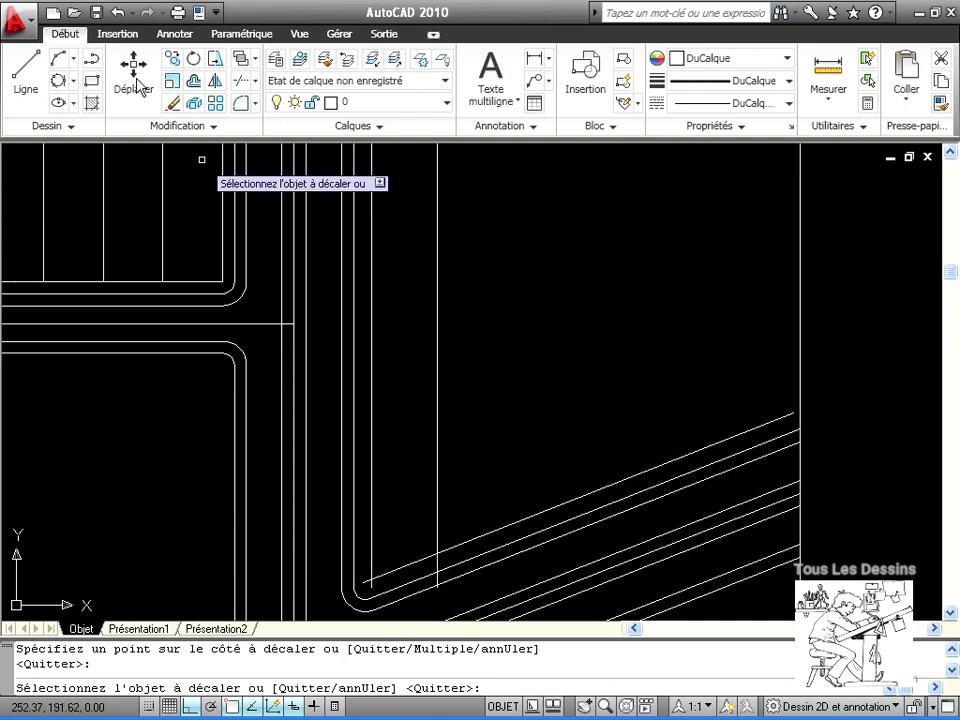
Try to offset the northeast block's oblique setback line by 23 upward
{"action": "left_click", "coordinate": [199, 82]}
{"action": "type", "text": "2"}
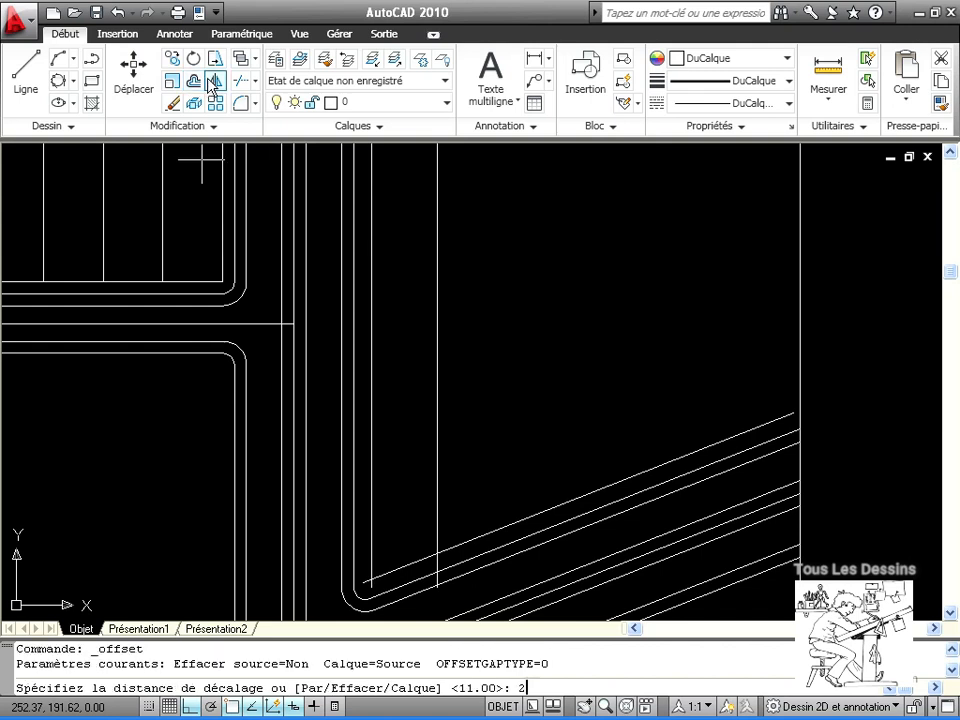
{"action": "type", "text": "3"}
{"action": "key", "text": "Return"}
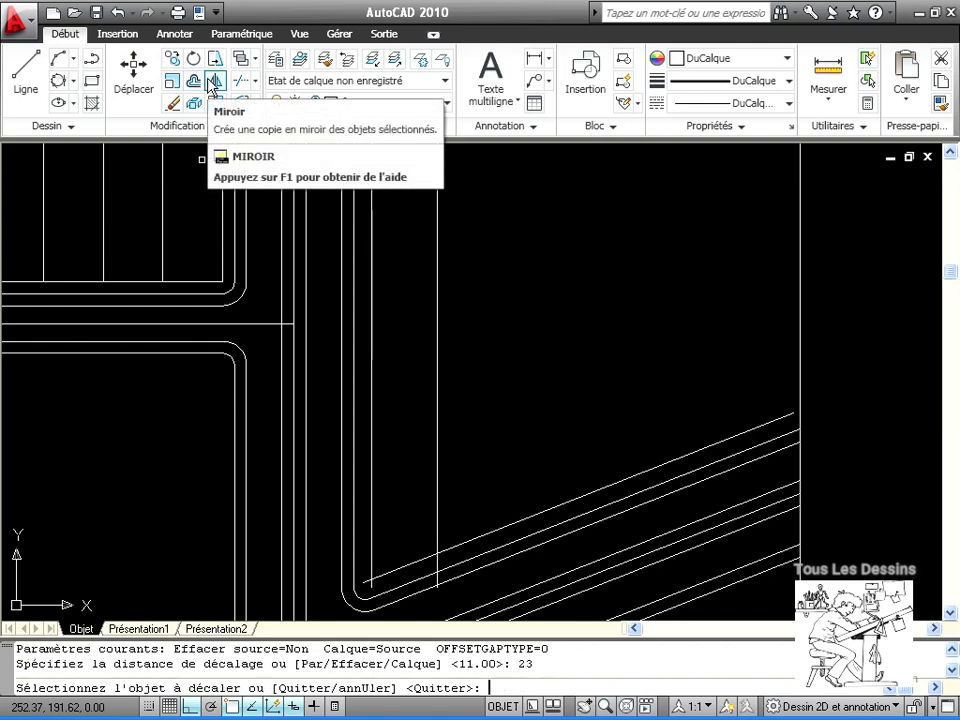
{"action": "left_click", "coordinate": [489, 535]}
{"action": "left_click", "coordinate": [410, 412]}
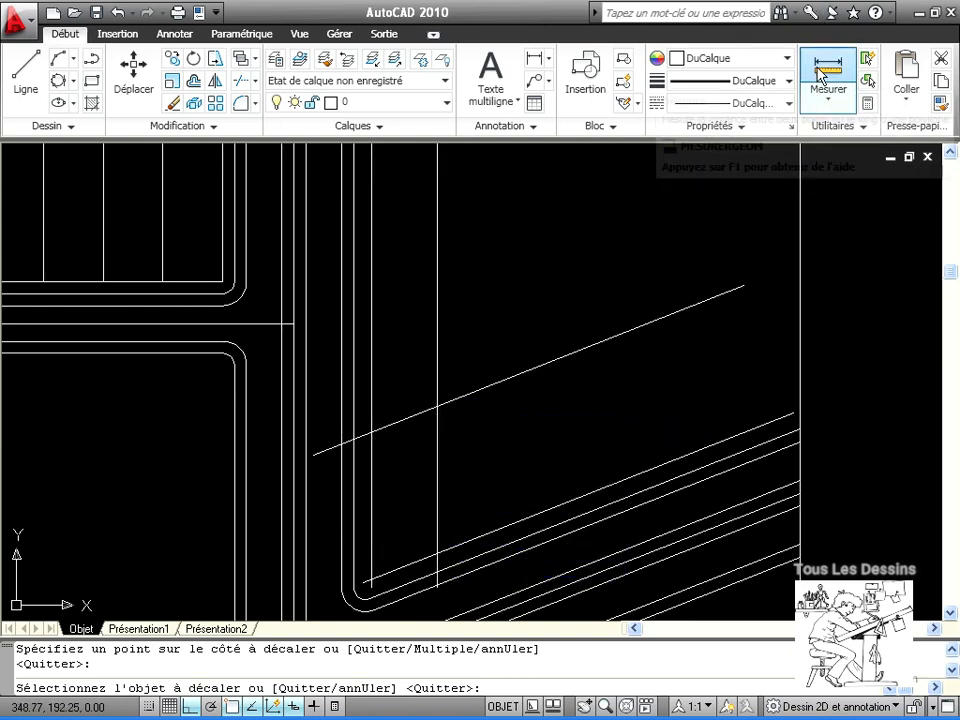
Try a distance measurement from where the offset oblique line crosses the easternmost vertical offset, and undo it with the 23 offset
{"action": "left_click", "coordinate": [822, 78]}
{"action": "left_click", "coordinate": [437, 404]}
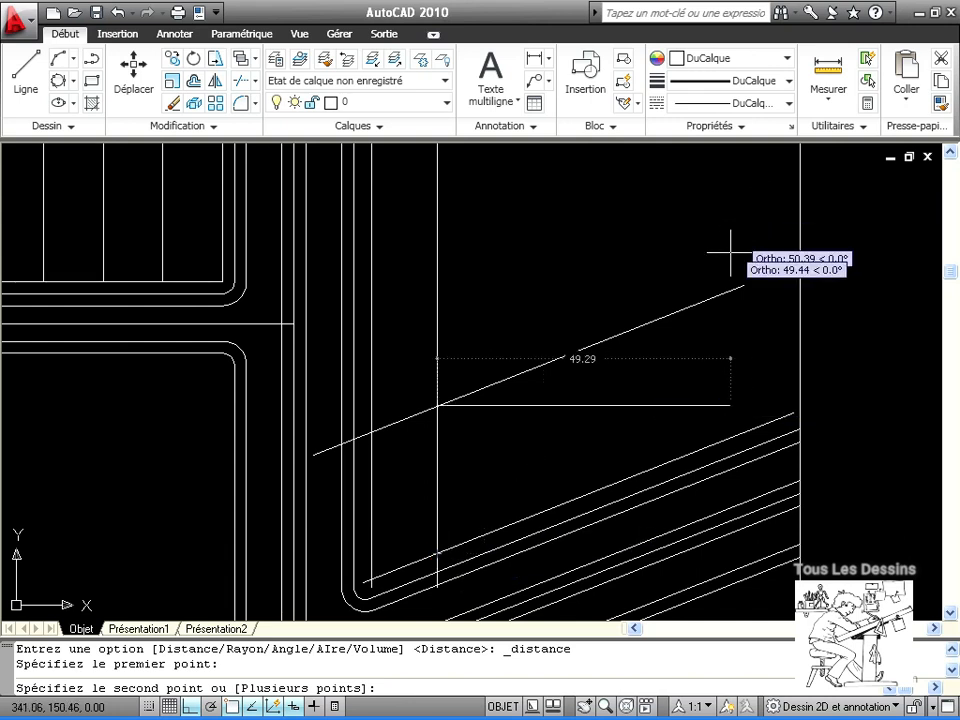
{"action": "left_click", "coordinate": [646, 364]}
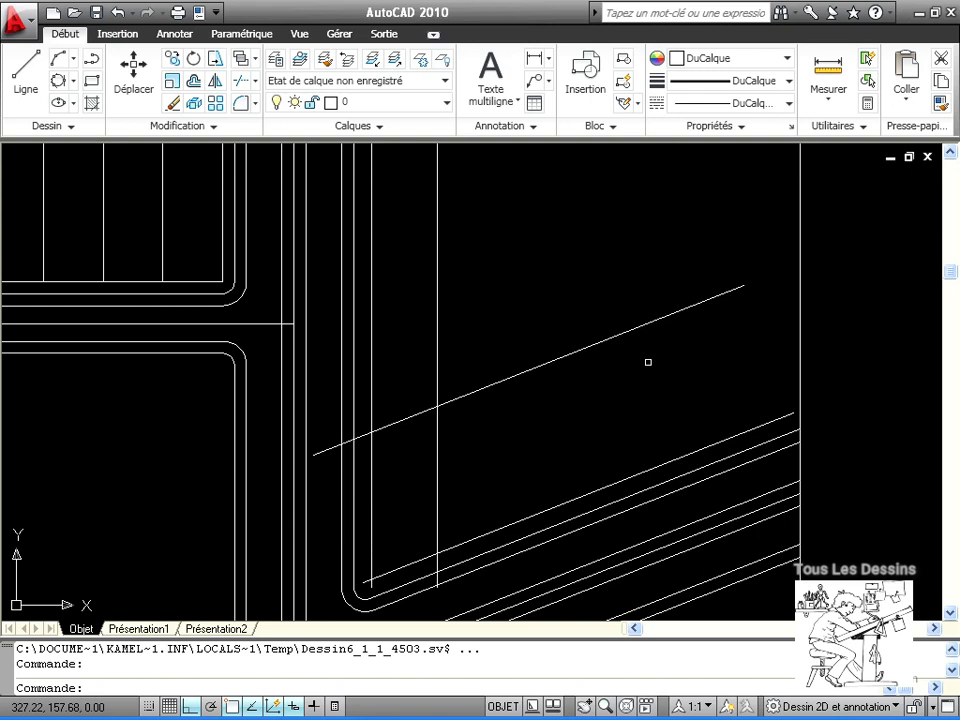
{"action": "key", "text": "ctrl+z"}
{"action": "key", "text": "ctrl+z"}
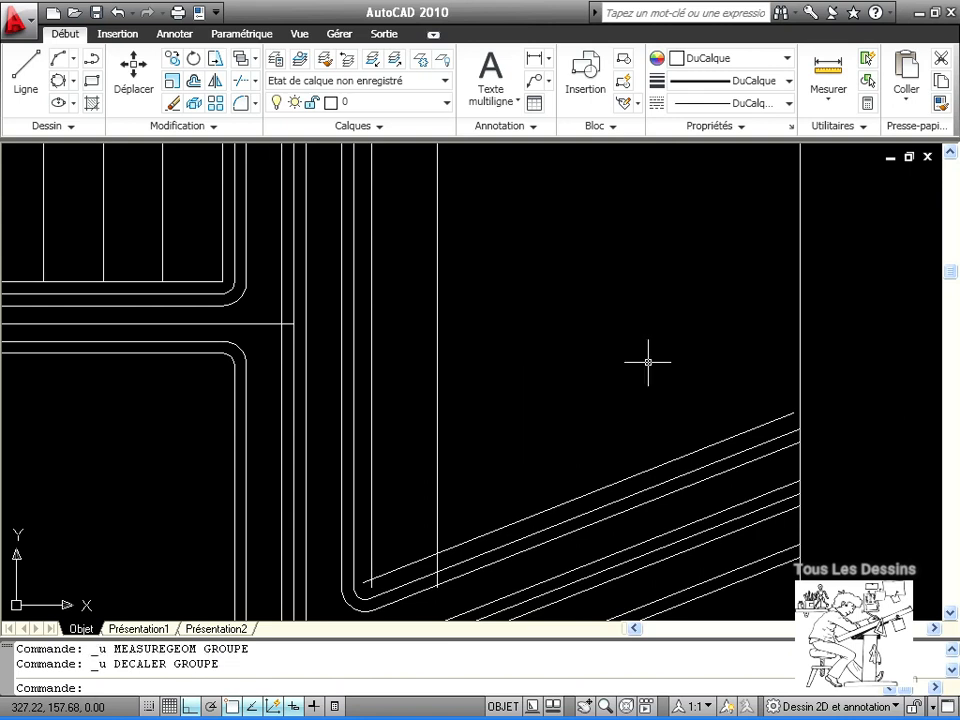
Draw a horizontal line from the crossing of the 11-offset vertical and oblique setback line west to the vertical setback line
{"action": "left_click", "coordinate": [26, 75]}
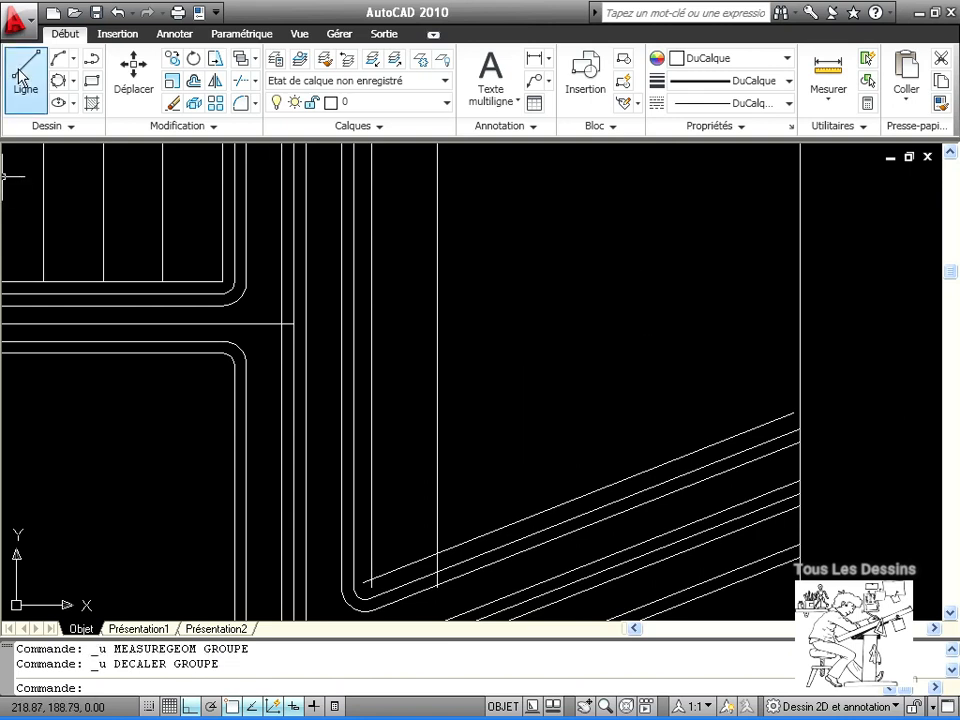
{"action": "left_click", "coordinate": [436, 553]}
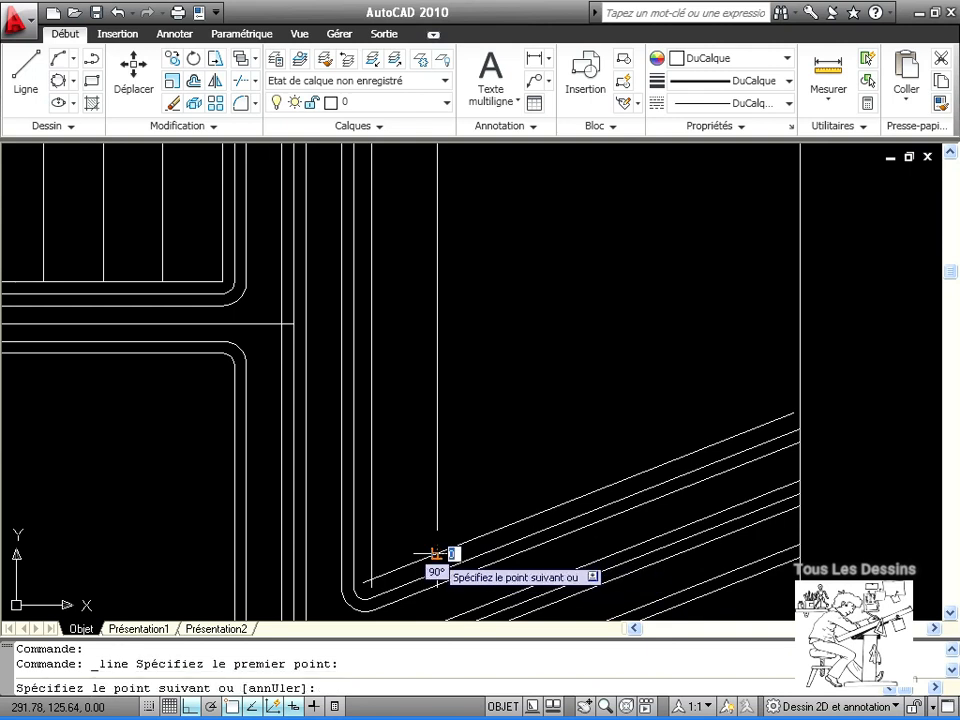
{"action": "left_click", "coordinate": [371, 553]}
{"action": "key", "text": "Return"}
Move the new horizontal line straight up by 23
{"action": "left_click", "coordinate": [133, 72]}
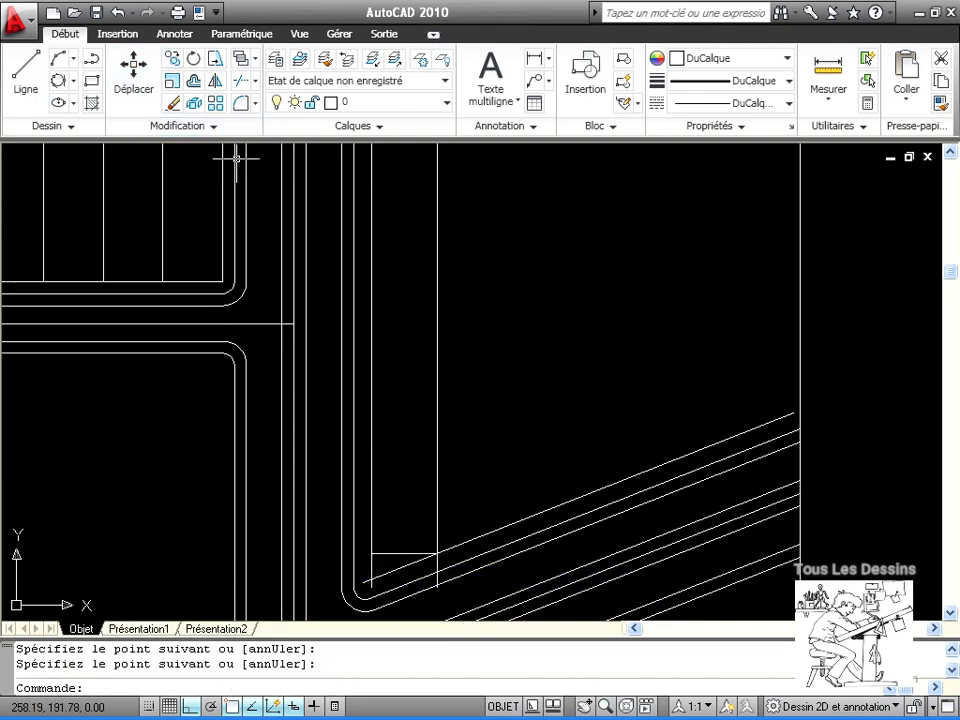
{"action": "left_click", "coordinate": [388, 553]}
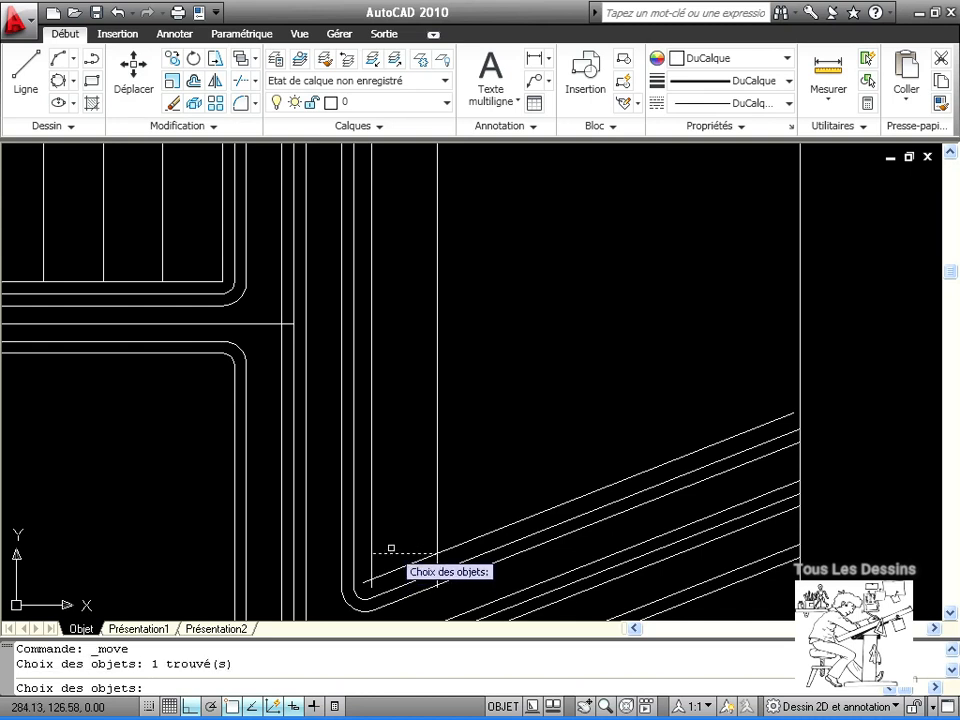
{"action": "key", "text": "Return"}
{"action": "left_click", "coordinate": [436, 553]}
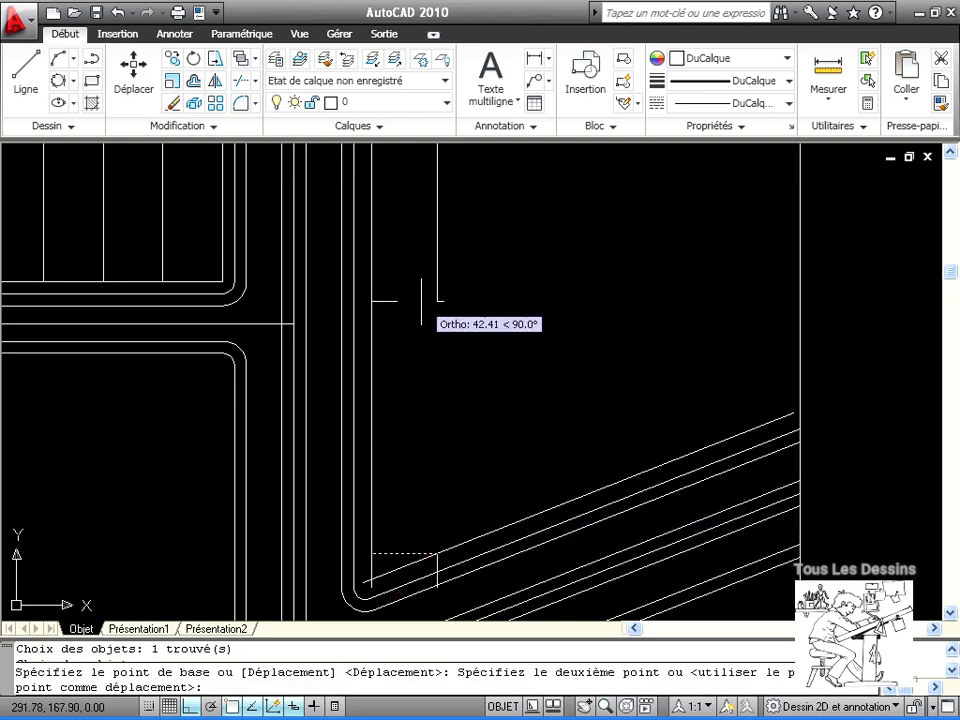
{"action": "type", "text": "23"}
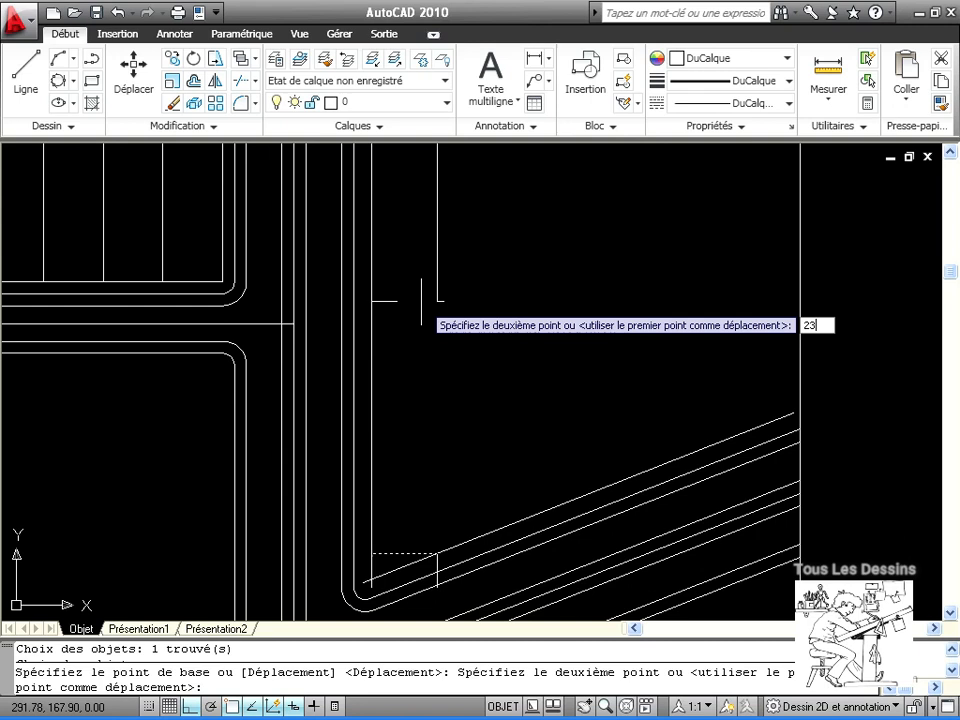
{"action": "key", "text": "Return"}
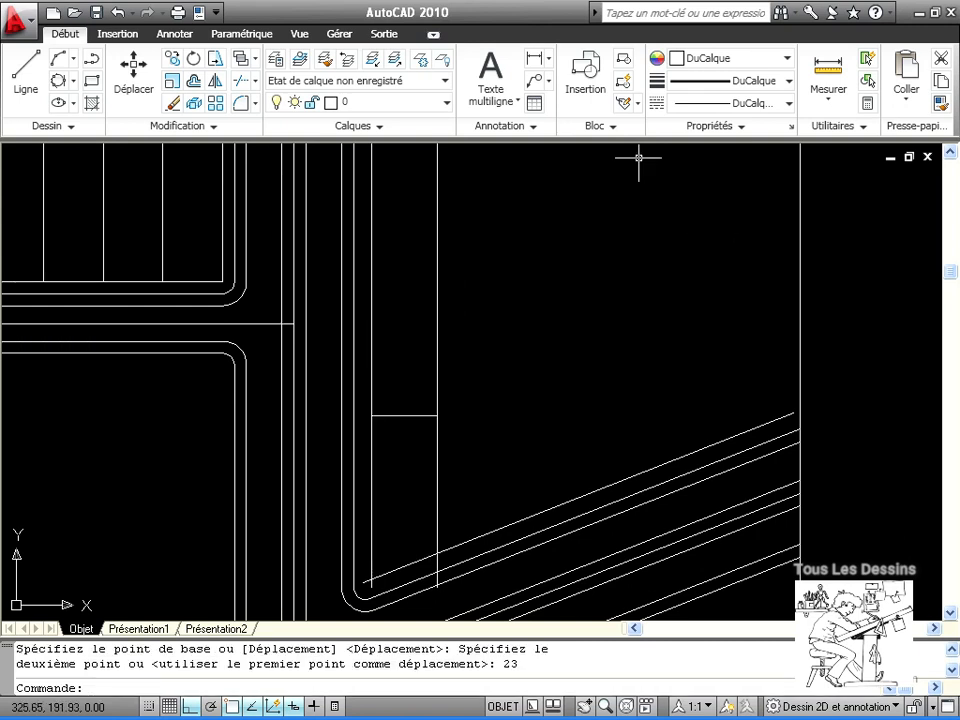
Chamfer the horizontal line and the vertical setback line into a square corner at the plot's northwest
{"action": "left_click", "coordinate": [255, 102]}
{"action": "left_click", "coordinate": [280, 172]}
{"action": "left_click", "coordinate": [393, 415]}
{"action": "left_click", "coordinate": [372, 475]}
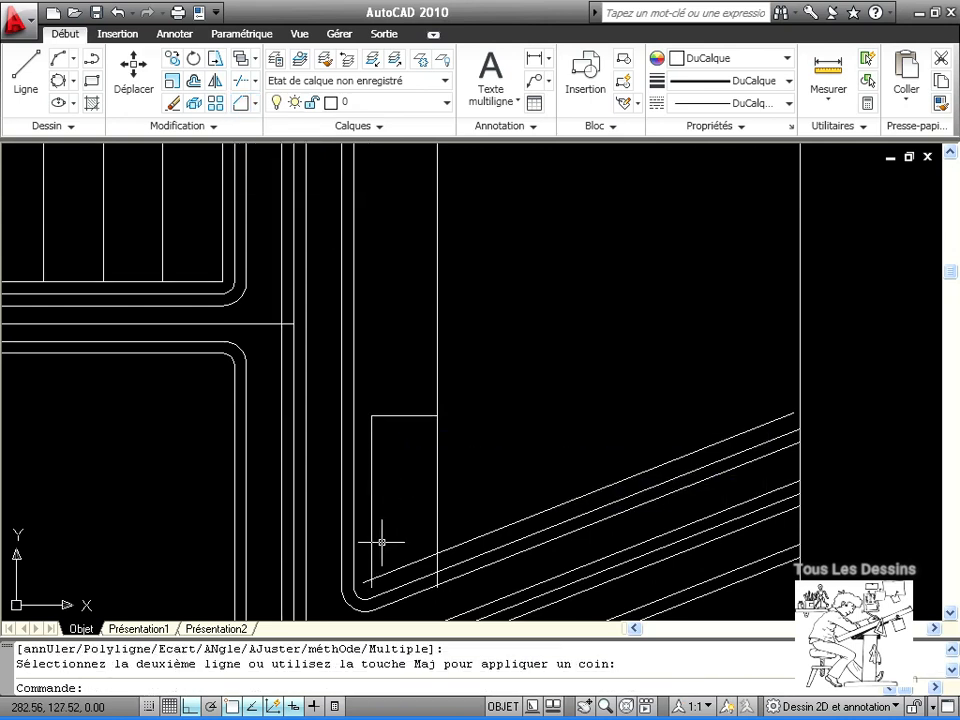
Close the plot's two lower corners on the oblique line with a Multiple chamfer at zero distances
{"action": "key", "text": "Return"}
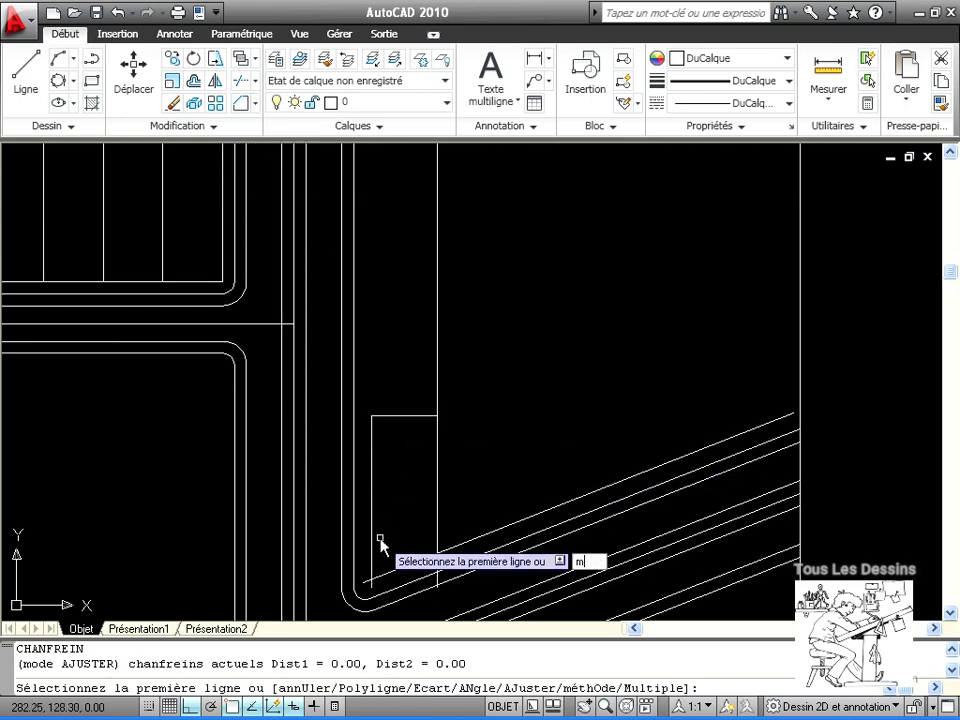
{"action": "type", "text": "m"}
{"action": "key", "text": "Return"}
{"action": "left_click", "coordinate": [374, 547]}
{"action": "left_click", "coordinate": [400, 571]}
{"action": "left_click", "coordinate": [406, 561]}
{"action": "left_click", "coordinate": [435, 518]}
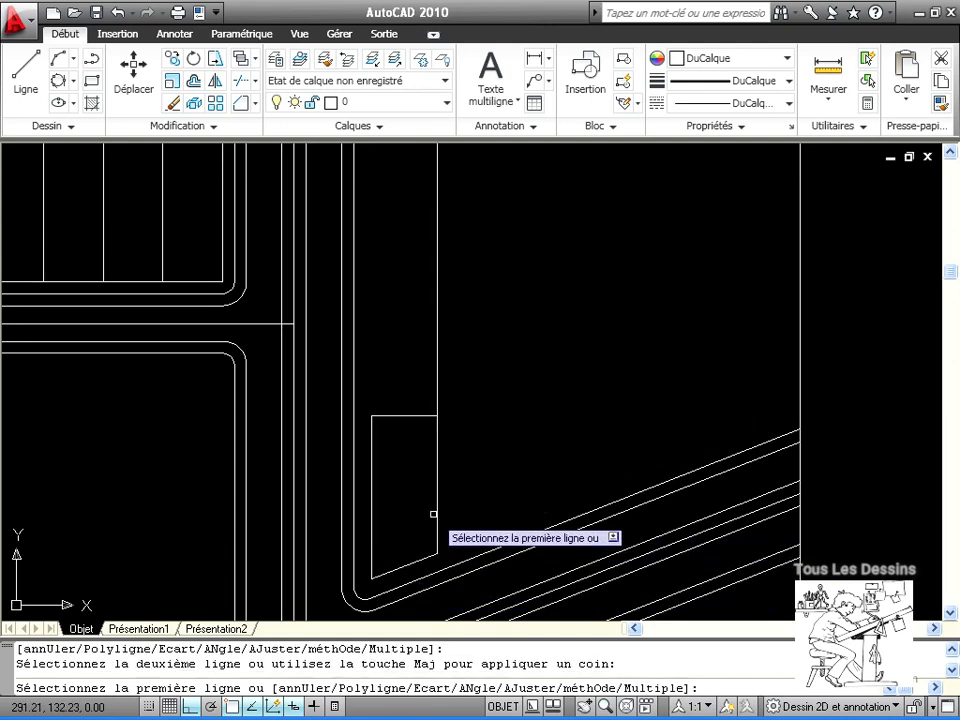
{"action": "key", "text": "Return"}
Chamfer the plot's east side with its upper horizontal line to close the northeast corner
{"action": "key", "text": "Return"}
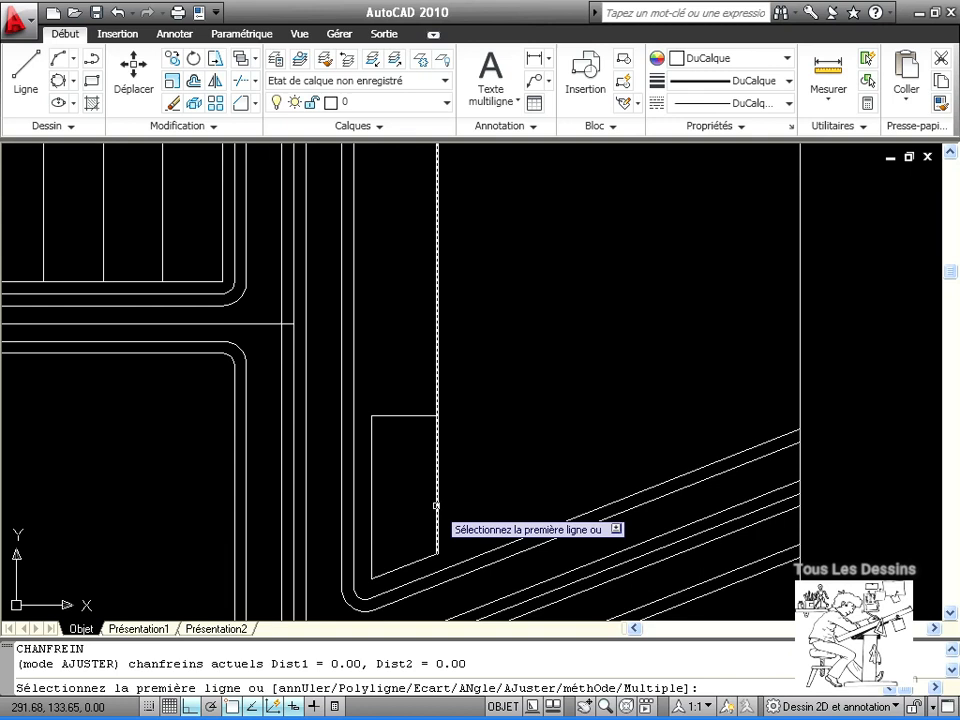
{"action": "left_click", "coordinate": [437, 487]}
{"action": "left_click", "coordinate": [410, 413]}
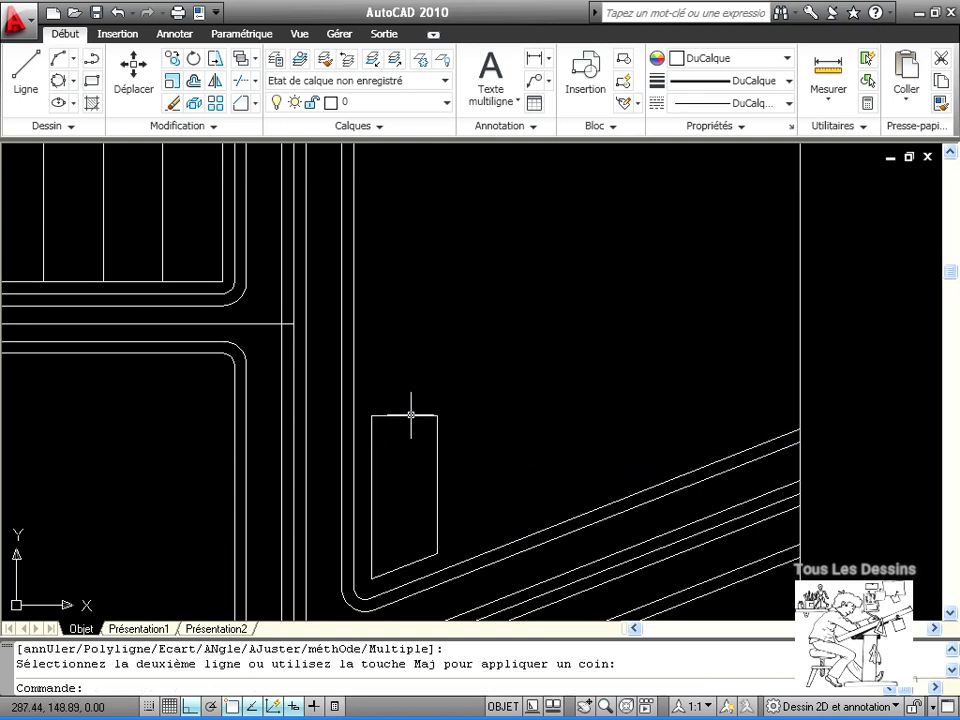
Start a rectangular array with one row and nine columns, choosing the slanted plot's four sides as its objects
{"action": "scroll", "coordinate": [574, 476], "scroll_direction": "down", "scroll_amount": 3}
{"action": "middle_click_drag", "start_coordinate": [574, 476], "coordinate": [437, 372]}
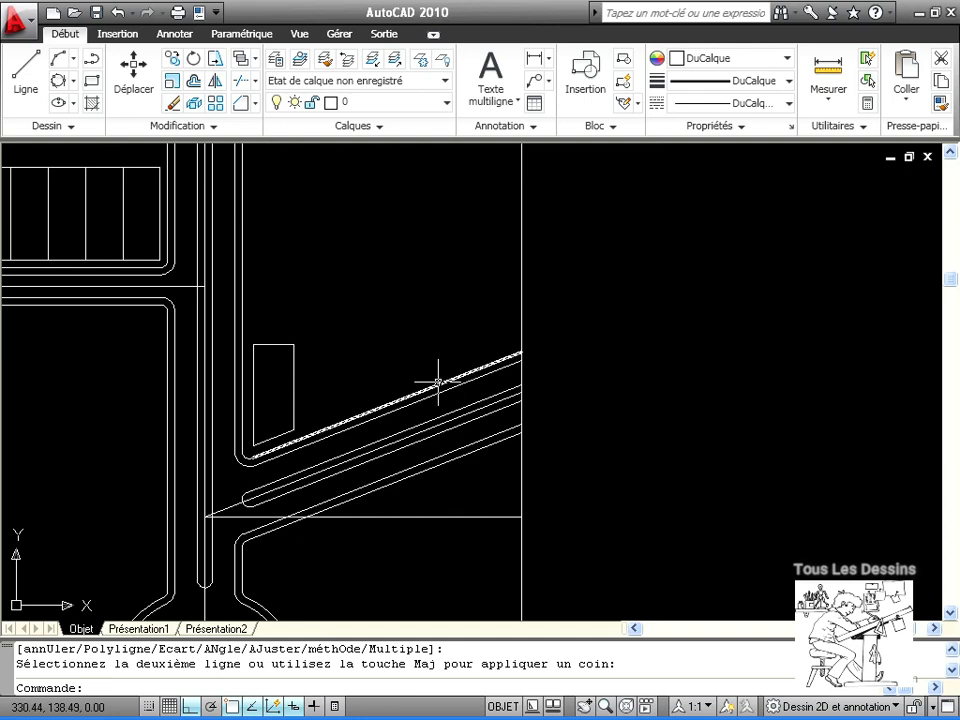
{"action": "left_click", "coordinate": [216, 104]}
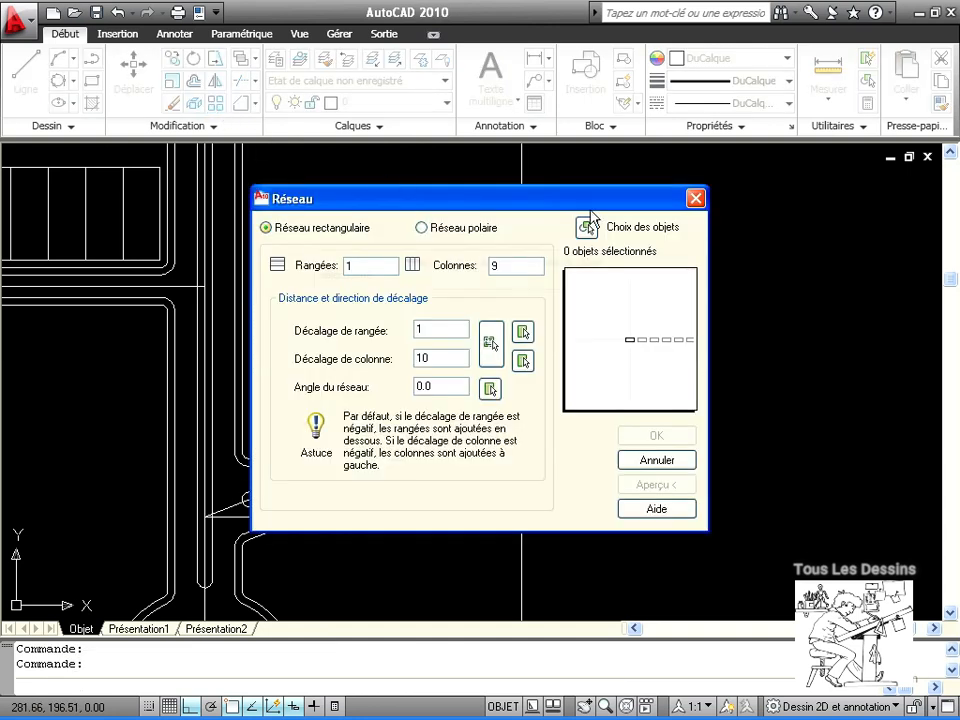
{"action": "left_click", "coordinate": [586, 228]}
{"action": "scroll", "coordinate": [290, 405], "scroll_direction": "up", "scroll_amount": 2}
{"action": "left_click", "coordinate": [285, 522]}
{"action": "left_click", "coordinate": [248, 543]}
{"action": "left_click", "coordinate": [349, 423]}
{"action": "left_click", "coordinate": [313, 328]}
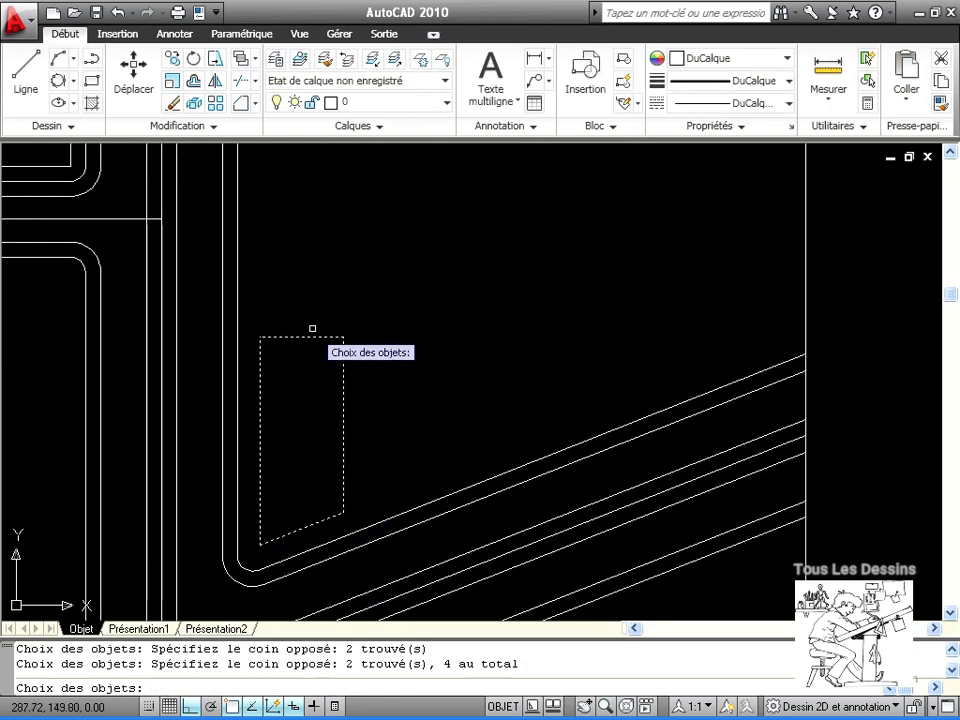
{"action": "key", "text": "Return"}
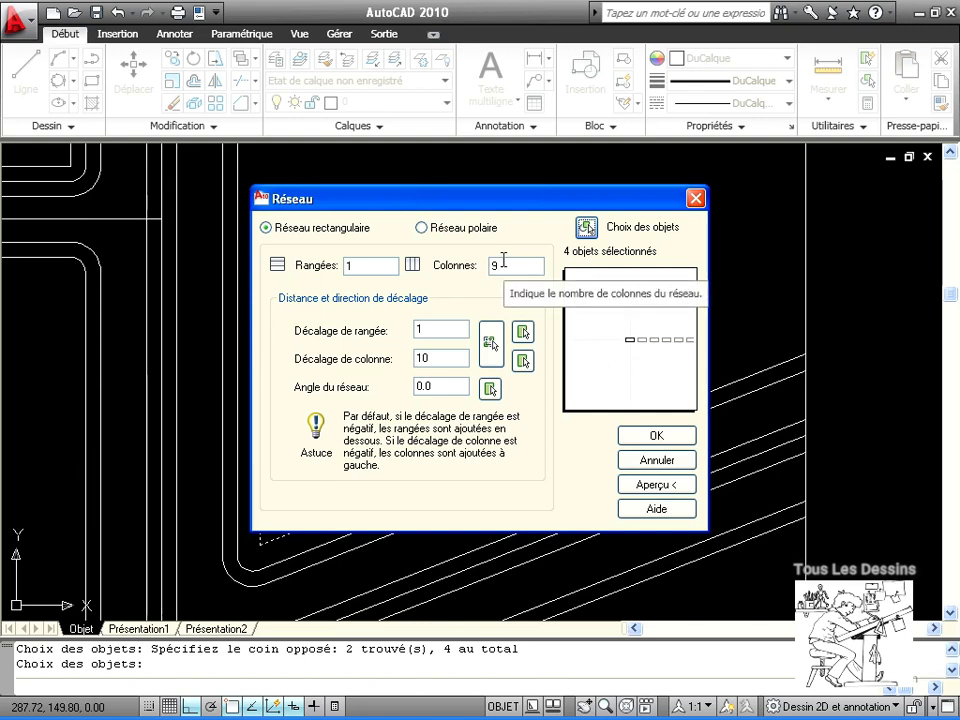
Take the column offset from the plot's two lower corners, set the array angle to 21.5 and accept the array
{"action": "double_click", "coordinate": [424, 358]}
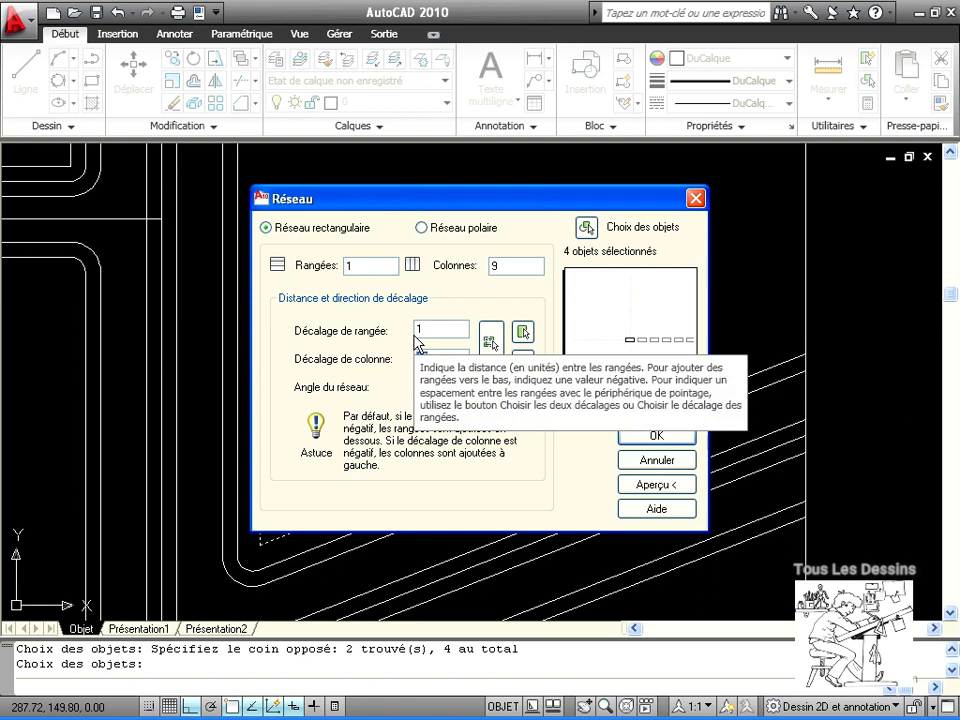
{"action": "type", "text": "6"}
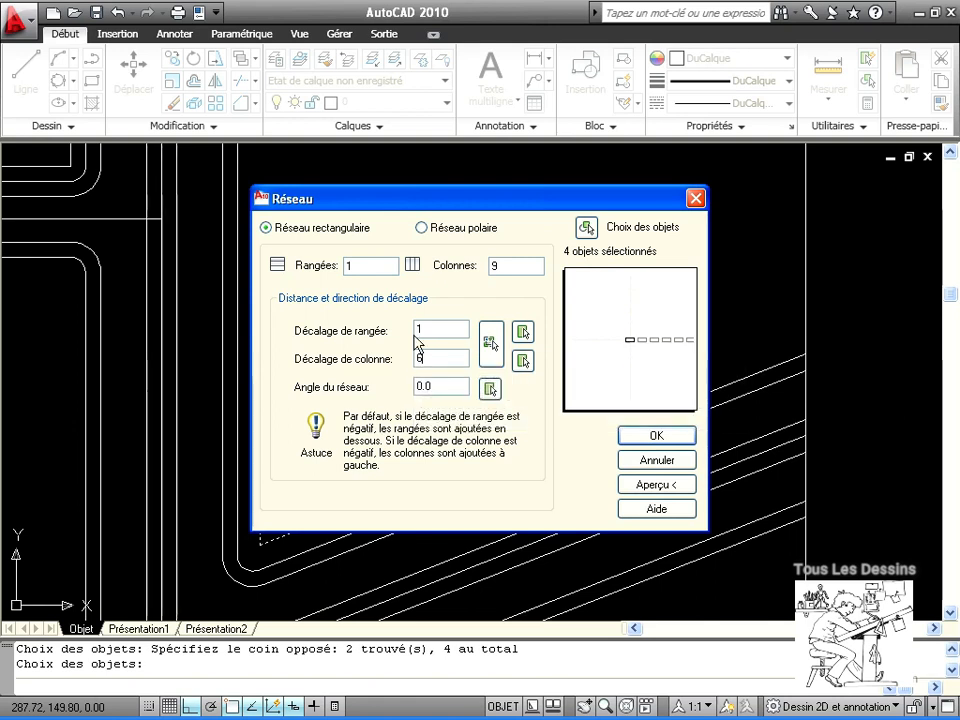
{"action": "left_click", "coordinate": [524, 362]}
{"action": "left_click", "coordinate": [259, 545]}
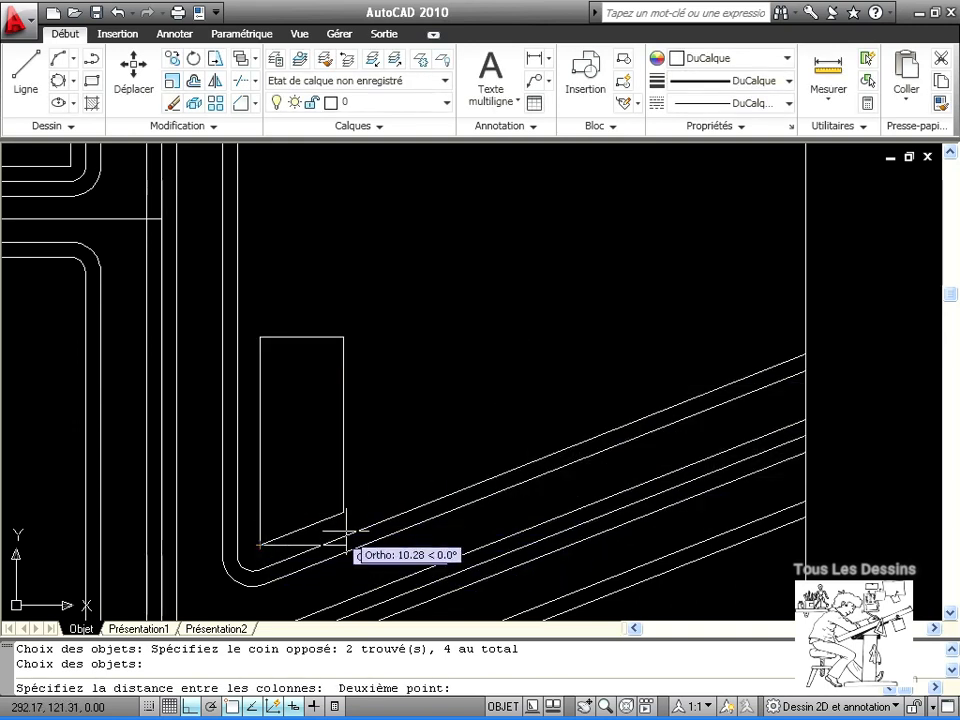
{"action": "left_click", "coordinate": [344, 512]}
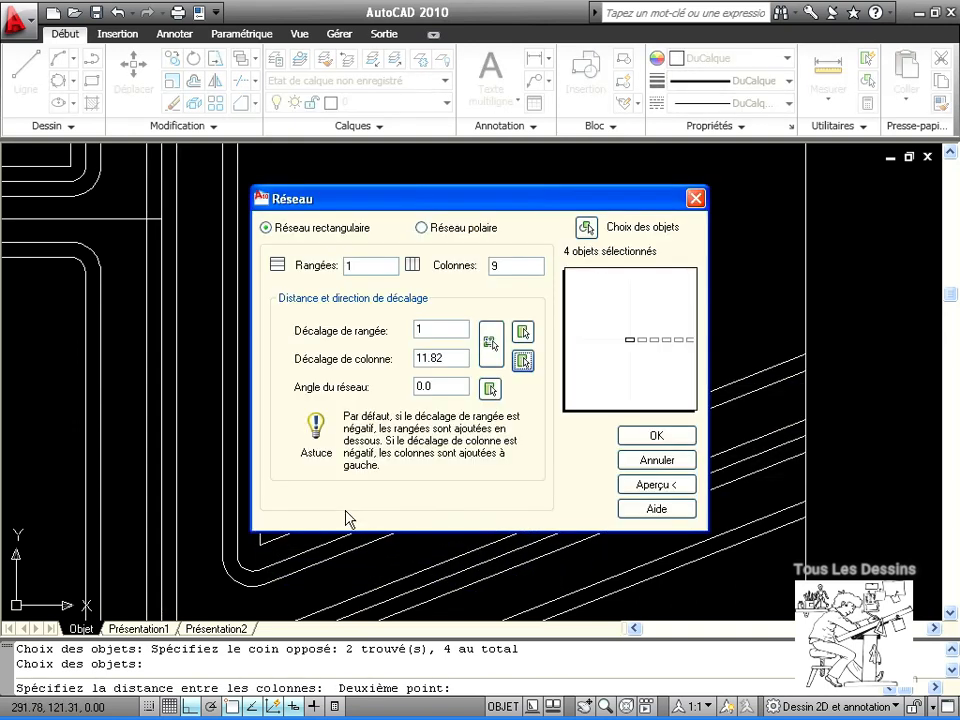
{"action": "left_click_drag", "start_coordinate": [436, 387], "coordinate": [363, 387]}
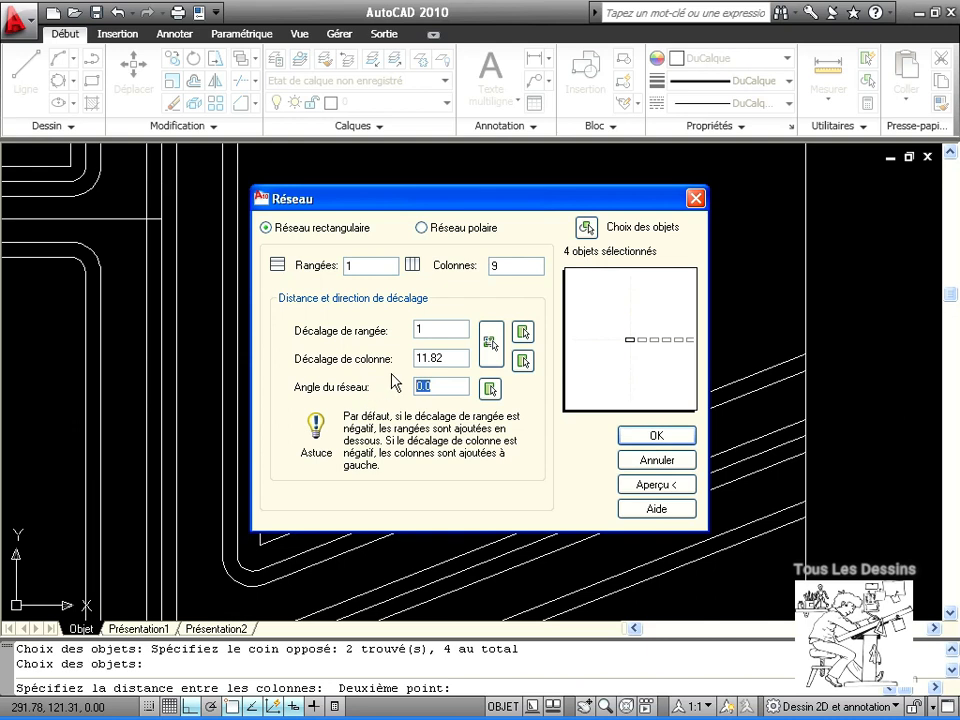
{"action": "type", "text": "21.5"}
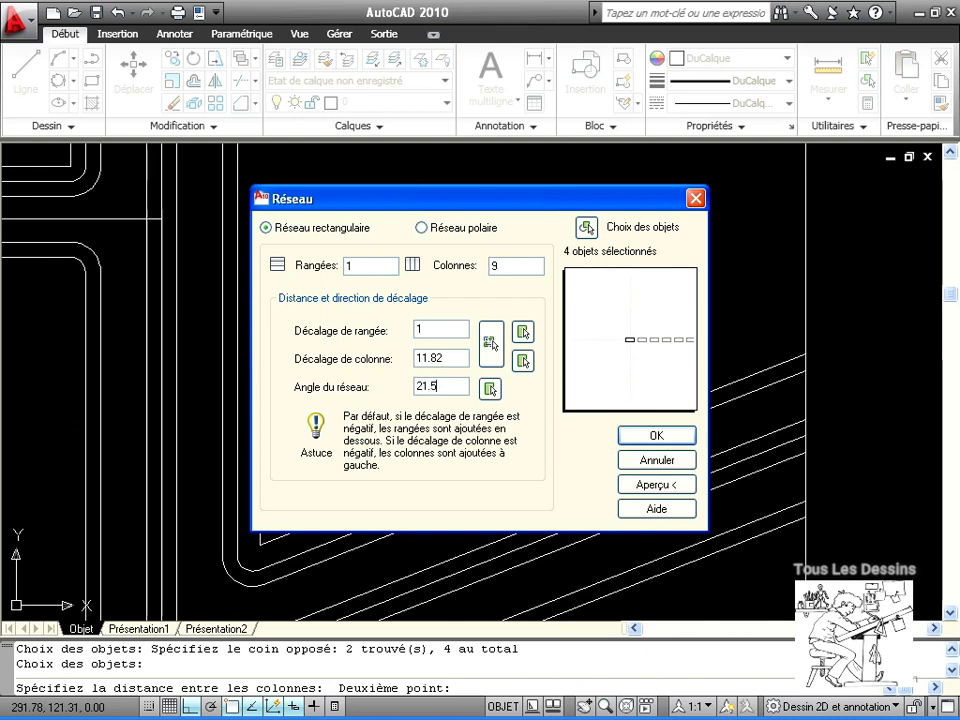
{"action": "left_click", "coordinate": [668, 485]}
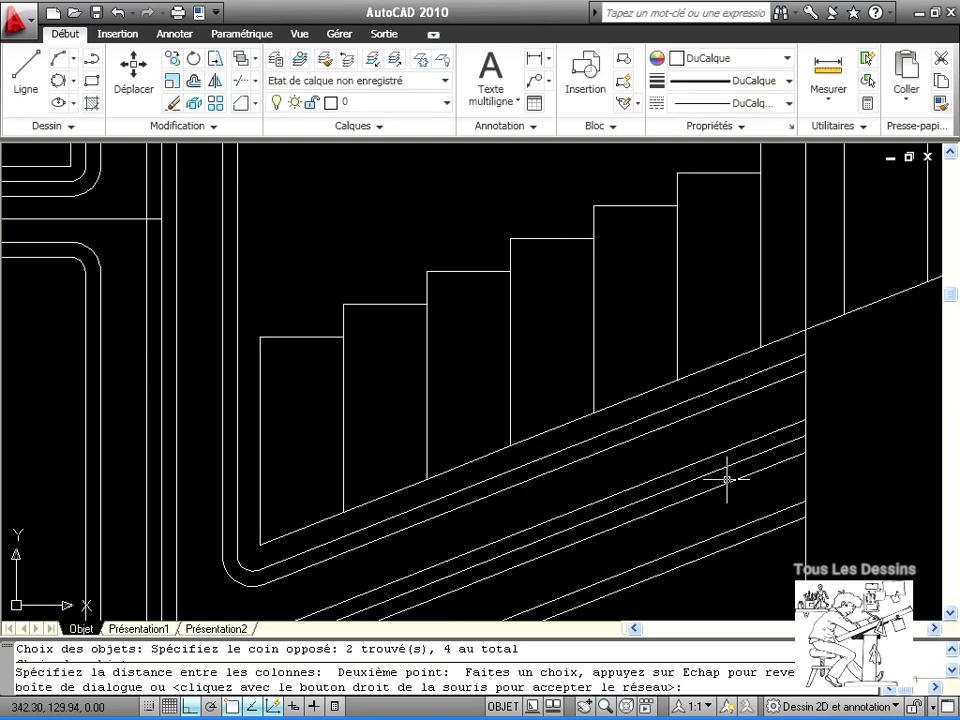
{"action": "right_click", "coordinate": [780, 445]}
Trim the slanted plot lines that cross the site's east boundary, using the boundary as the cutting edge
{"action": "scroll", "coordinate": [836, 411], "scroll_direction": "down", "scroll_amount": 5}
{"action": "middle_click_drag", "start_coordinate": [851, 401], "coordinate": [530, 383]}
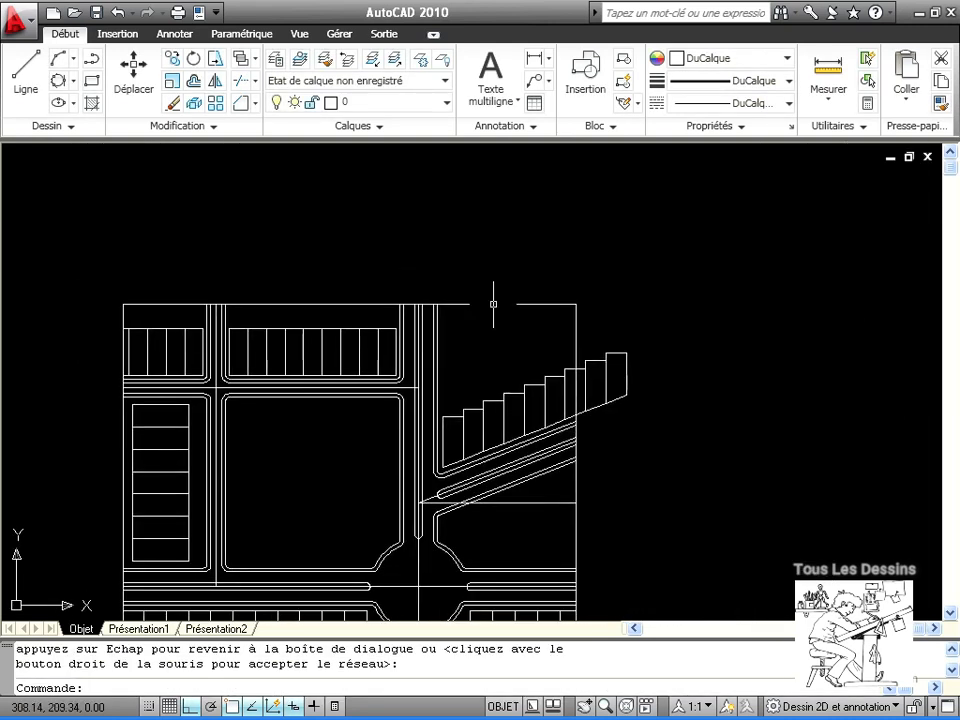
{"action": "left_click", "coordinate": [243, 80]}
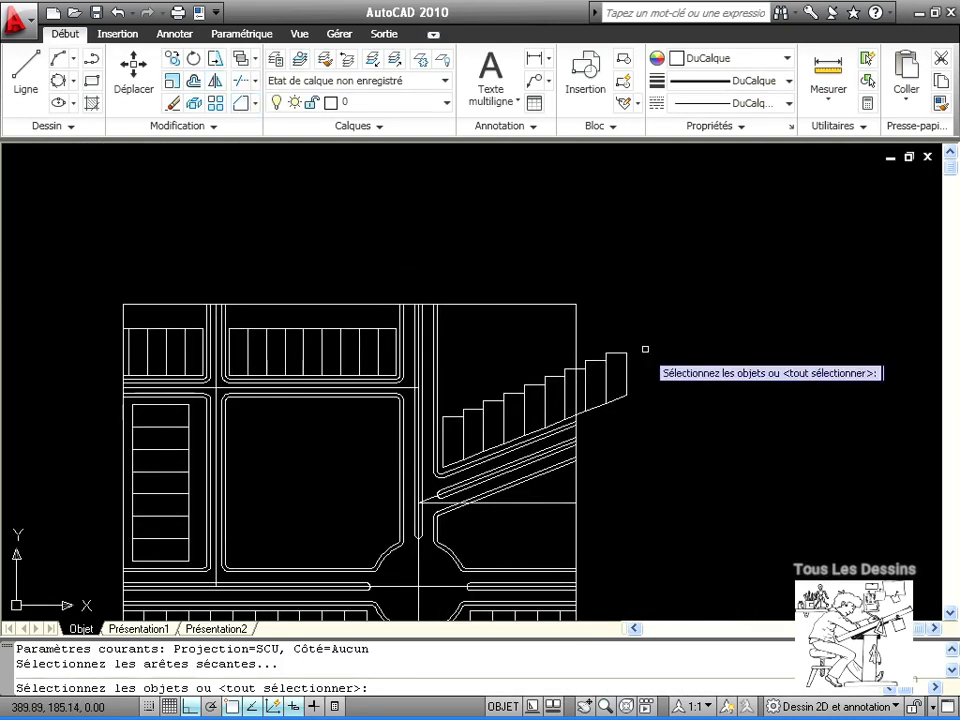
{"action": "left_click", "coordinate": [577, 331]}
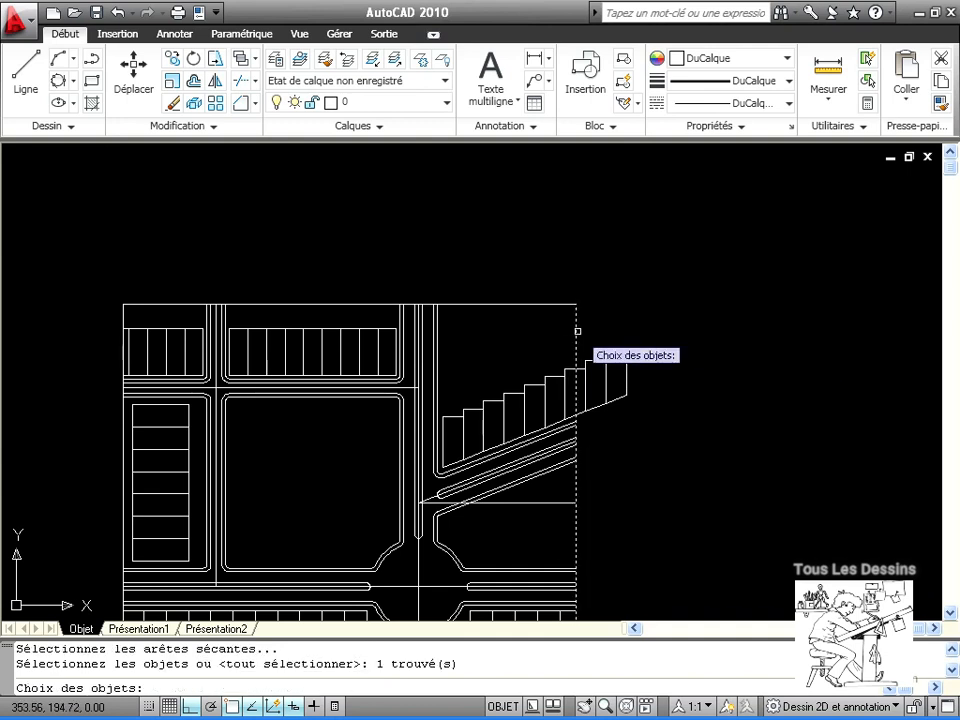
{"action": "right_click", "coordinate": [575, 329]}
{"action": "left_click", "coordinate": [658, 422]}
{"action": "left_click", "coordinate": [582, 328]}
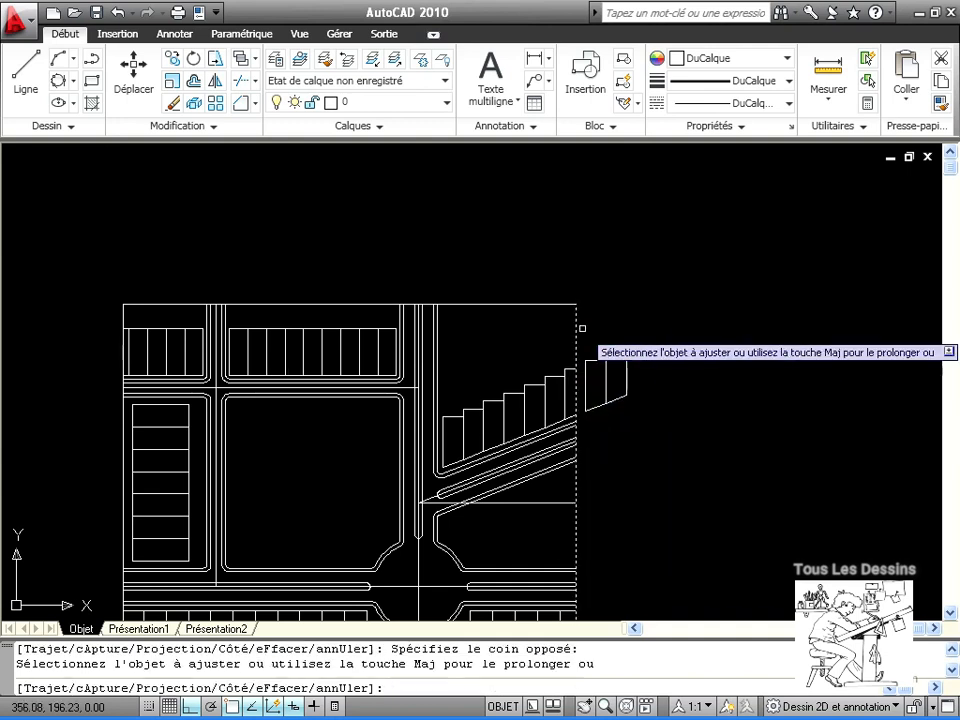
{"action": "right_click", "coordinate": [731, 410]}
Erase the leftover plot lines outside the east boundary
{"action": "left_click", "coordinate": [663, 431]}
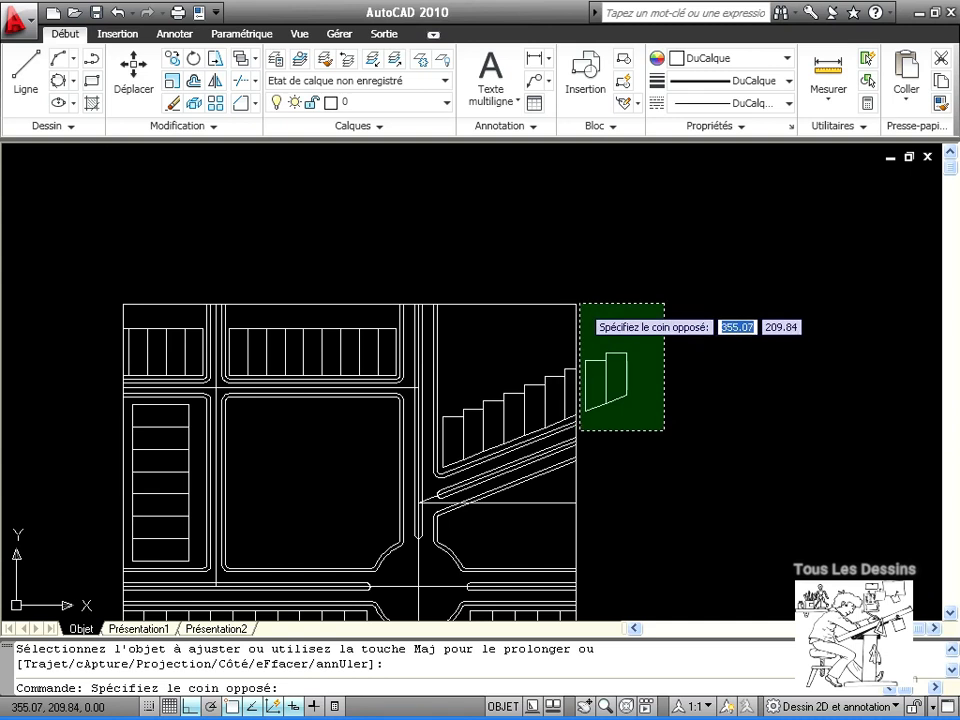
{"action": "left_click", "coordinate": [580, 304]}
{"action": "key", "text": "Delete"}
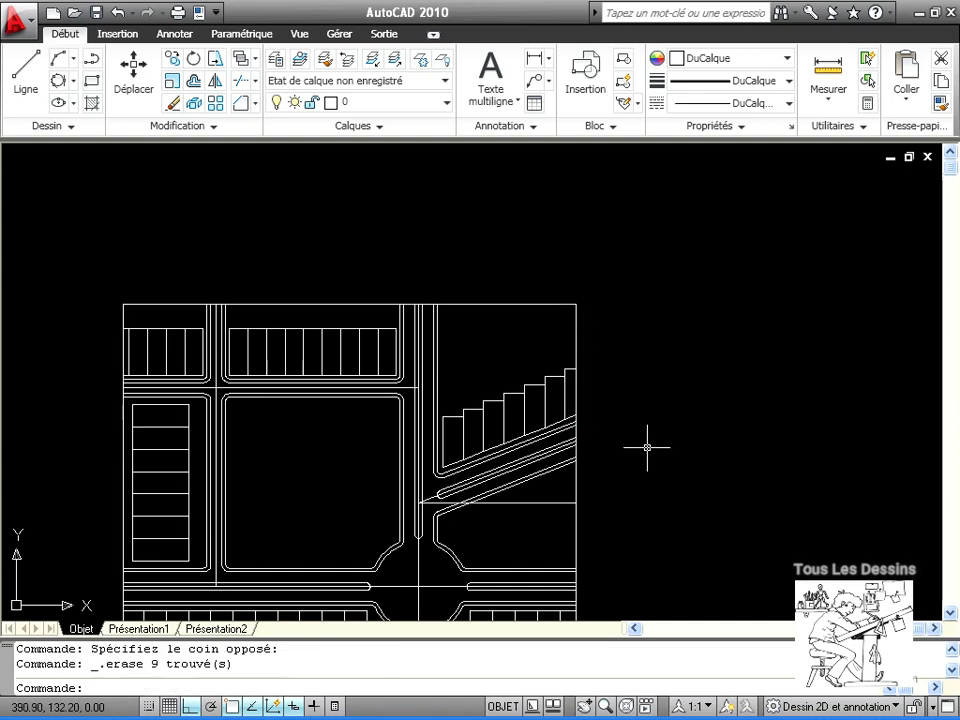
Copy the lowest building outline west of the site from its lower-left corner to the northwest corner of the southwest row's easternmost plot
{"action": "mouse_move", "coordinate": [645, 492]}
{"action": "middle_mouse_down"}
{"action": "mouse_move", "coordinate": [699, 446]}
{"action": "mouse_move", "coordinate": [706, 422]}
{"action": "middle_mouse_up"}
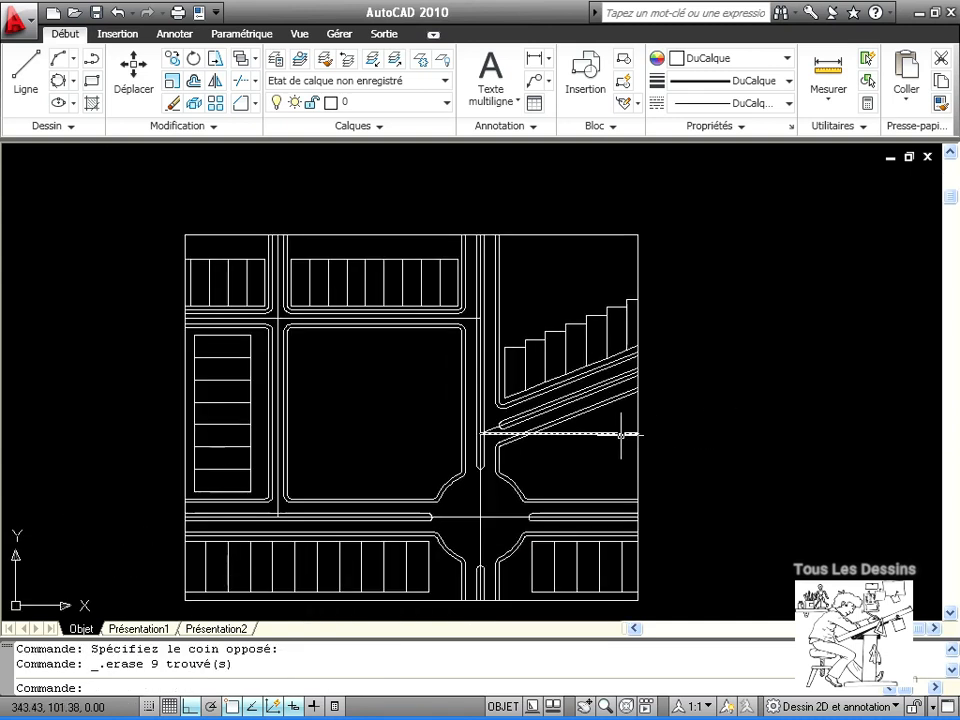
{"action": "middle_click", "coordinate": [625, 435]}
{"action": "middle_click", "coordinate": [625, 435]}
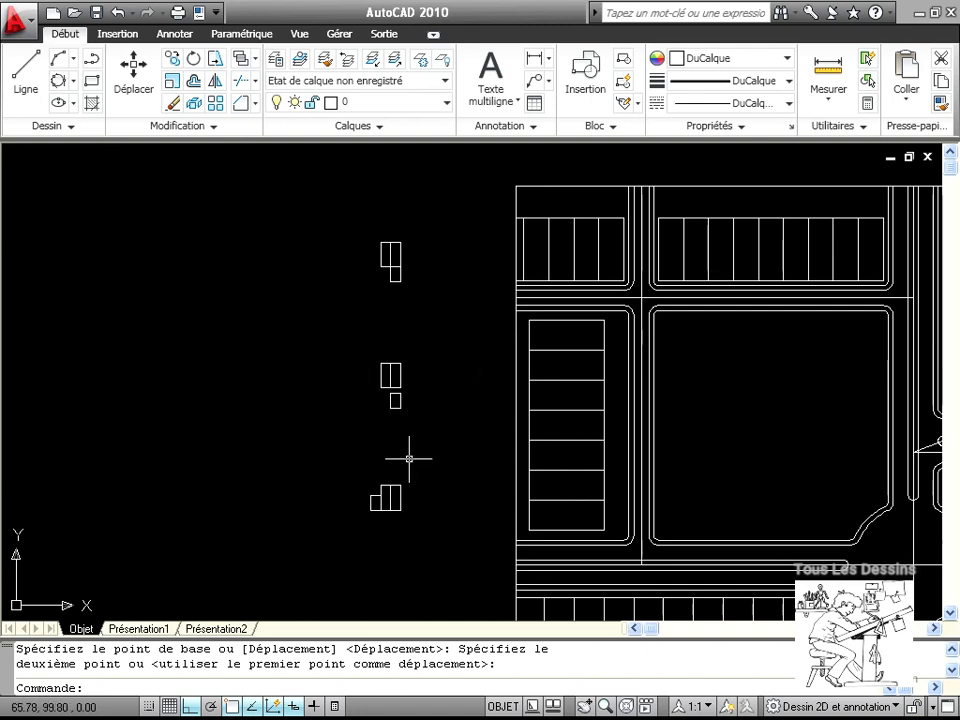
{"action": "middle_click_drag", "start_coordinate": [390, 458], "coordinate": [262, 422]}
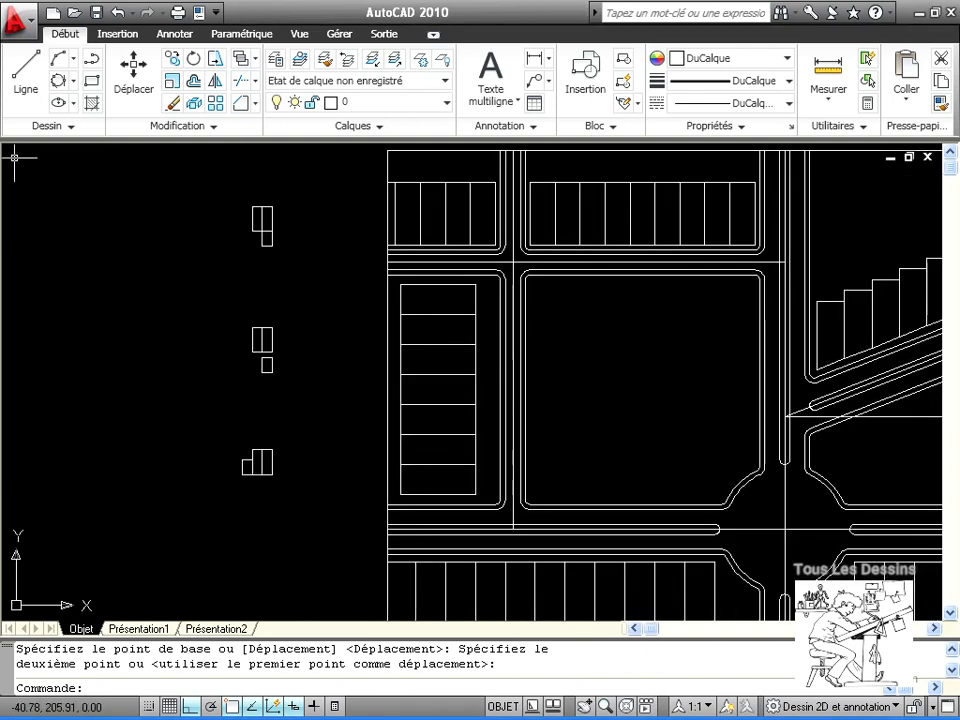
{"action": "left_click", "coordinate": [172, 58]}
{"action": "left_click", "coordinate": [294, 471]}
{"action": "left_click", "coordinate": [148, 399]}
{"action": "key", "text": "Return"}
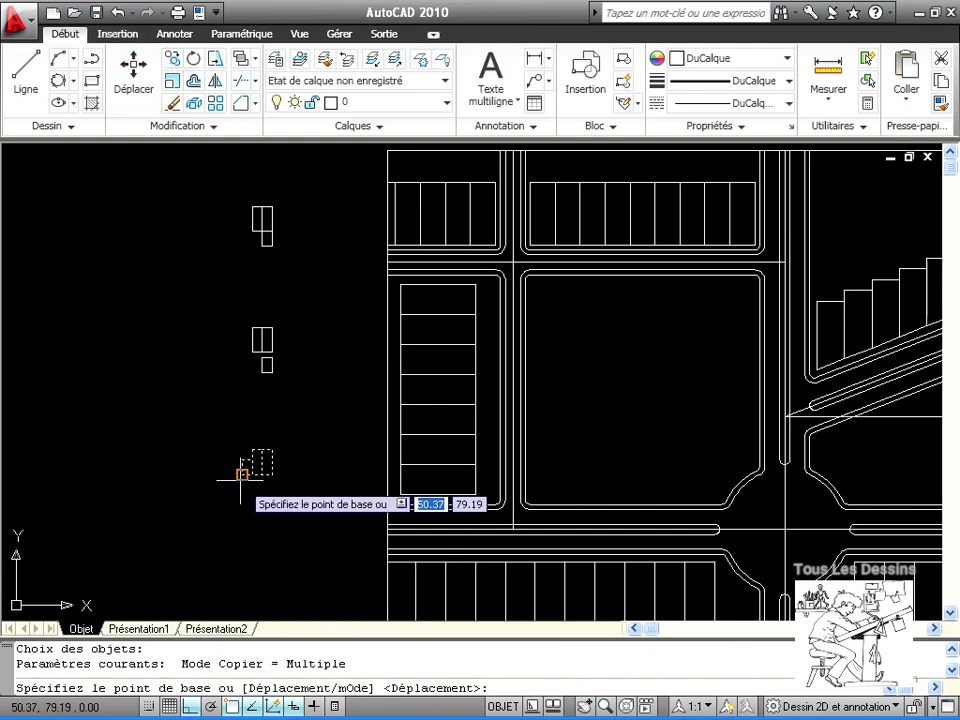
{"action": "left_click", "coordinate": [242, 471]}
{"action": "scroll", "coordinate": [660, 536], "scroll_direction": "up", "scroll_amount": 5}
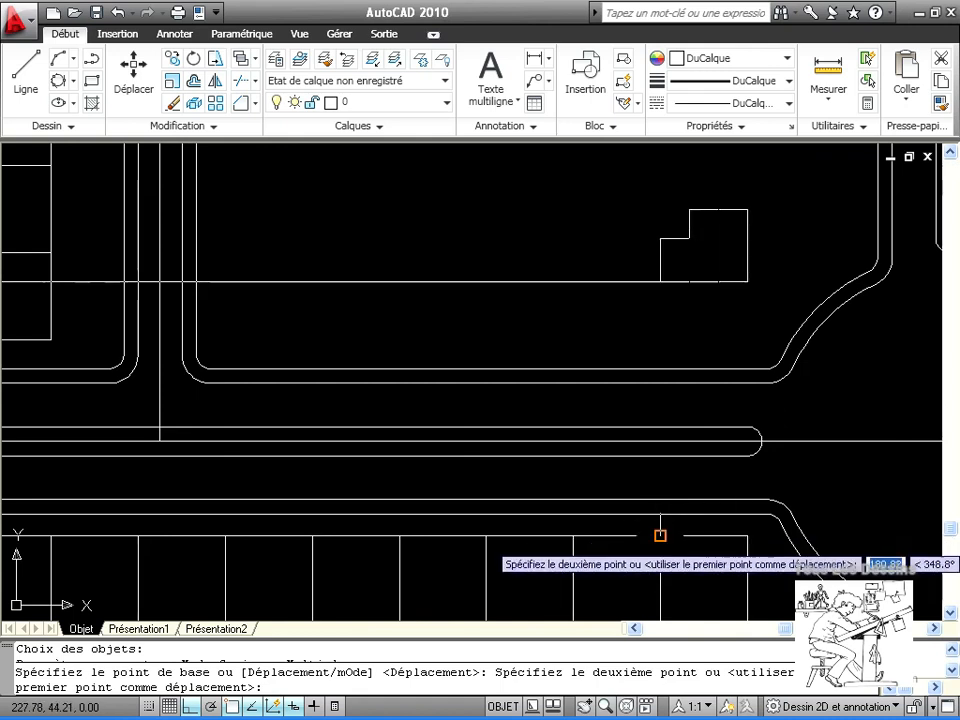
{"action": "left_click", "coordinate": [660, 536]}
{"action": "key", "text": "Return"}
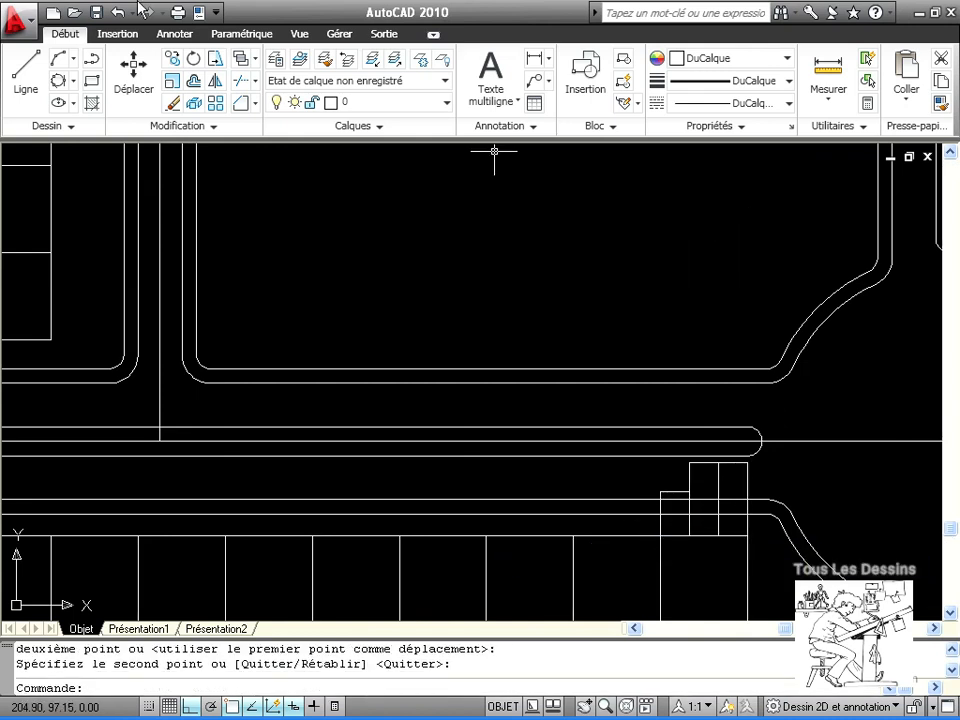
Mirror the copied building outline across the plot's upper edge, erasing the source objects
{"action": "left_click", "coordinate": [214, 84]}
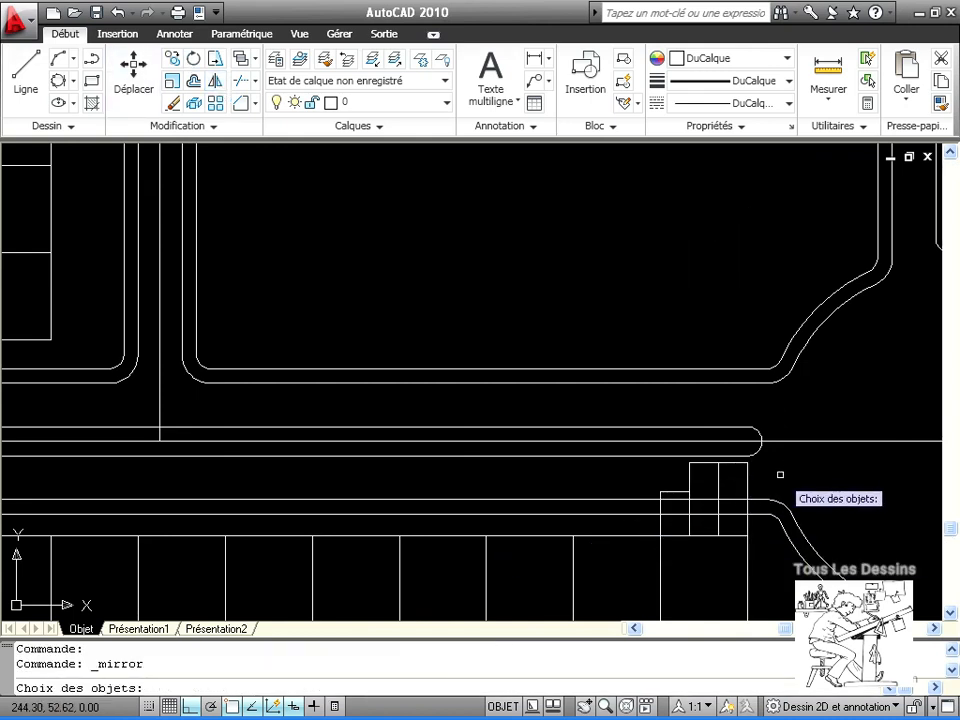
{"action": "left_click", "coordinate": [757, 480]}
{"action": "left_click", "coordinate": [634, 481]}
{"action": "left_click", "coordinate": [677, 493]}
{"action": "key", "text": "Return"}
{"action": "left_click", "coordinate": [745, 532]}
{"action": "left_click", "coordinate": [655, 537]}
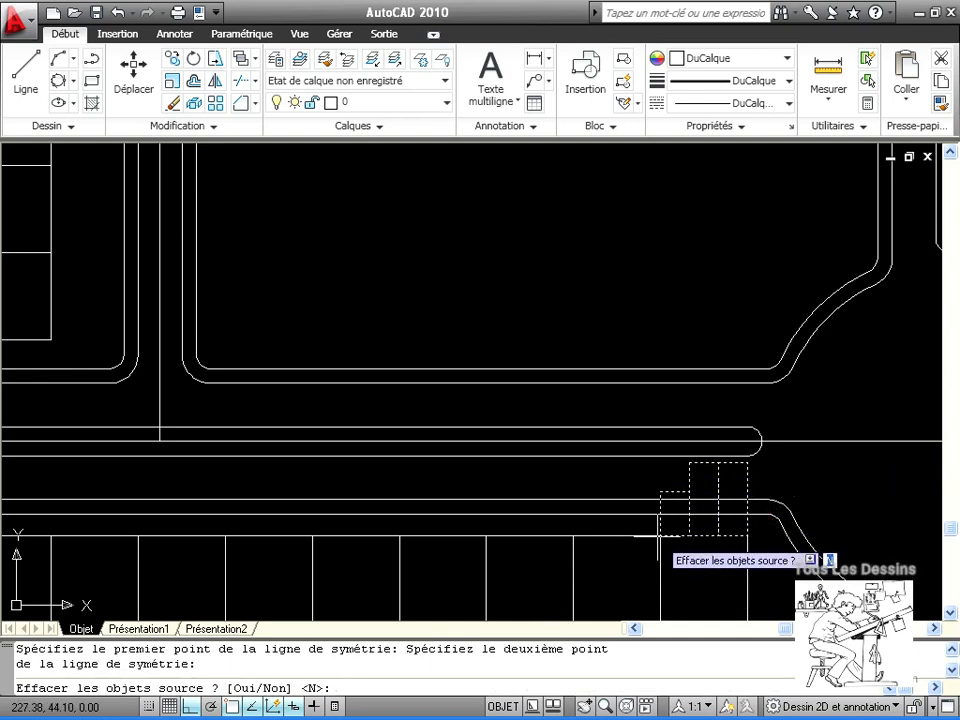
{"action": "type", "text": "o"}
{"action": "key", "text": "Return"}
Mirror the building outline across the plot's west boundary into the adjacent plot, keeping the source objects
{"action": "scroll", "coordinate": [670, 532], "scroll_direction": "down", "scroll_amount": 2}
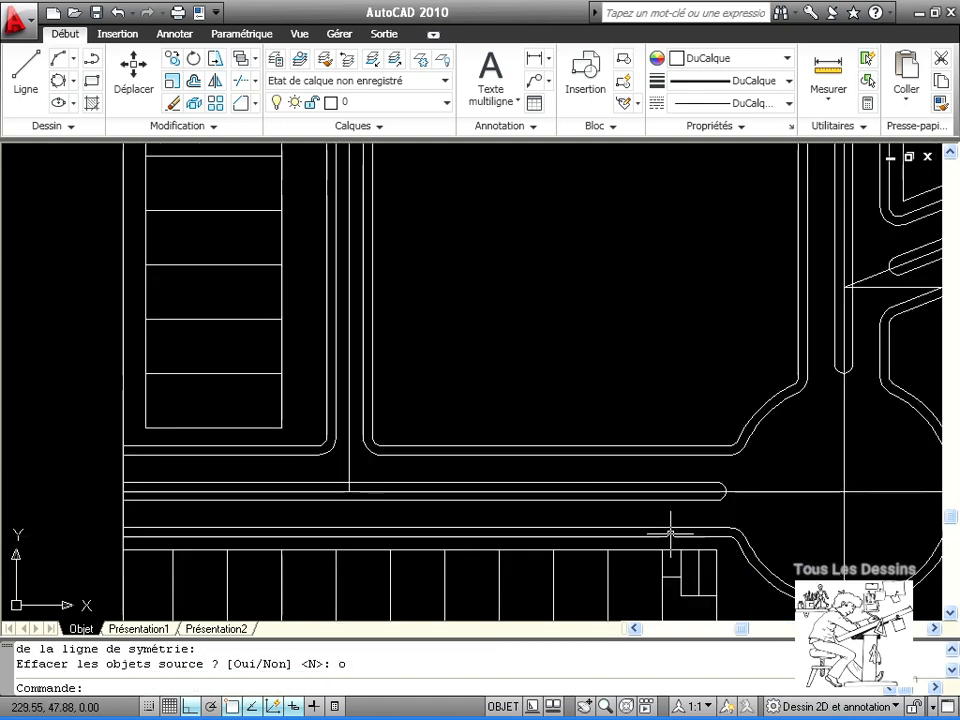
{"action": "middle_click_drag", "start_coordinate": [670, 532], "coordinate": [643, 317]}
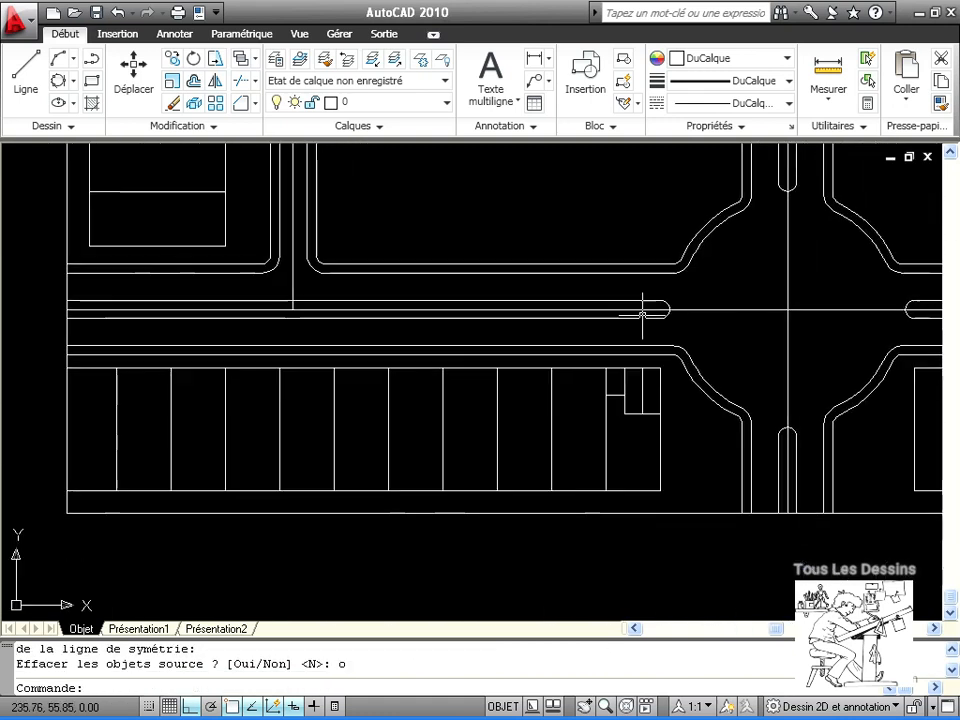
{"action": "left_click", "coordinate": [241, 104]}
{"action": "left_click", "coordinate": [650, 424]}
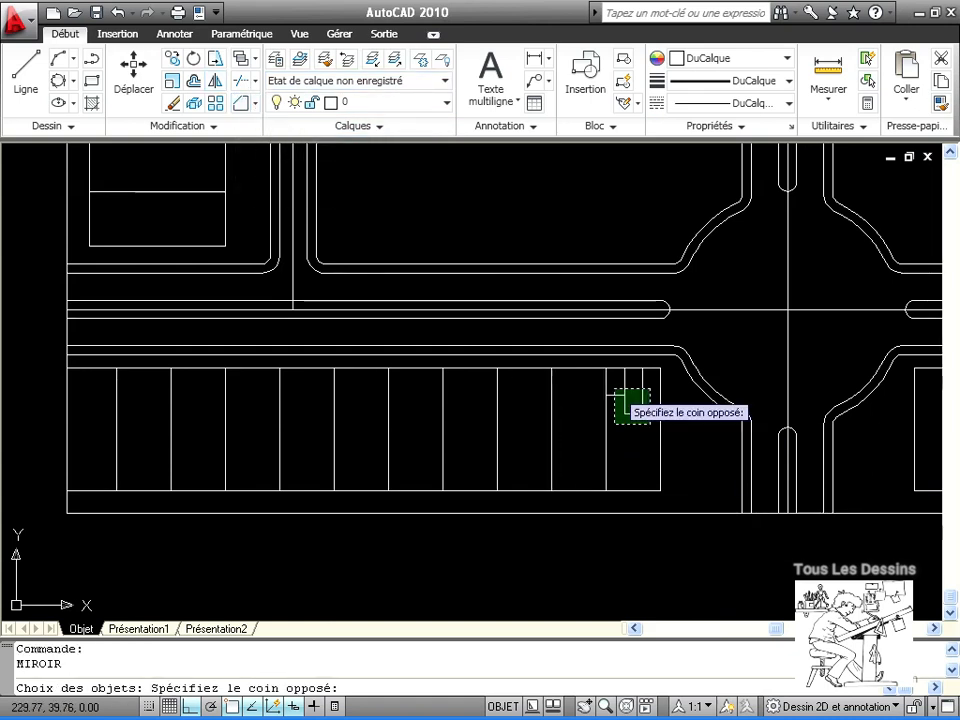
{"action": "left_click", "coordinate": [616, 390]}
{"action": "key", "text": "Return"}
{"action": "left_click", "coordinate": [605, 368]}
{"action": "left_click", "coordinate": [617, 390]}
{"action": "key", "text": "Return"}
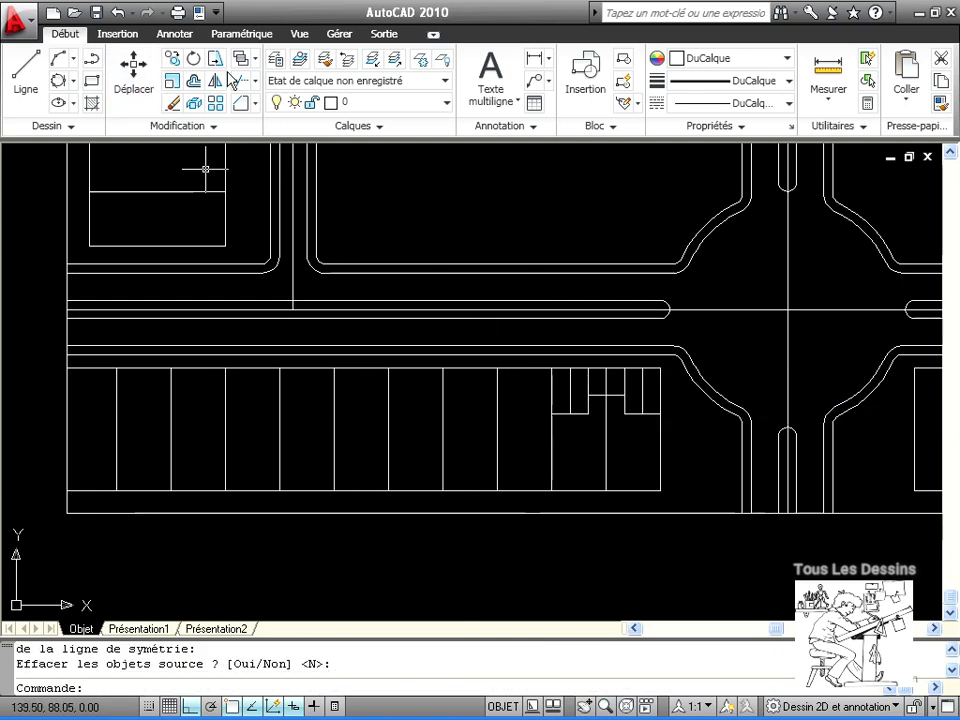
{"action": "left_click", "coordinate": [172, 58]}
{"action": "left_click", "coordinate": [638, 424]}
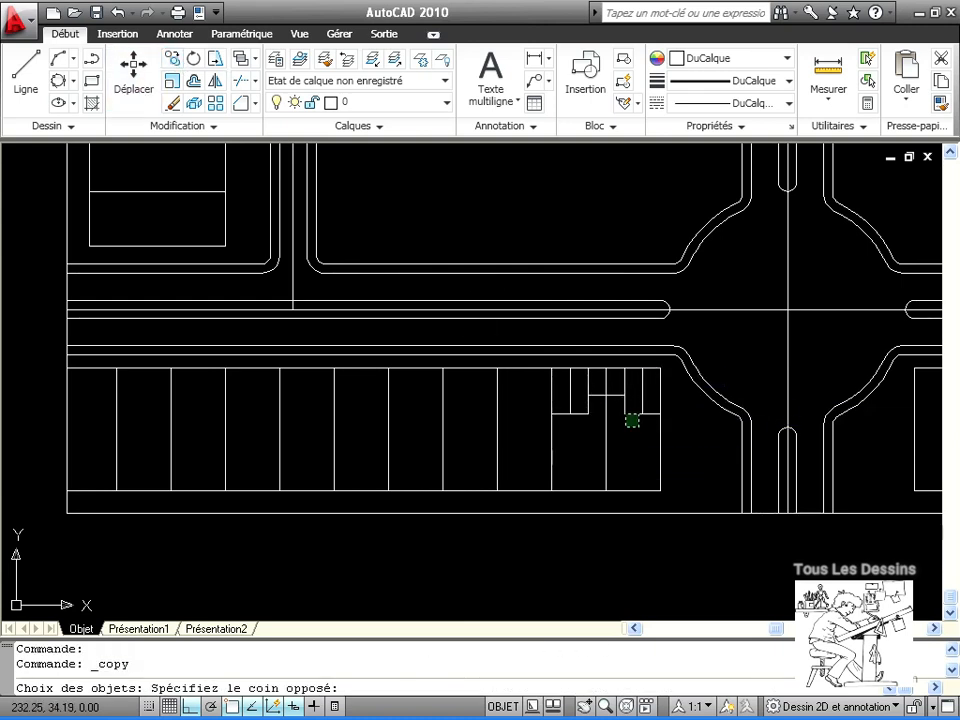
{"action": "left_click", "coordinate": [611, 386]}
{"action": "left_click", "coordinate": [596, 423]}
{"action": "left_click", "coordinate": [575, 388]}
{"action": "left_click", "coordinate": [578, 446]}
{"action": "left_click", "coordinate": [558, 412]}
{"action": "key", "text": "Return"}
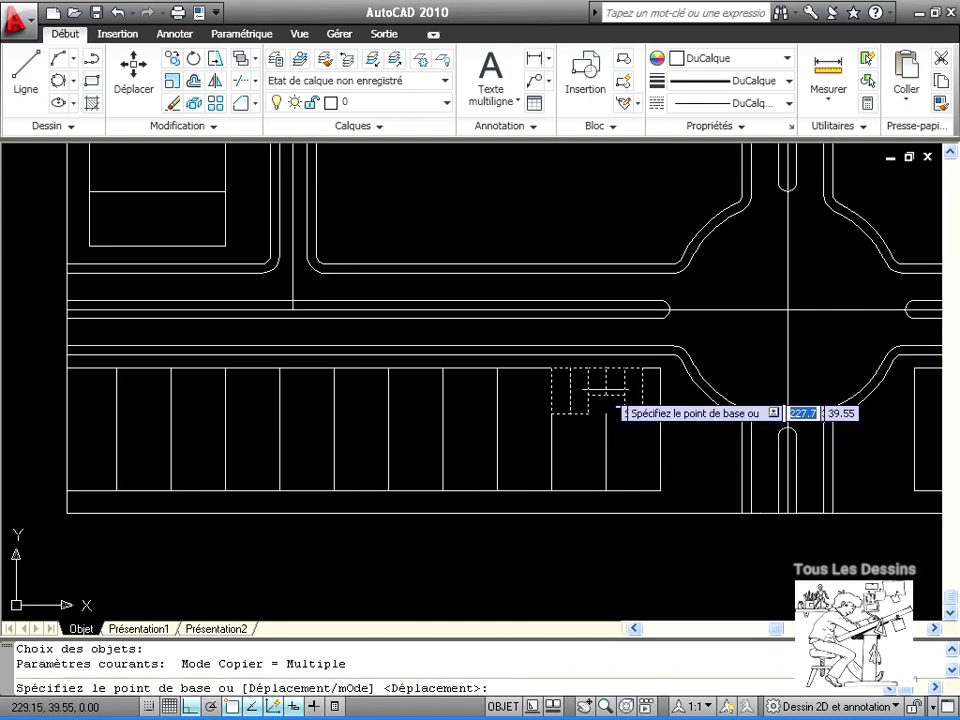
{"action": "key", "text": "Escape"}
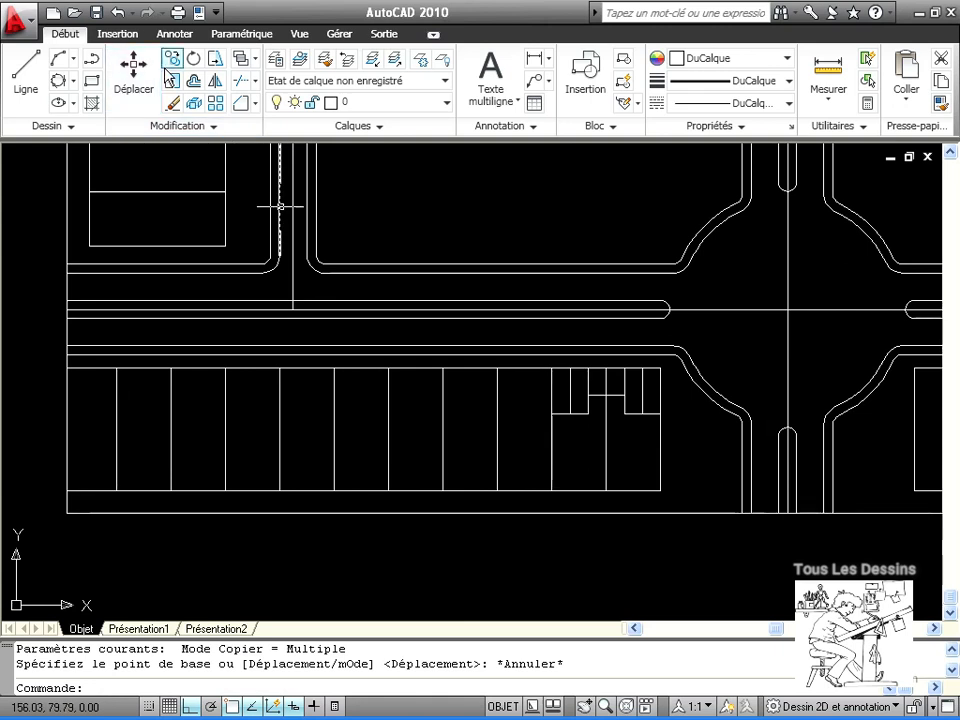
Copy the mirrored pair of building outlines from the southwest row's northeast corner onto the next three pairs of plots to the west
{"action": "key", "text": "Return"}
{"action": "left_click", "coordinate": [647, 426]}
{"action": "left_click", "coordinate": [615, 388]}
{"action": "left_click", "coordinate": [598, 433]}
{"action": "left_click", "coordinate": [565, 389]}
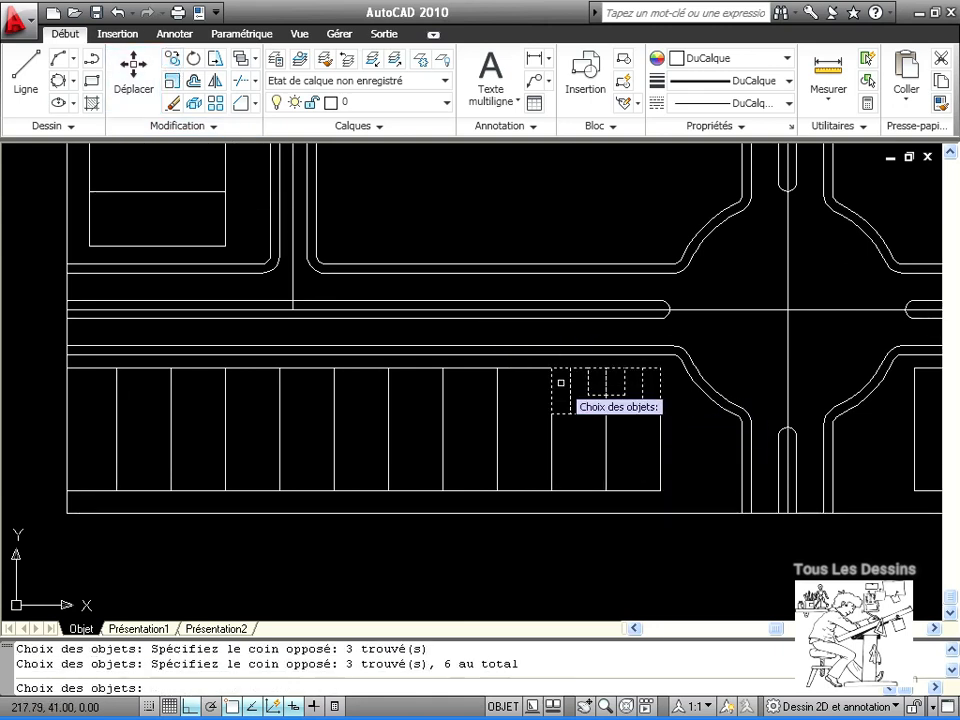
{"action": "key", "text": "Return"}
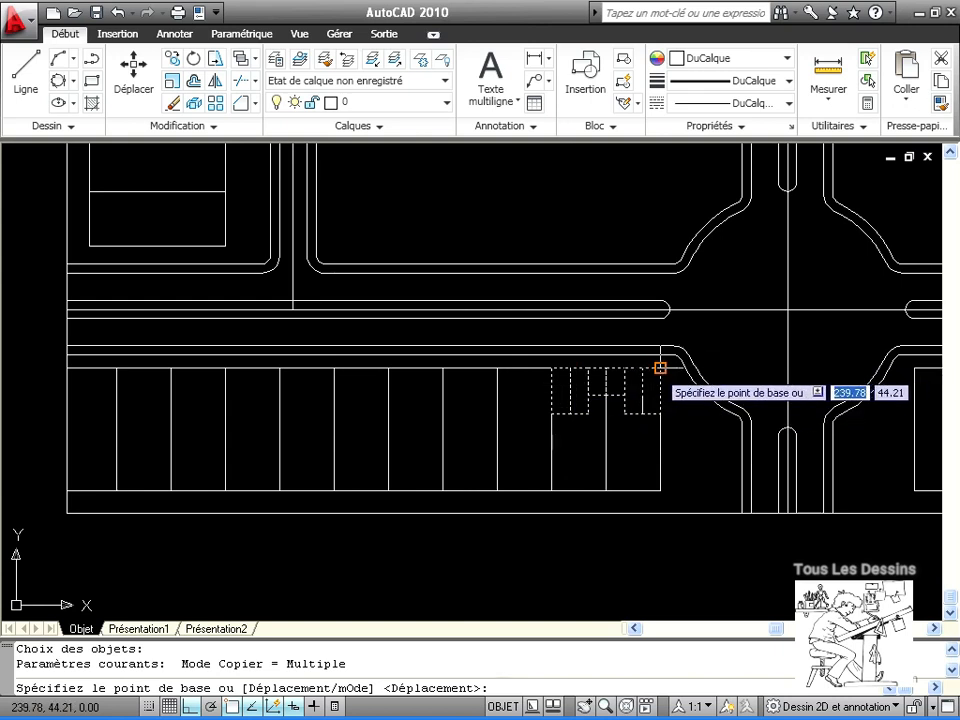
{"action": "left_click", "coordinate": [660, 368]}
{"action": "left_click", "coordinate": [551, 368]}
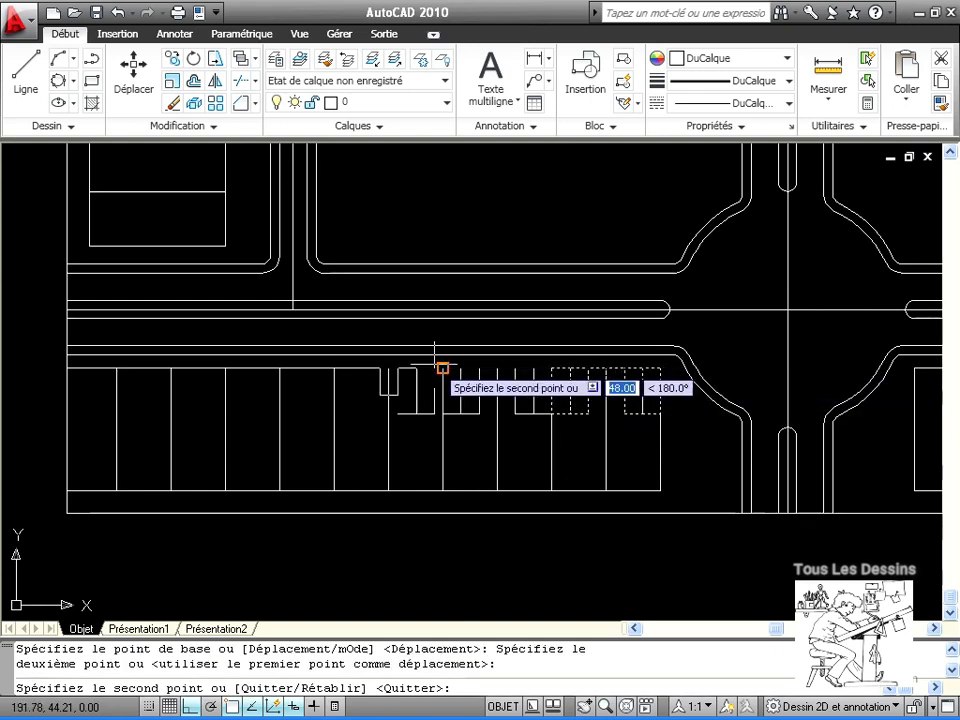
{"action": "left_click", "coordinate": [442, 368]}
{"action": "left_click", "coordinate": [333, 368]}
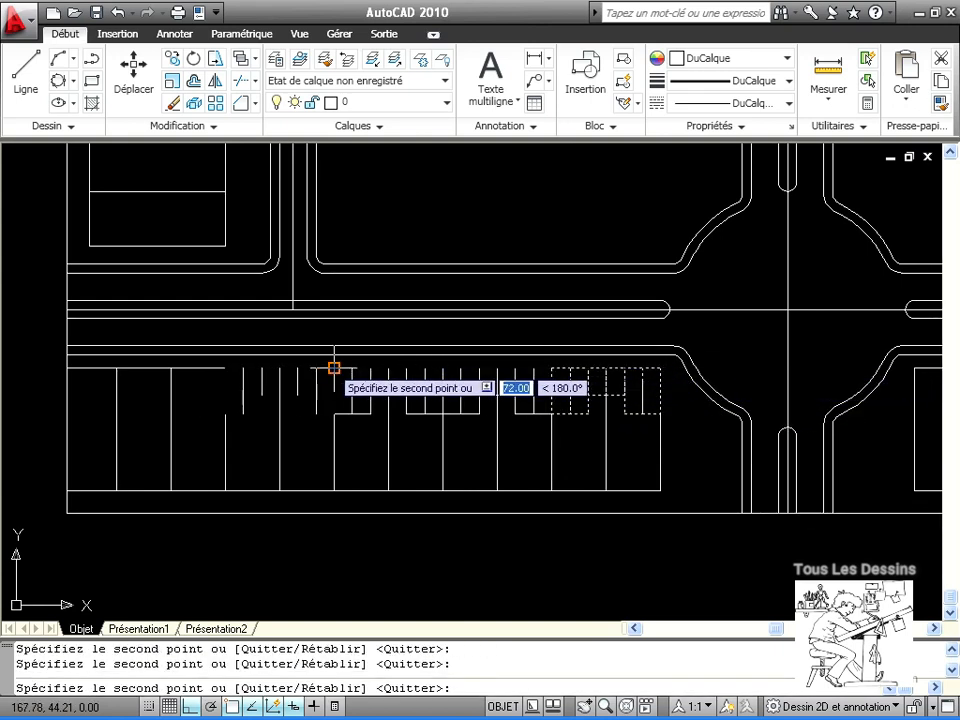
{"action": "key", "text": "Return"}
Copy the uppermost building outline west of the site from its lower-right corner to the southeast corners of the stepped row's three easternmost full plots
{"action": "scroll", "coordinate": [408, 422], "scroll_direction": "down", "scroll_amount": 6}
{"action": "scroll", "coordinate": [332, 375], "scroll_direction": "up", "scroll_amount": 4}
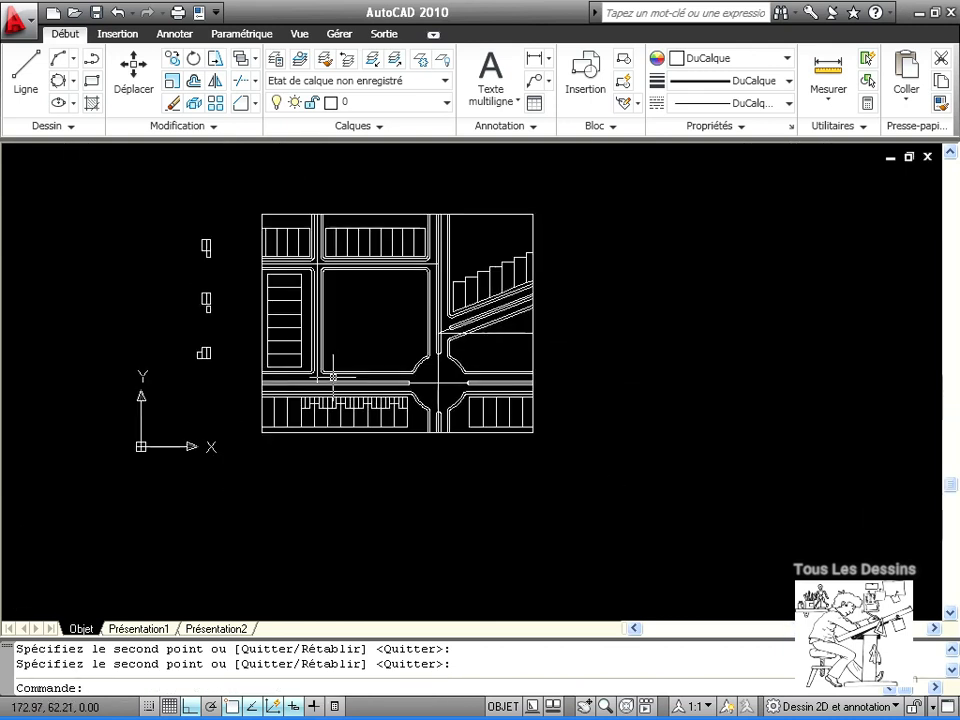
{"action": "middle_click_drag", "start_coordinate": [258, 342], "coordinate": [300, 386]}
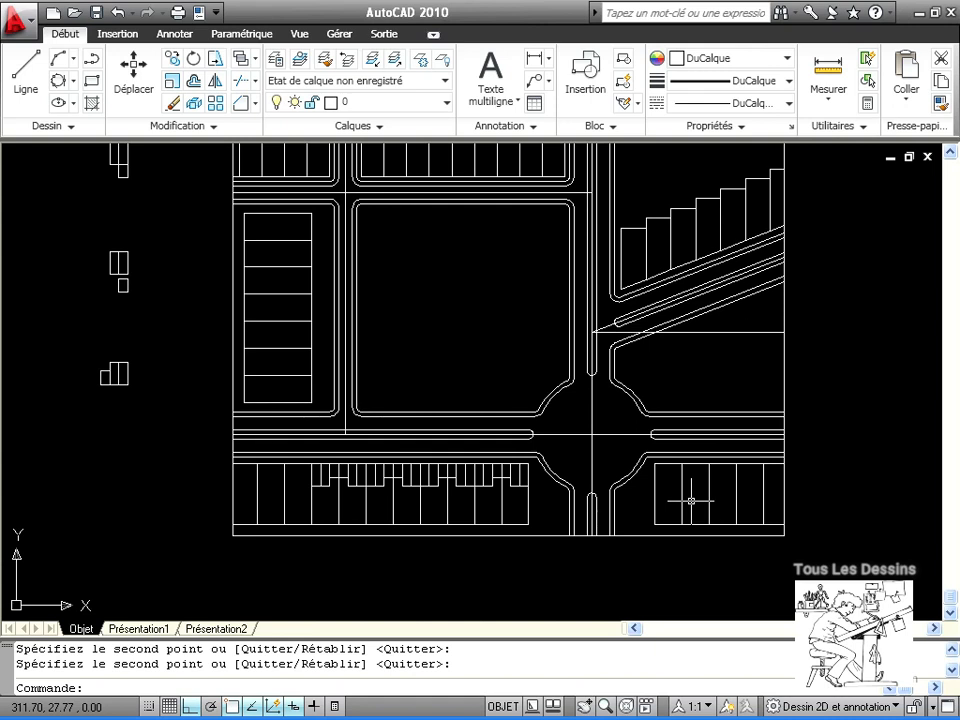
{"action": "scroll", "coordinate": [495, 545], "scroll_direction": "down", "scroll_amount": 2}
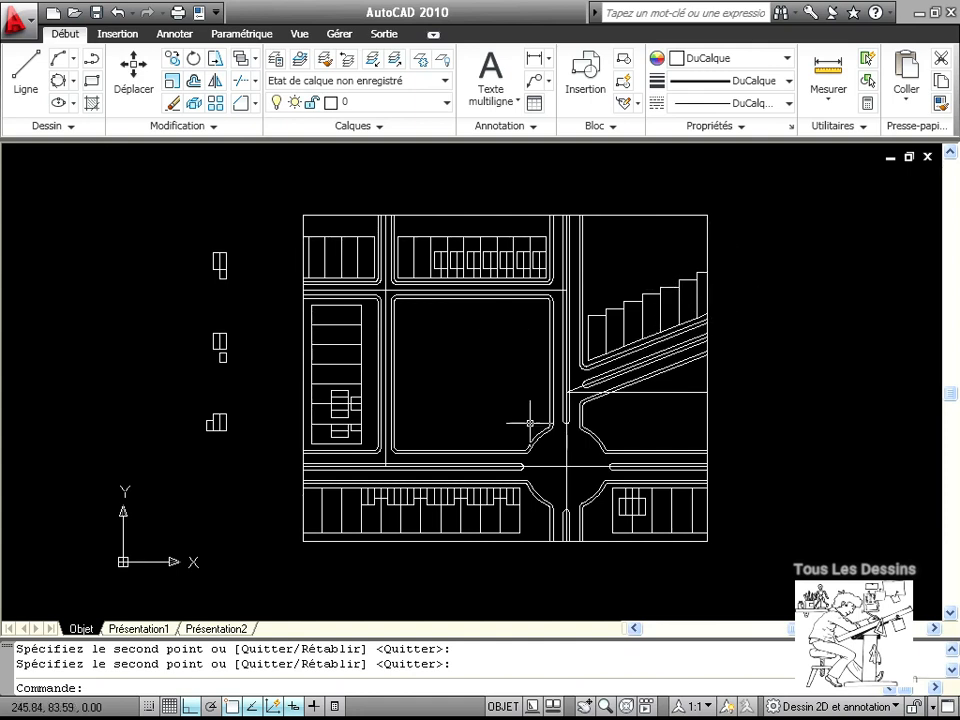
{"action": "left_click", "coordinate": [172, 58]}
{"action": "left_click", "coordinate": [197, 221]}
{"action": "left_click", "coordinate": [230, 306]}
{"action": "key", "text": "Return"}
{"action": "scroll", "coordinate": [220, 270], "scroll_direction": "up", "scroll_amount": 3}
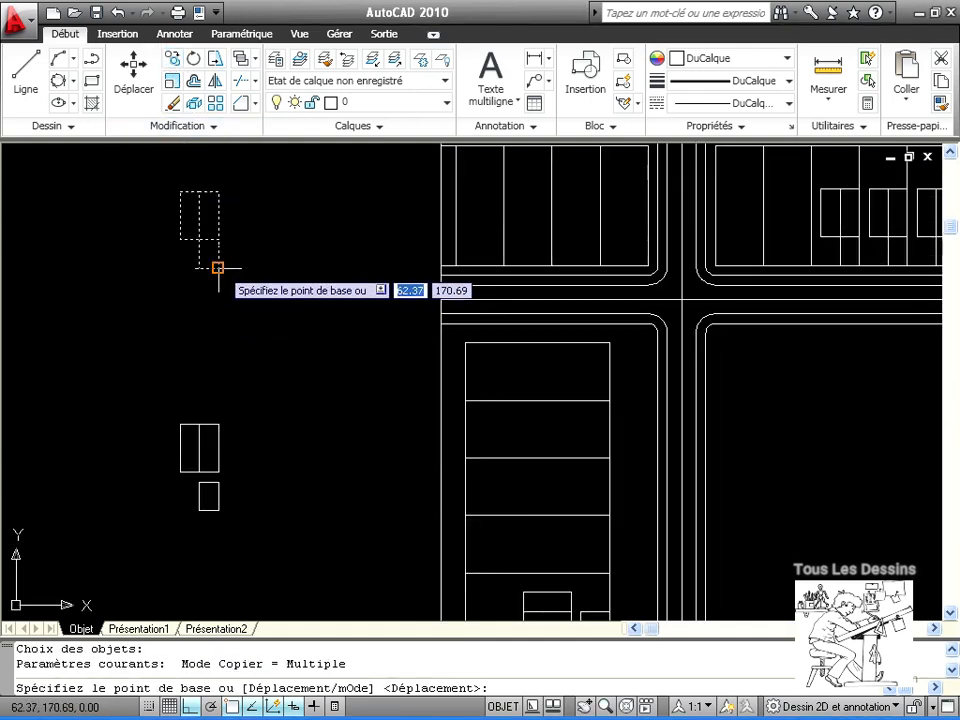
{"action": "left_click", "coordinate": [218, 268]}
{"action": "scroll", "coordinate": [454, 343], "scroll_direction": "down", "scroll_amount": 5}
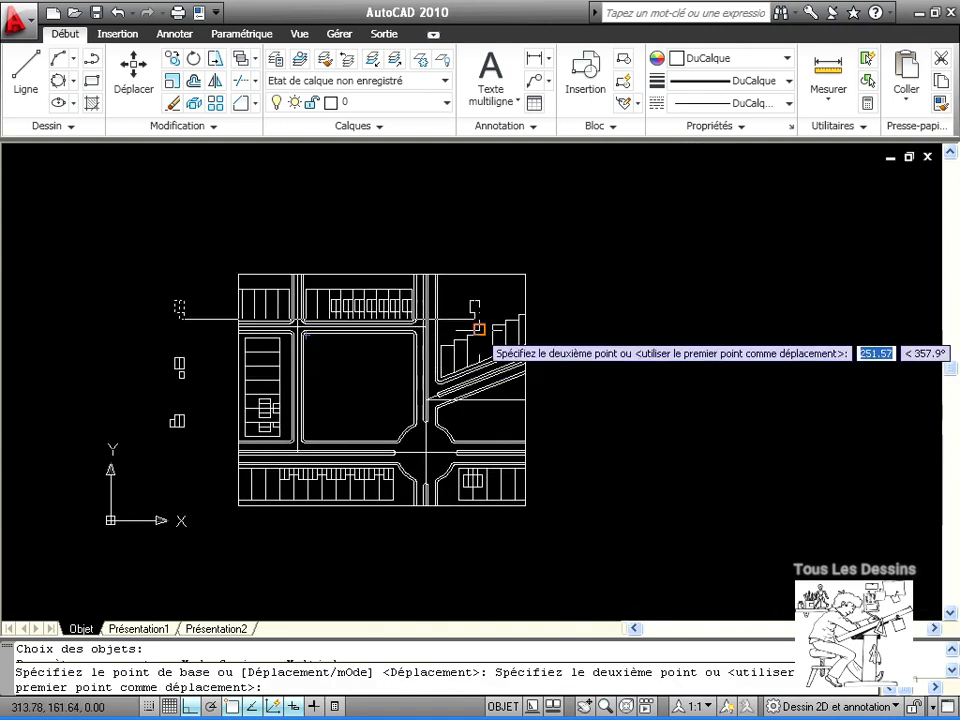
{"action": "scroll", "coordinate": [520, 345], "scroll_direction": "up", "scroll_amount": 5}
{"action": "scroll", "coordinate": [490, 338], "scroll_direction": "up", "scroll_amount": 3}
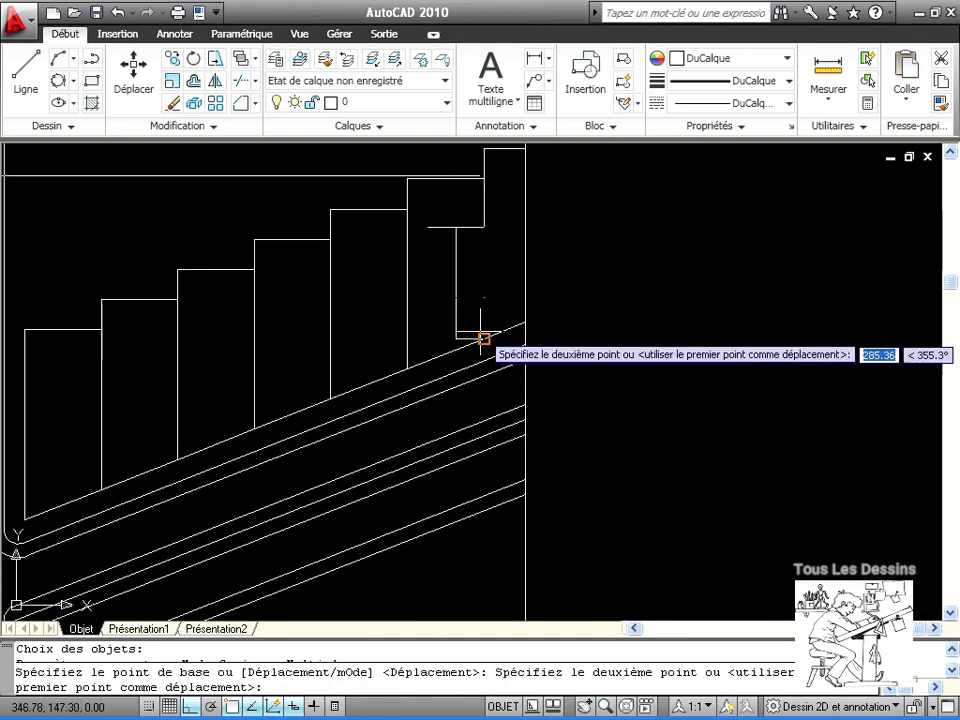
{"action": "left_click", "coordinate": [484, 337]}
{"action": "left_click", "coordinate": [406, 368]}
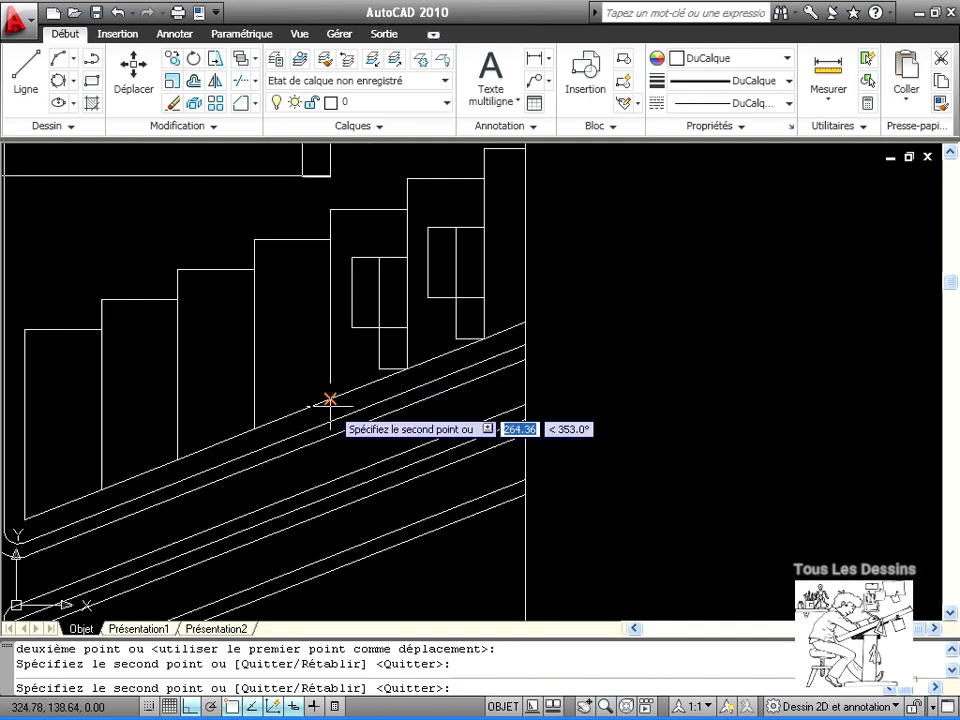
{"action": "left_click", "coordinate": [330, 399]}
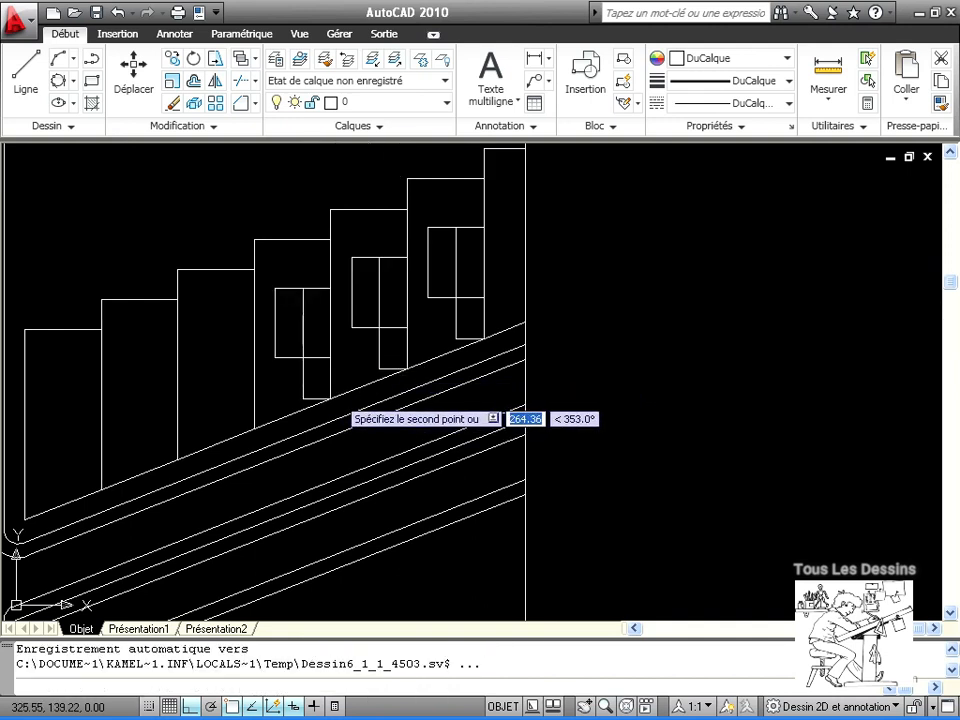
{"action": "key", "text": "Return"}
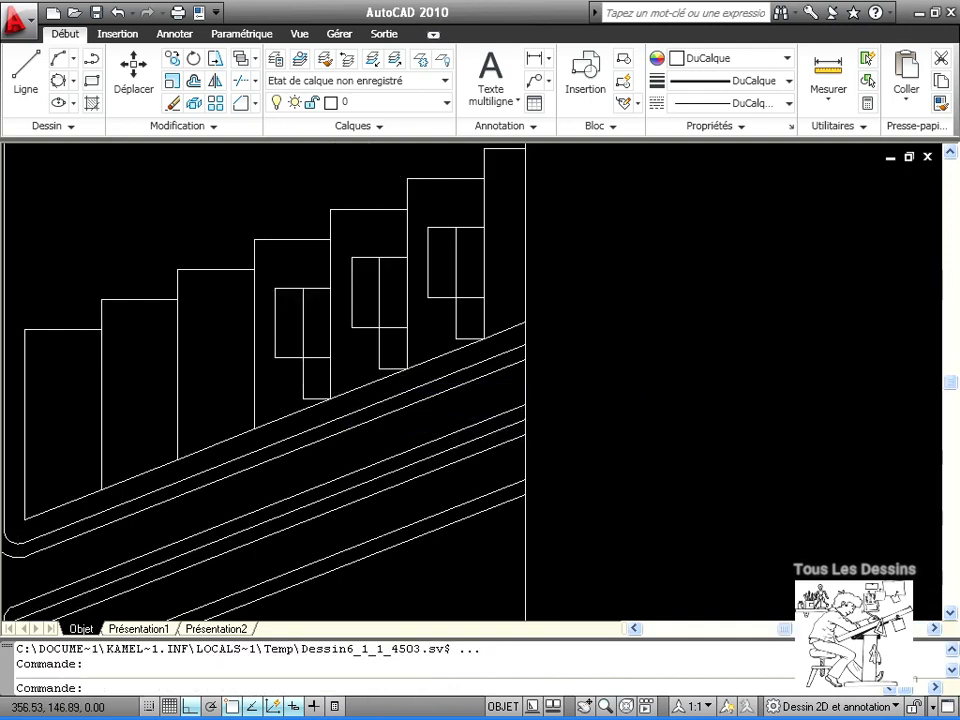
{"action": "middle_click", "coordinate": [551, 342]}
{"action": "middle_click", "coordinate": [551, 342]}
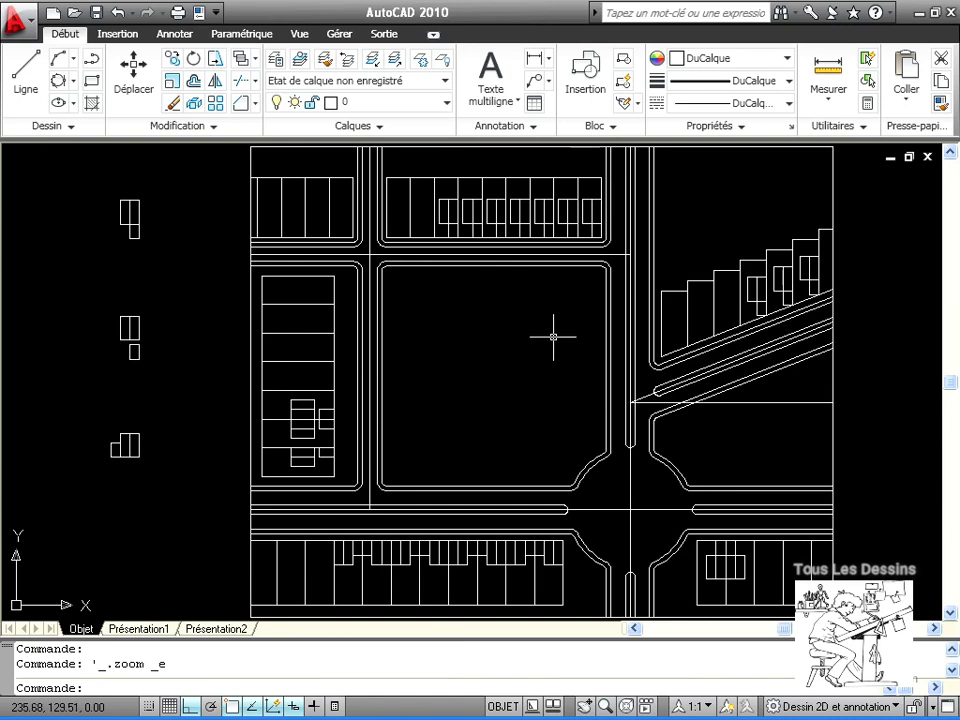